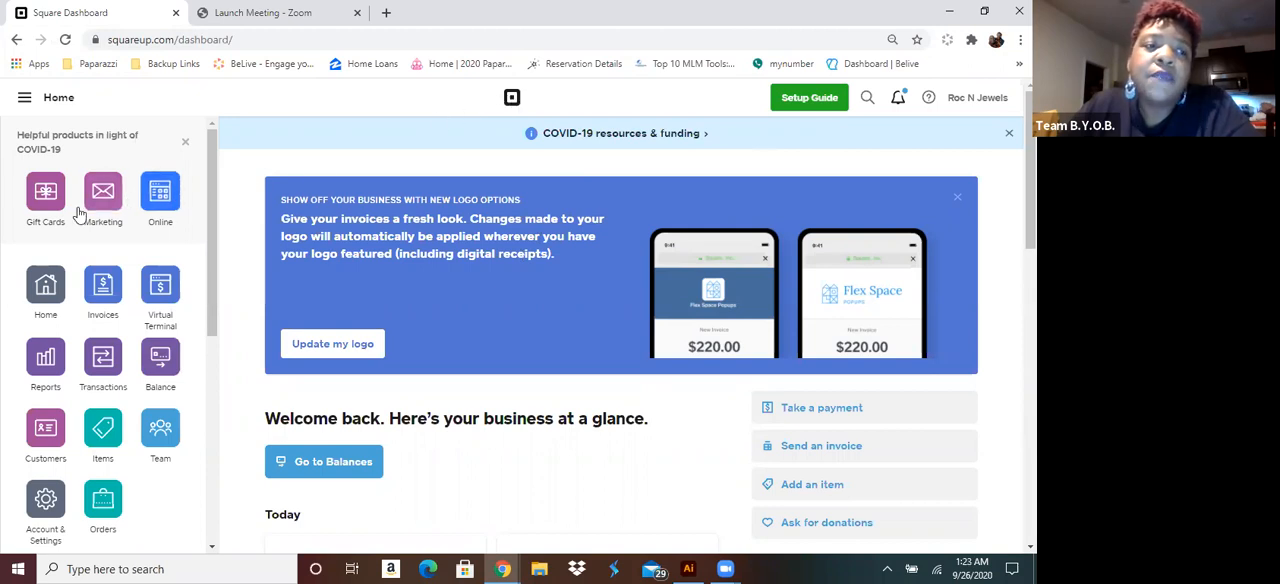
Open the Online store overview and start editing the Roc N Jewels website
left_click(163, 197)
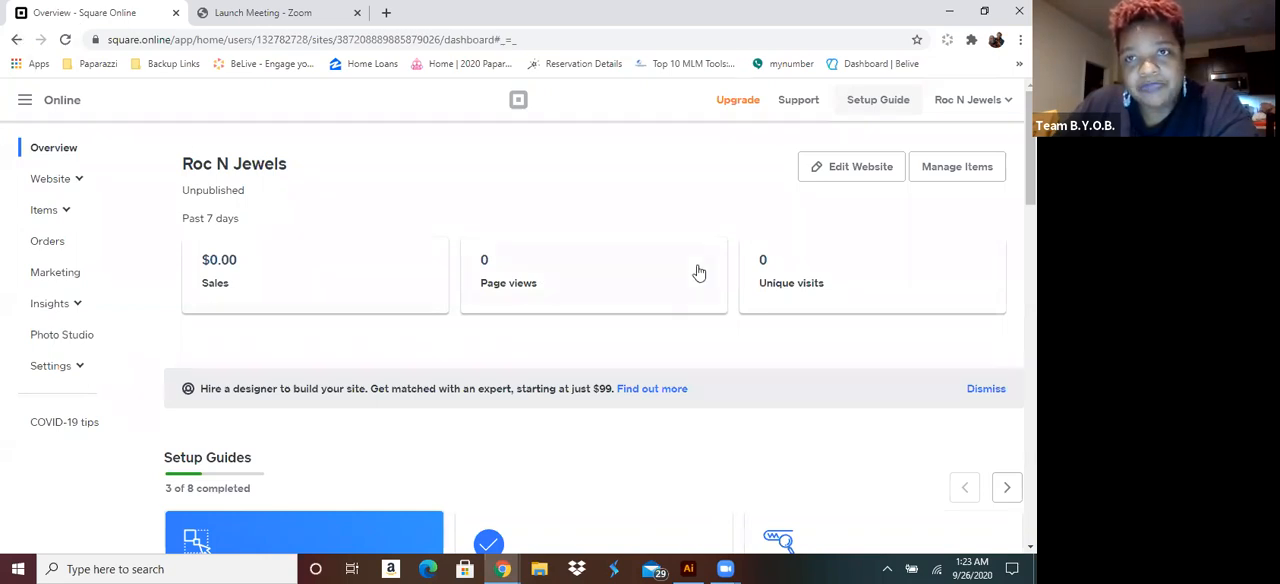
left_click(872, 176)
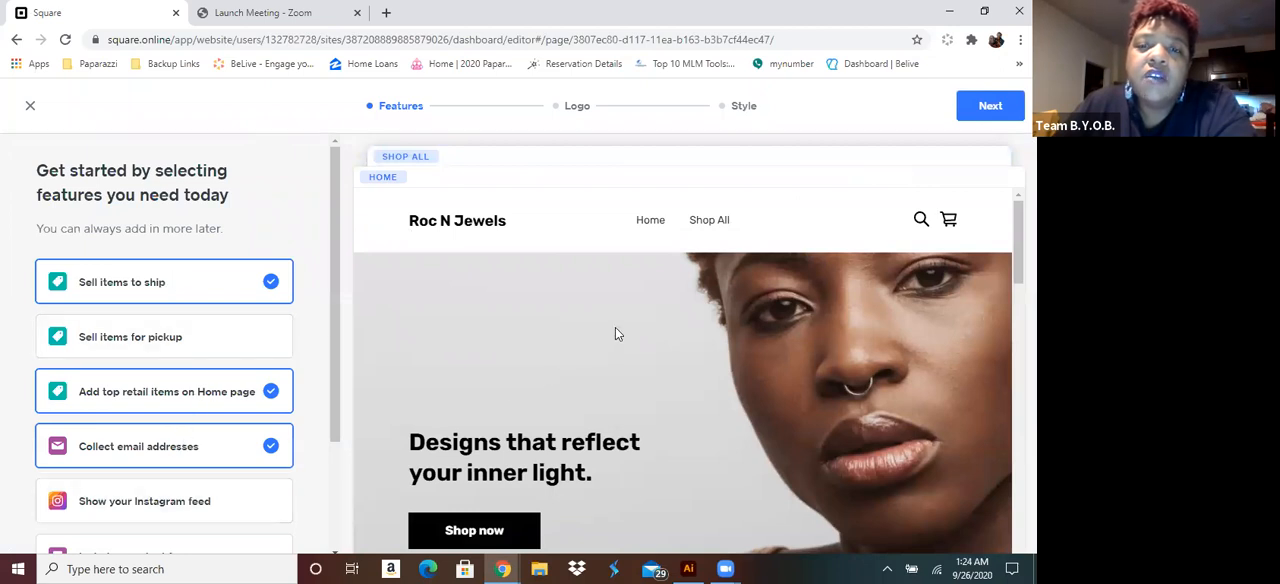
Look through the home page preview, keep the preselected site features and continue to the logo stage
scroll(621, 322, "down", 5)
scroll(615, 328, "down", 6)
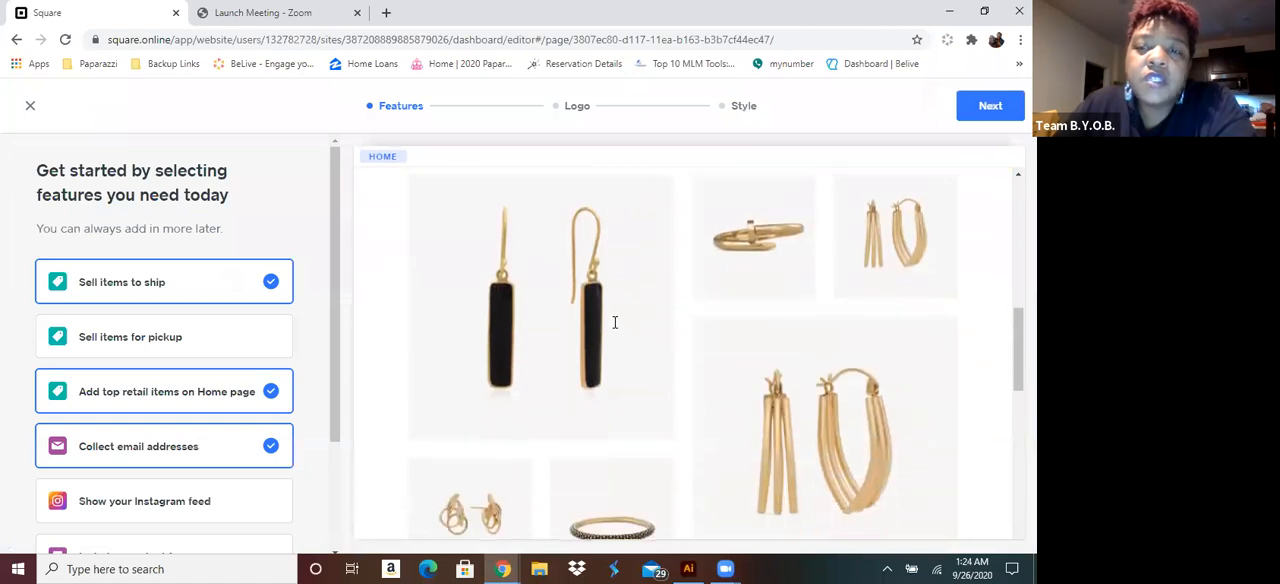
scroll(594, 322, "down", 2)
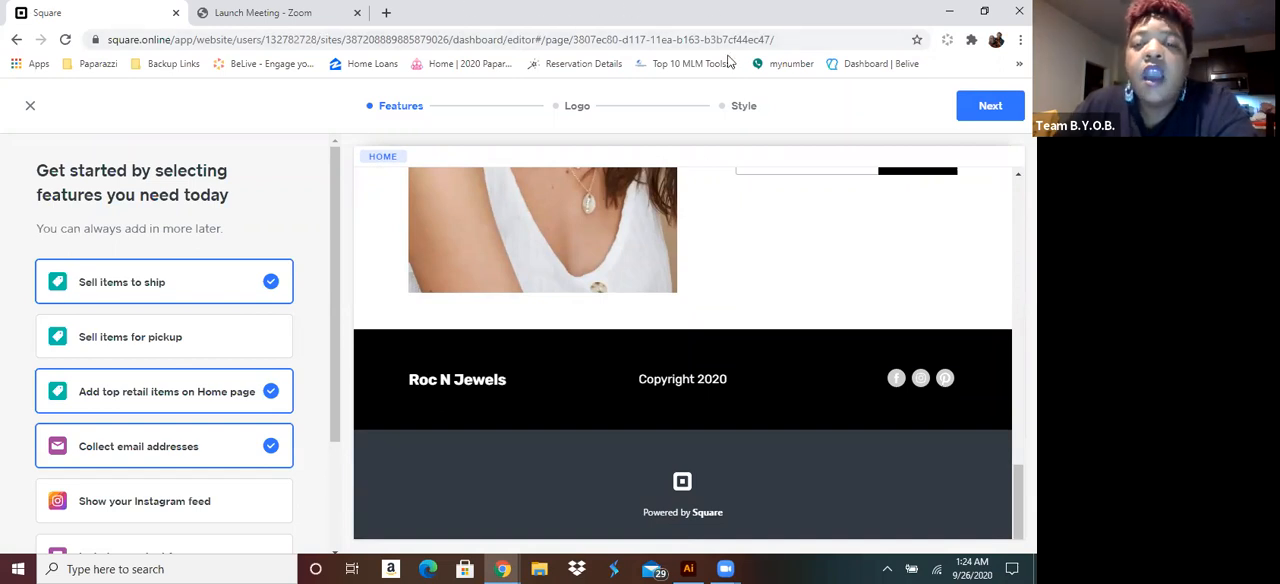
scroll(674, 413, "up", 15)
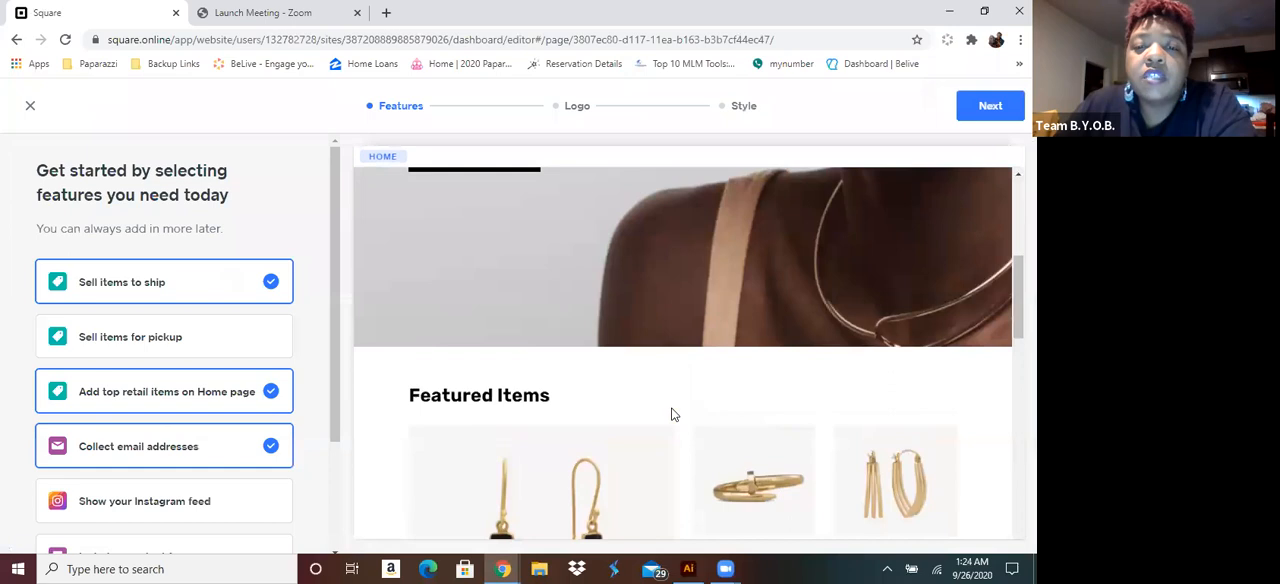
scroll(671, 413, "up", 2)
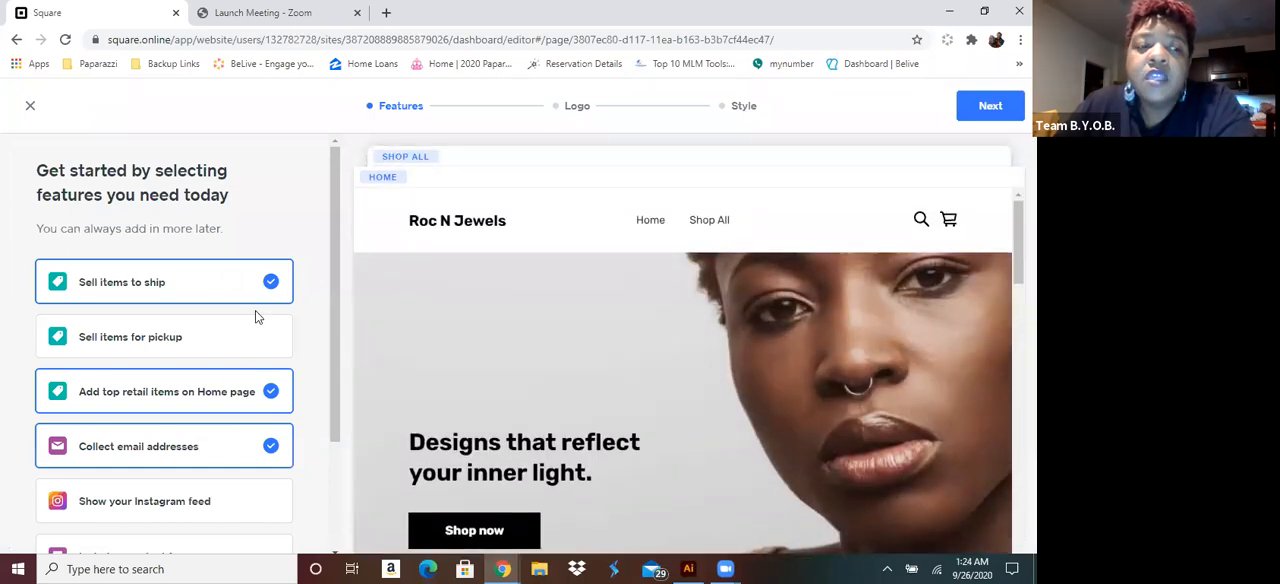
scroll(203, 393, "down", 3)
scroll(206, 395, "up", 3)
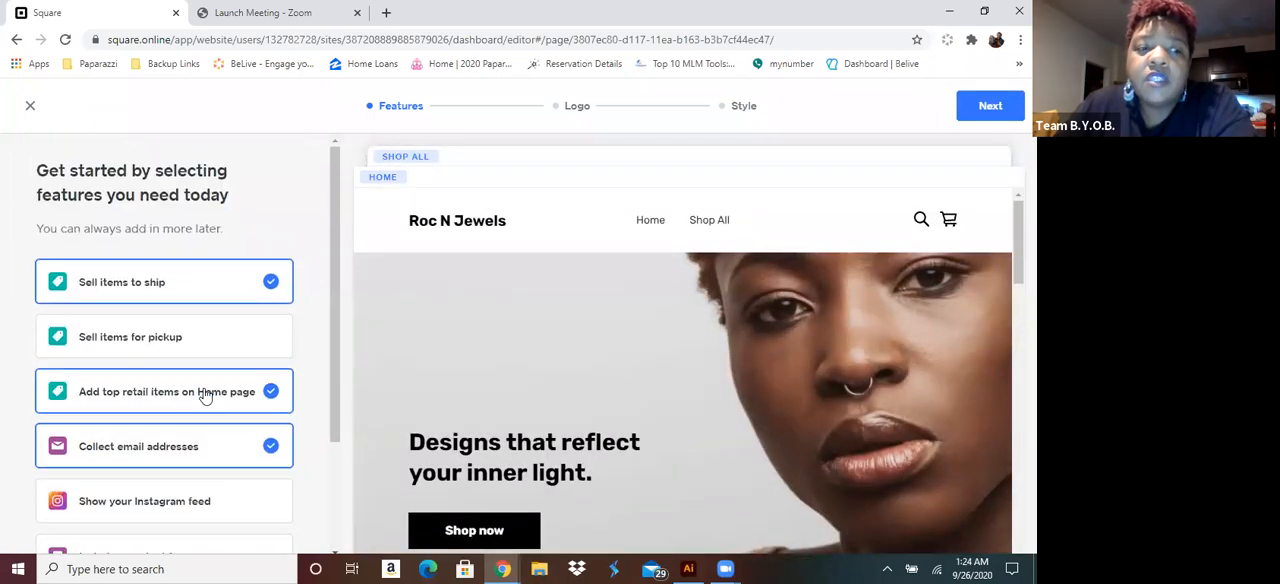
left_click(990, 106)
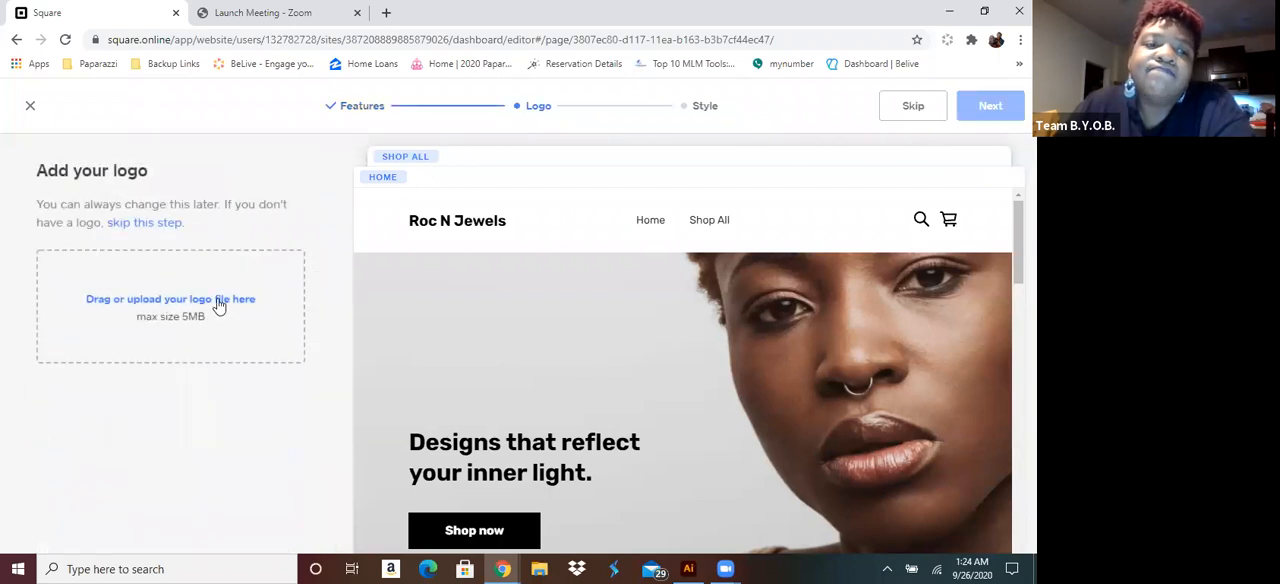
left_click(217, 305)
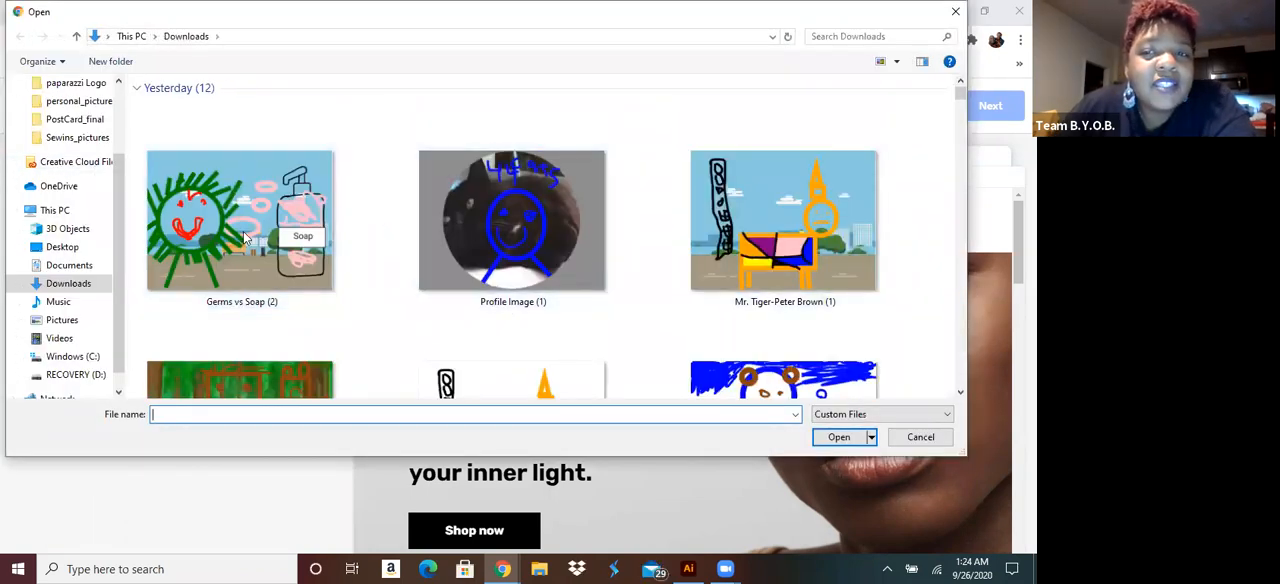
scroll(474, 259, "down", 1)
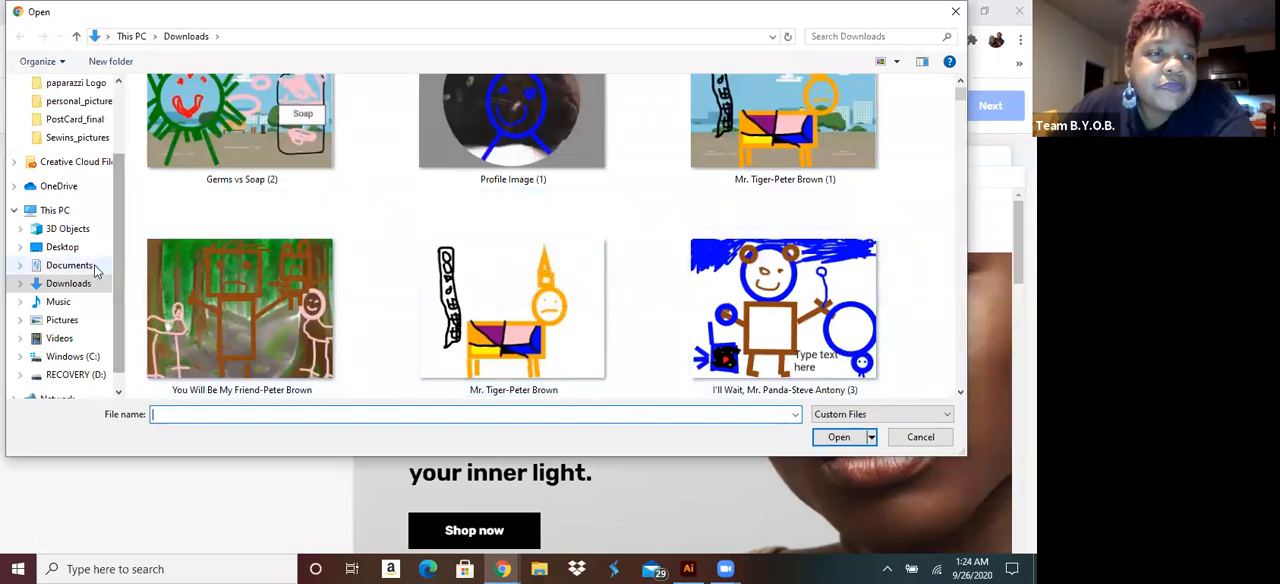
left_click(68, 265)
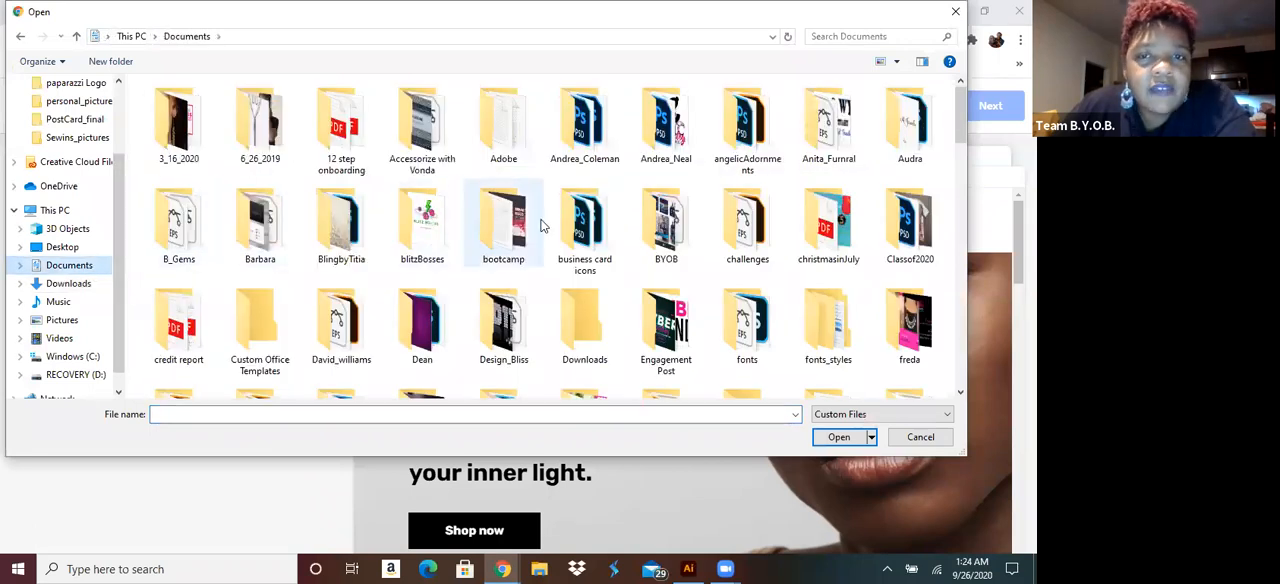
scroll(540, 228, "down", 3)
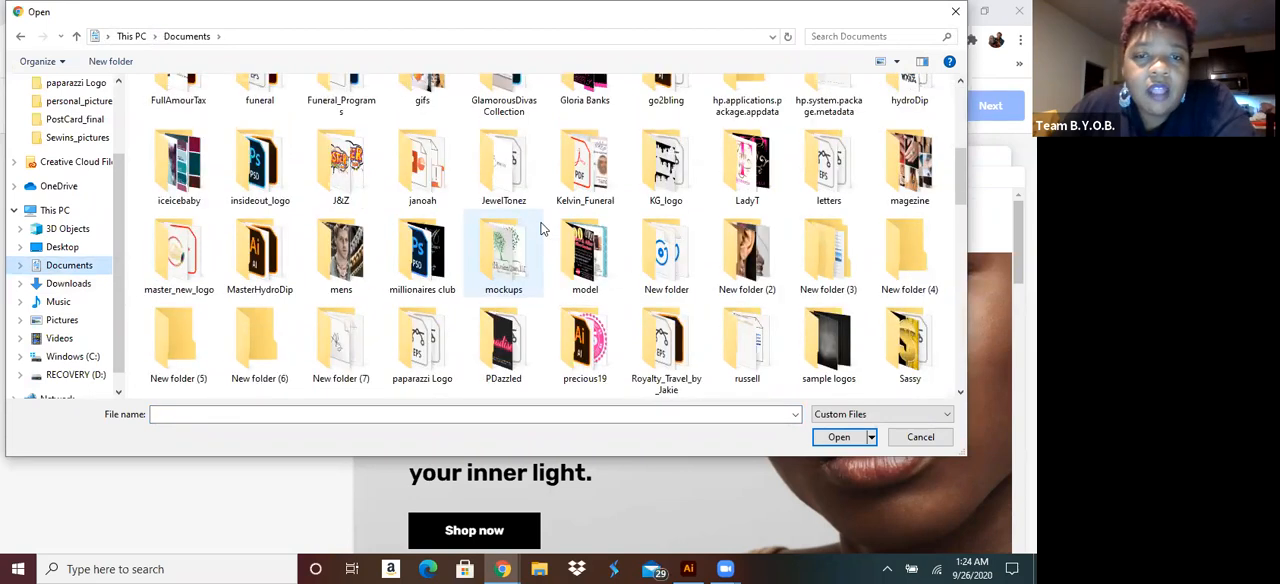
scroll(540, 228, "down", 3)
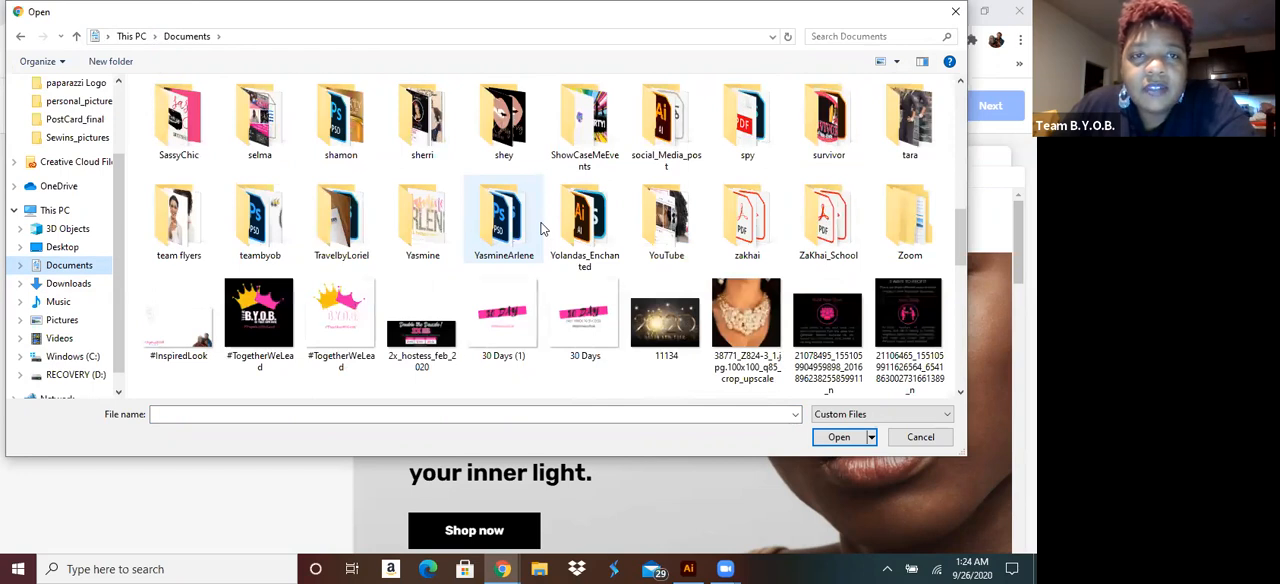
scroll(540, 228, "up", 2)
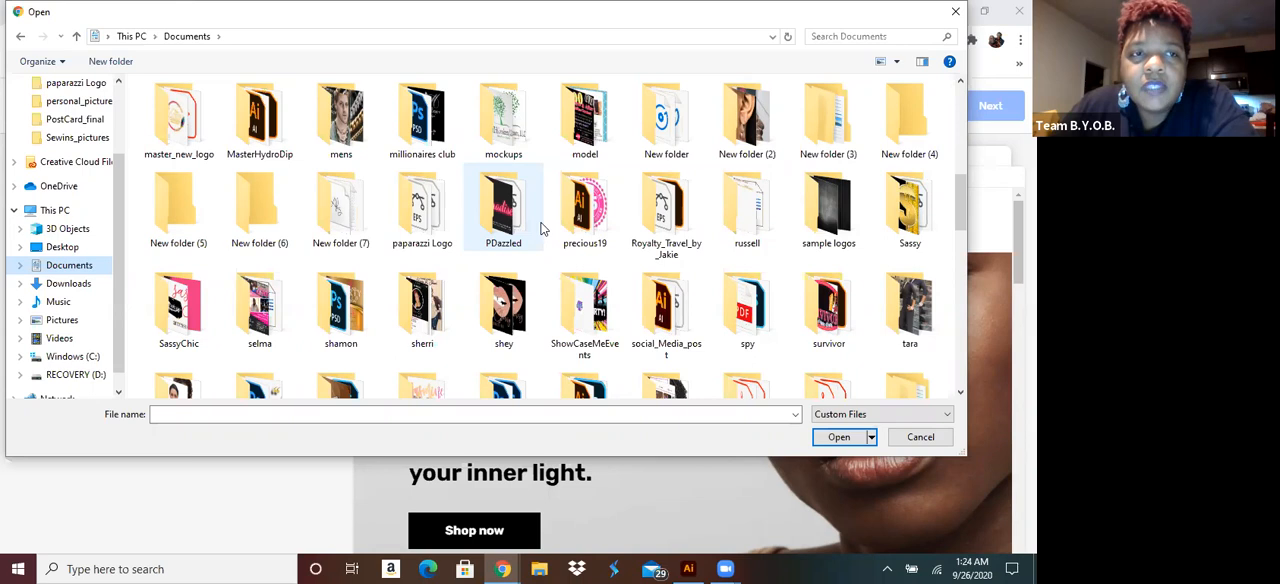
scroll(540, 228, "up", 10)
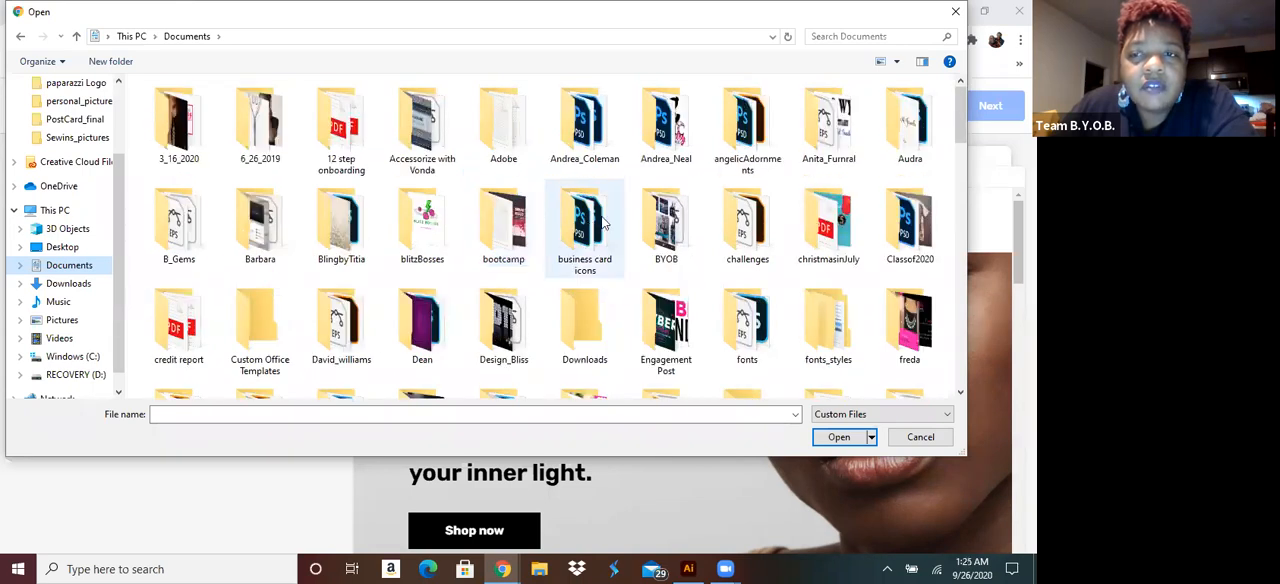
scroll(604, 224, "down", 2)
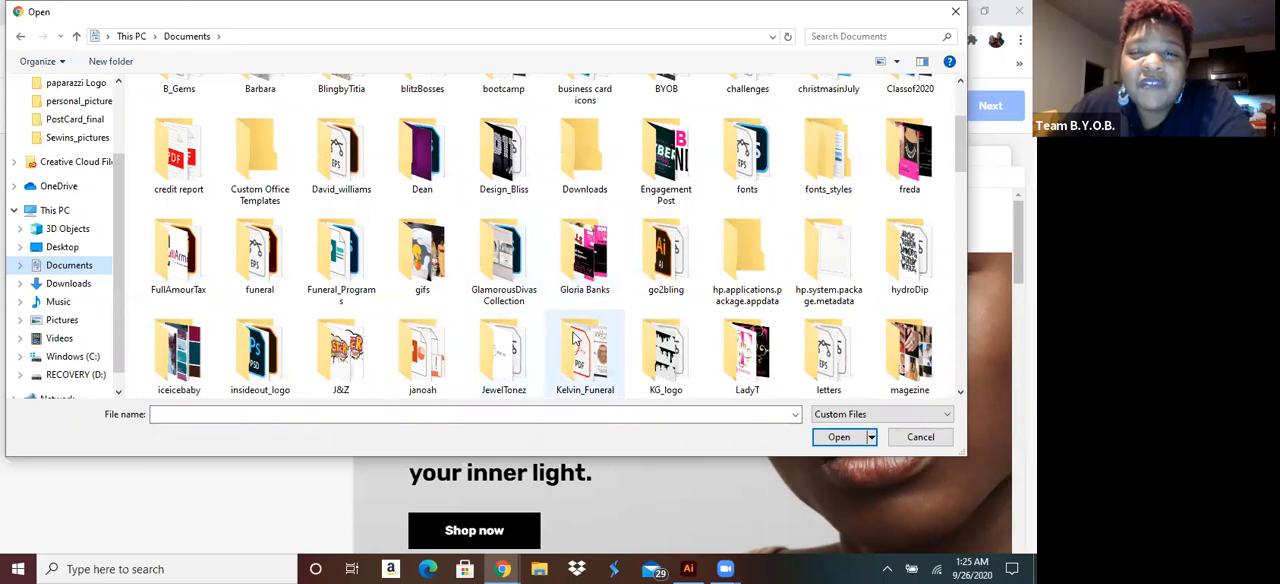
scroll(505, 270, "down", 8)
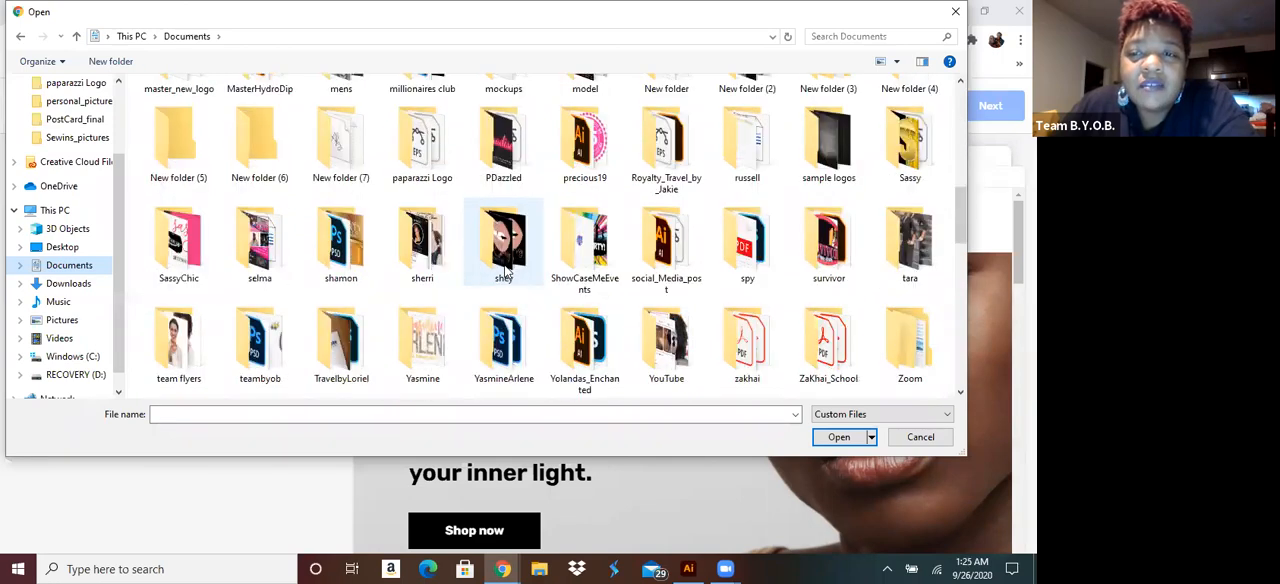
scroll(505, 270, "up", 3)
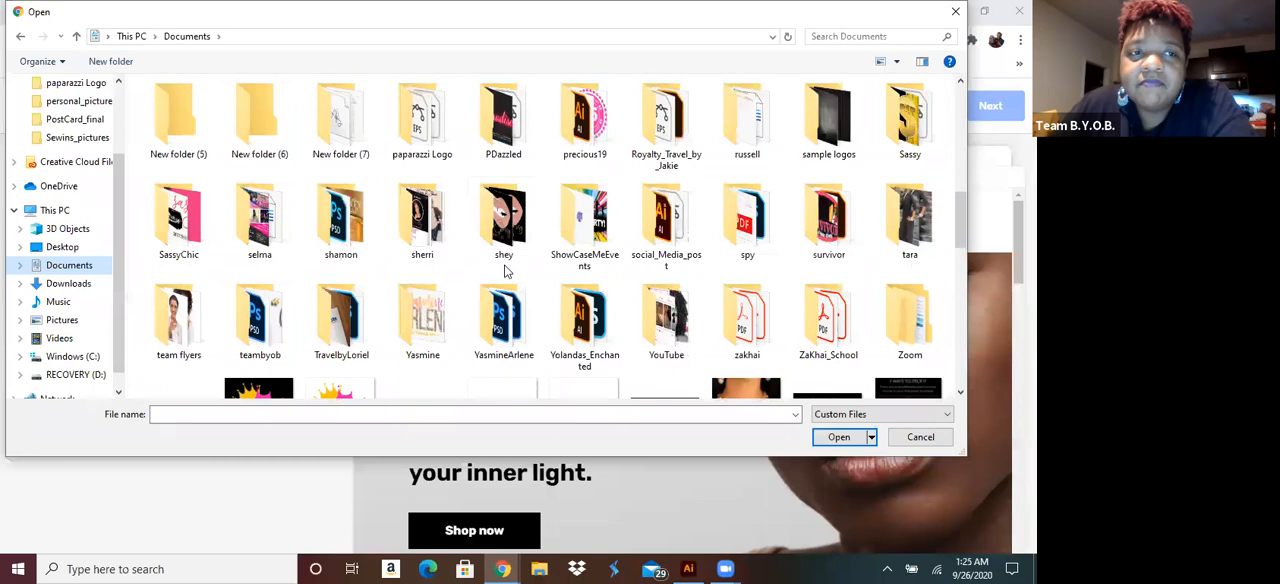
scroll(505, 270, "up", 2)
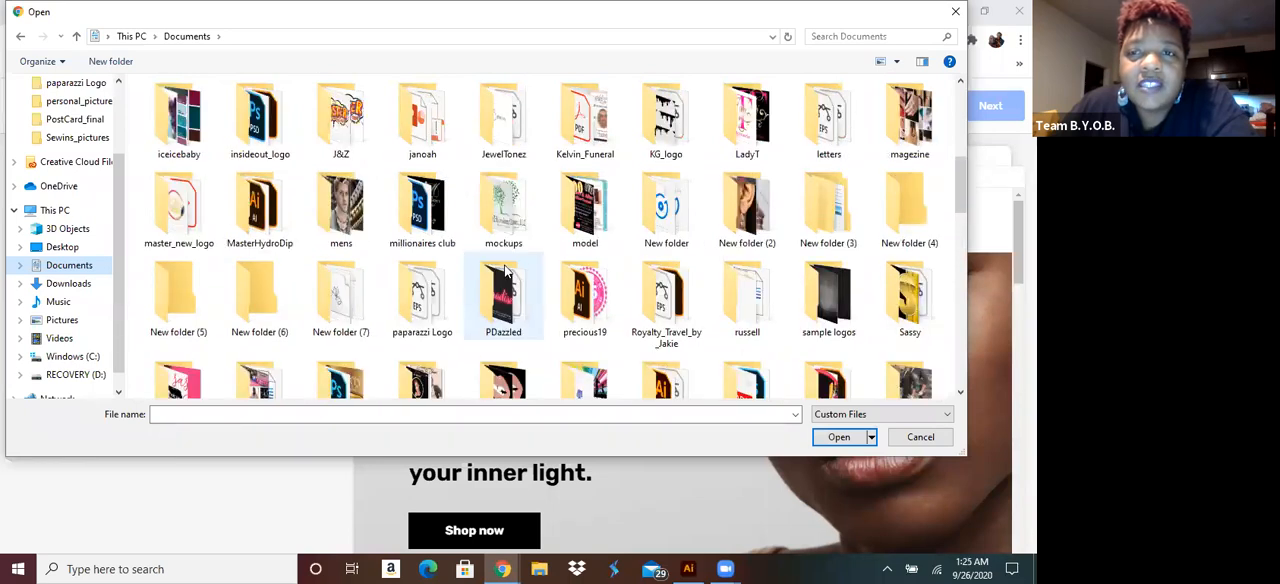
left_click(956, 12)
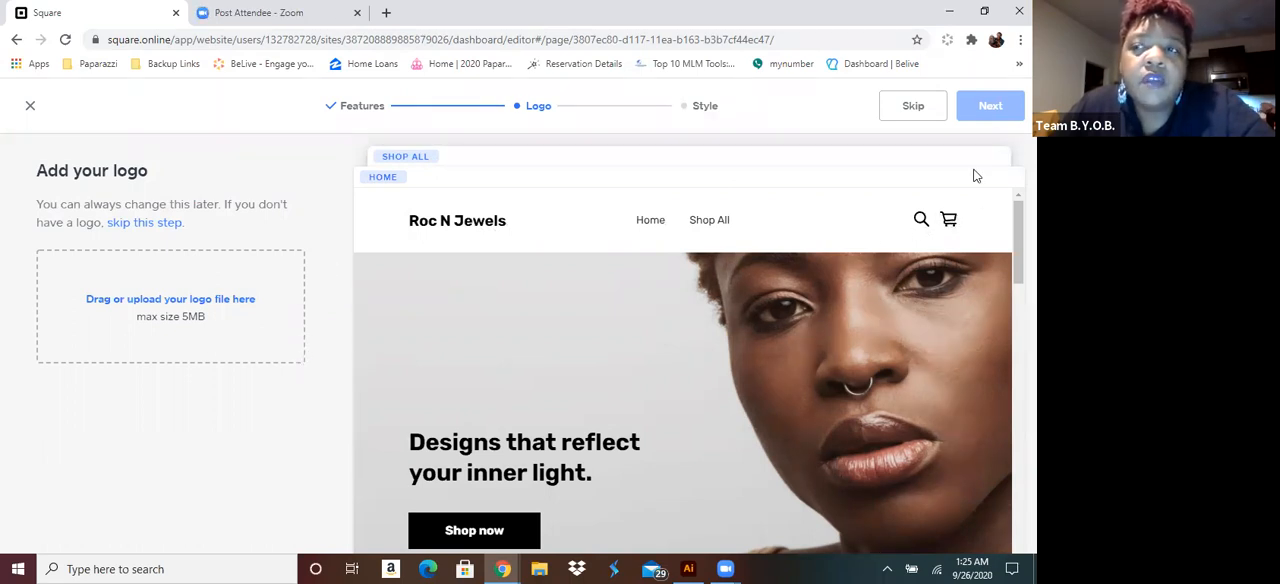
Skip adding a logo and set the site's style color to coral red
left_click(910, 108)
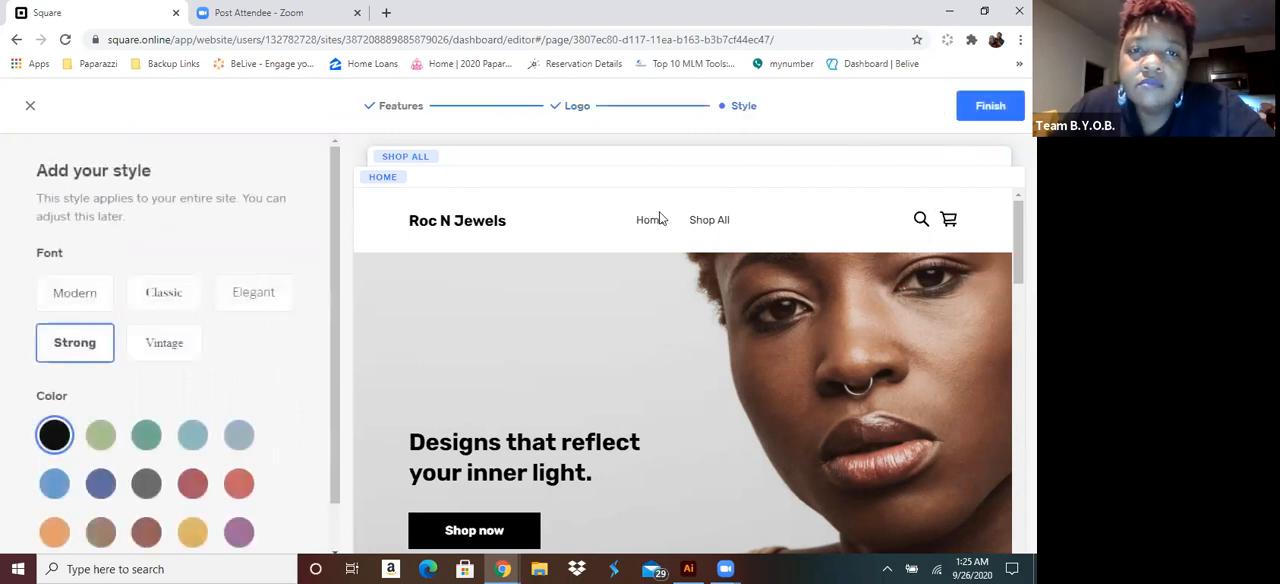
scroll(232, 305, "down", 1)
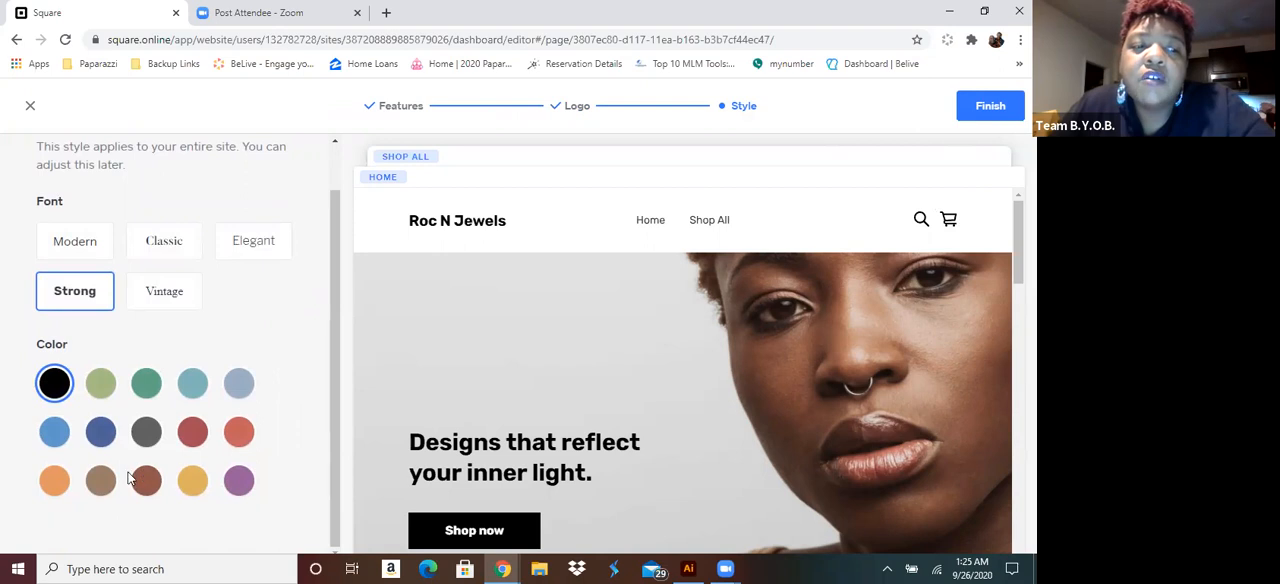
left_click(242, 436)
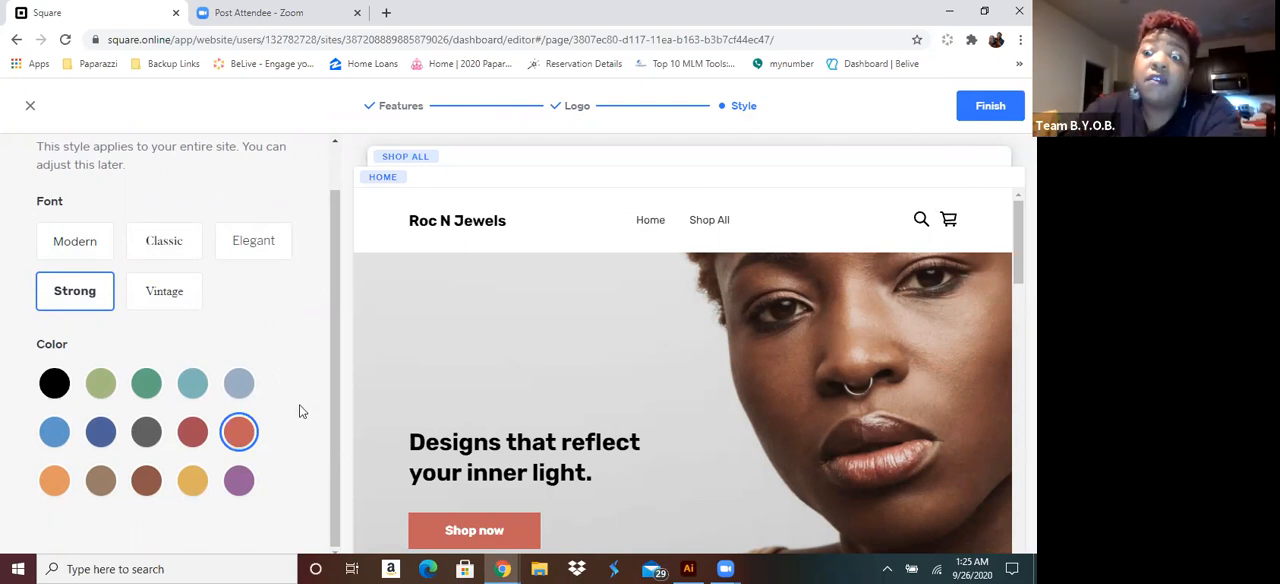
Compare the Vintage, Elegant, Classic, Strong and Modern fonts in the site preview and choose Modern
left_click(164, 295)
left_click(252, 246)
left_click(157, 250)
left_click(87, 250)
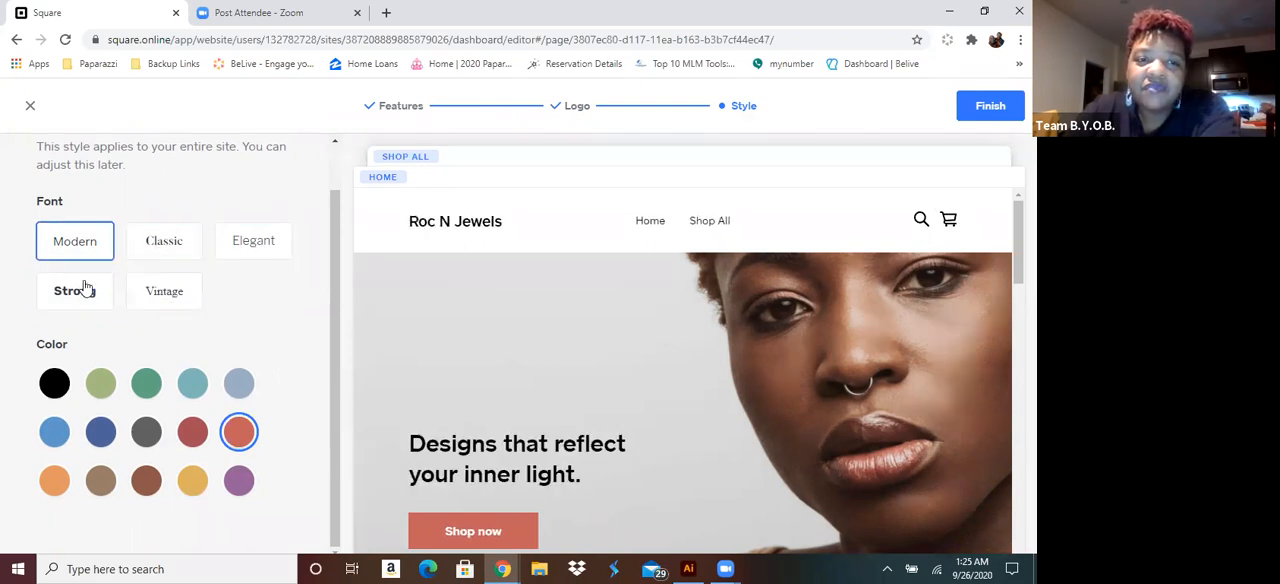
left_click(86, 289)
left_click(178, 304)
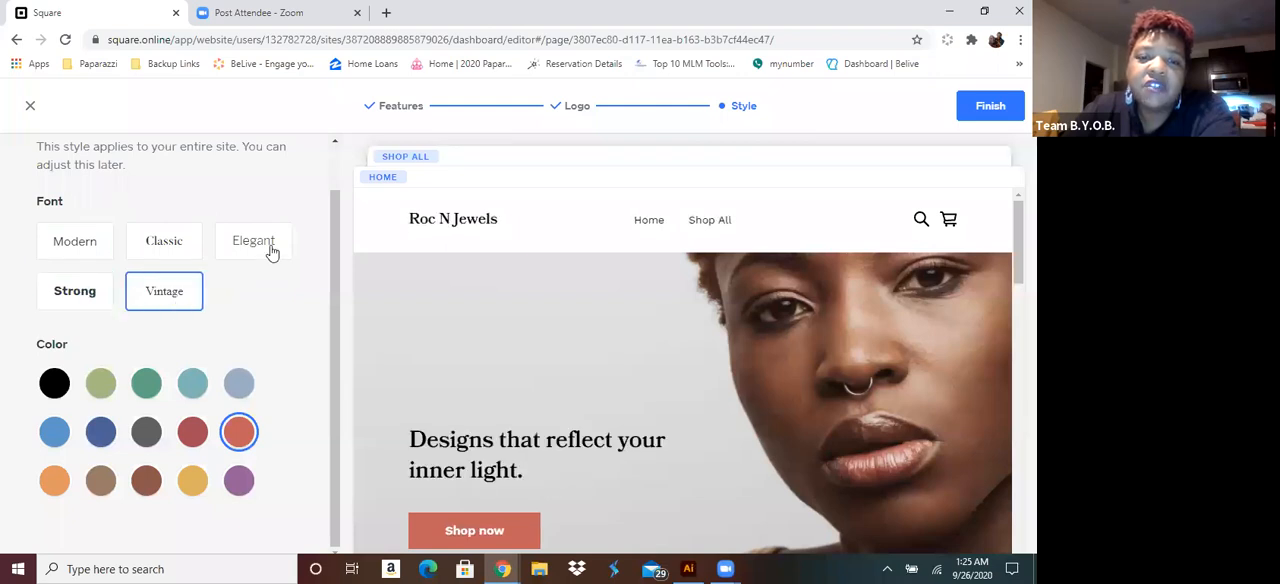
left_click(271, 252)
left_click(170, 249)
left_click(84, 255)
left_click(155, 288)
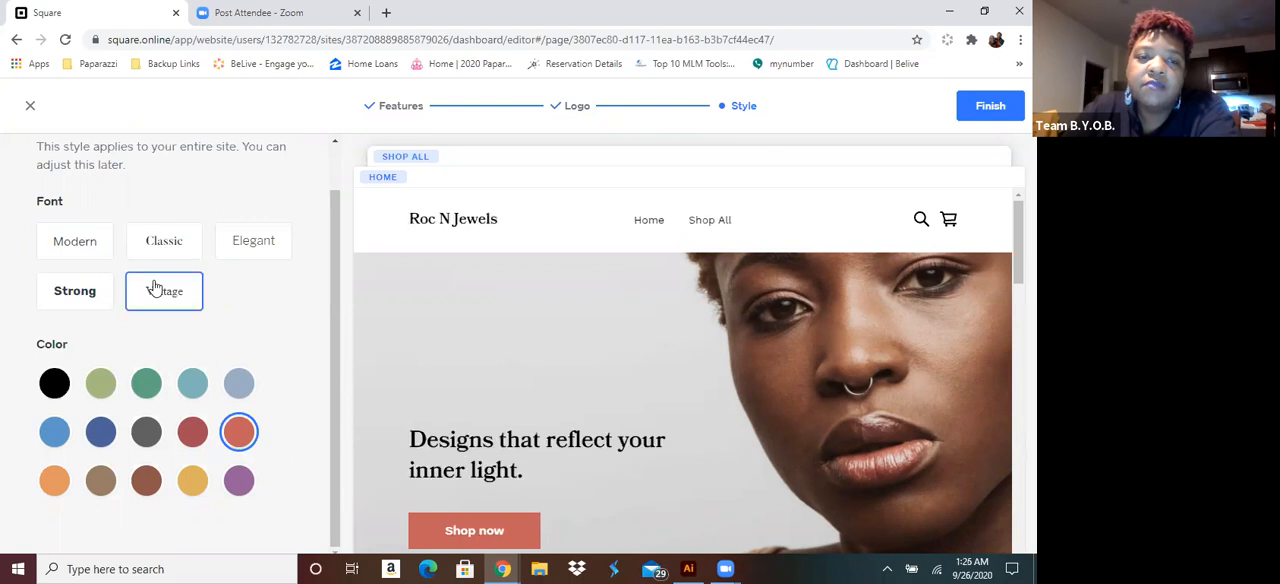
left_click(246, 248)
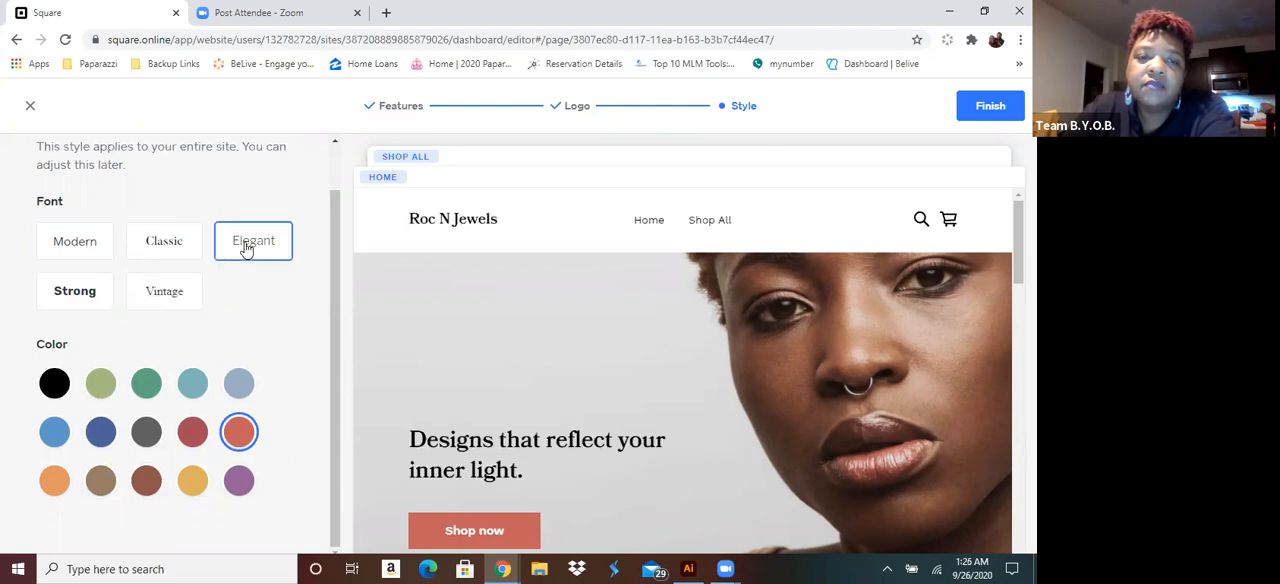
left_click(163, 245)
left_click(88, 251)
left_click(84, 290)
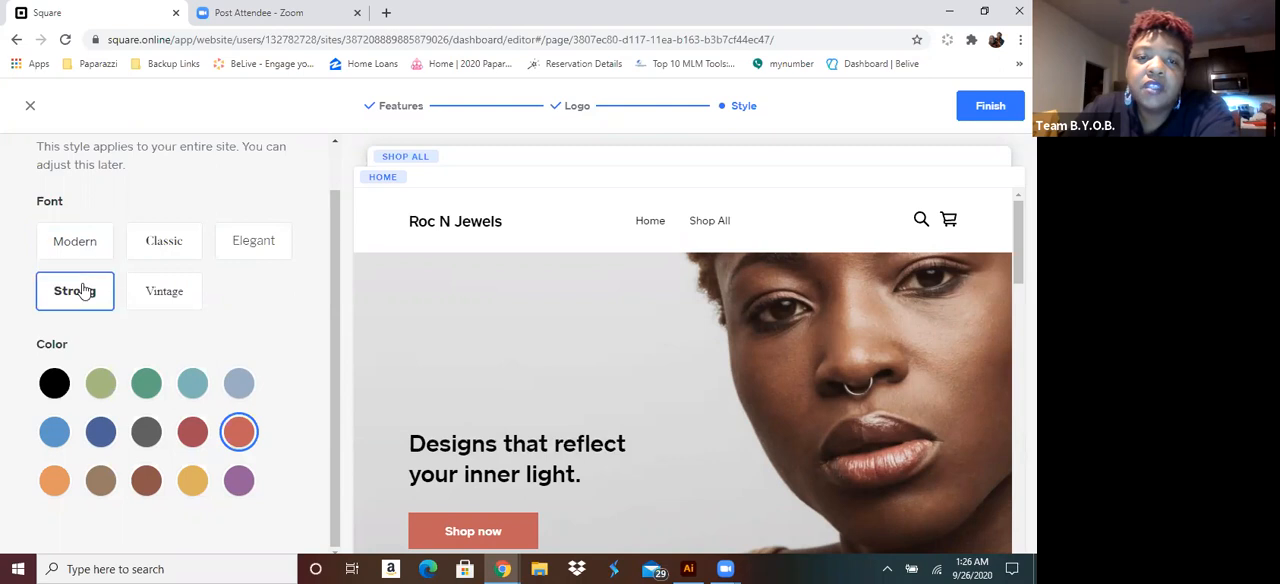
left_click(171, 290)
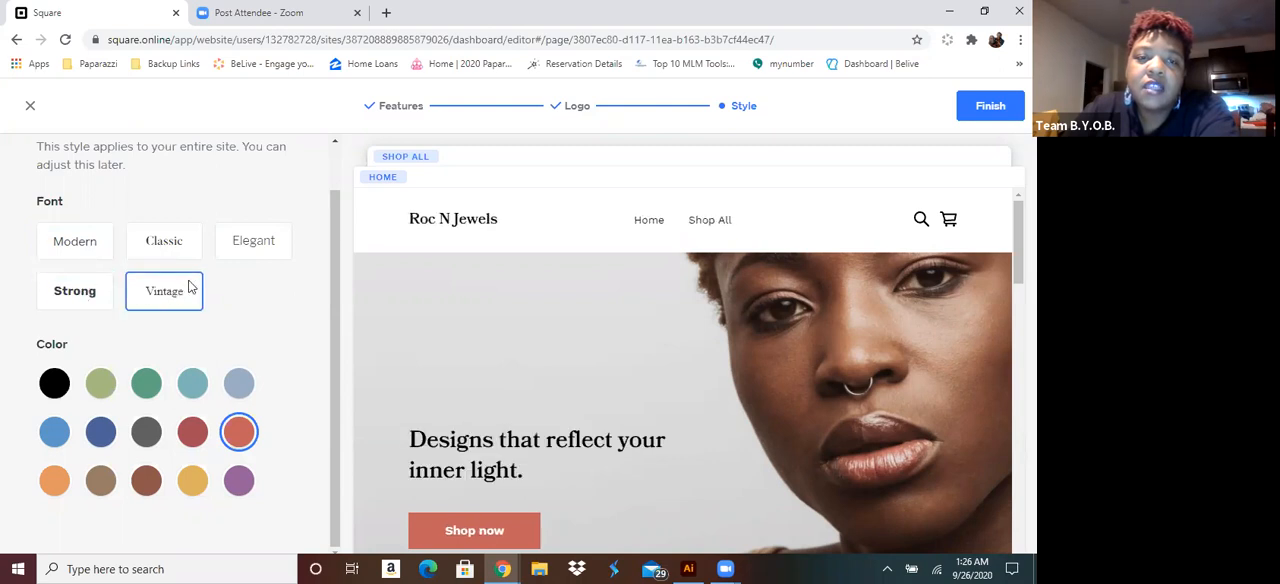
left_click(278, 250)
left_click(158, 244)
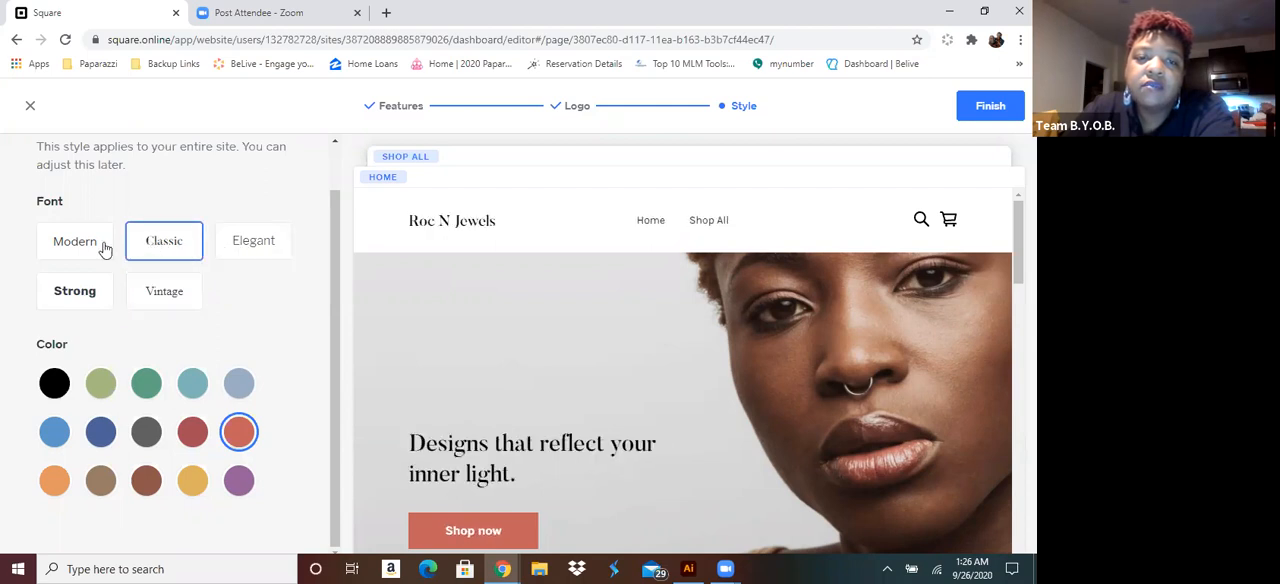
left_click(97, 247)
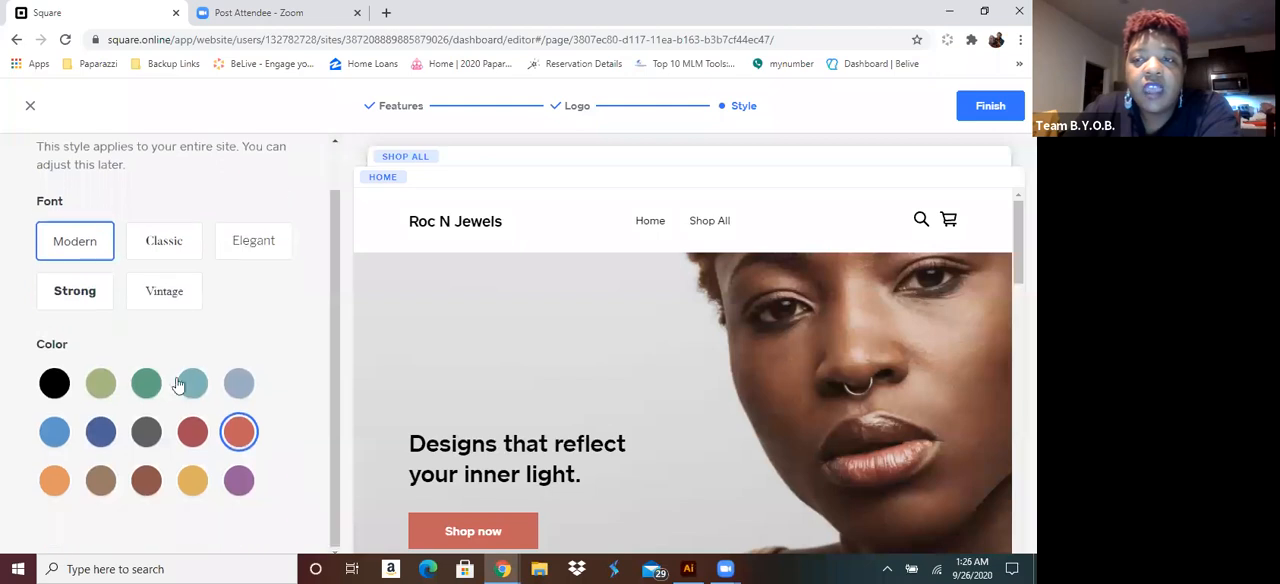
Finish the style setup, then dismiss the domain setup and the page editor's introductory tips
left_click(990, 107)
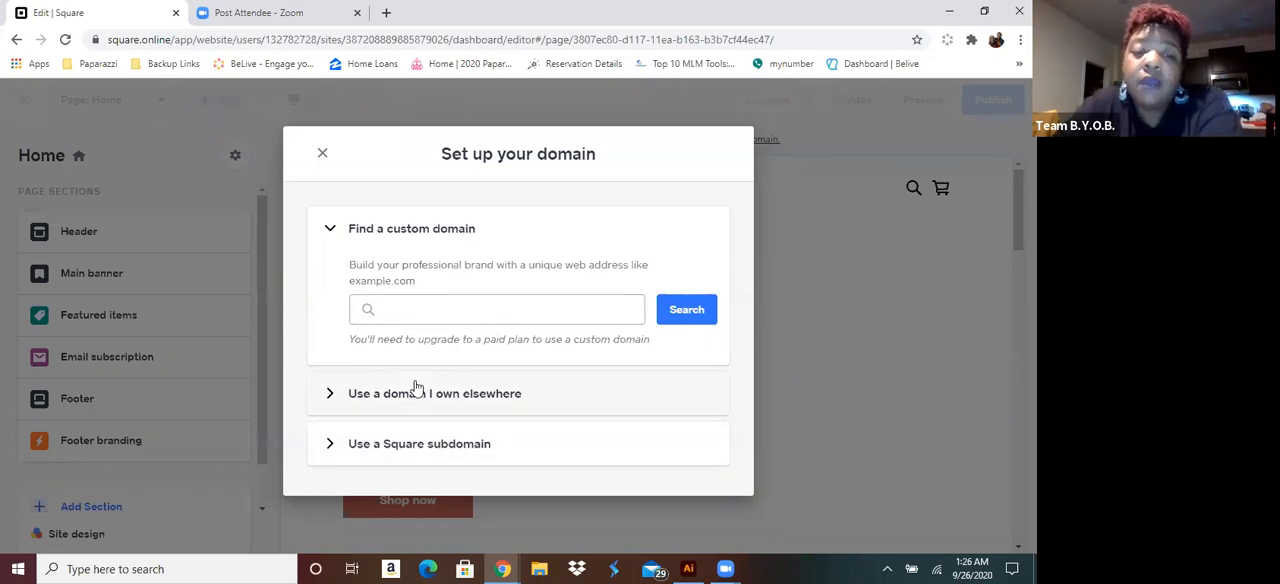
left_click(321, 156)
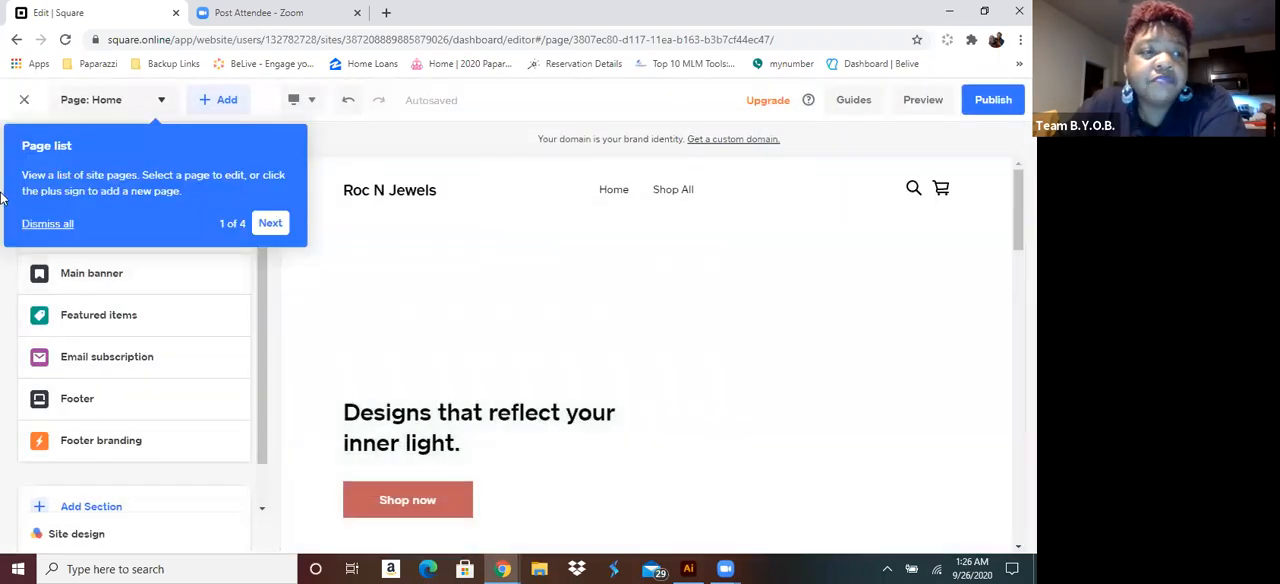
left_click(47, 223)
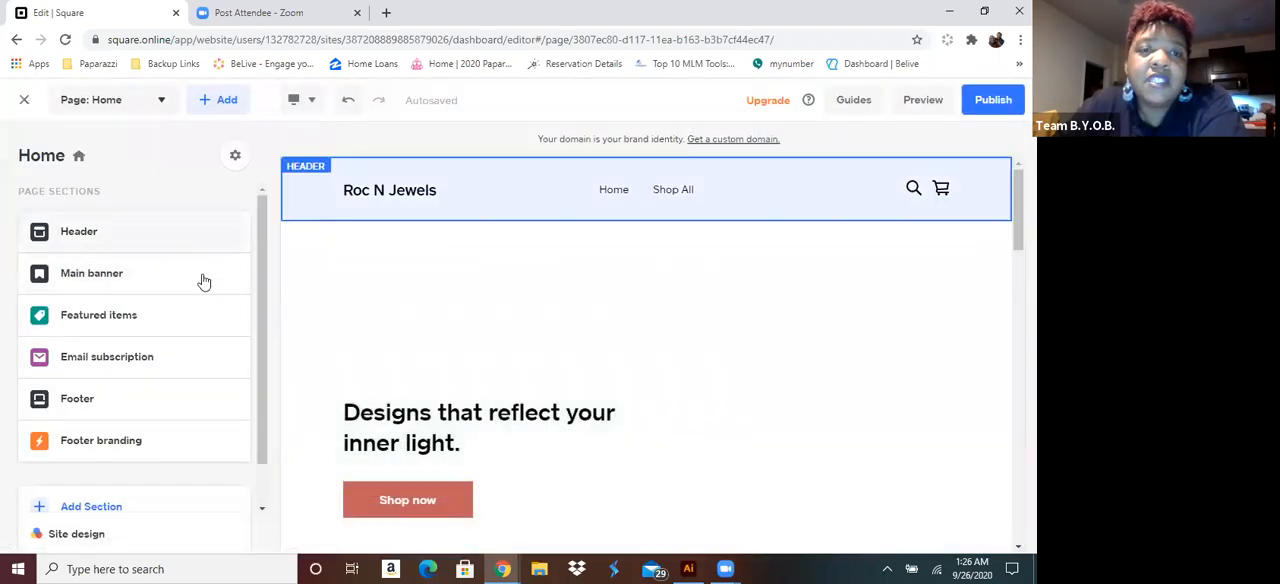
Look through the Home page sections and the templates offered for a new page, leaving without adding one
scroll(790, 290, "down", 2)
scroll(798, 300, "down", 10)
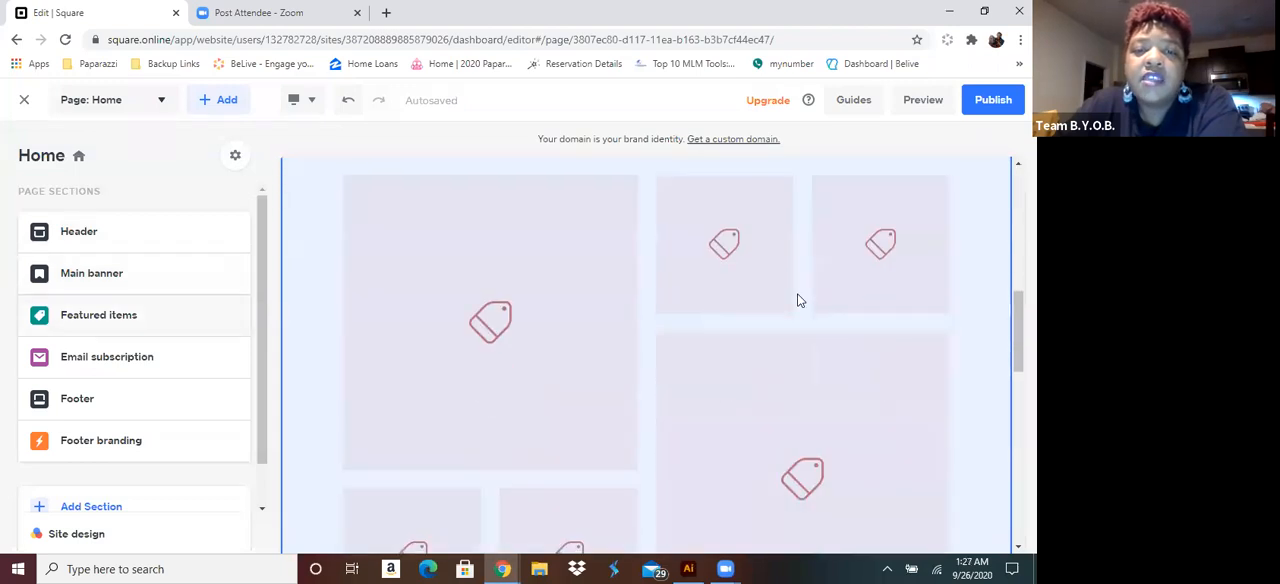
scroll(798, 300, "up", 10)
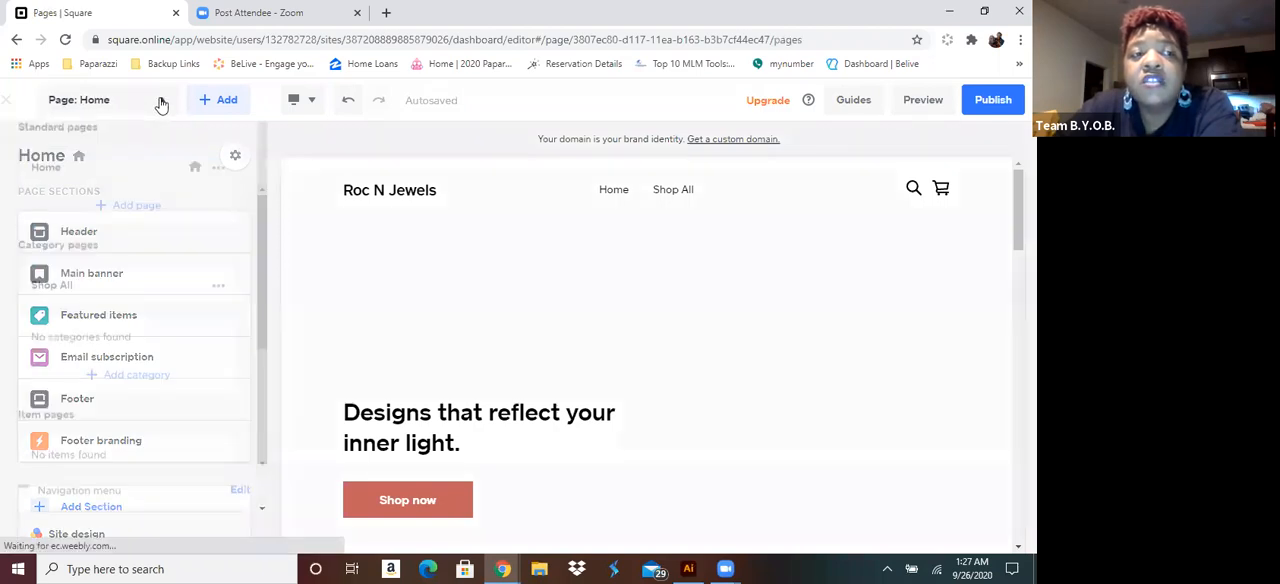
left_click(160, 101)
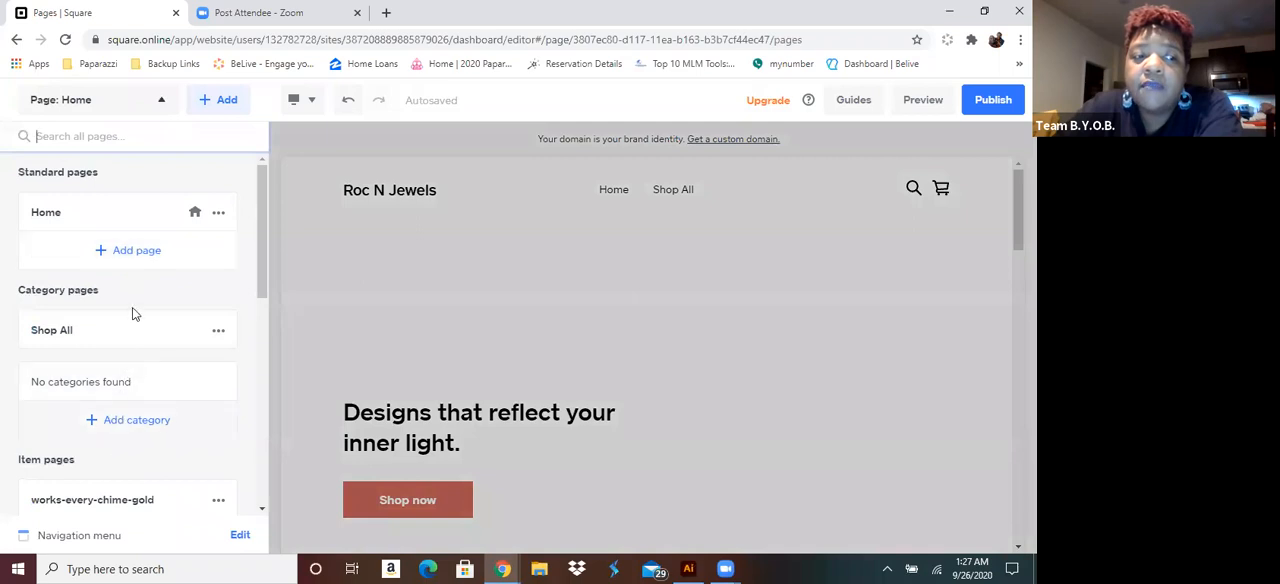
left_click(124, 255)
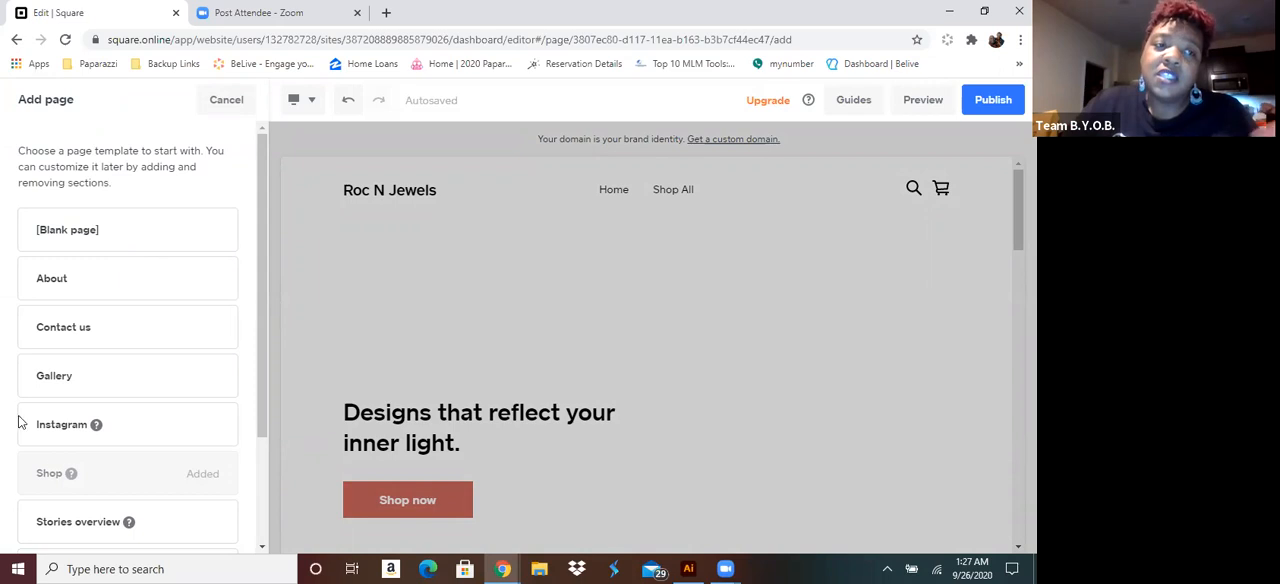
left_click(226, 100)
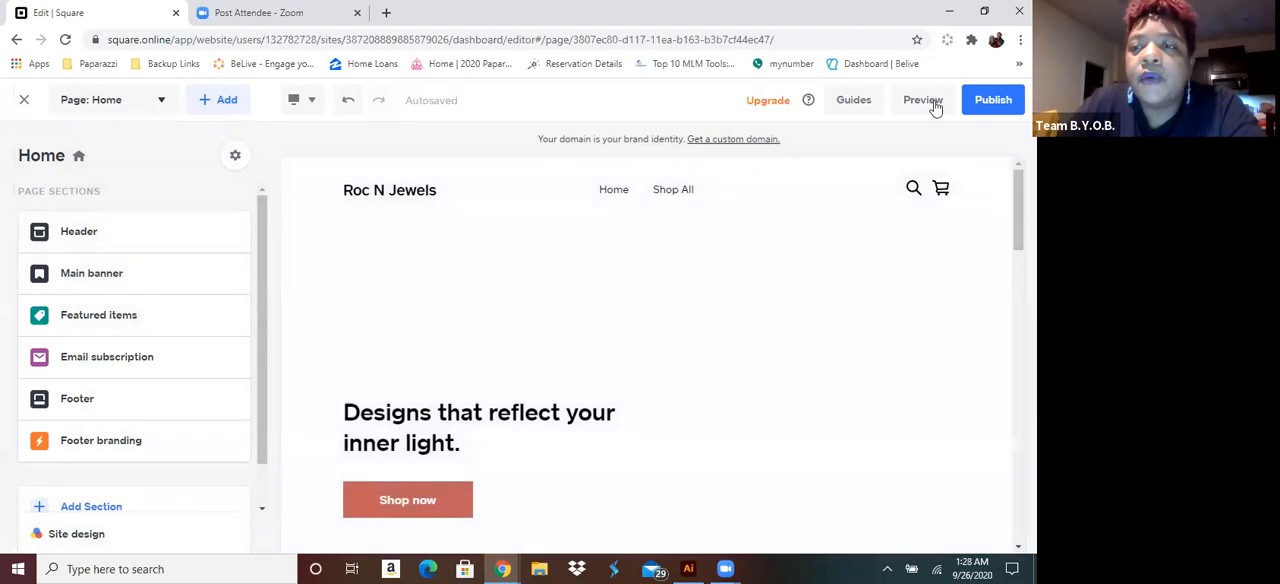
Open the site preview and look over the Home page in desktop view
left_click(923, 100)
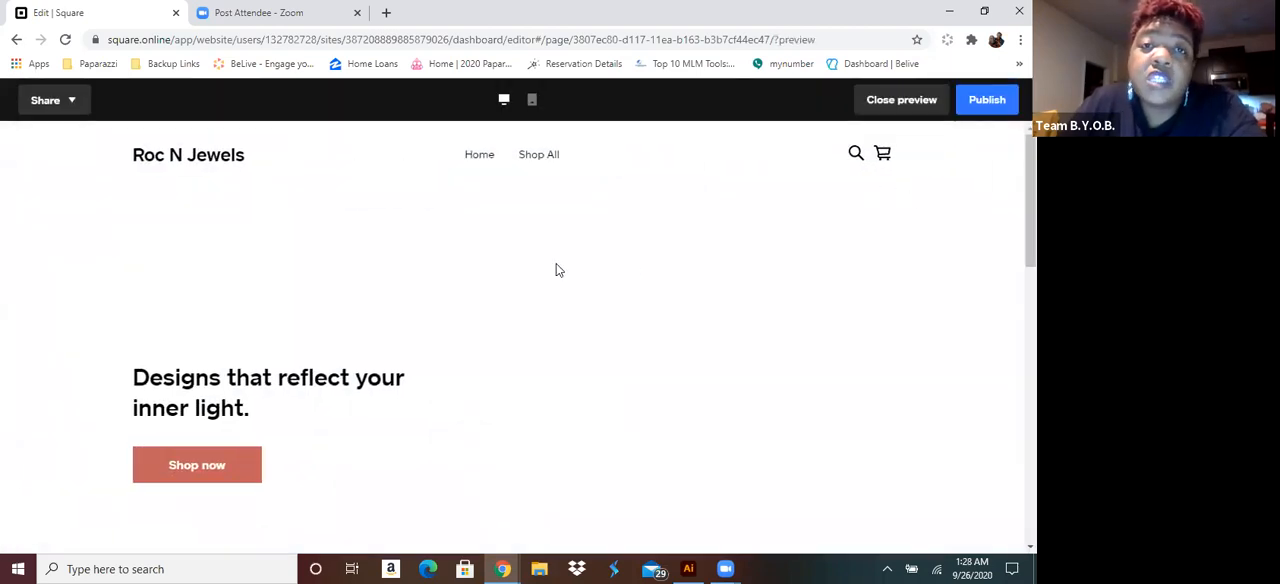
scroll(557, 271, "down", 3)
scroll(557, 271, "up", 3)
scroll(558, 270, "down", 10)
scroll(558, 270, "up", 8)
scroll(558, 268, "up", 3)
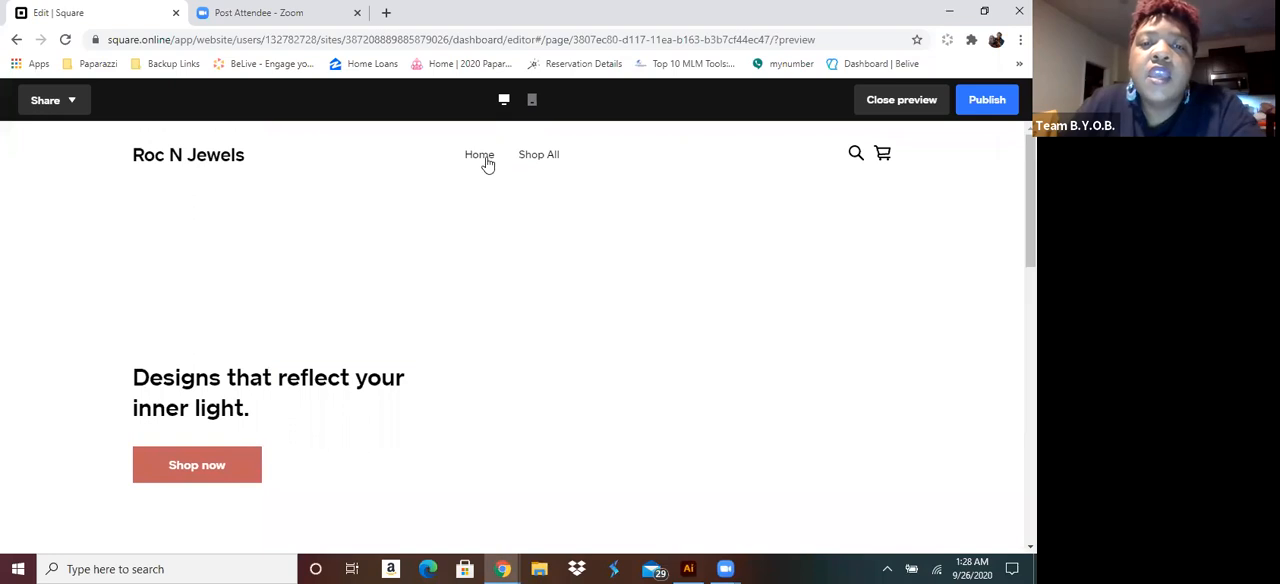
Examine the Shop All page's full item listing in the desktop preview
left_click(553, 157)
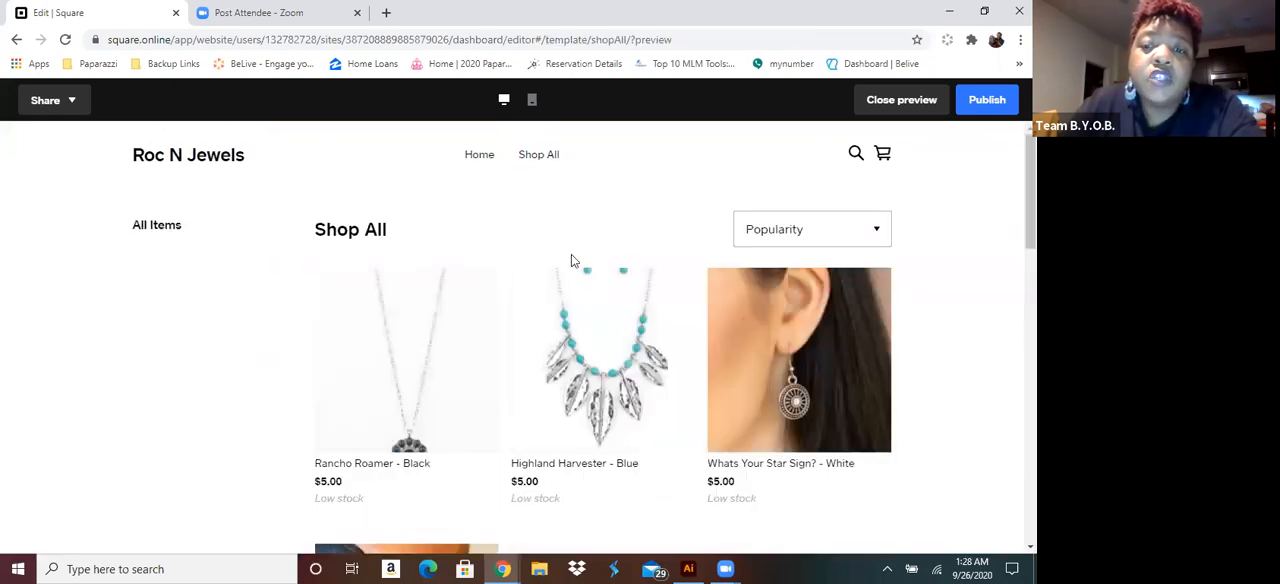
scroll(571, 254, "down", 3)
scroll(571, 254, "down", 10)
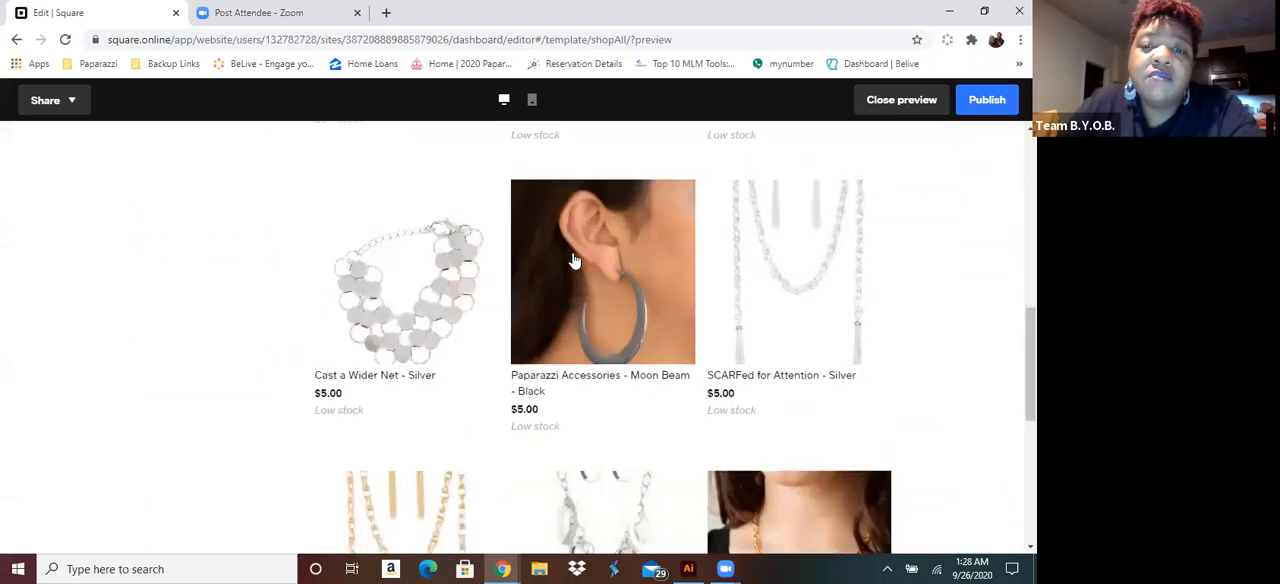
scroll(571, 256, "down", 1)
scroll(565, 255, "up", 4)
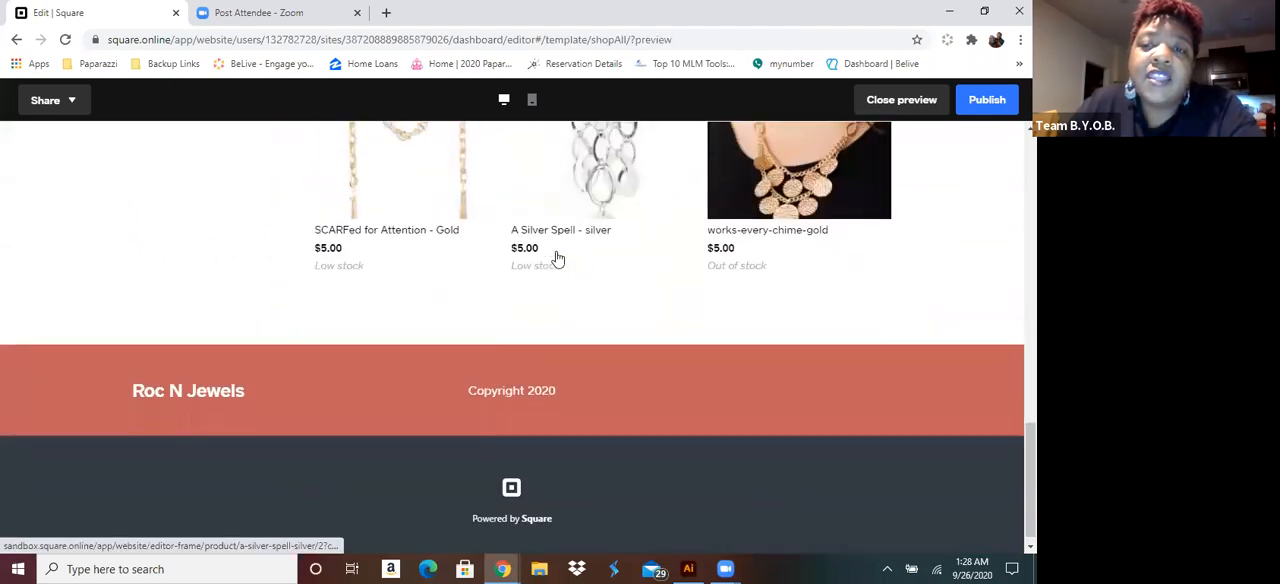
scroll(558, 259, "up", 7)
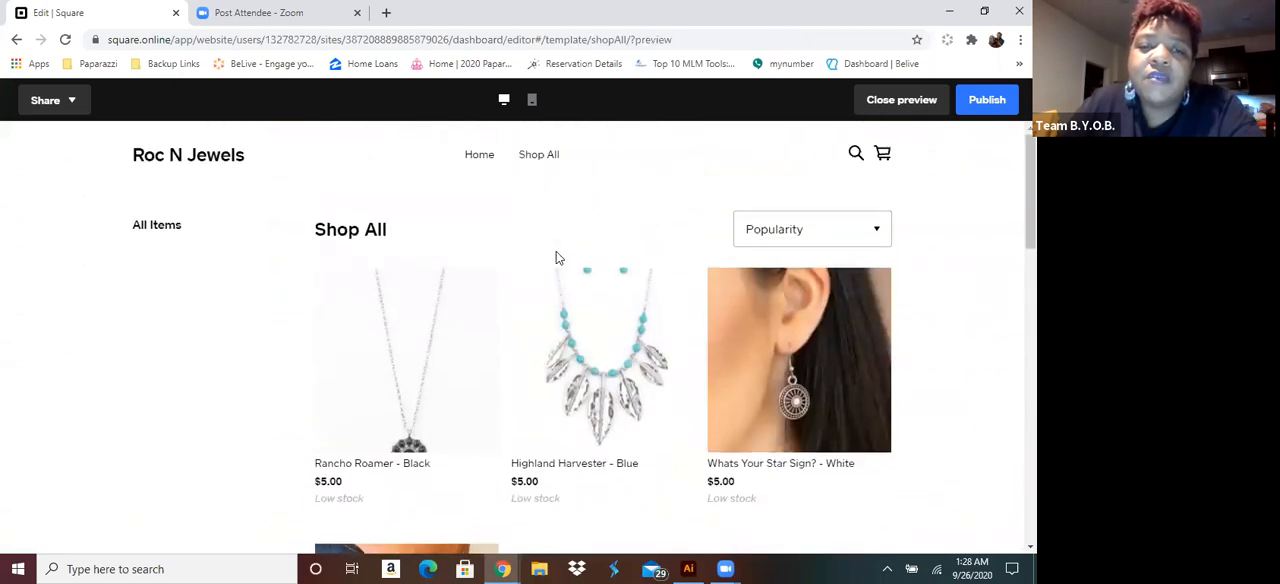
scroll(517, 260, "down", 2)
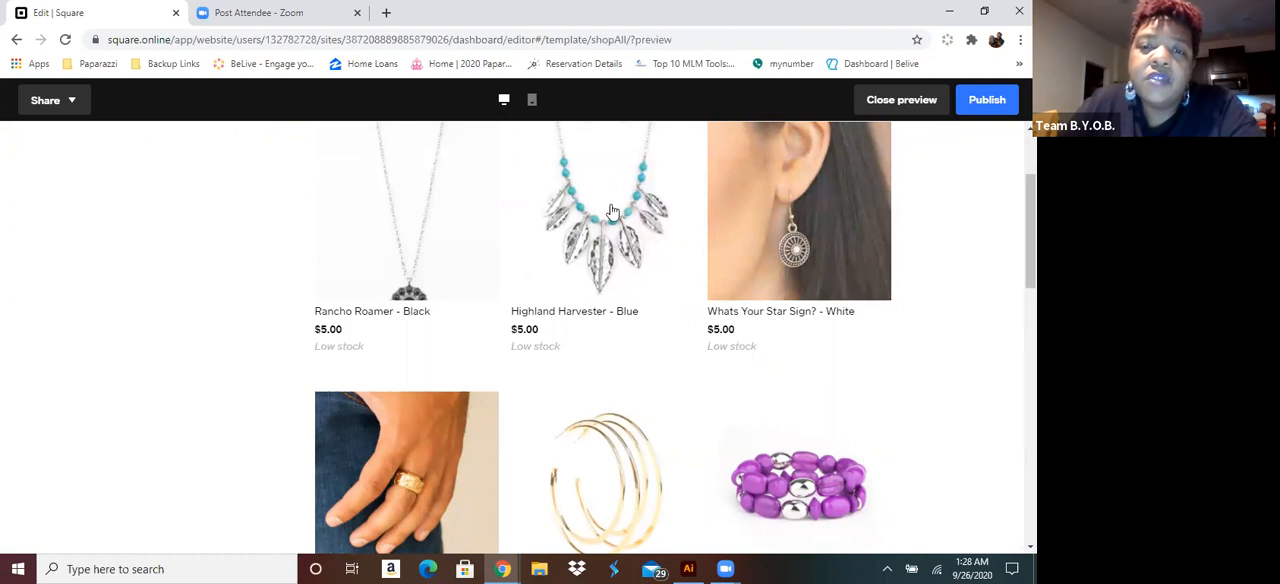
scroll(650, 264, "down", 5)
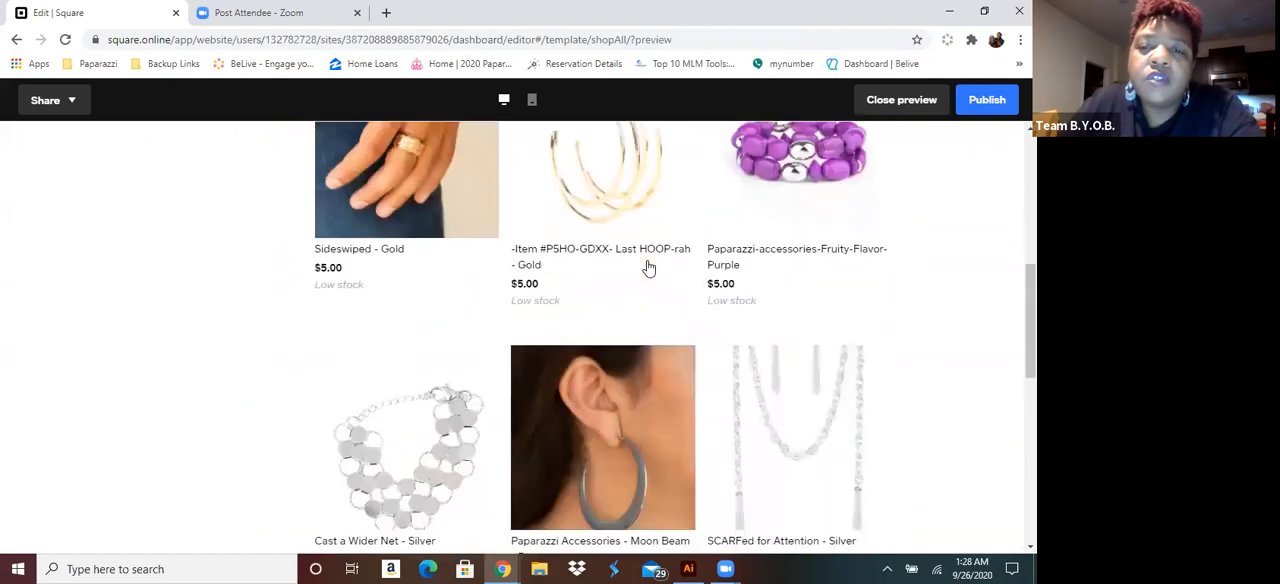
scroll(646, 268, "down", 5)
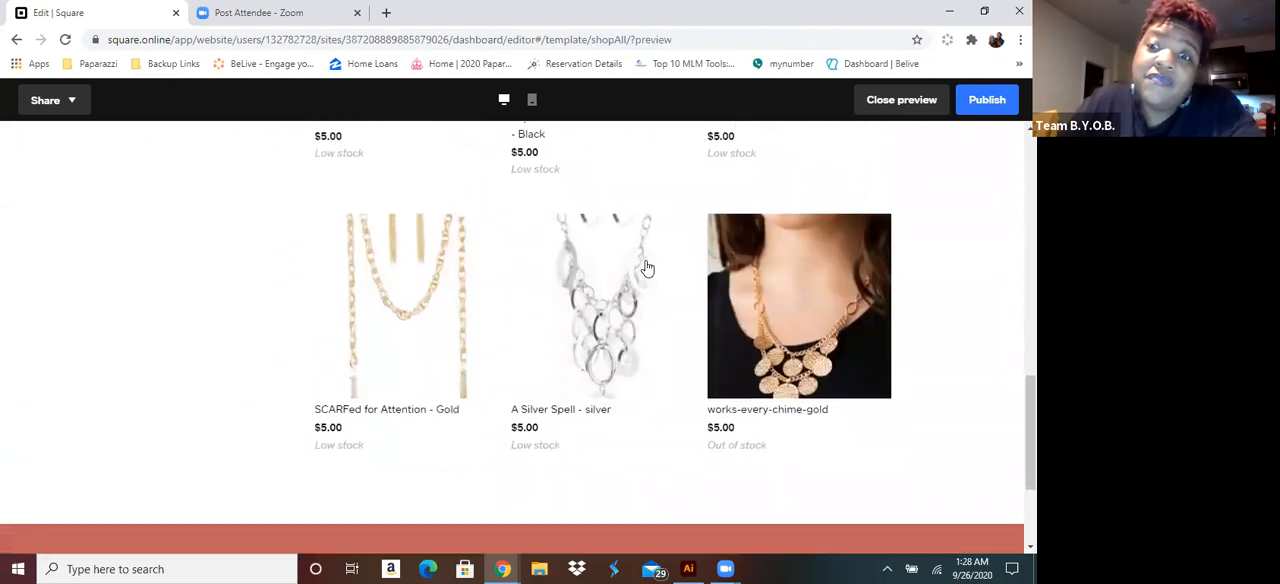
scroll(645, 266, "up", 15)
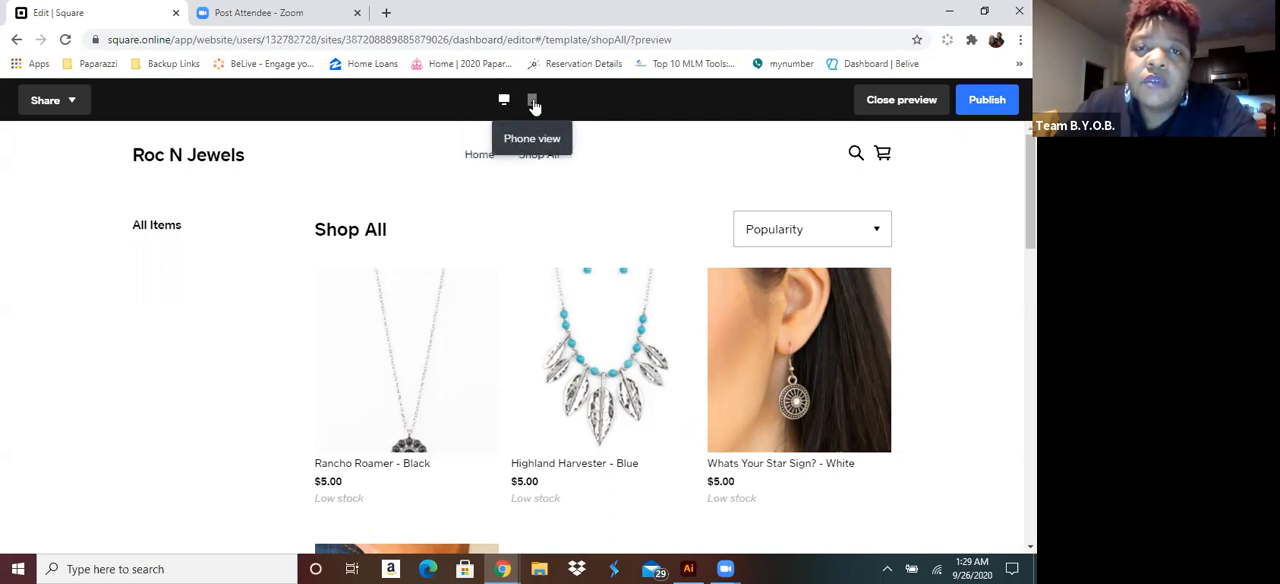
Switch the preview to phone view and check how the Shop All items are laid out
left_click(533, 102)
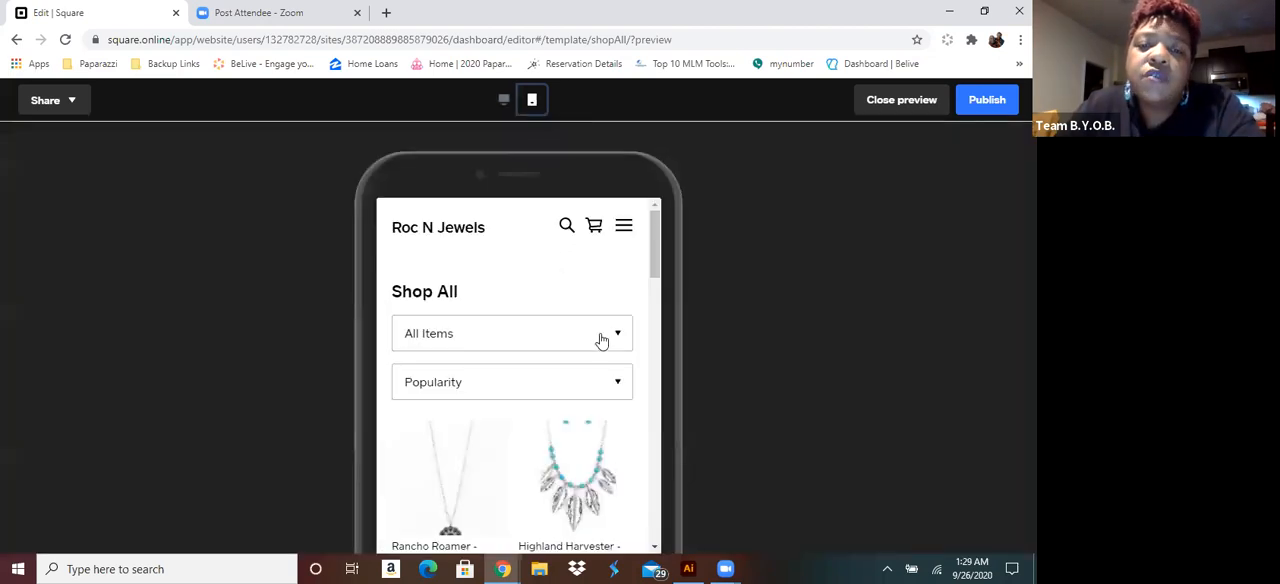
scroll(603, 341, "down", 5)
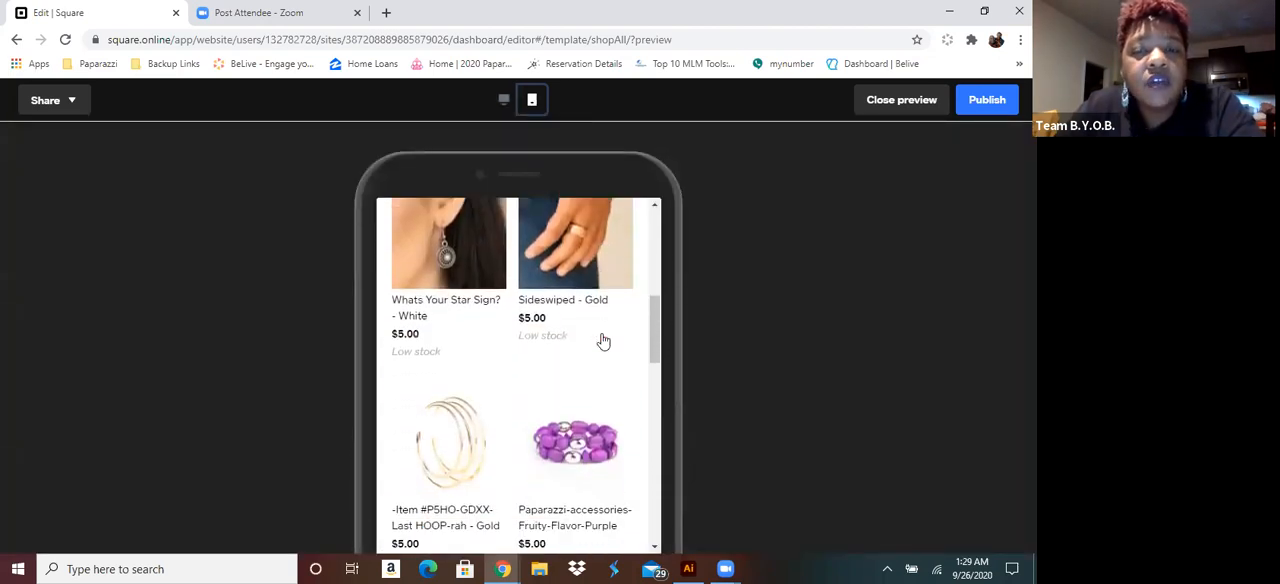
scroll(604, 341, "down", 8)
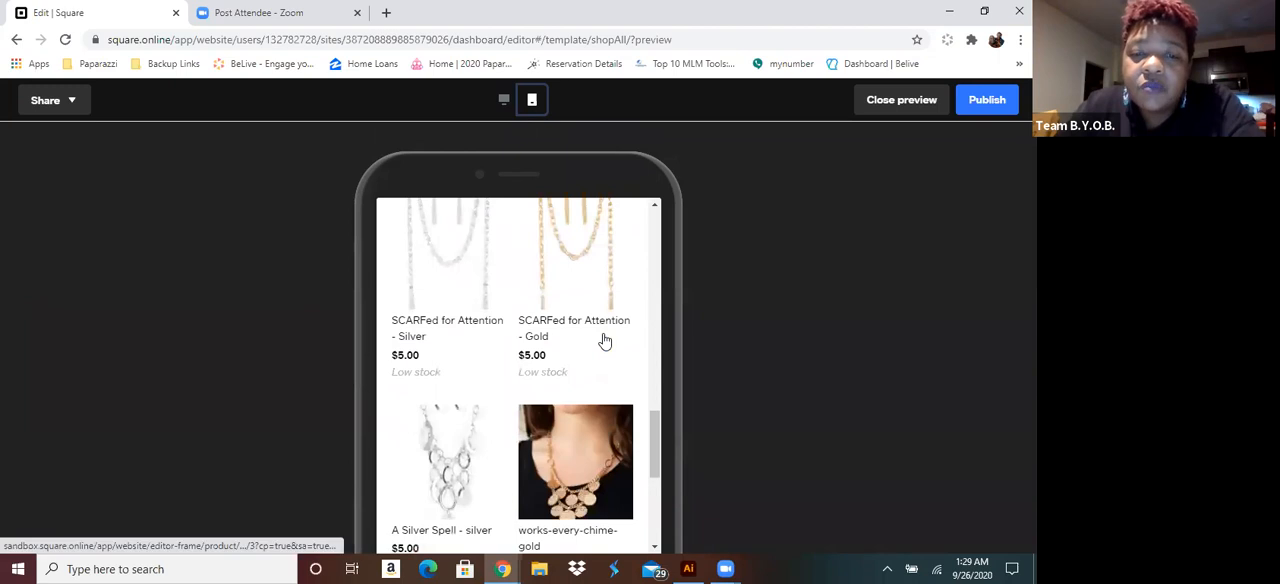
scroll(604, 341, "down", 2)
scroll(603, 338, "up", 15)
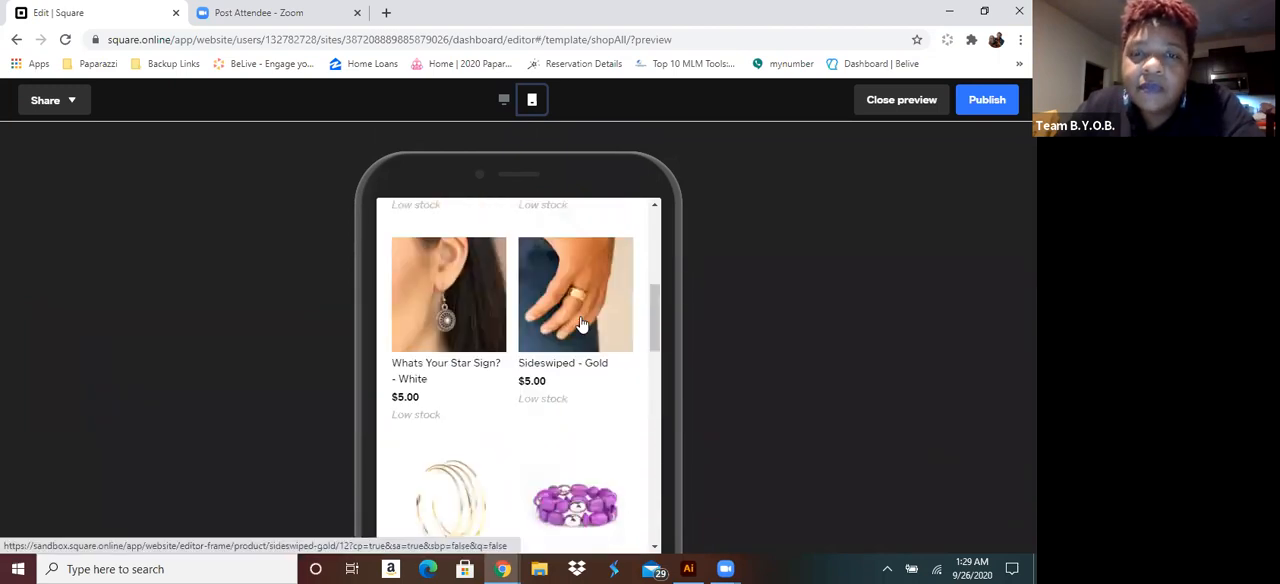
scroll(577, 322, "up", 2)
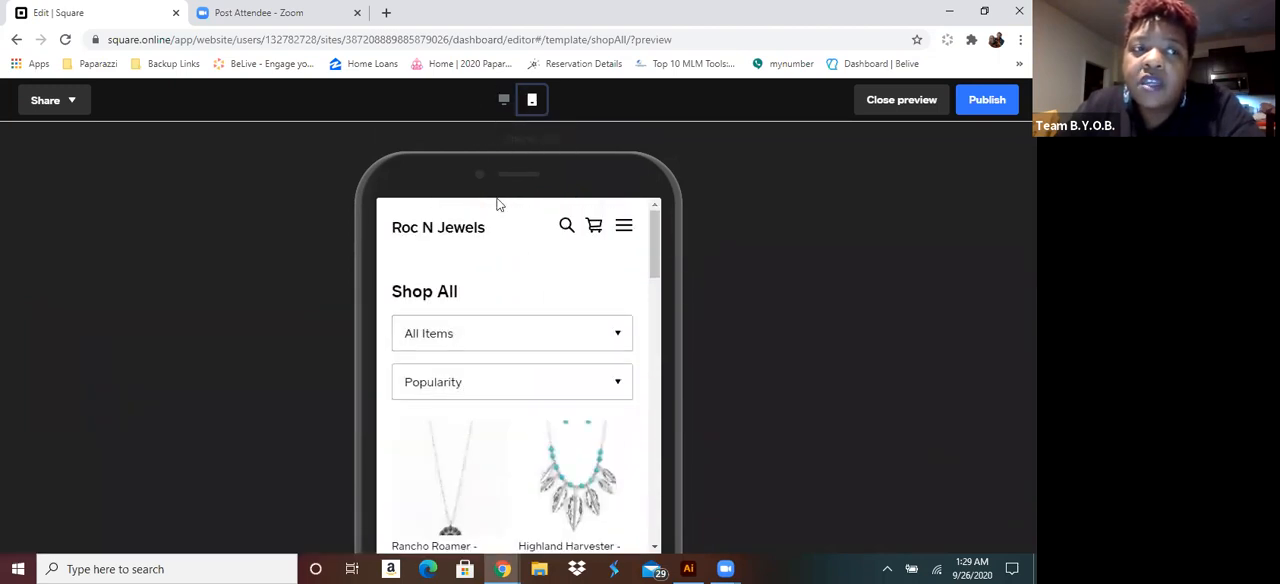
View the preview's sharing options without using them, and return to the page editor
left_click(73, 101)
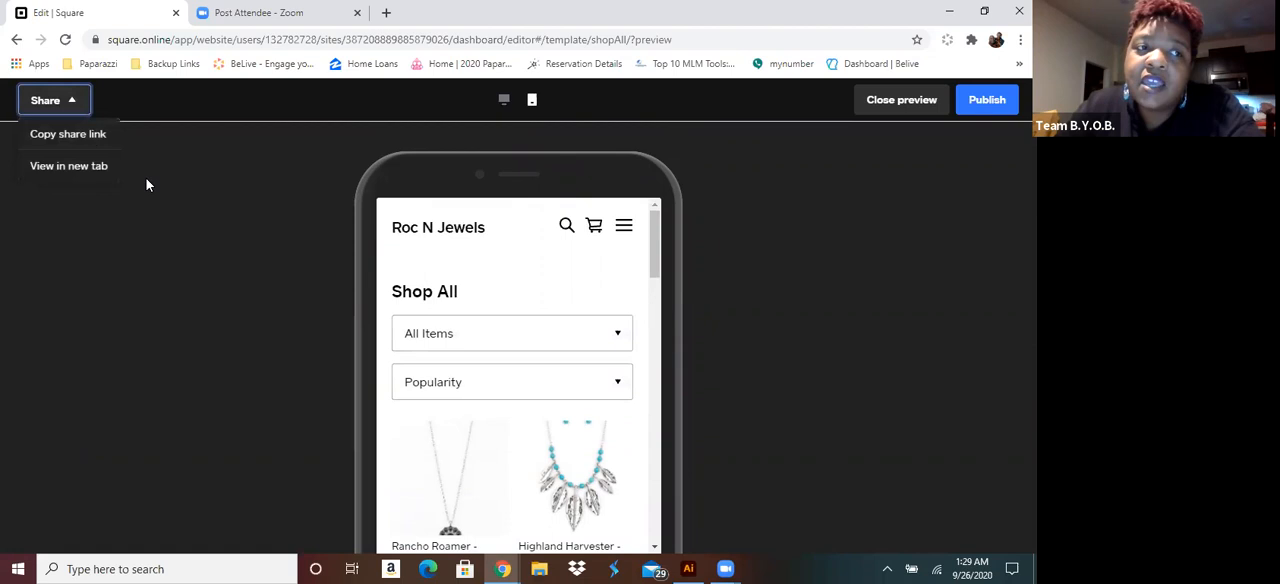
left_click(73, 101)
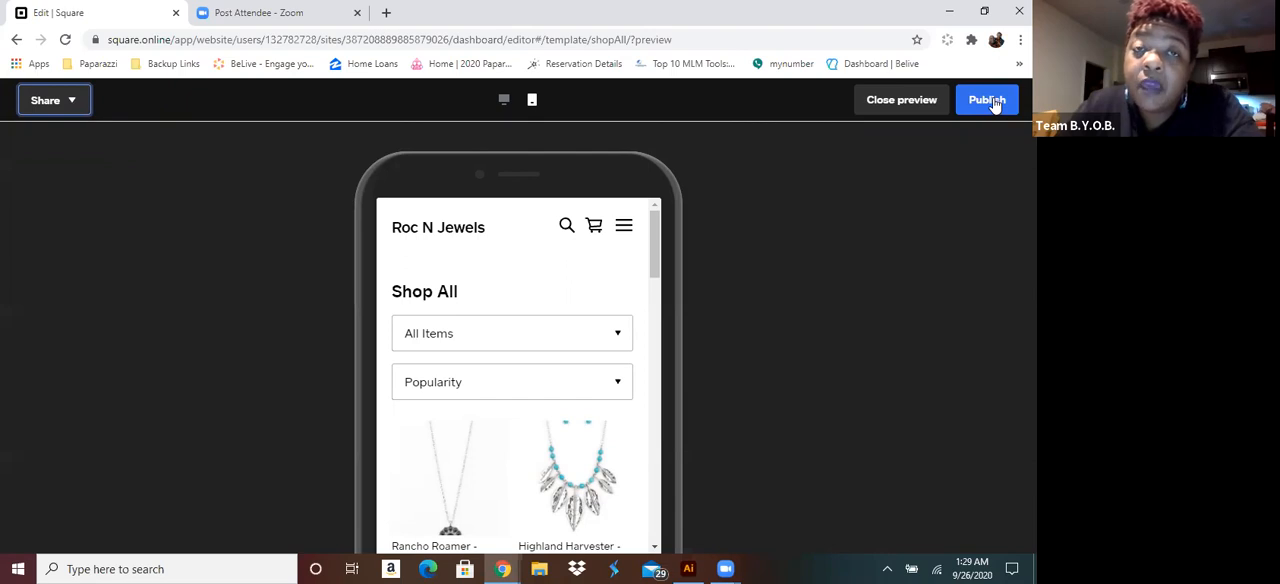
left_click(908, 106)
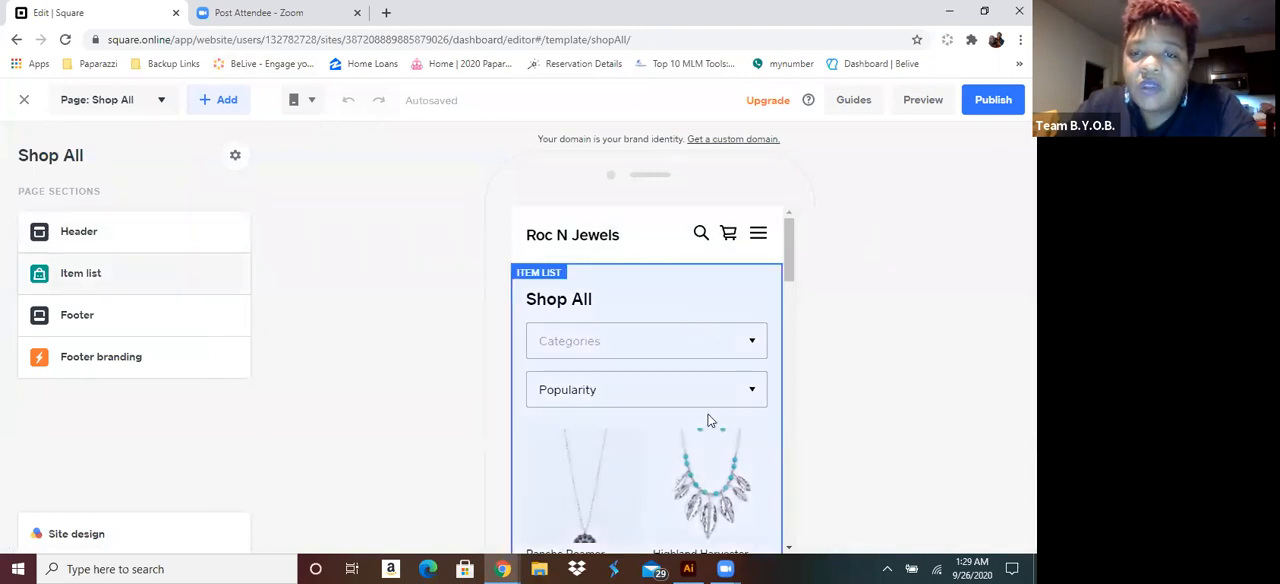
Look over the Shop All item list in the editor's mobile layout and switch the editor to the Desktop layout
scroll(706, 414, "down", 10)
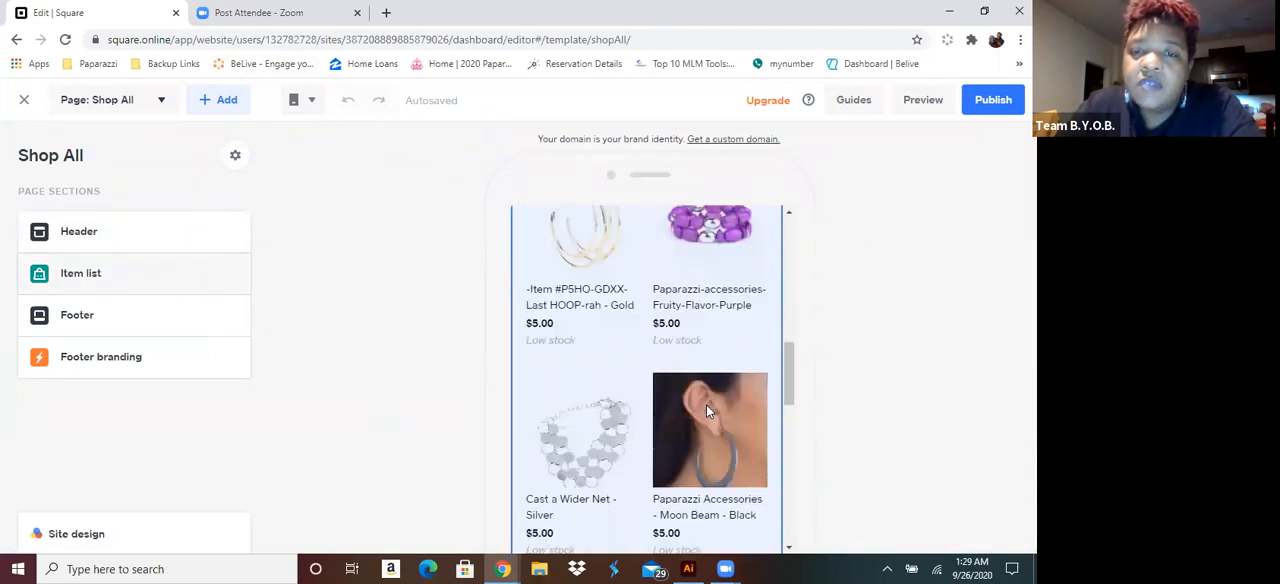
scroll(706, 410, "up", 10)
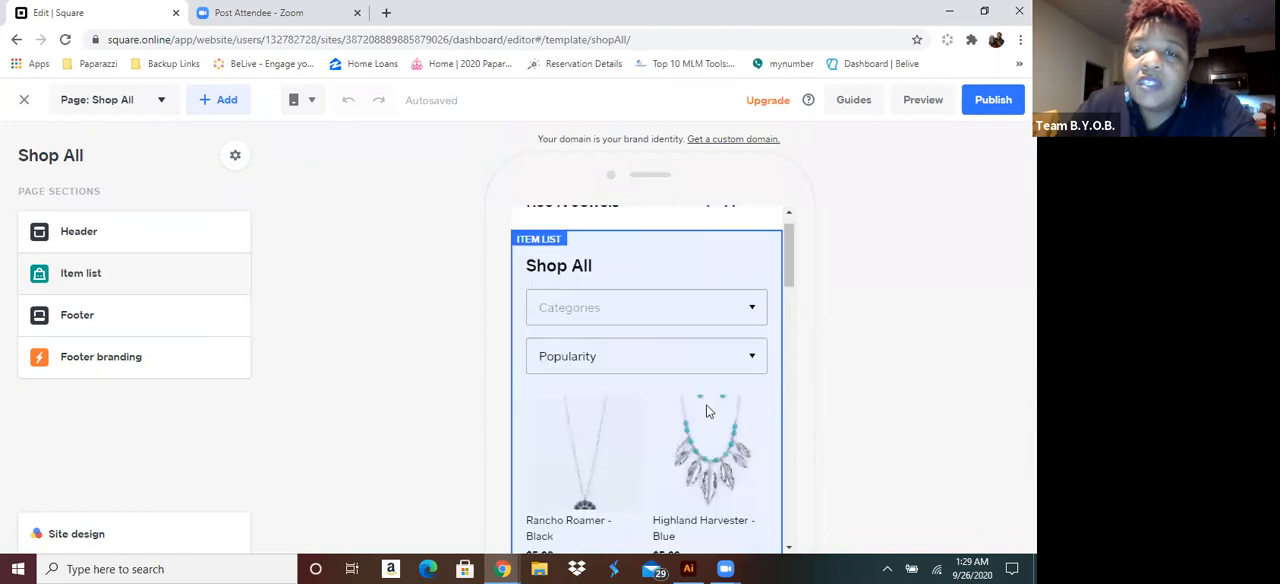
scroll(706, 410, "down", 2)
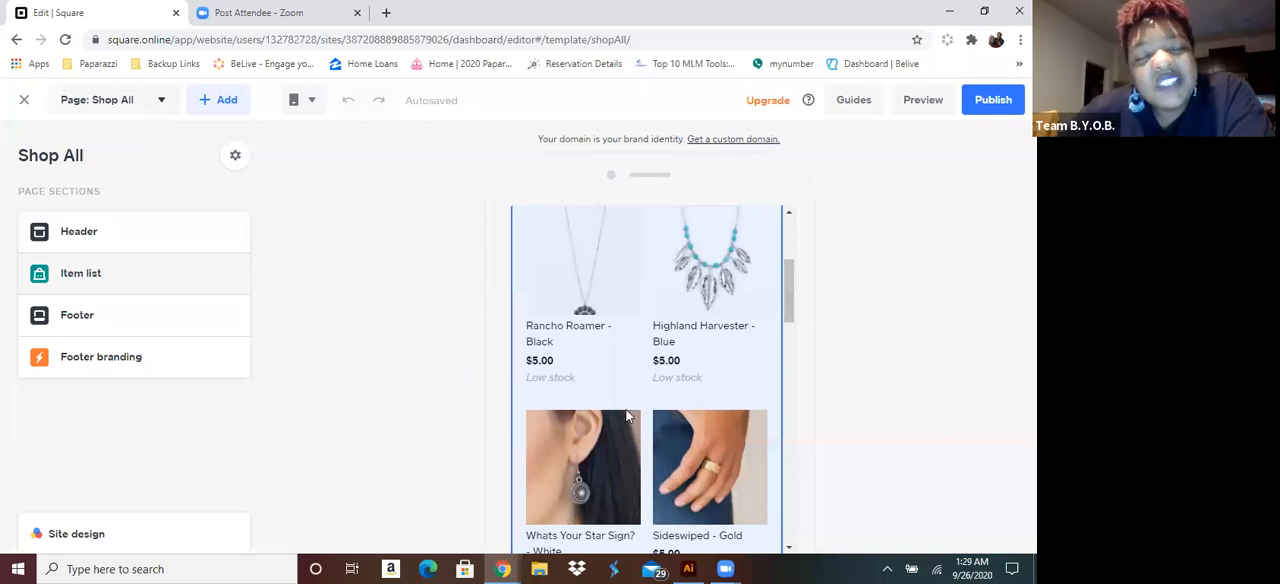
left_click(310, 101)
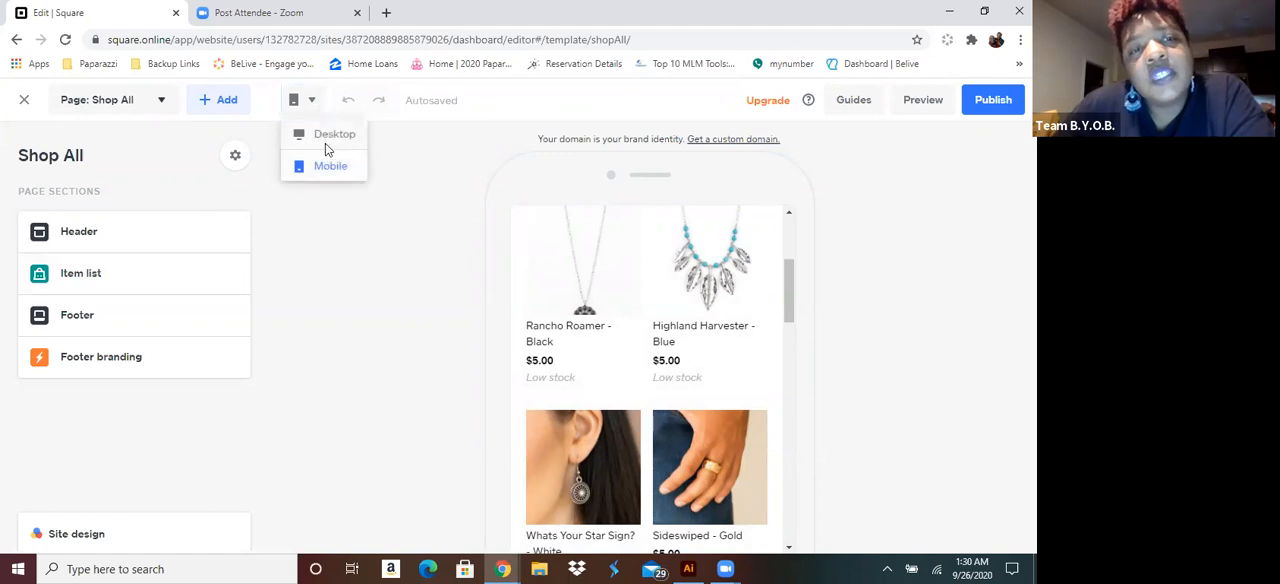
left_click(327, 137)
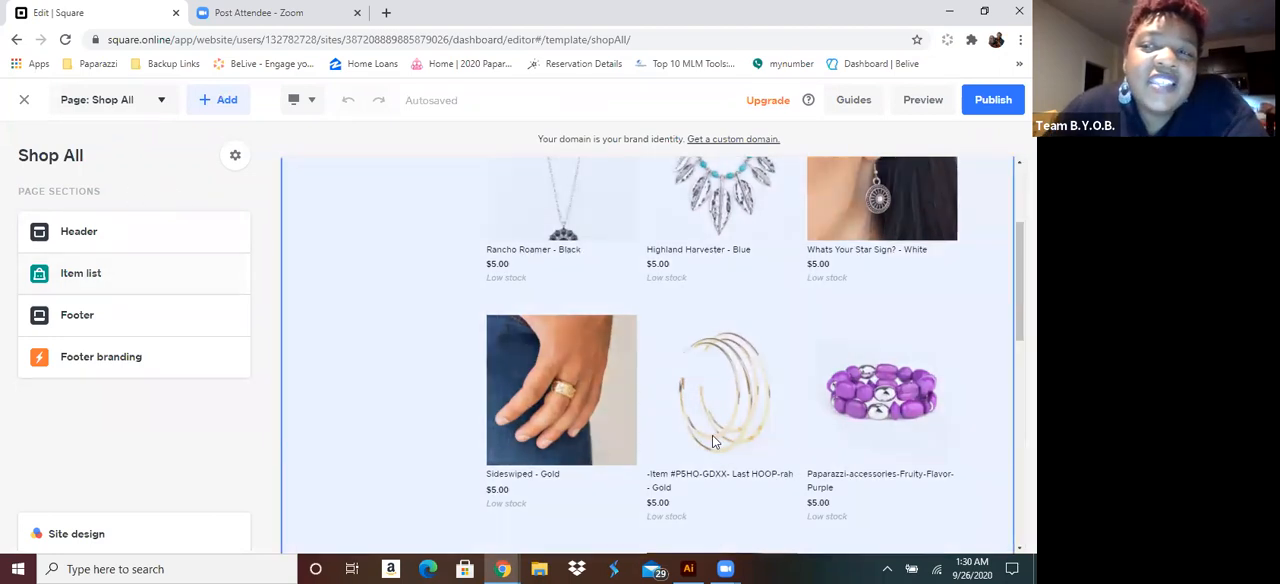
scroll(712, 435, "up", 3)
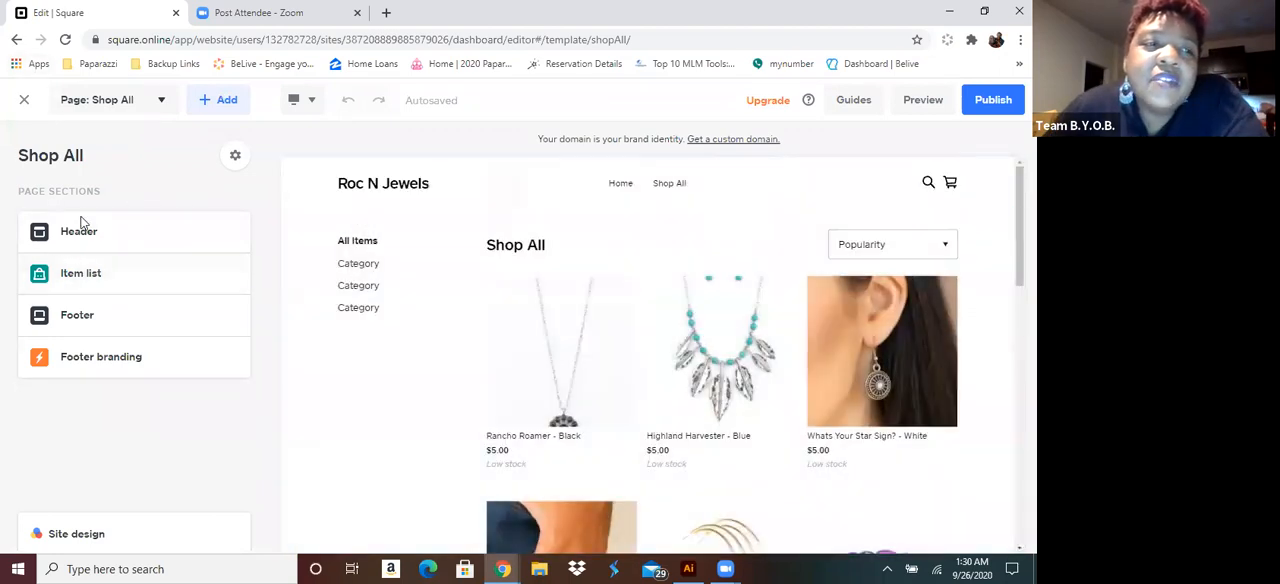
Return to the Home page and add a Contact us page to the site, keeping it included in the navigation
left_click(163, 101)
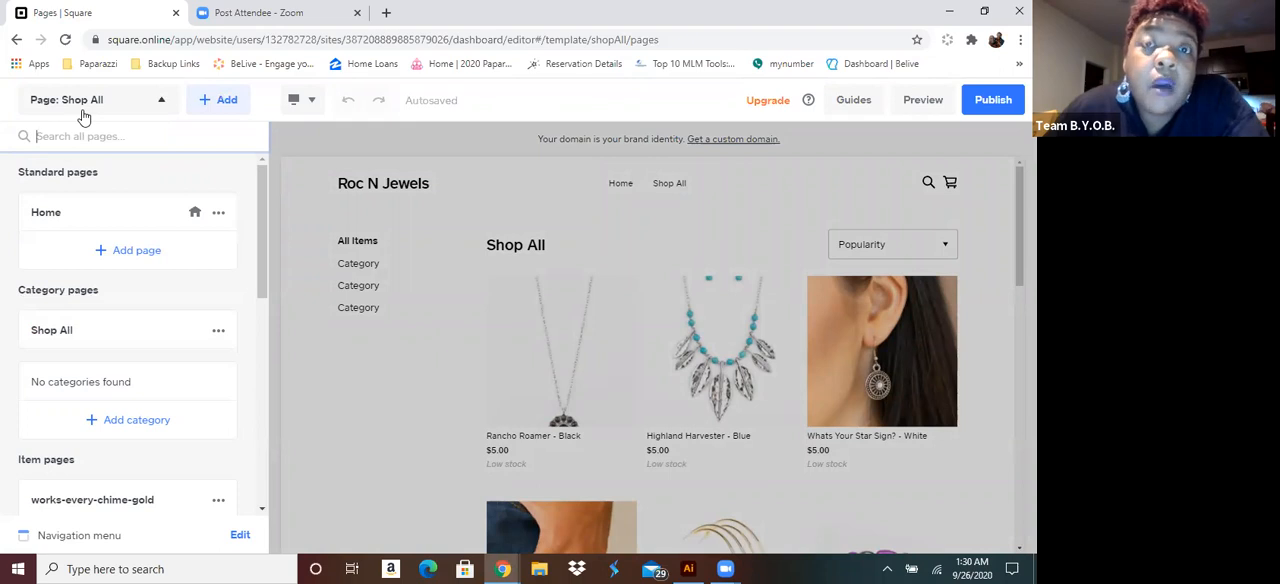
left_click(80, 214)
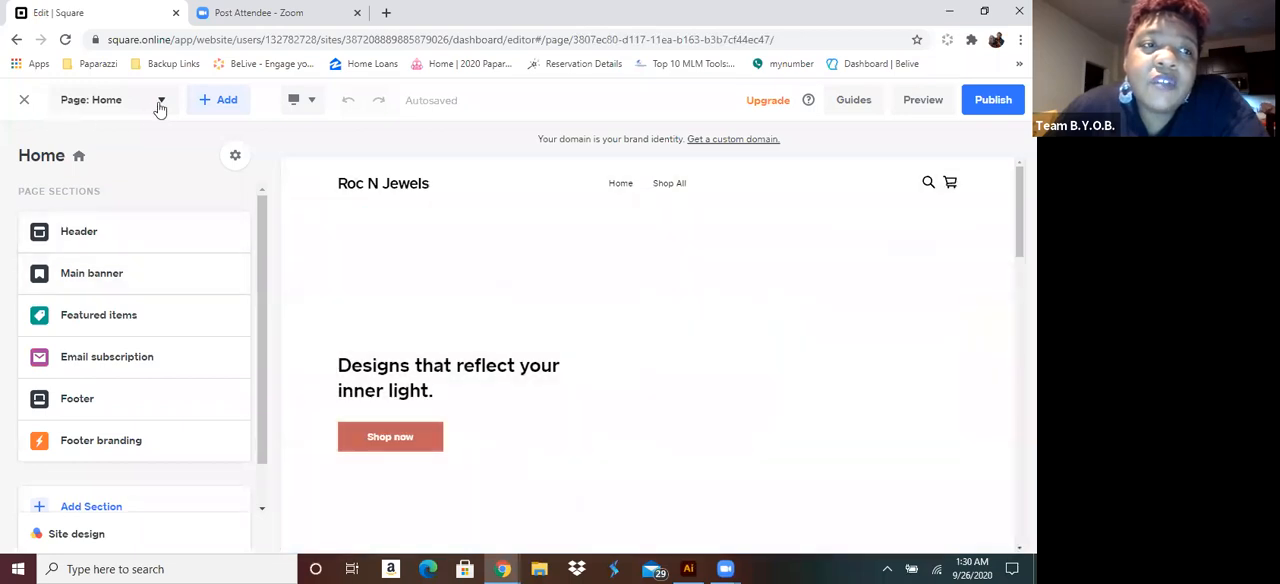
left_click(161, 102)
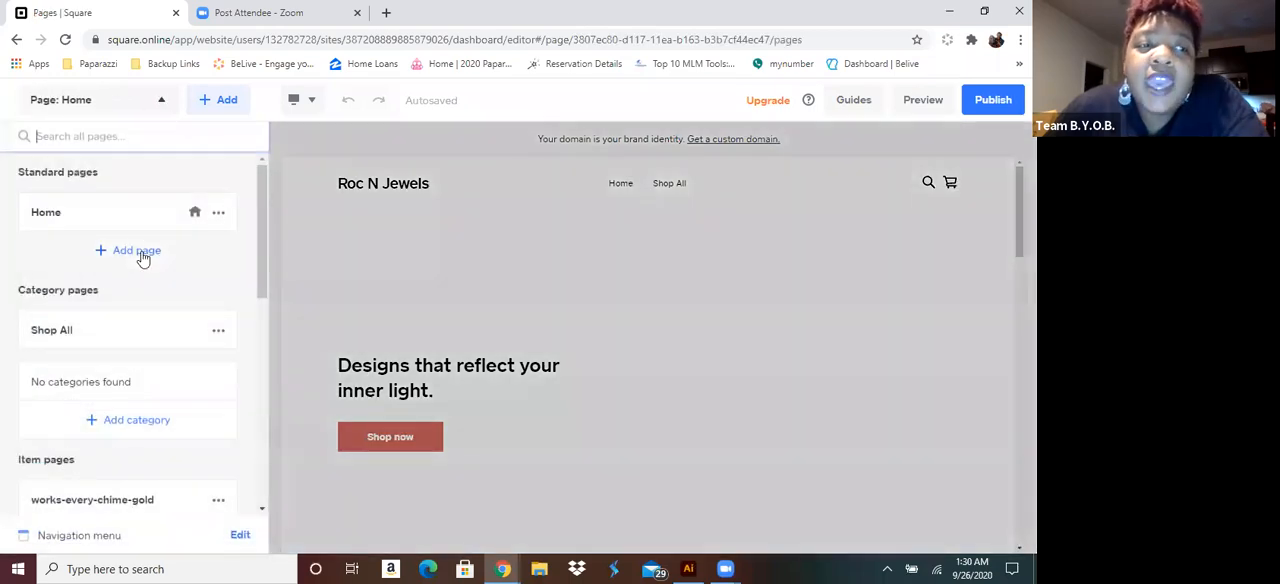
left_click(138, 251)
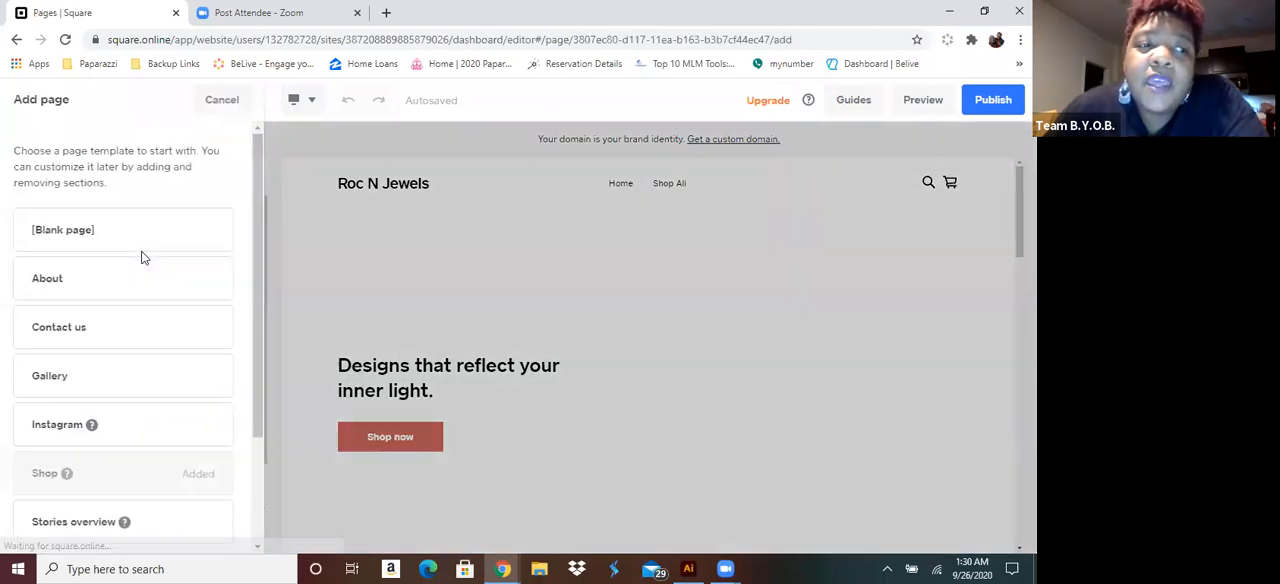
left_click(120, 329)
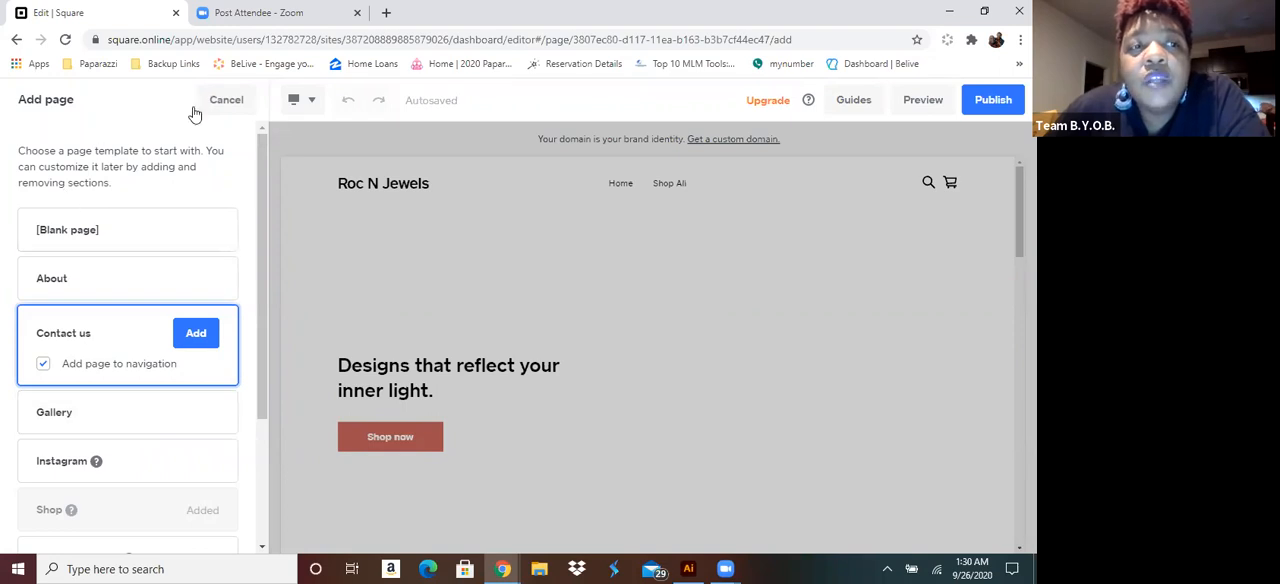
left_click(192, 340)
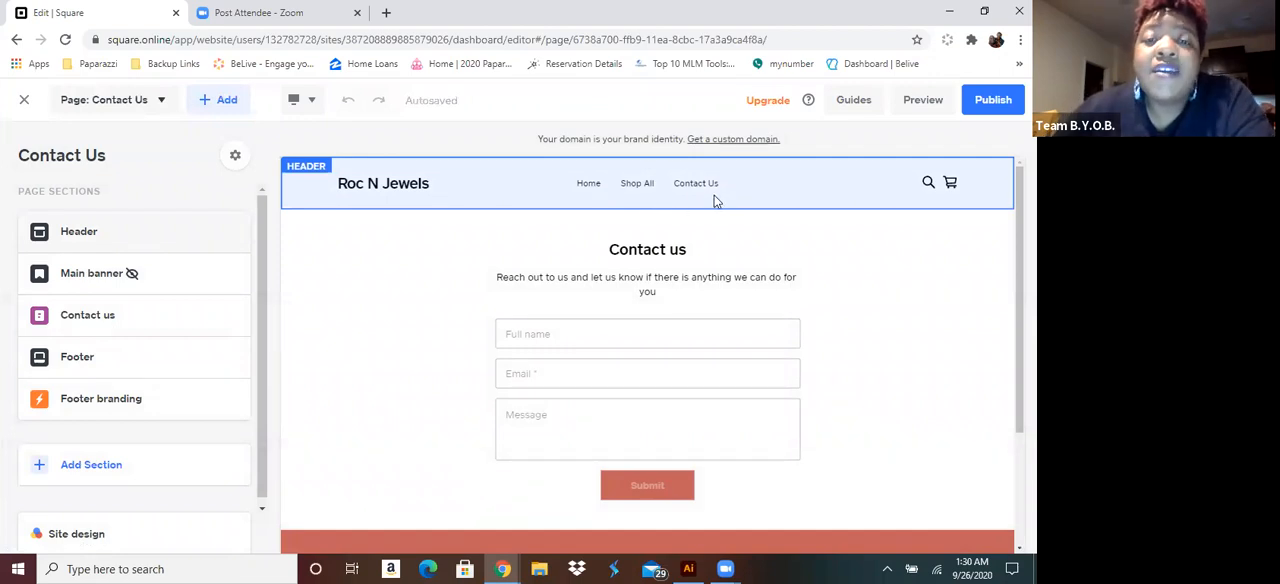
Look over the available templates for a new page, and leave without adding a page
left_click(163, 102)
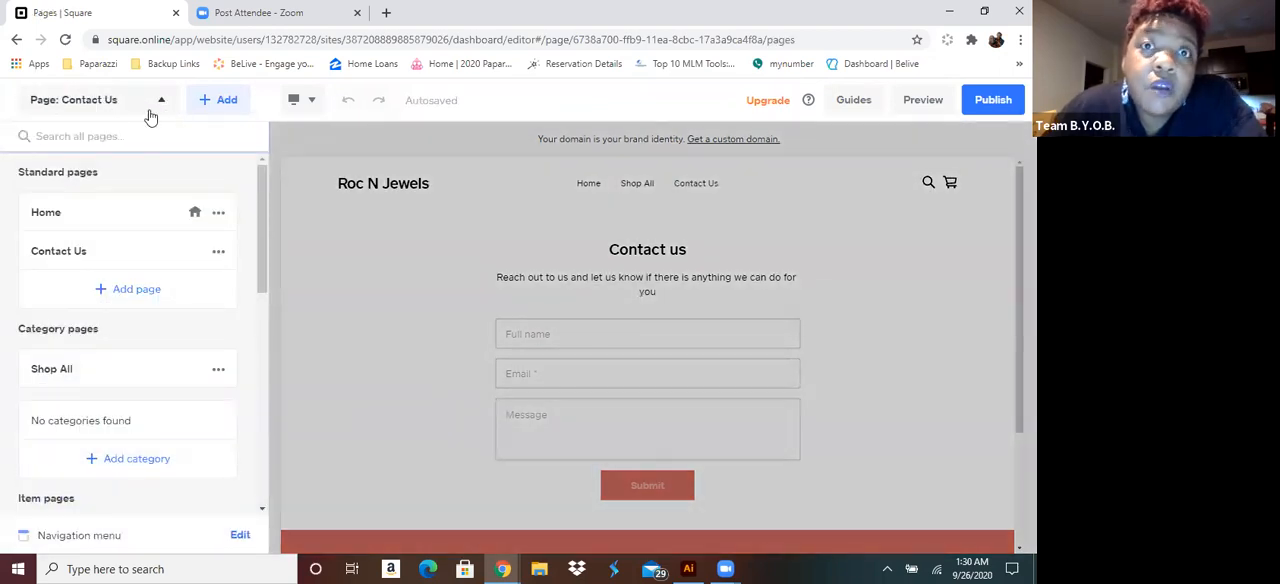
left_click(122, 289)
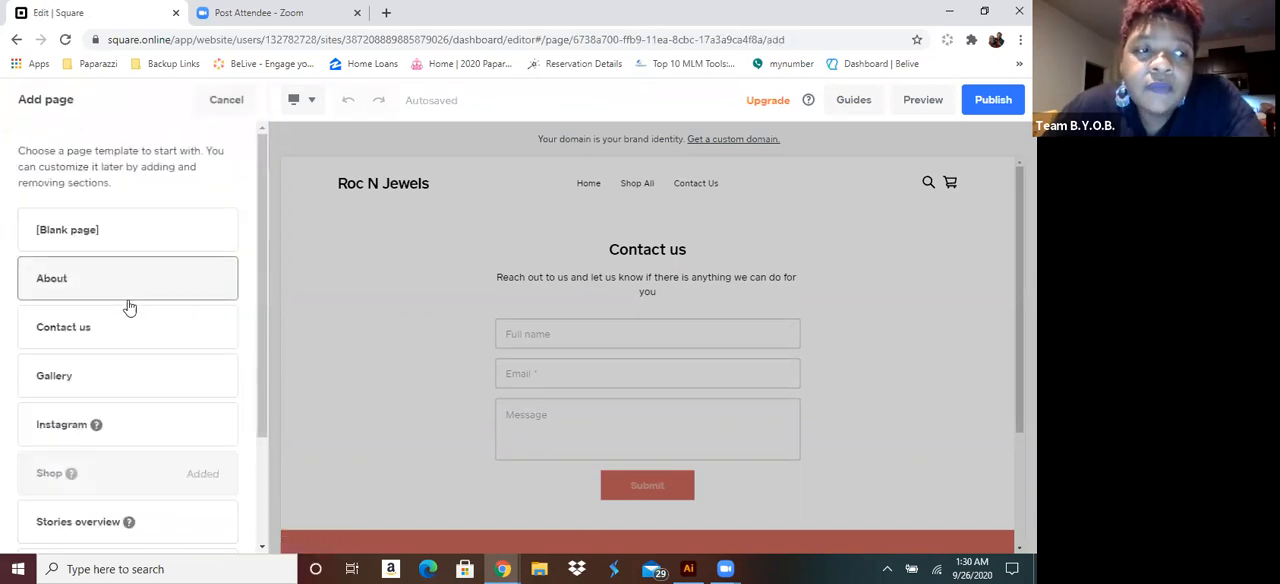
scroll(136, 331, "down", 1)
scroll(138, 333, "down", 1)
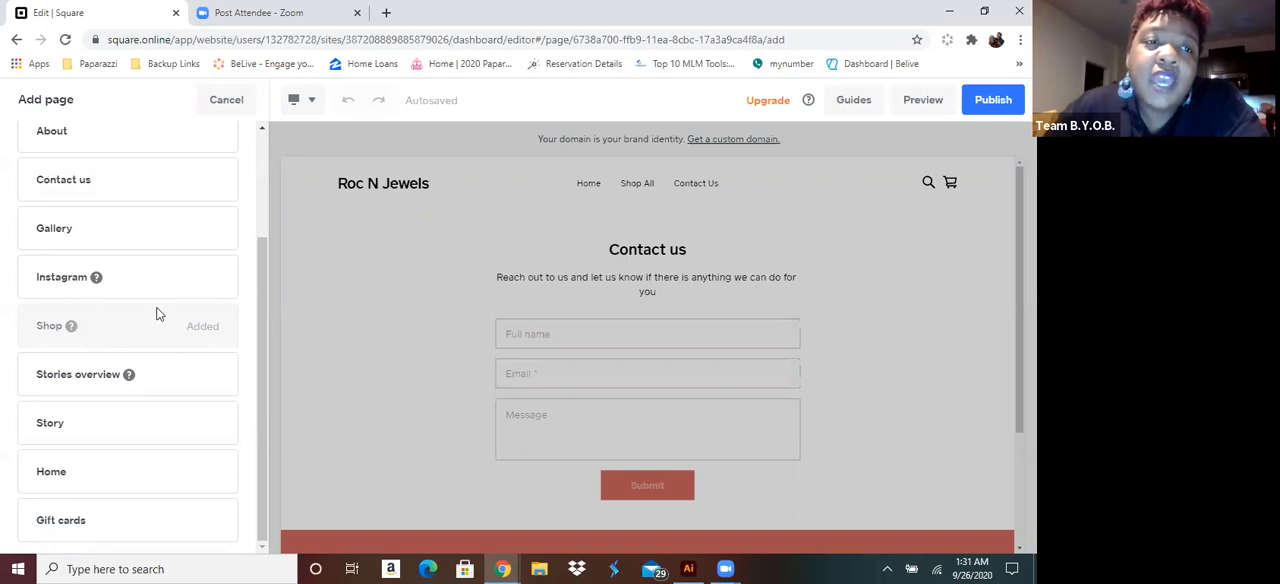
scroll(158, 318, "up", 3)
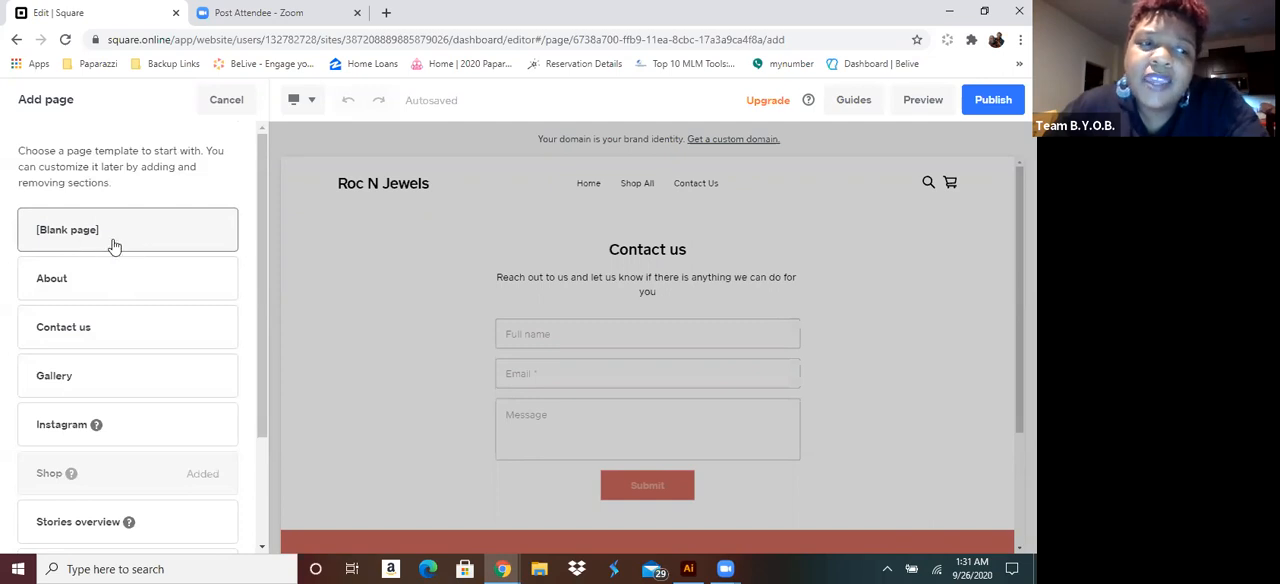
left_click(226, 104)
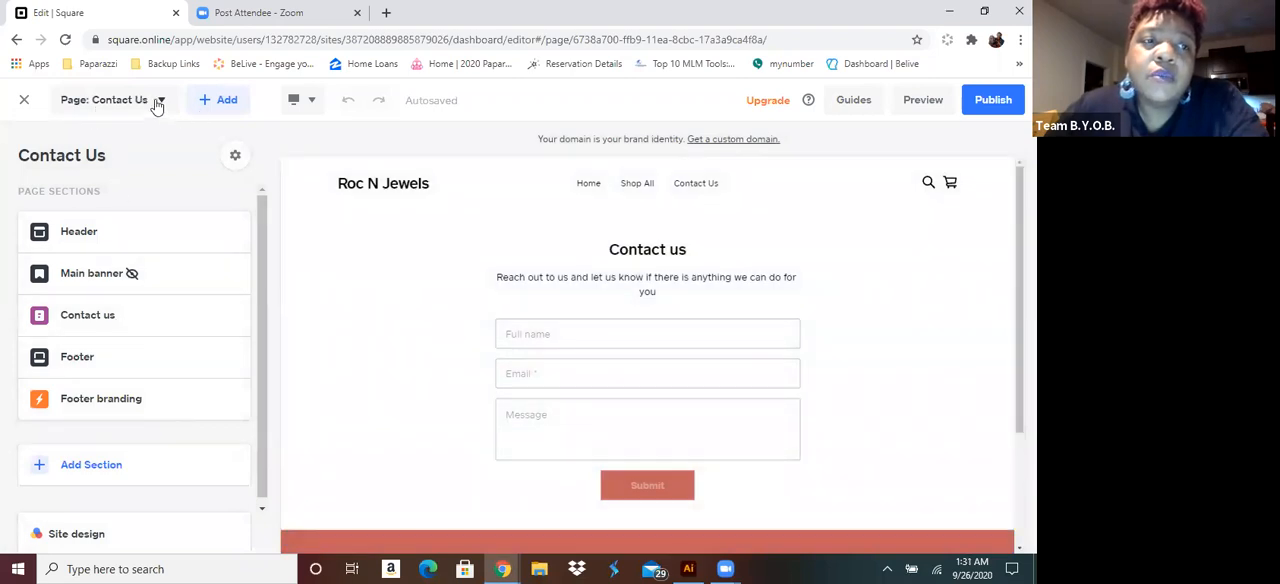
Look over the site's page list and the Add Category form, and leave without creating a category
left_click(157, 104)
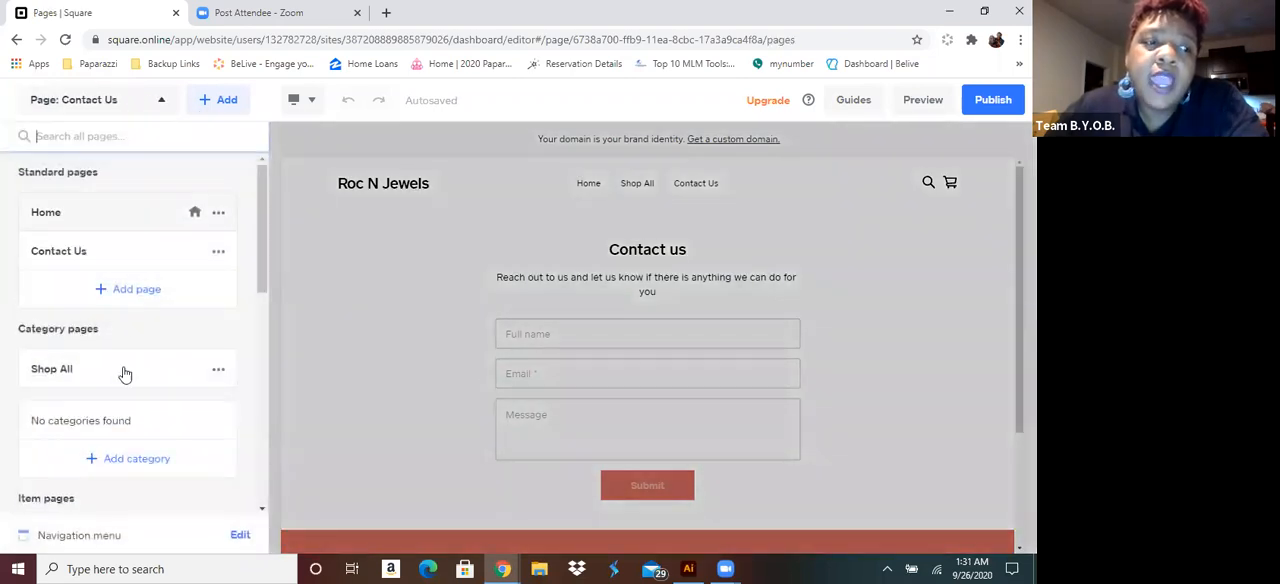
scroll(118, 375, "down", 5)
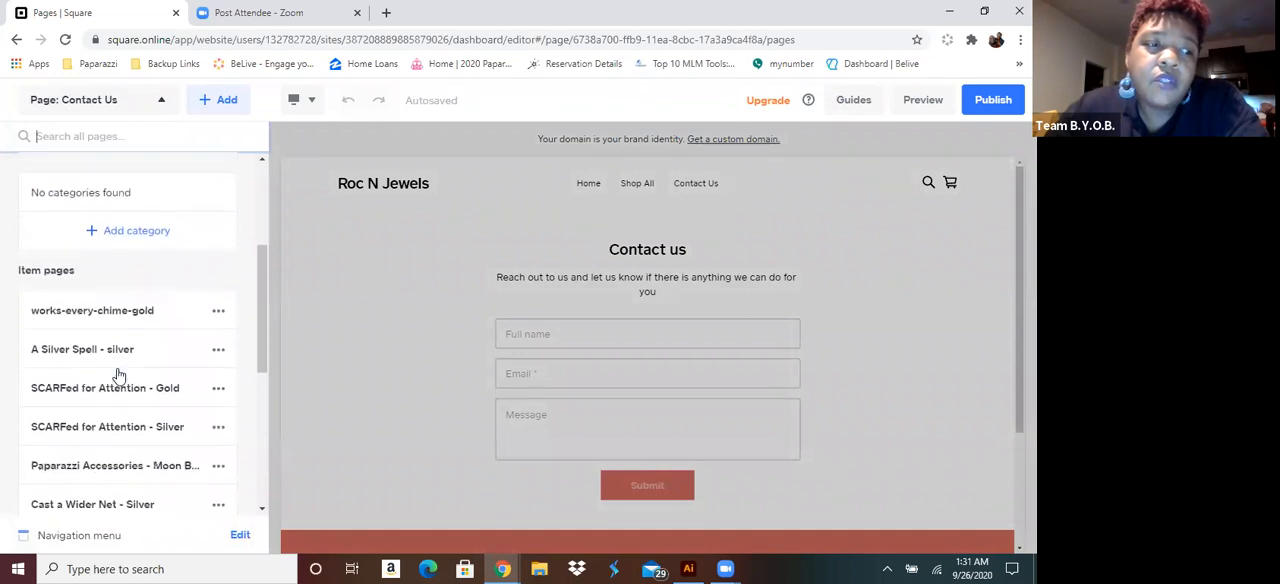
scroll(118, 375, "up", 5)
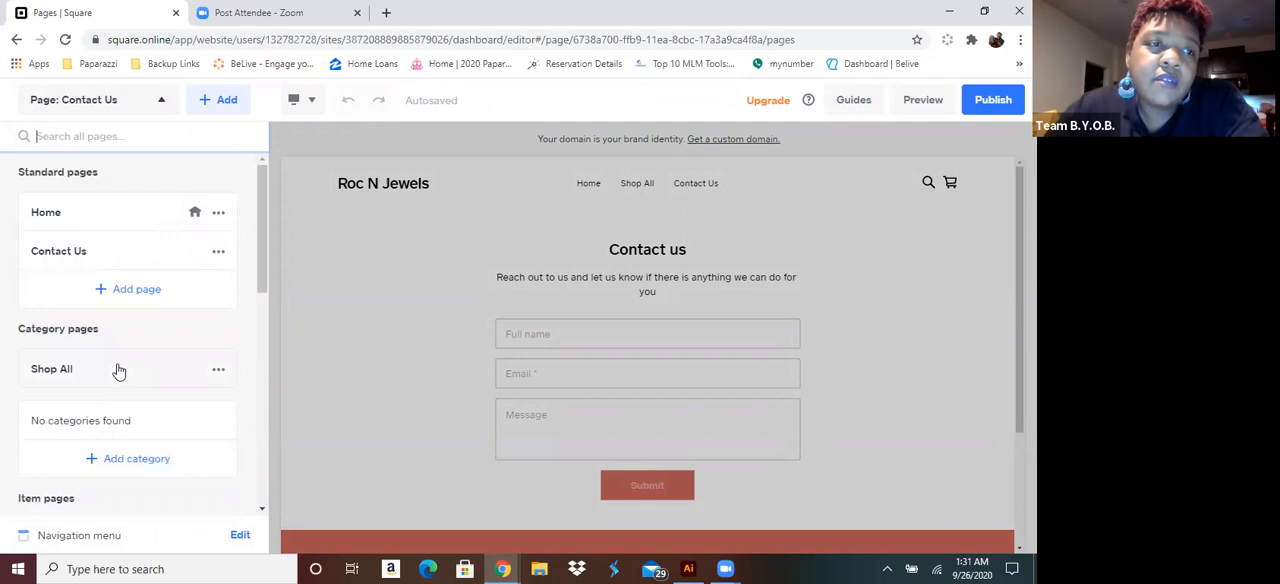
left_click(136, 459)
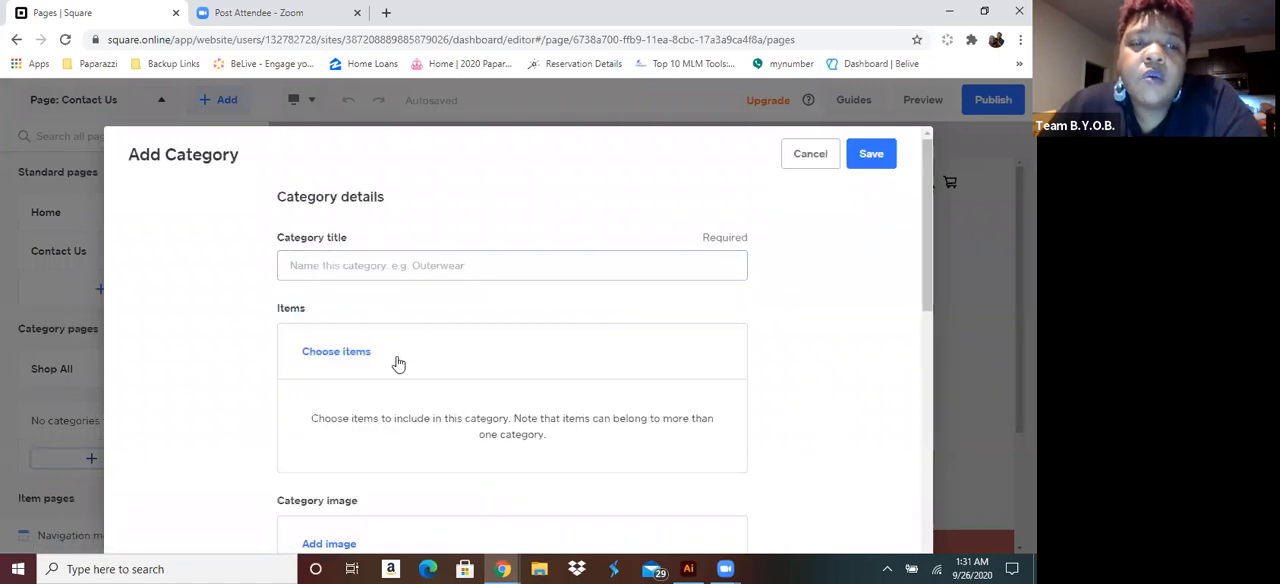
scroll(397, 363, "down", 5)
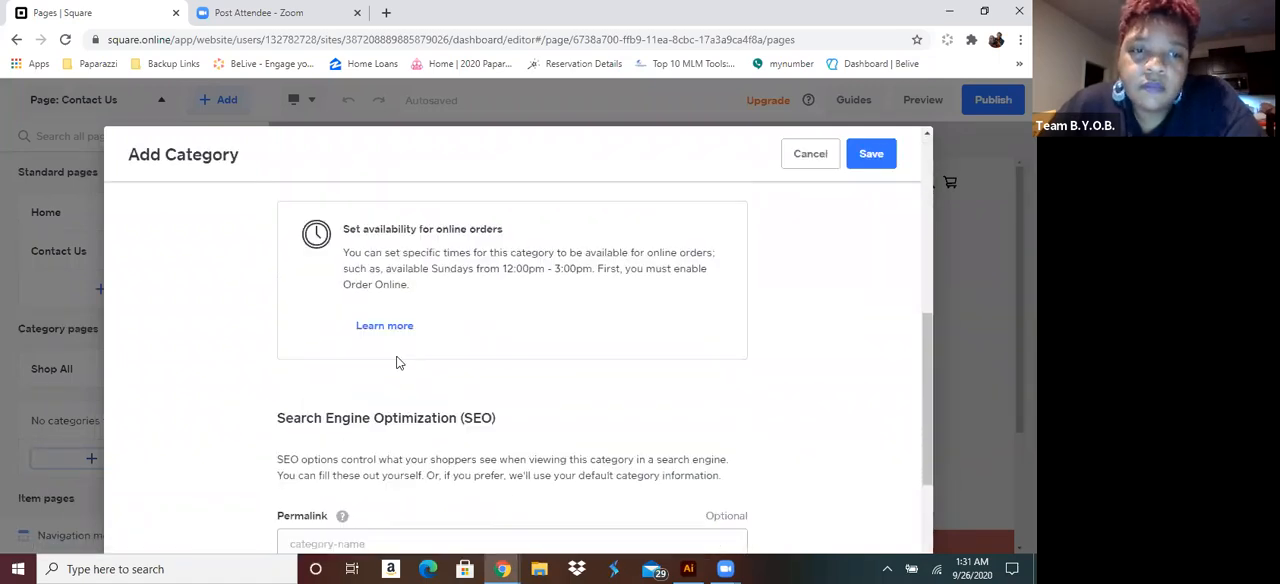
scroll(397, 363, "down", 2)
scroll(395, 358, "up", 5)
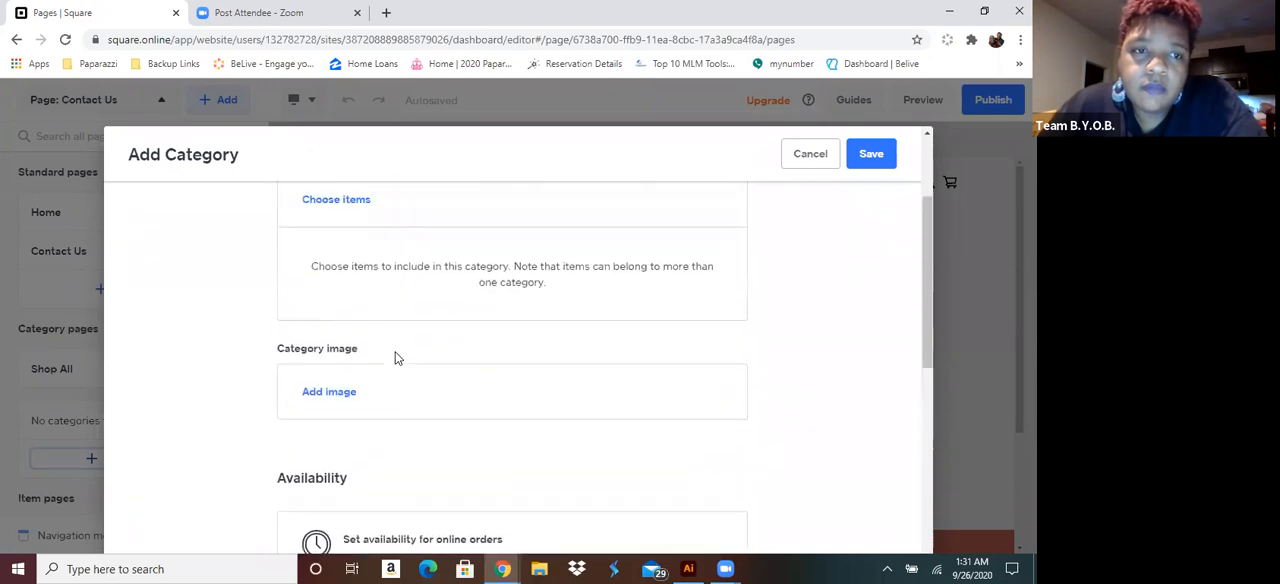
scroll(407, 369, "up", 2)
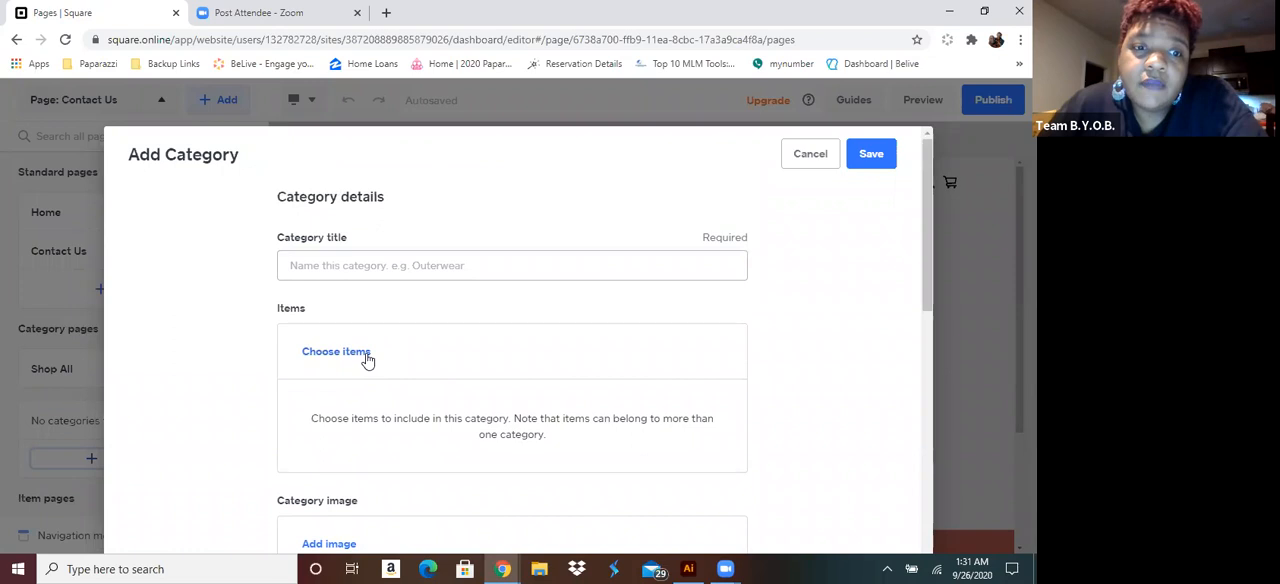
left_click(808, 156)
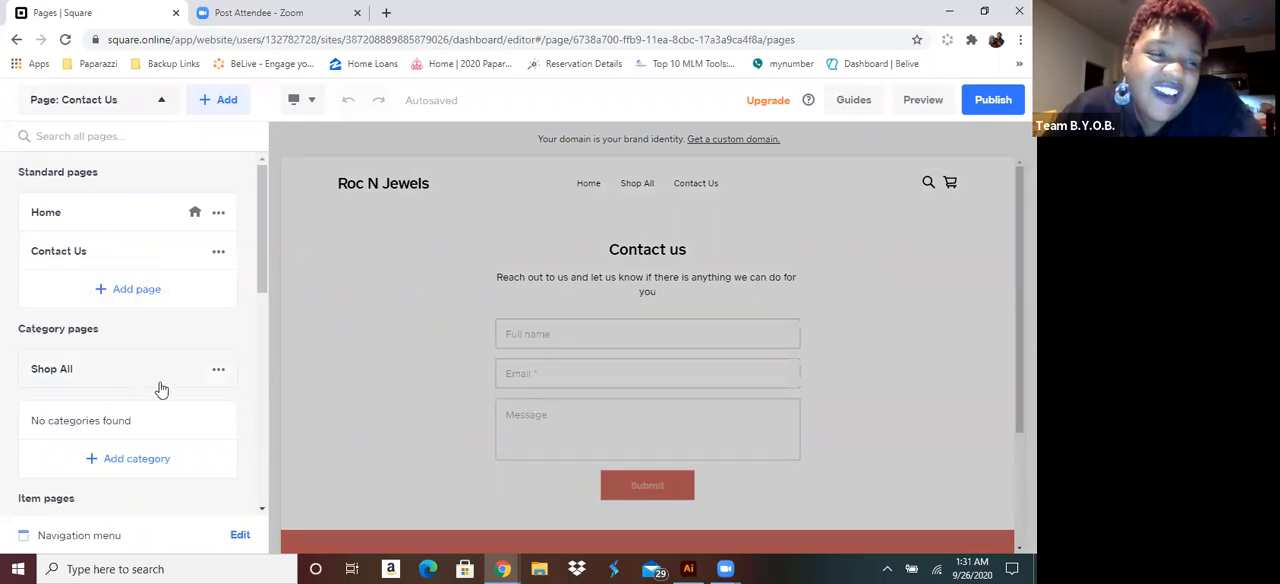
Look through the item pages and story pages in the site's page list, and return to the Contact Us page sections
scroll(218, 379, "down", 1)
scroll(218, 379, "down", 5)
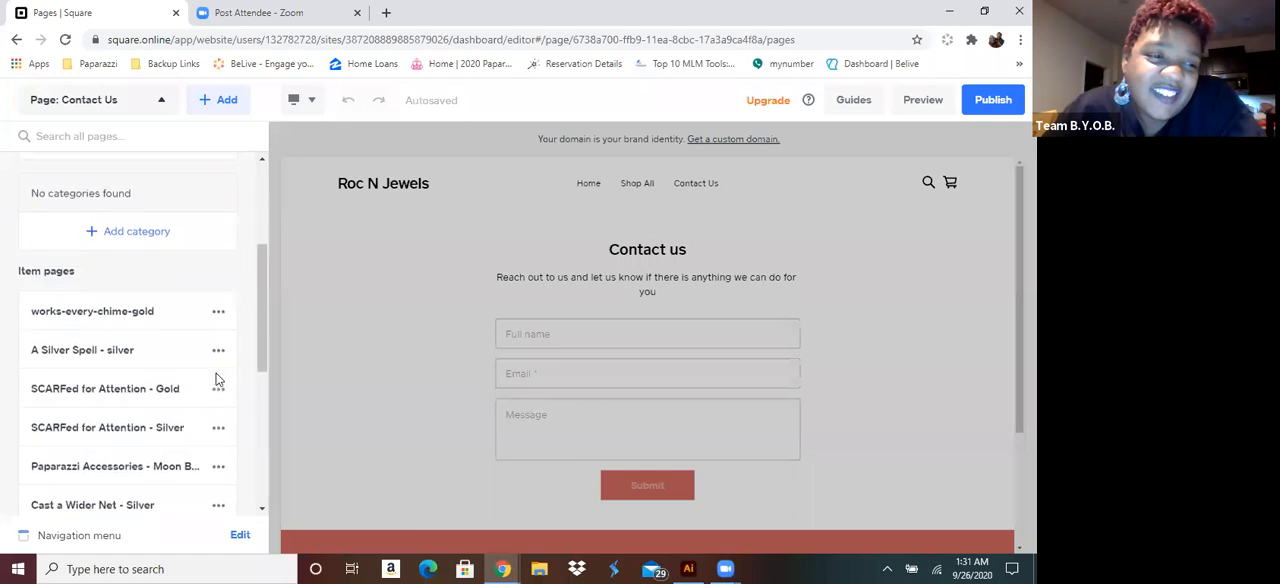
scroll(218, 379, "down", 2)
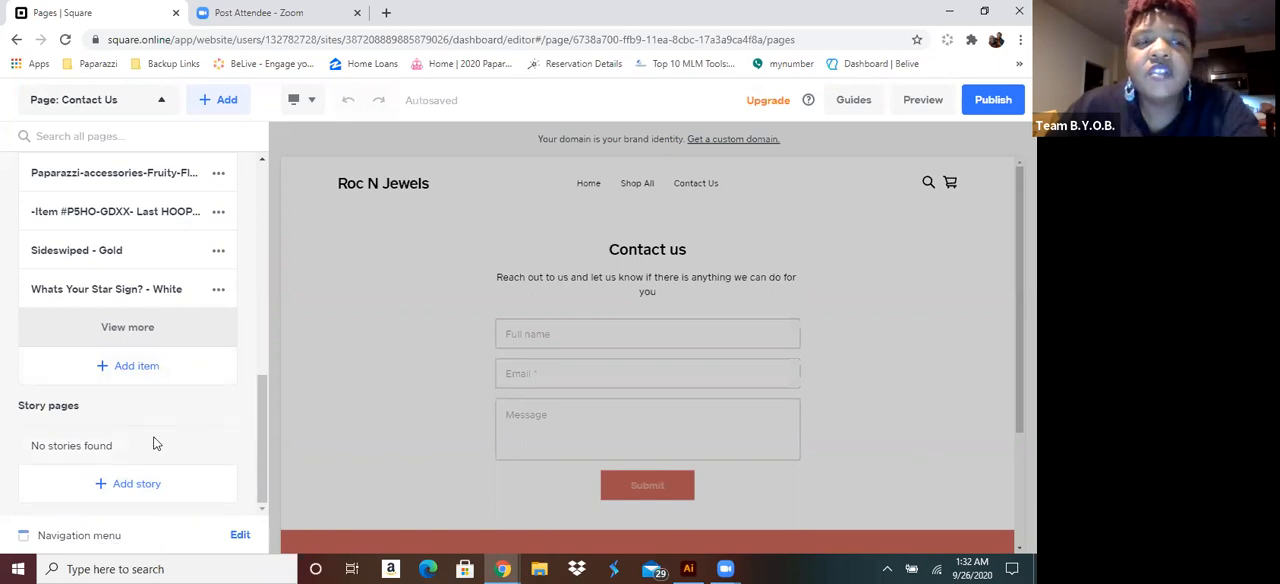
scroll(154, 443, "up", 10)
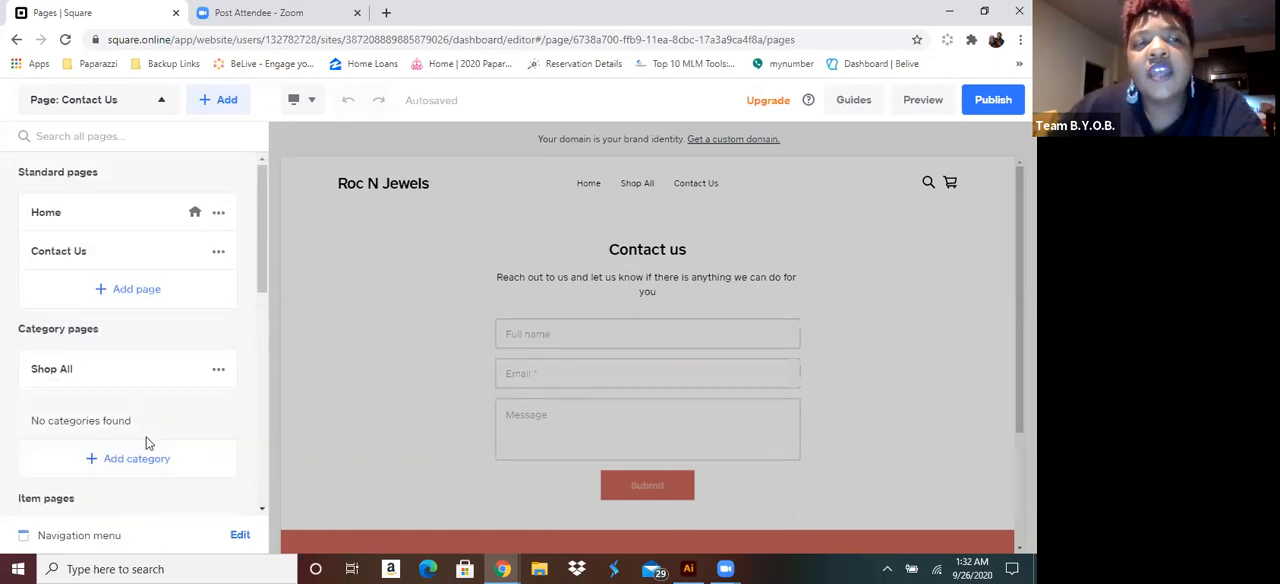
left_click(163, 102)
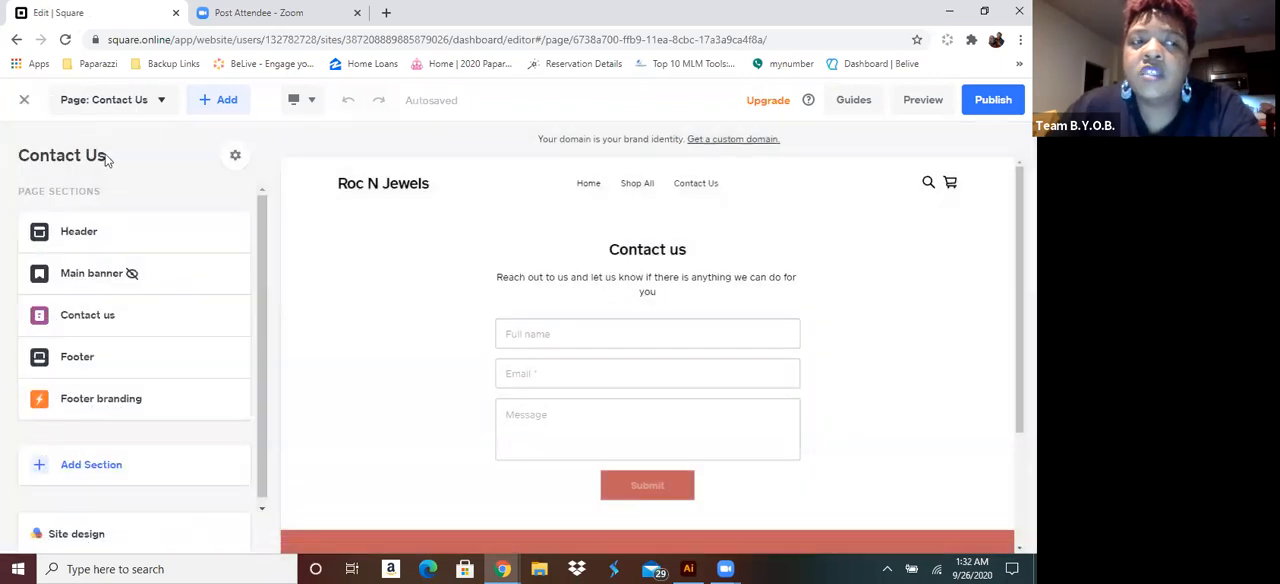
Open the Home page in the editor and open the site's navigation menu for editing
left_click(163, 100)
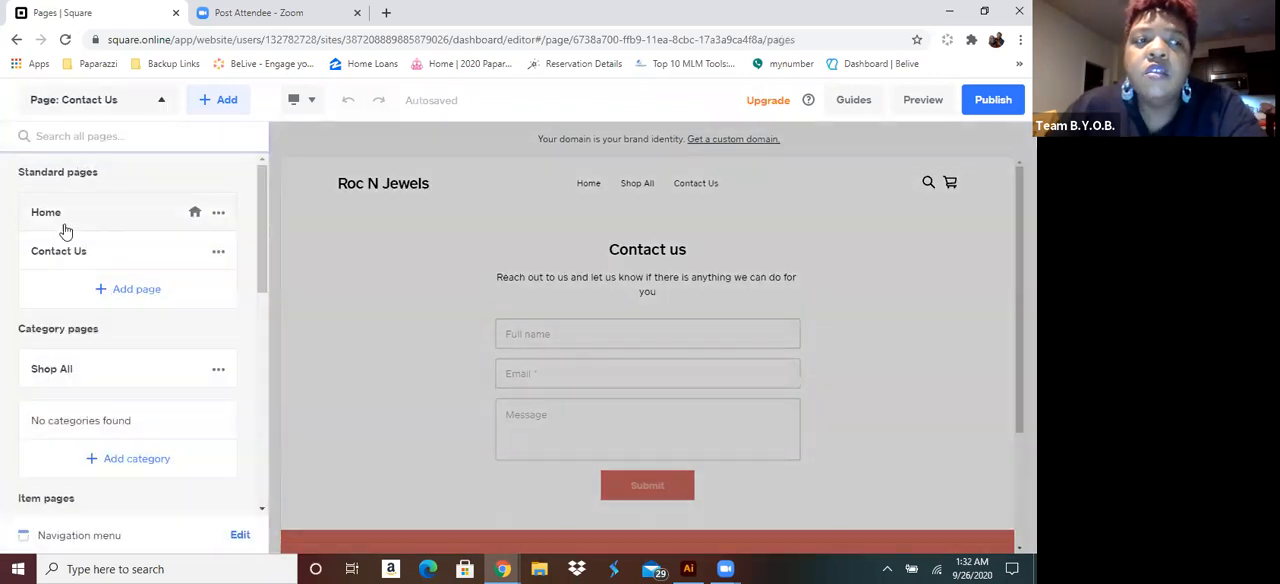
left_click(60, 215)
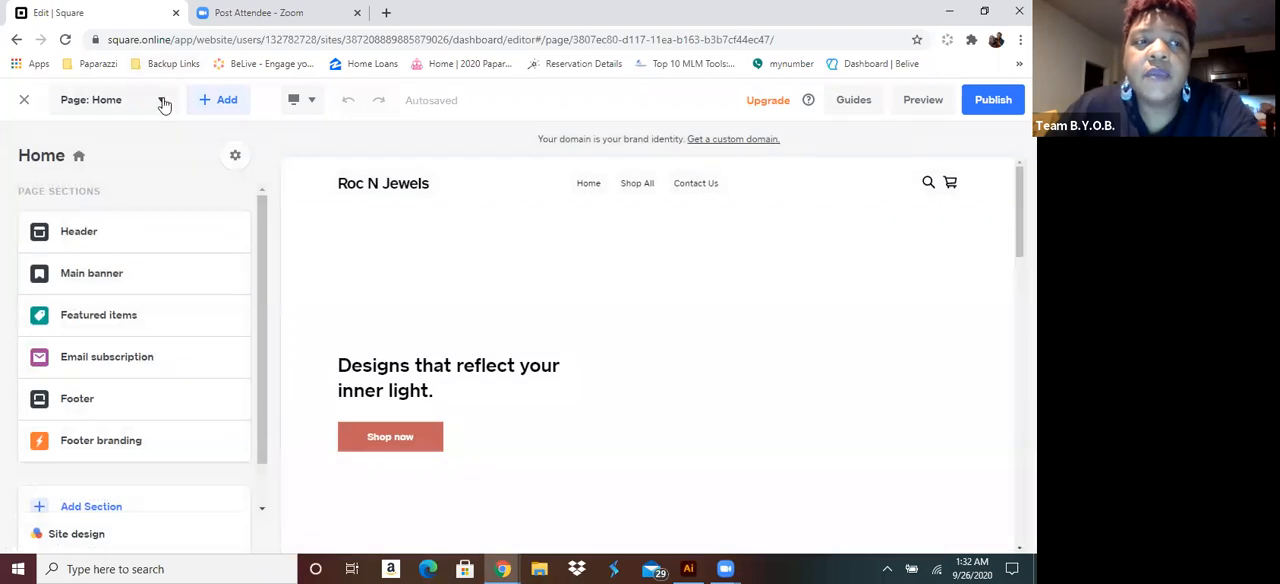
left_click(162, 101)
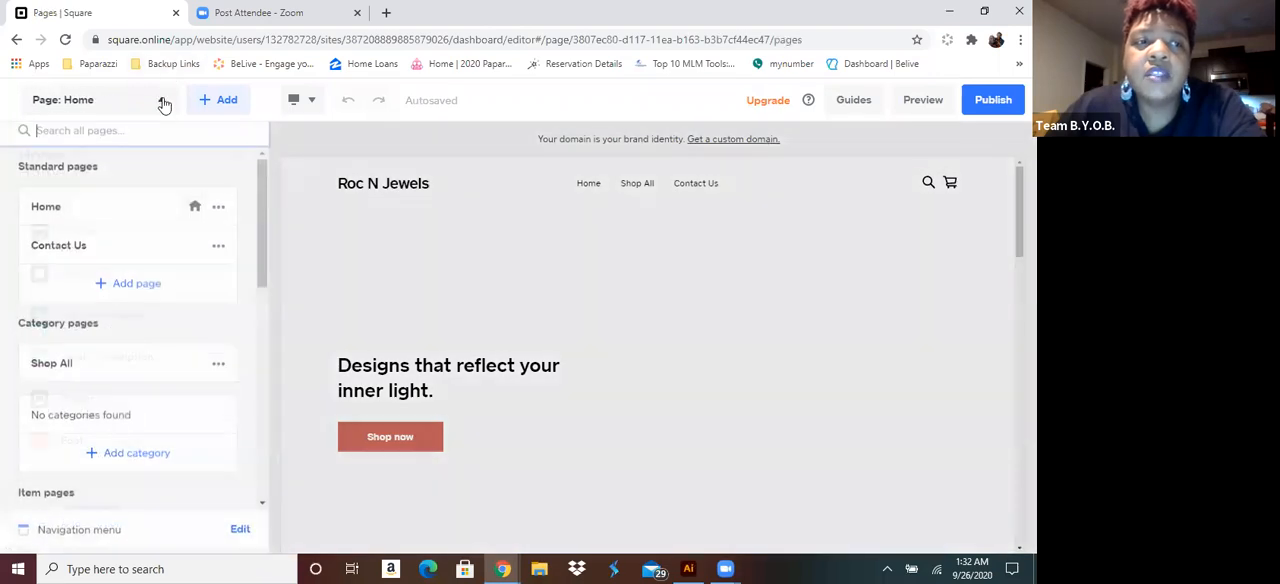
scroll(152, 278, "down", 10)
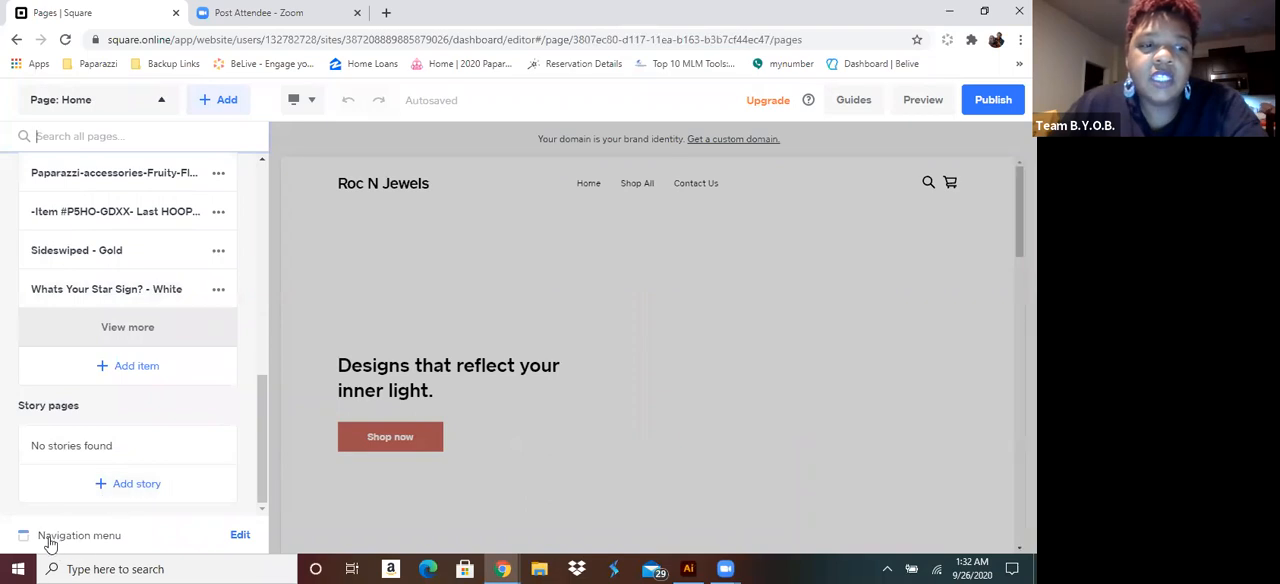
left_click(205, 550)
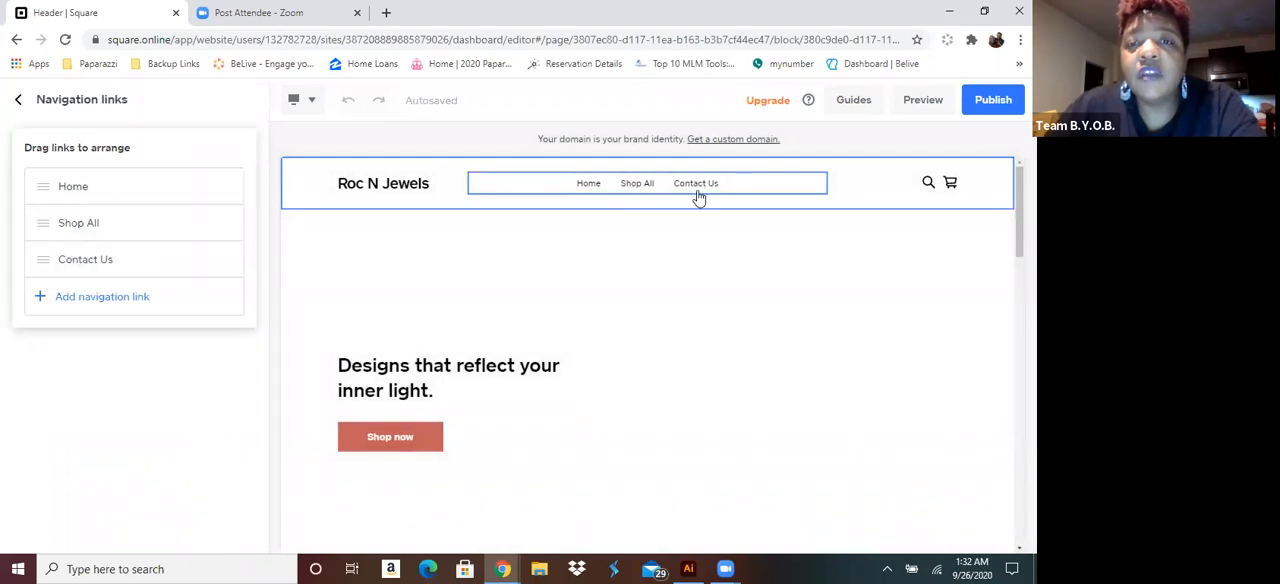
Start a new navigation link that points to an External link, ready for its URL
left_click(100, 305)
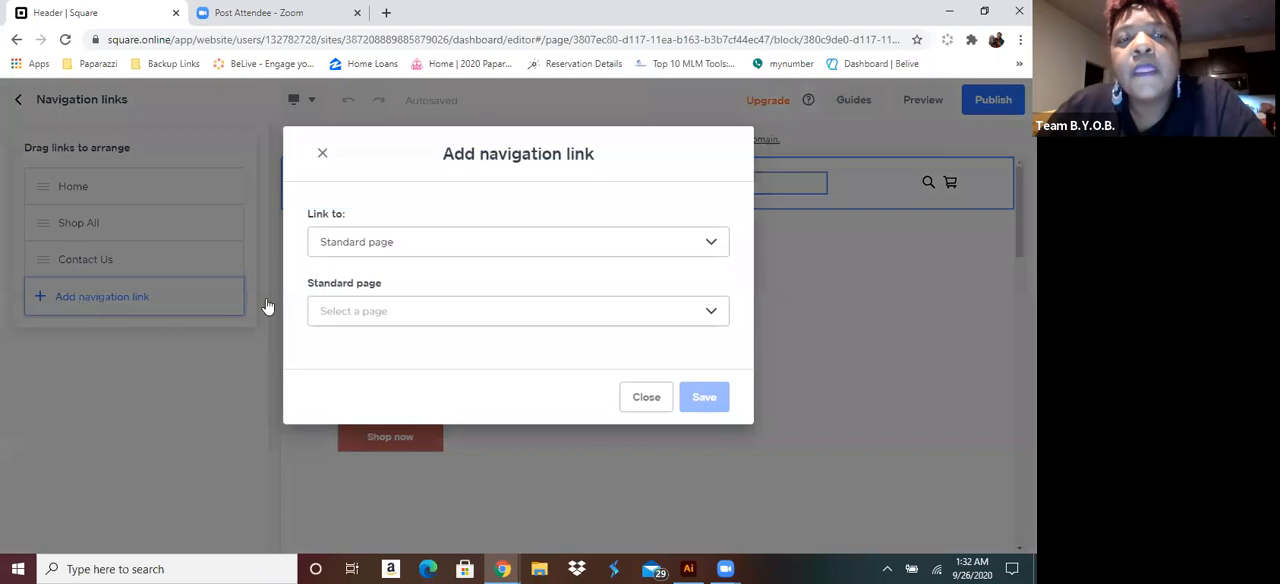
left_click(408, 250)
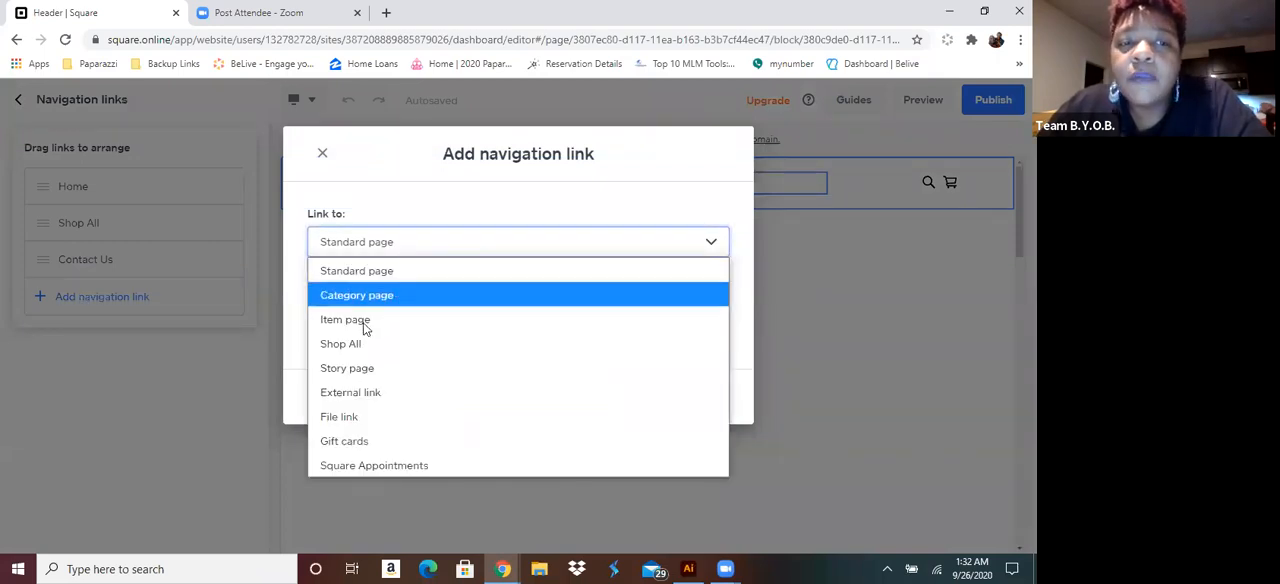
left_click(376, 404)
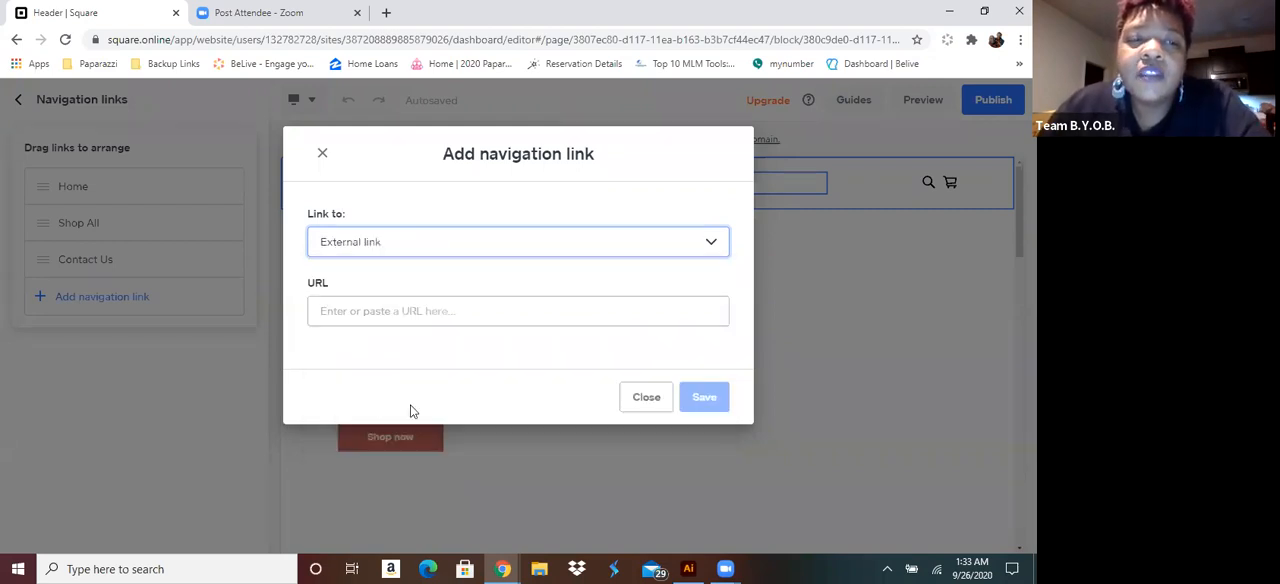
left_click(363, 312)
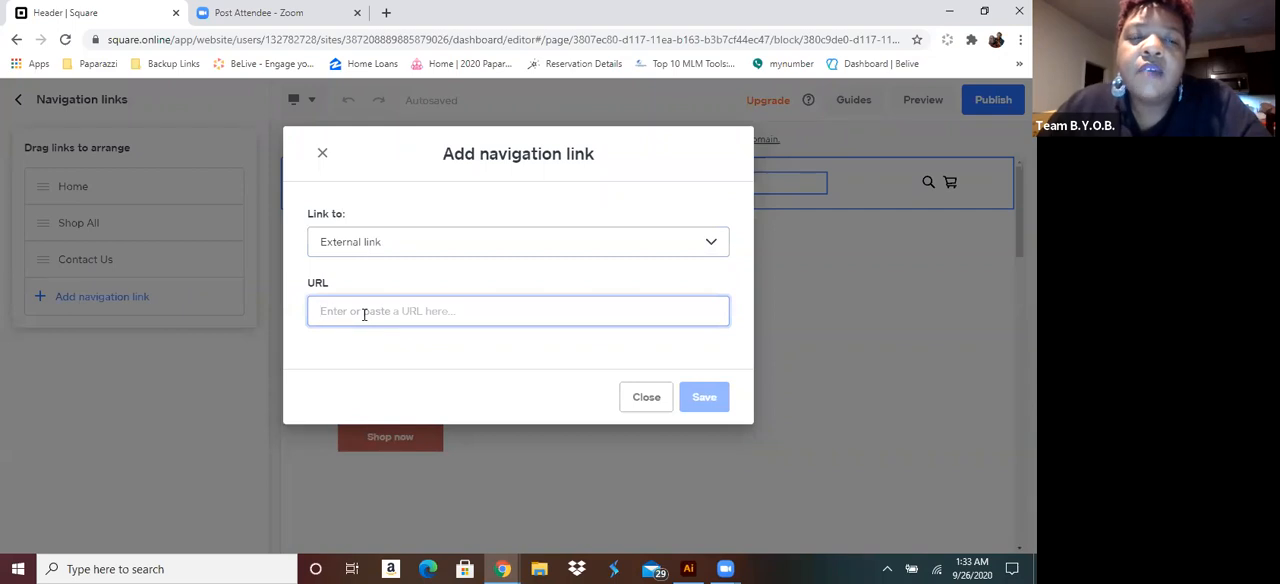
Open the personal Paparazzi storefront in a new browser tab at paparazziaccessories.com/ followed by the consultant's ID number
left_click(386, 13)
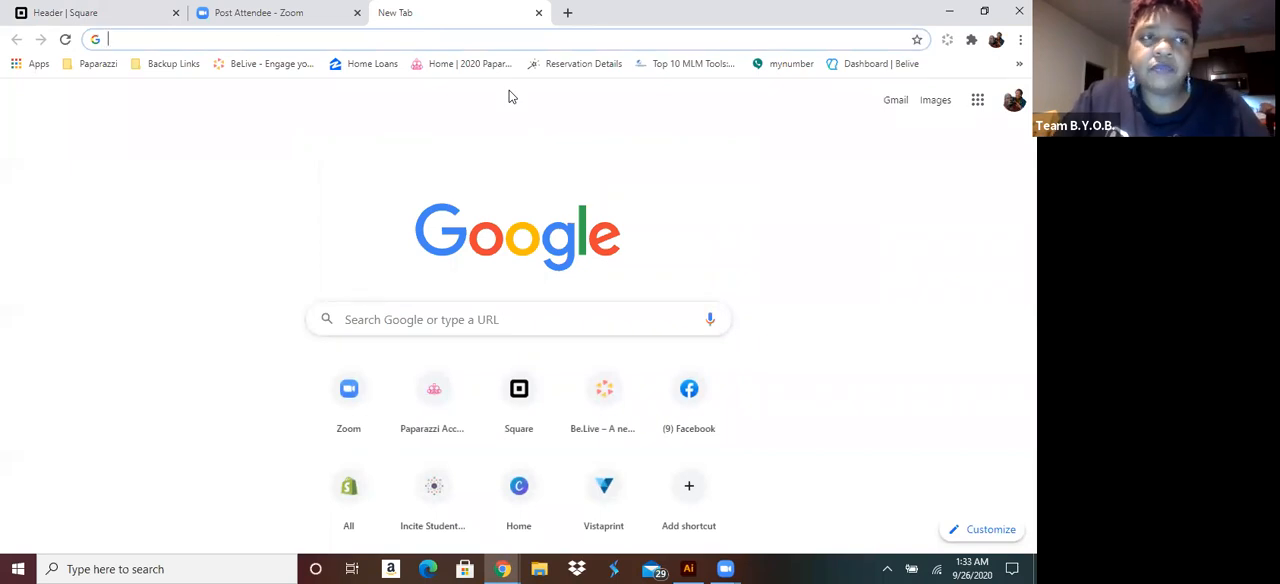
type("papa")
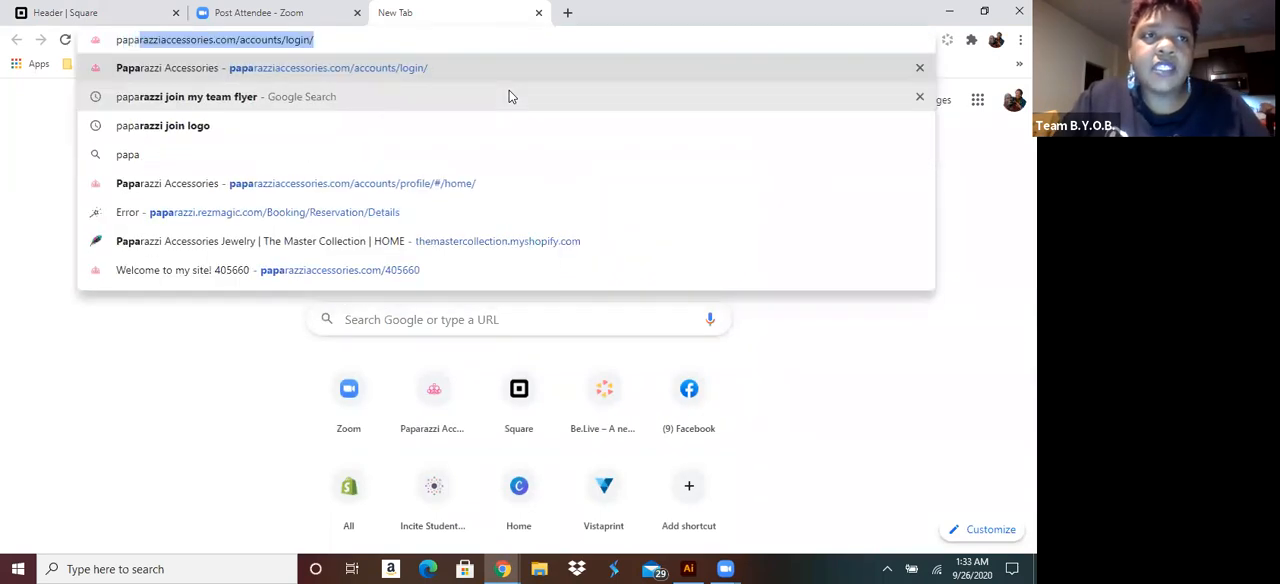
key("End")
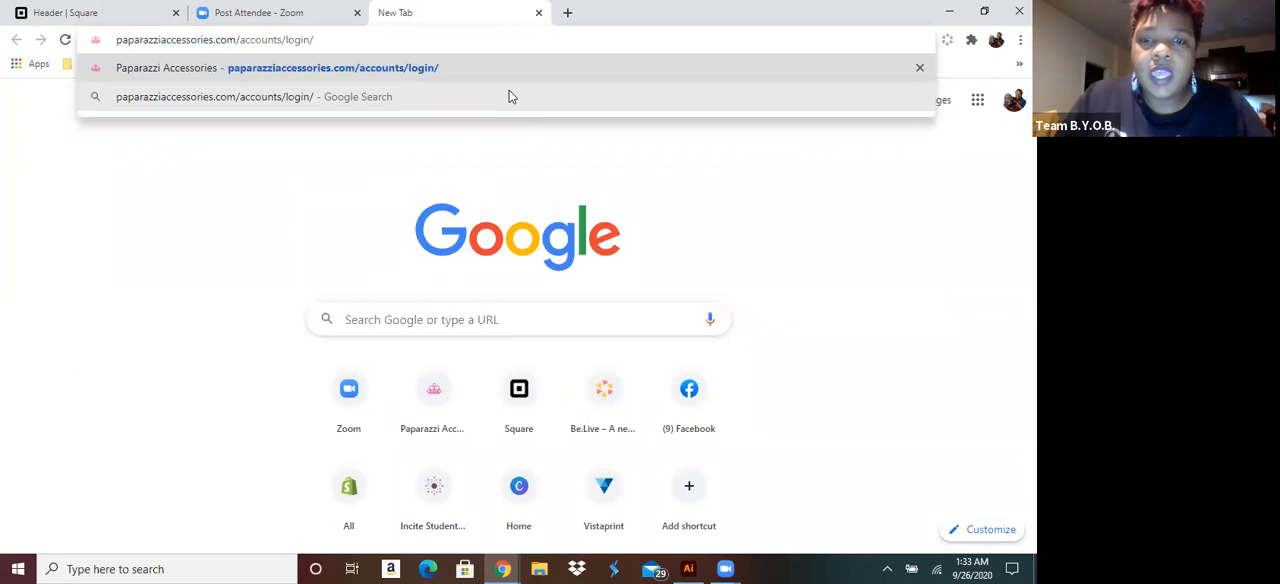
key("BackSpace")
key("BackSpace")
key("BackSpace")
key("BackSpace")
key("BackSpace")
key("BackSpace")
key("BackSpace")
key("BackSpace")
key("BackSpace")
key("BackSpace")
key("BackSpace")
key("BackSpace")
key("BackSpace")
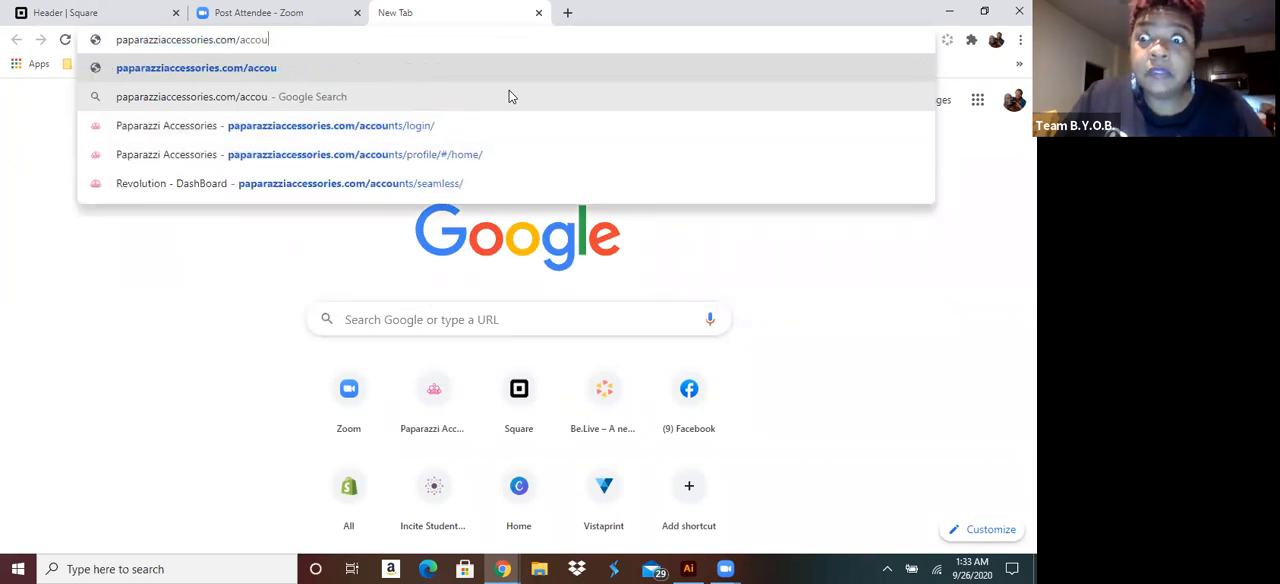
key("BackSpace")
key("BackSpace")
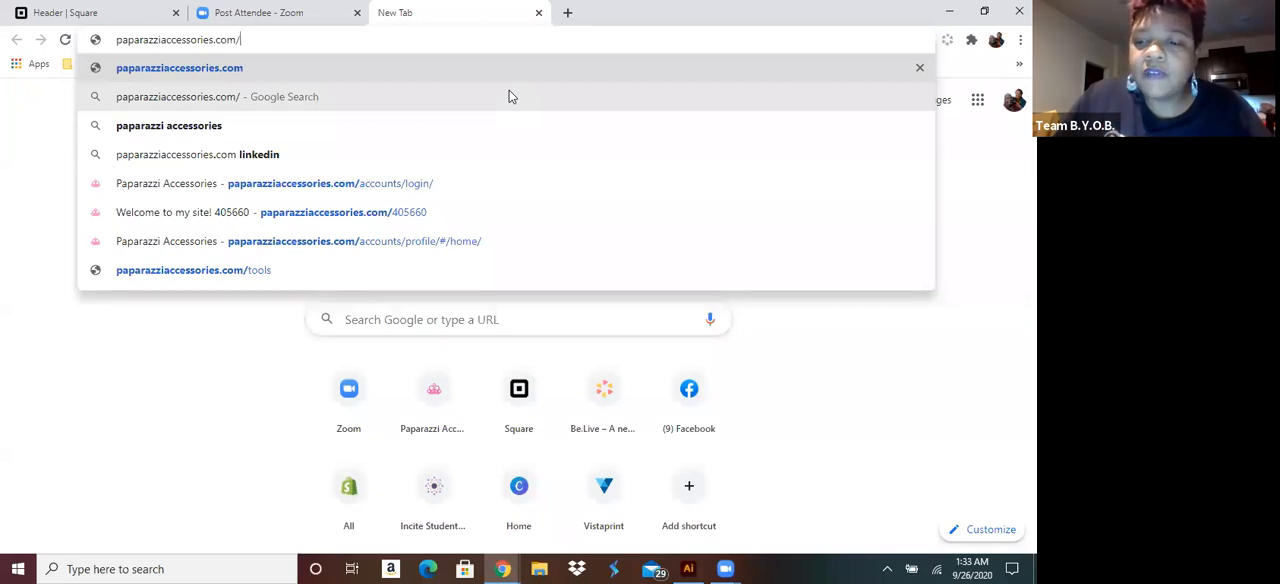
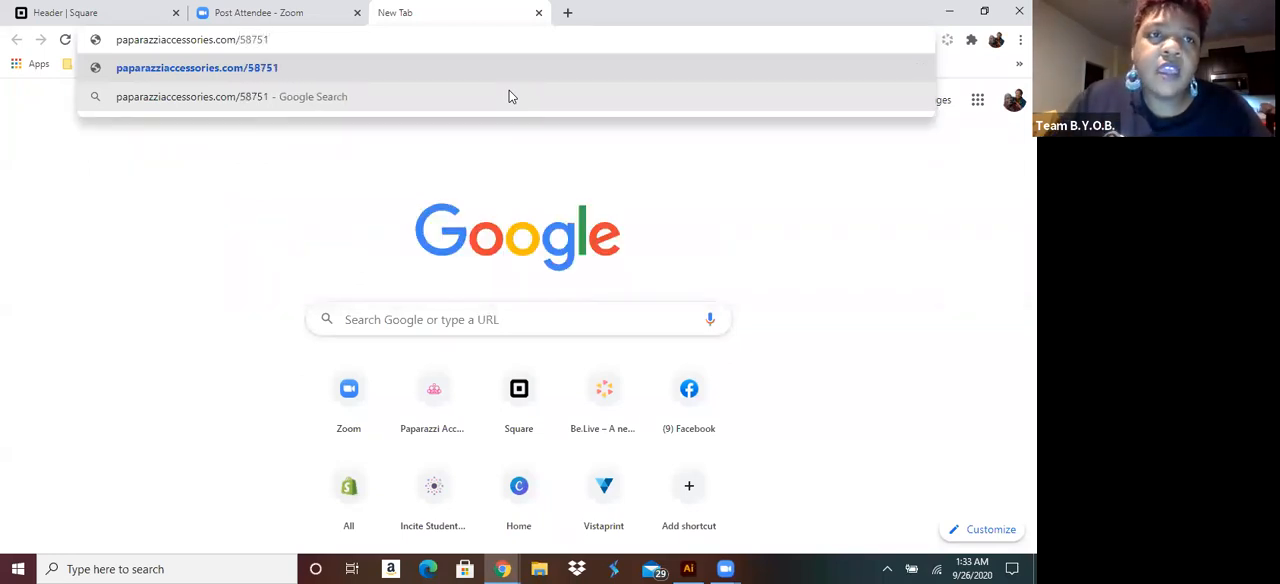
key("Return")
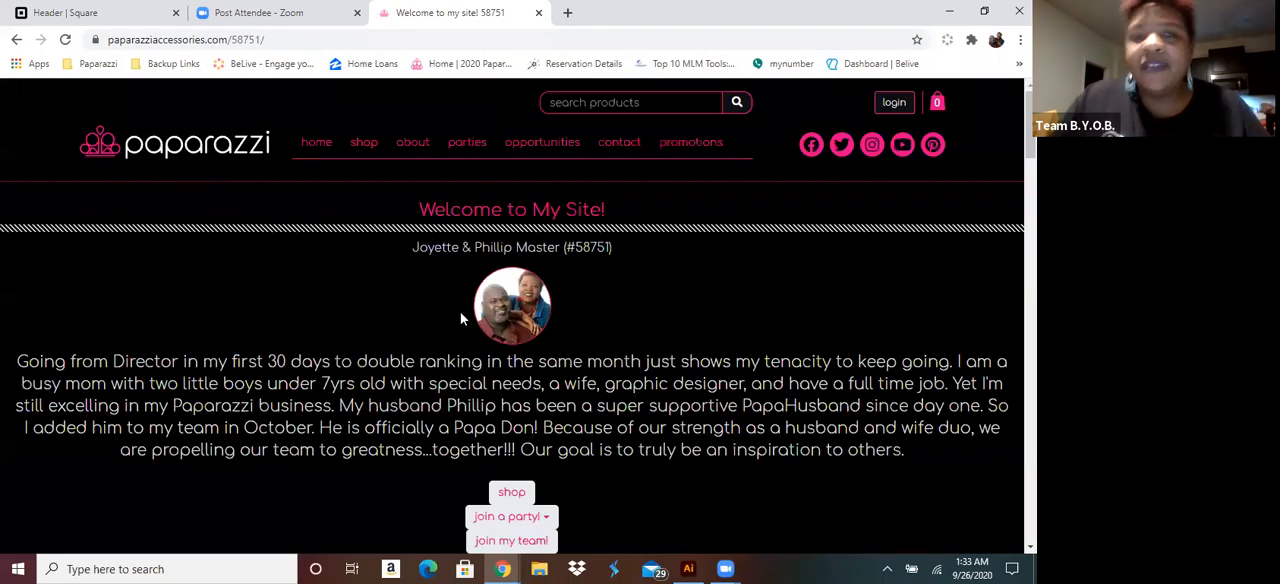
Select the complete web address of the Paparazzi storefront
left_click(215, 40)
double_click(215, 40)
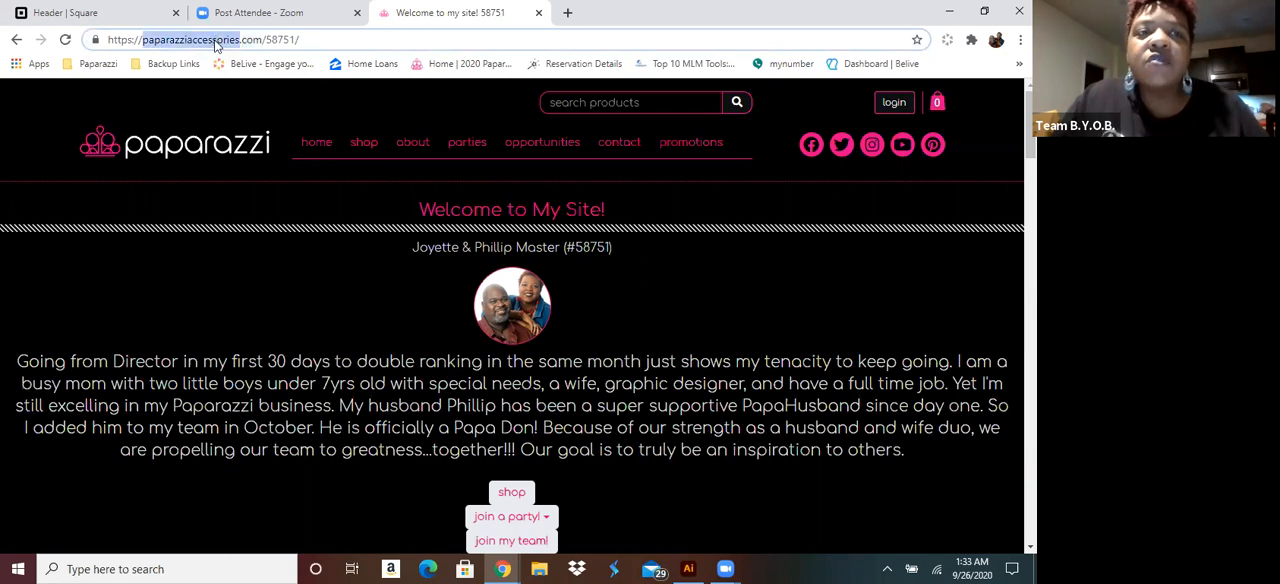
triple_click(215, 40)
key("ctrl+c")
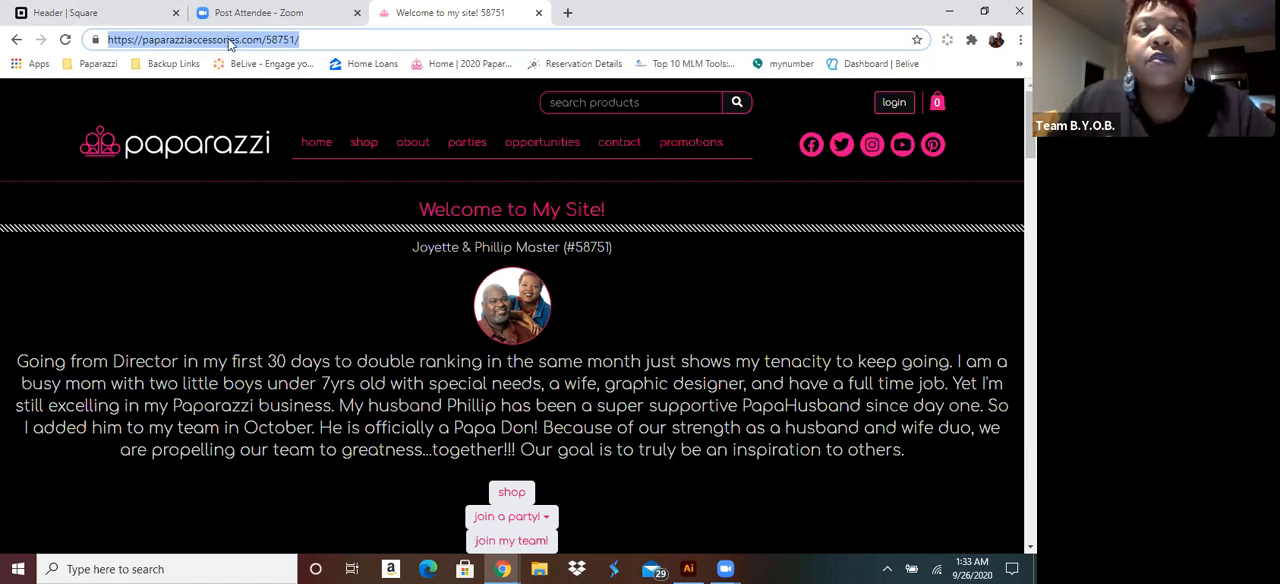
Return to the Square navigation link and paste the Paparazzi storefront address as its URL
left_click(105, 13)
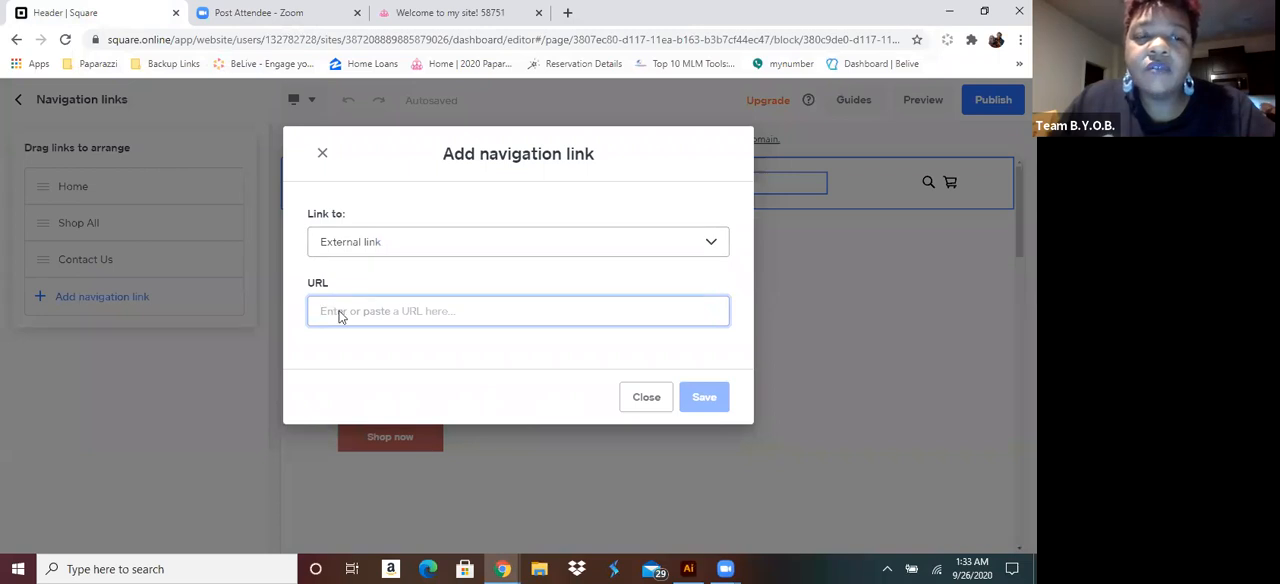
right_click(339, 313)
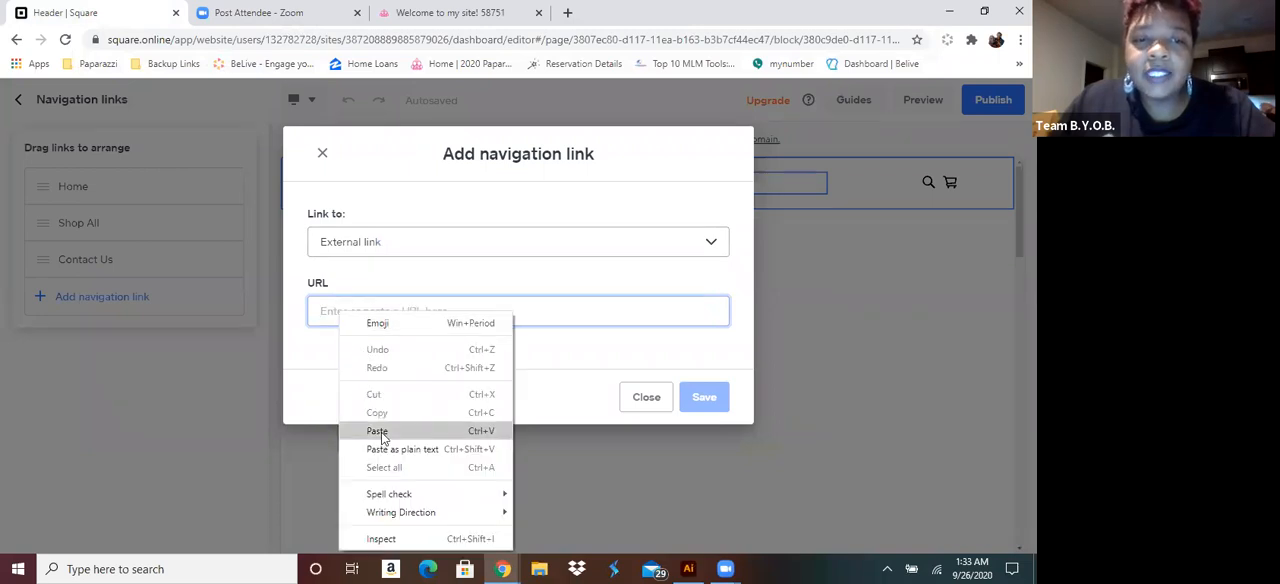
left_click(377, 431)
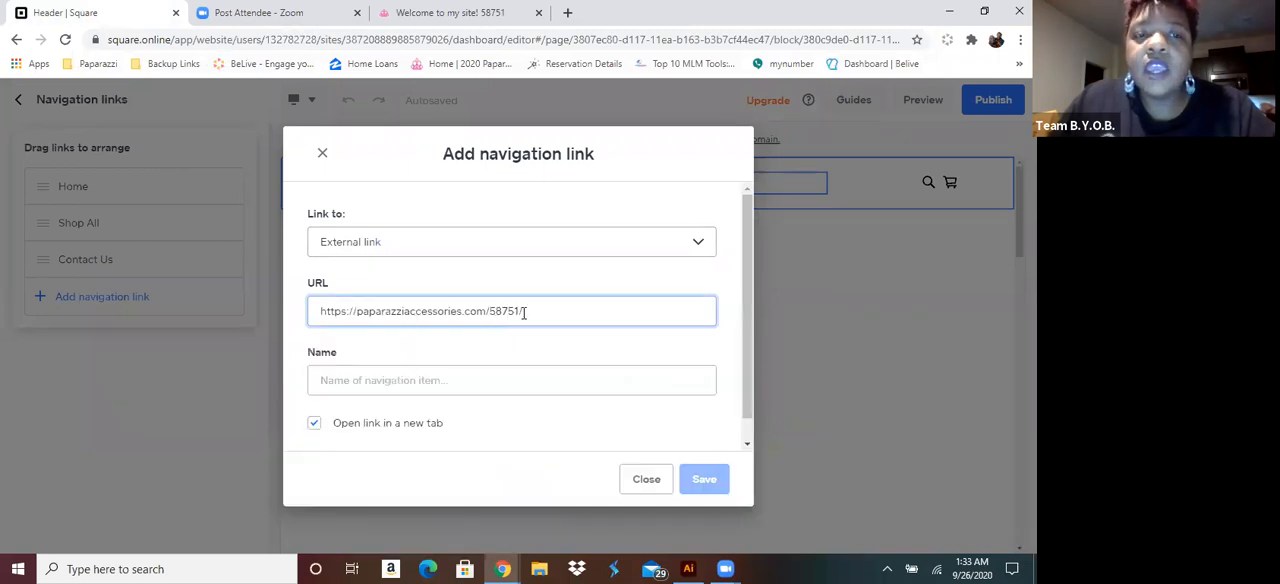
left_click_drag(519, 310, 493, 315)
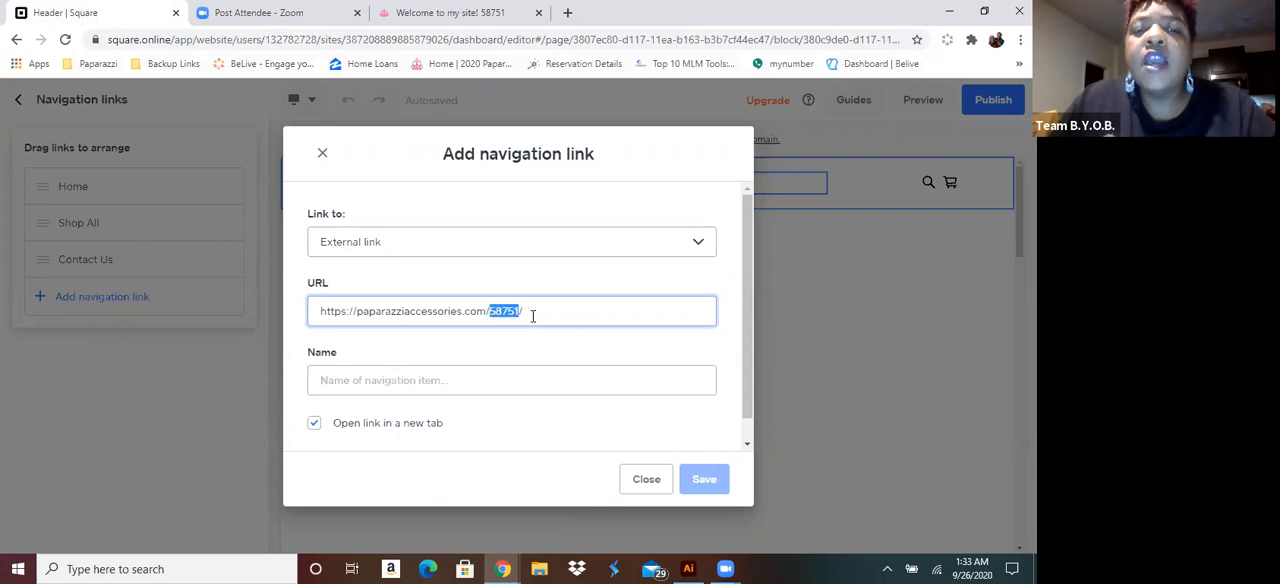
left_click(473, 15)
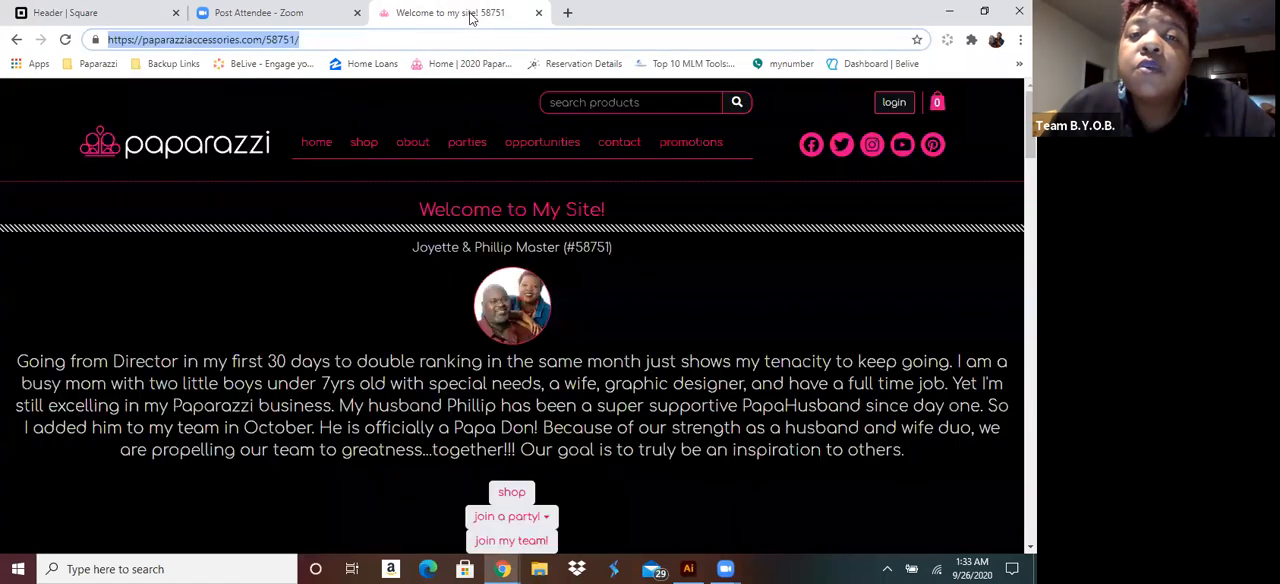
left_click(541, 150)
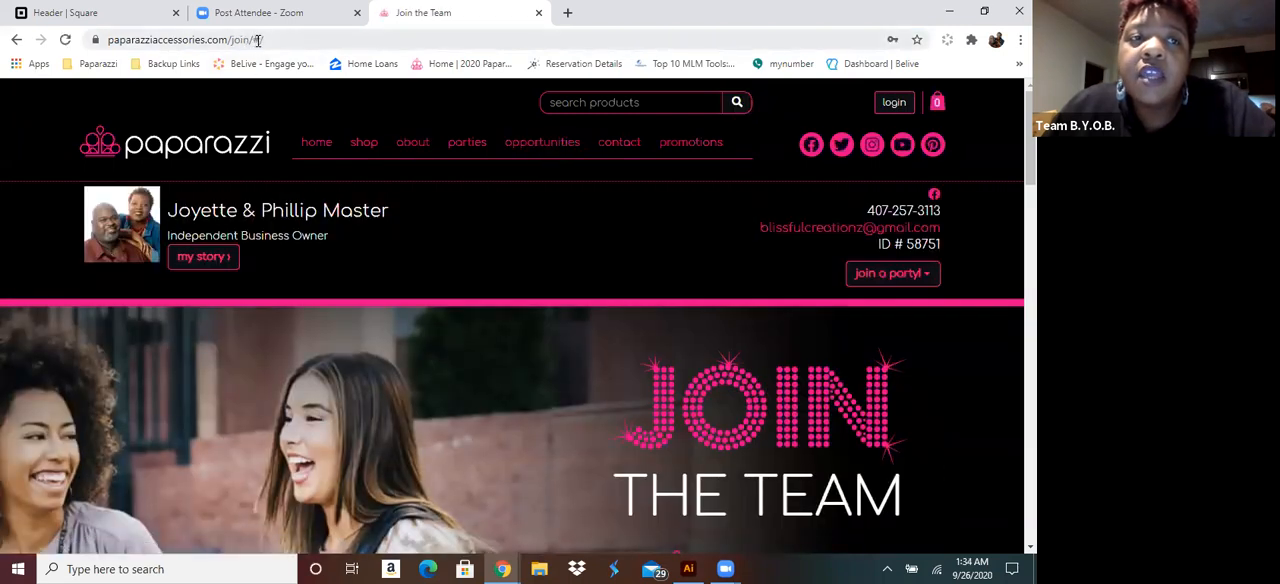
left_click(257, 40)
left_click(260, 40)
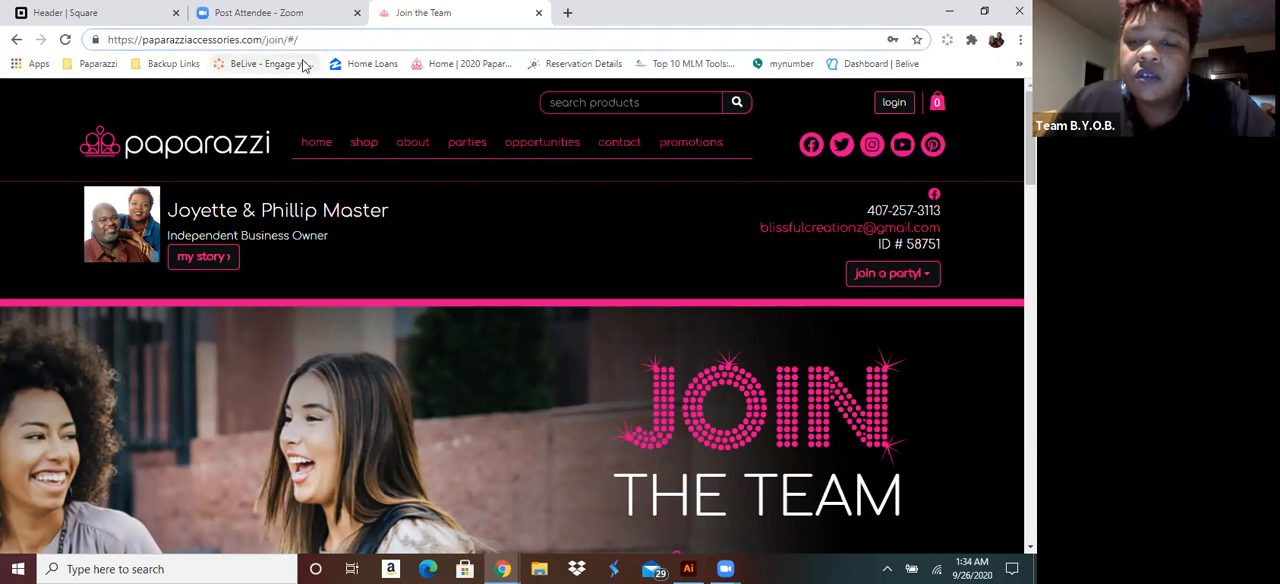
type("/")
key("Left")
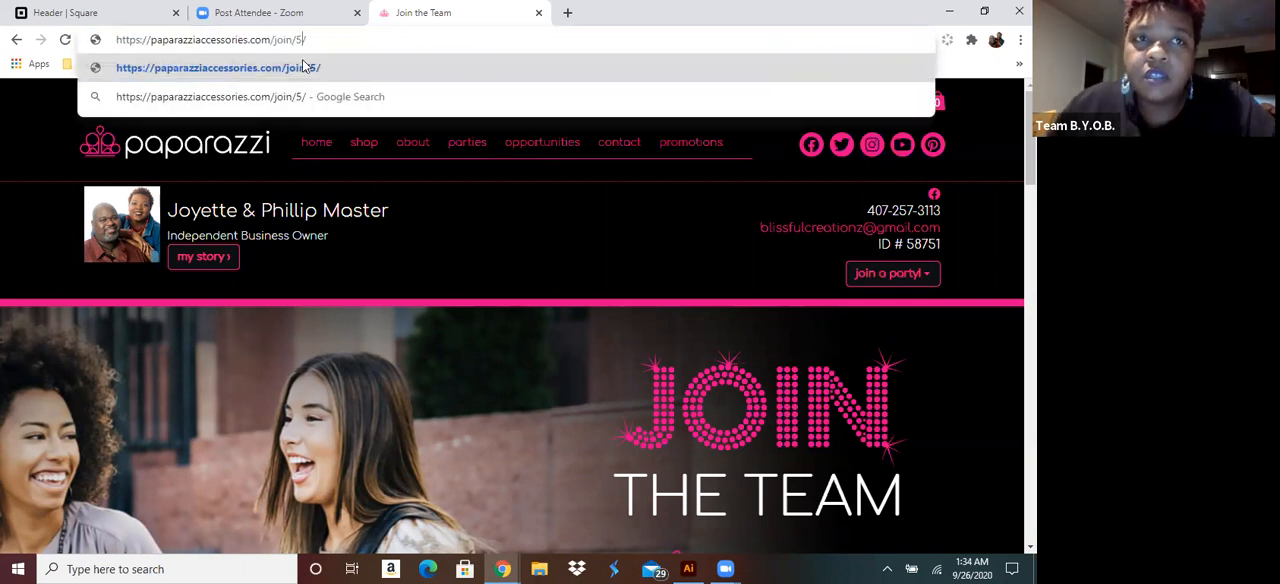
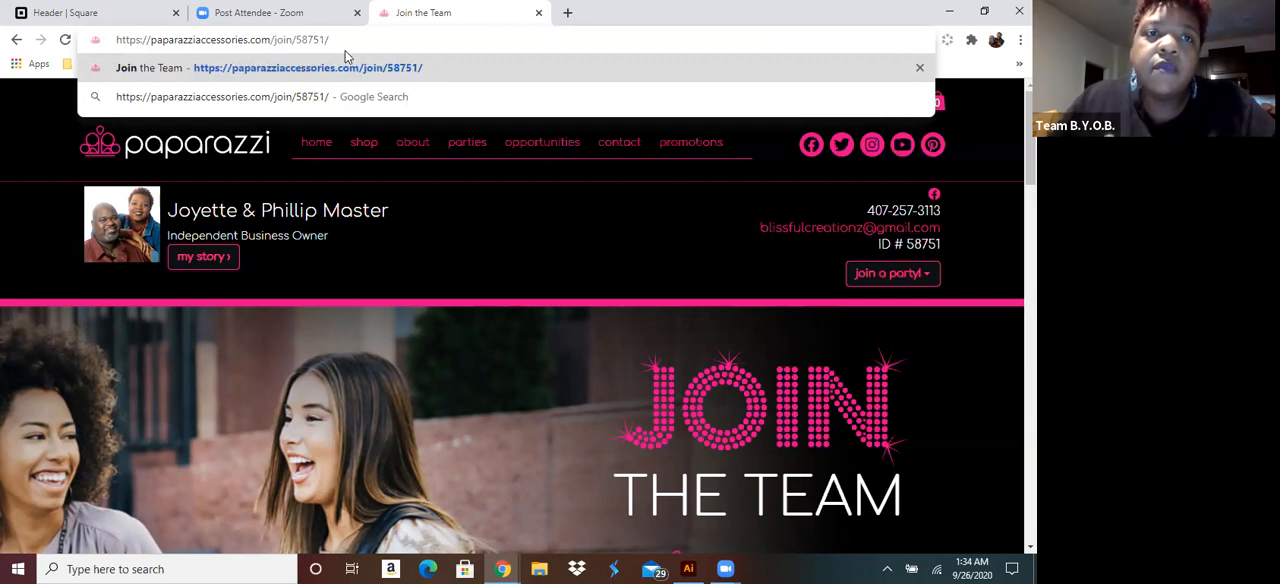
key("Return")
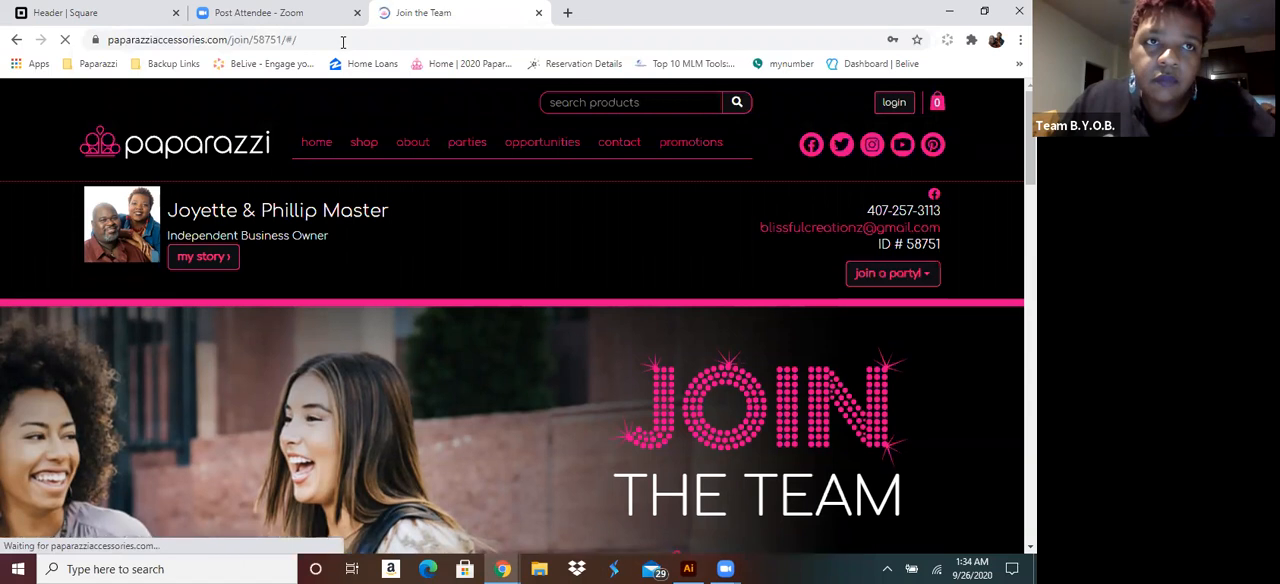
Replace the Square navigation link's URL with the full address of the personal Paparazzi join page
left_click_drag(297, 40, 129, 79)
key("ctrl+c")
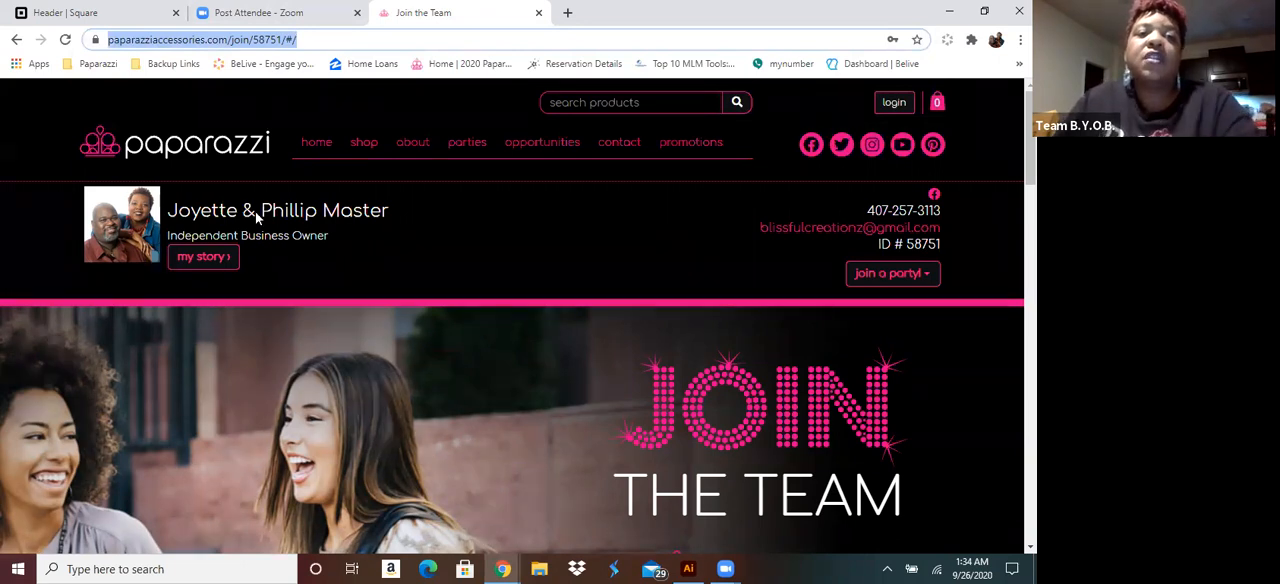
left_click(120, 13)
left_click_drag(530, 306, 290, 310)
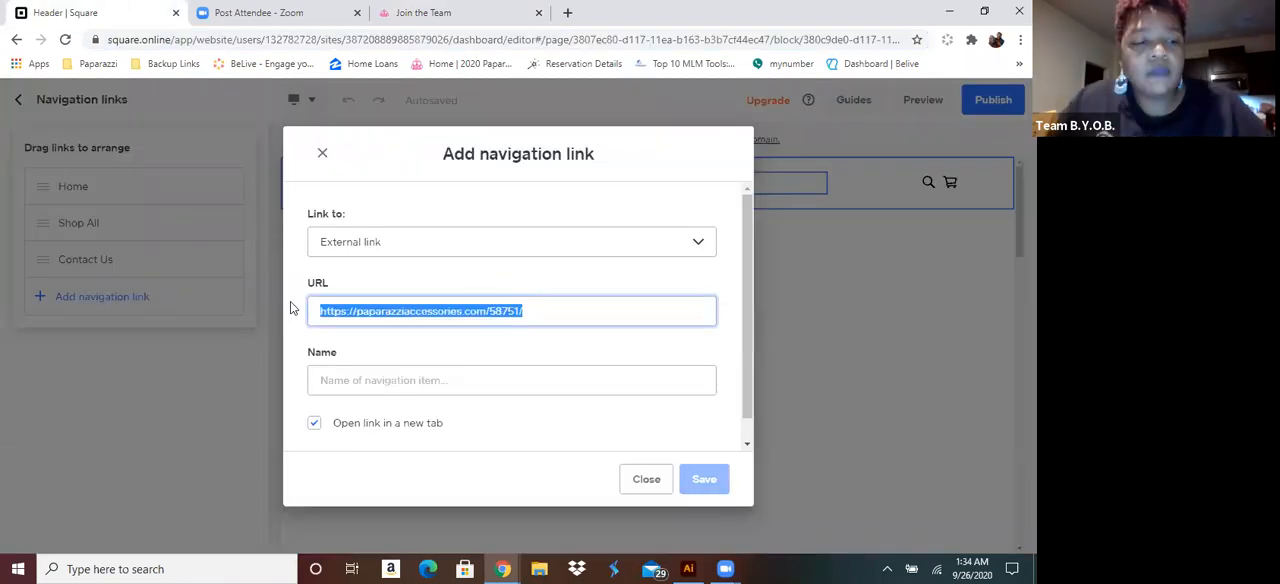
key("ctrl+v")
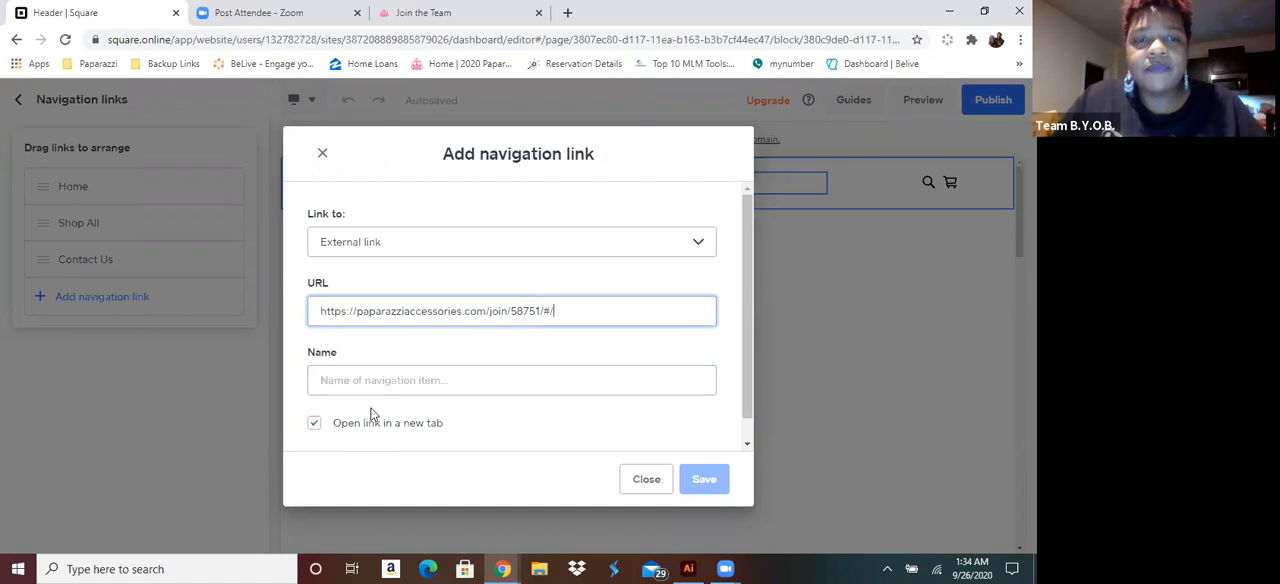
Name the external navigation link "Join Now!" and save it to the site menu
left_click(410, 380)
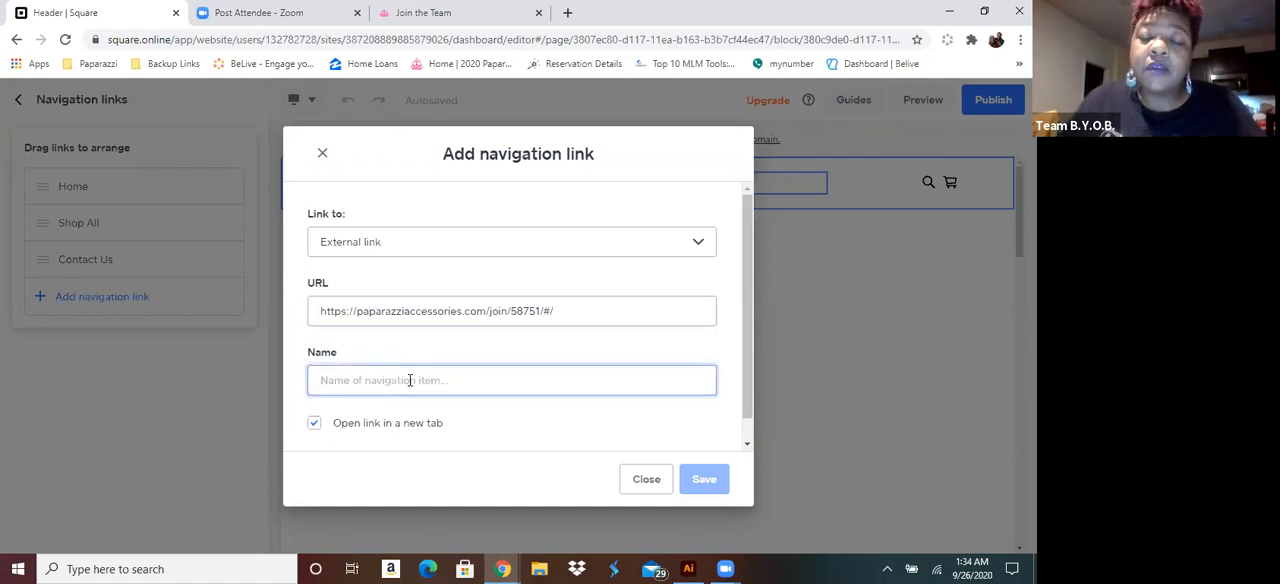
type("Joi")
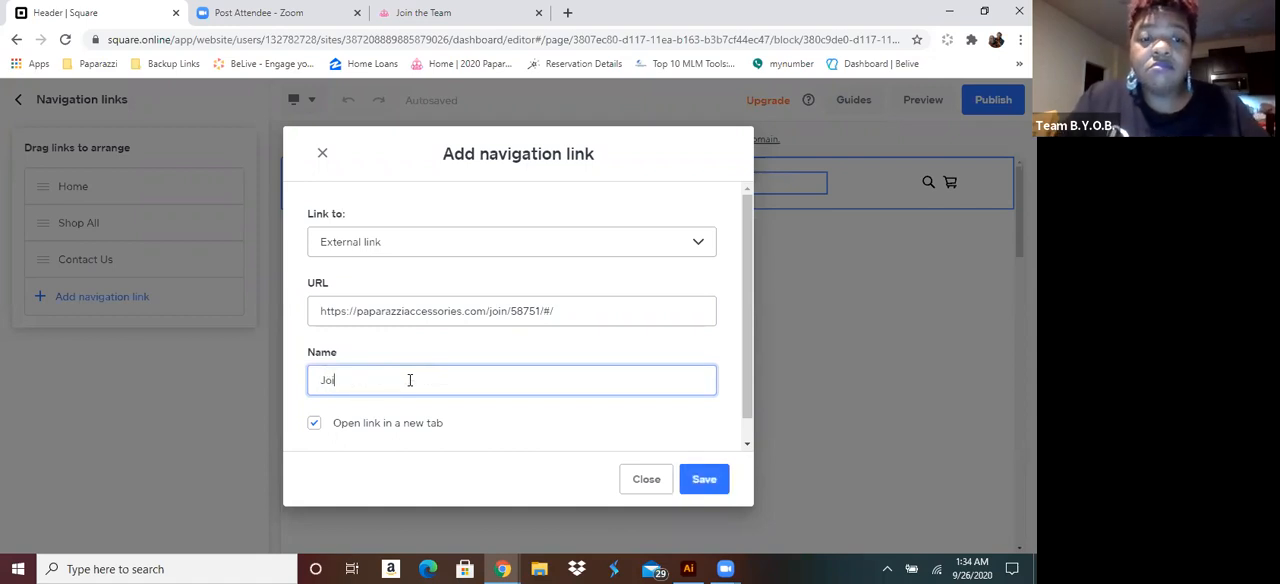
type("n Now!")
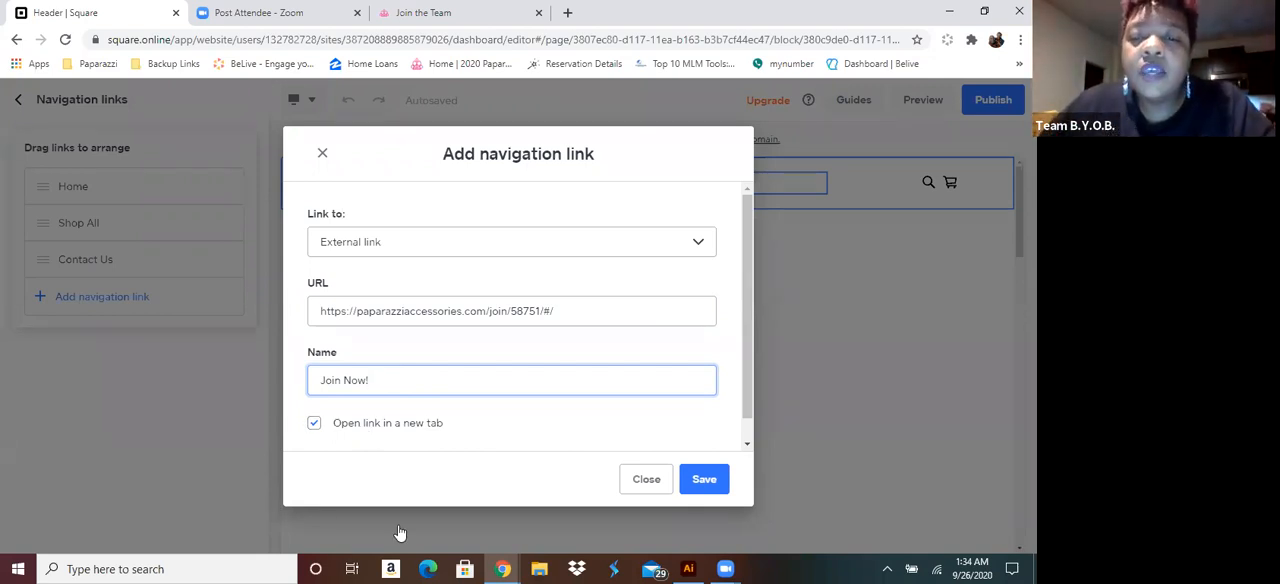
left_click(716, 479)
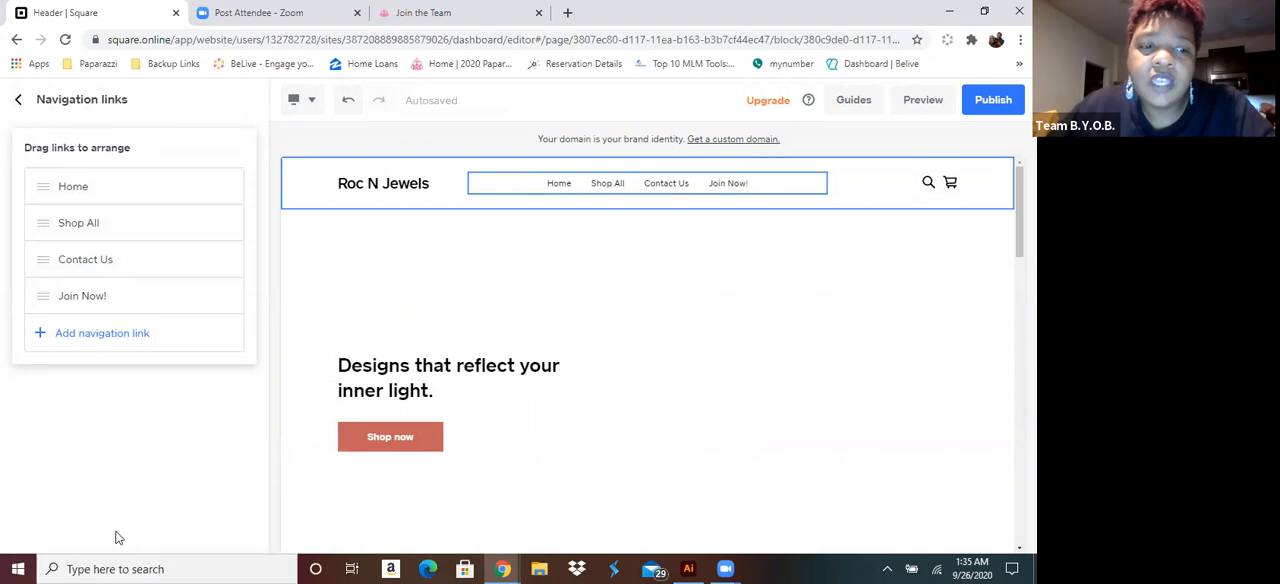
Start another navigation link to a Category page, search for the category "neck" and clear the search
left_click(82, 341)
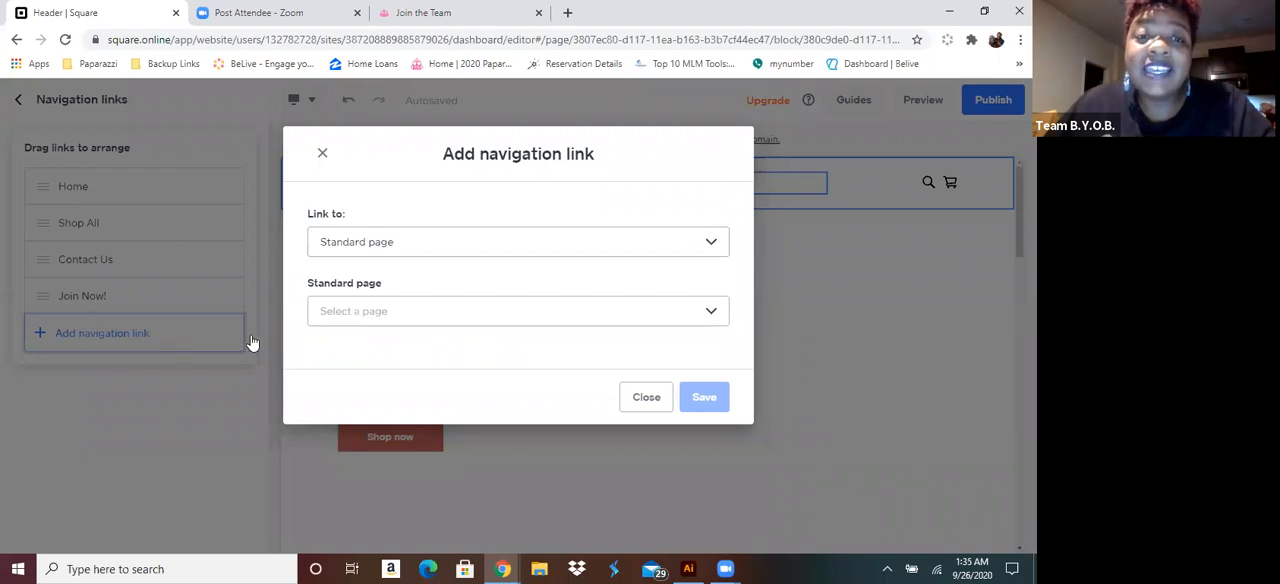
left_click(415, 250)
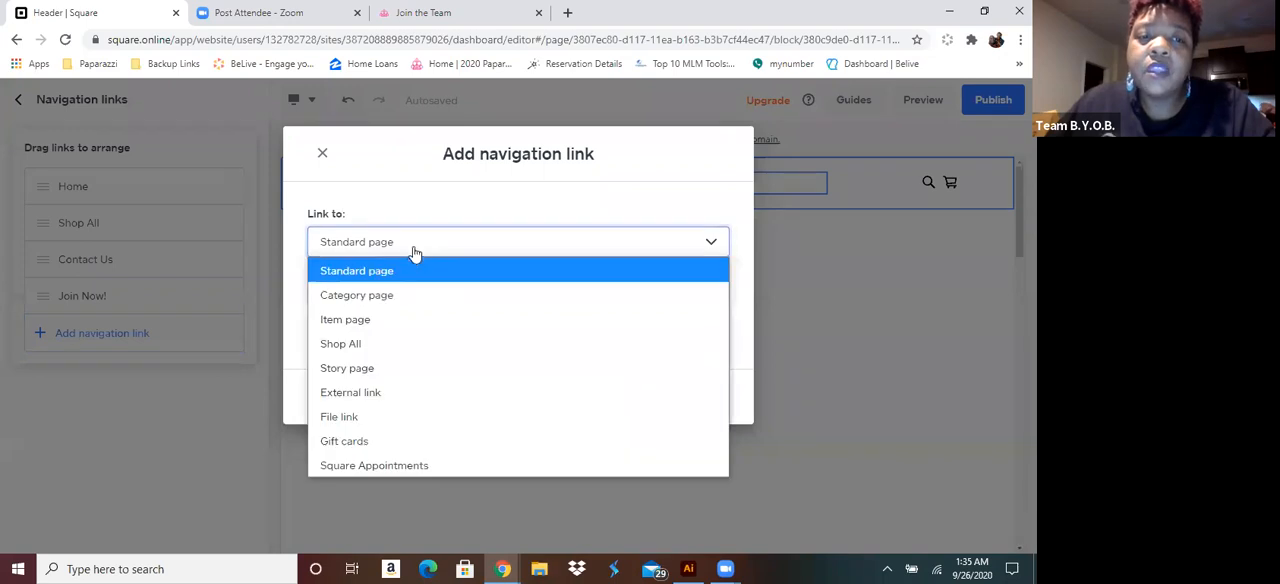
left_click(357, 302)
left_click(349, 312)
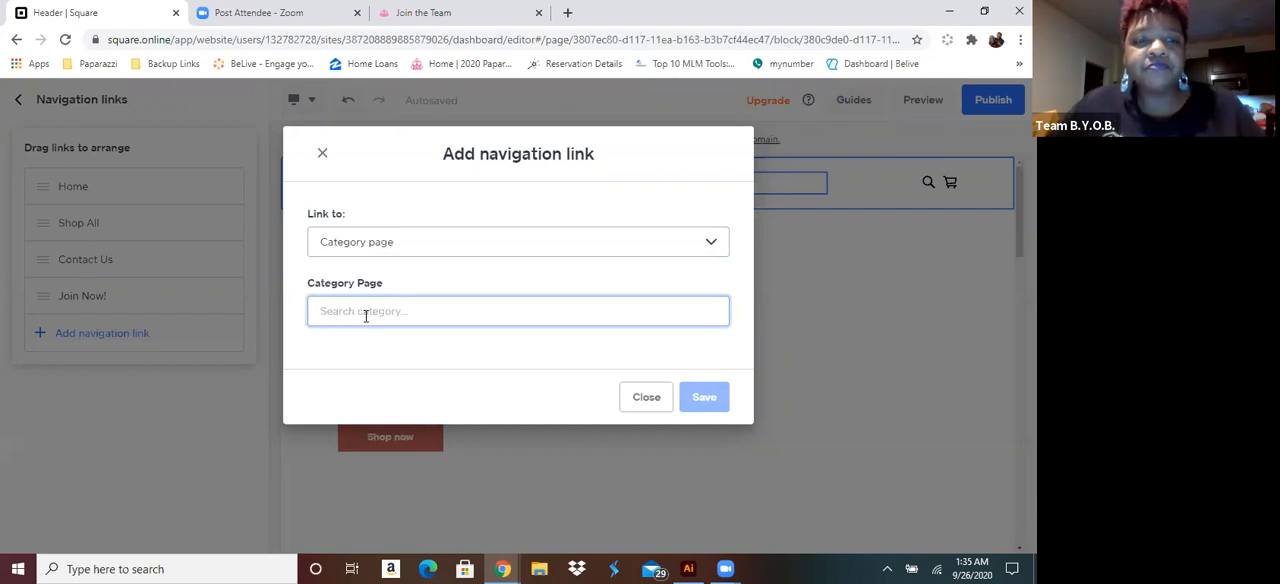
type("neck")
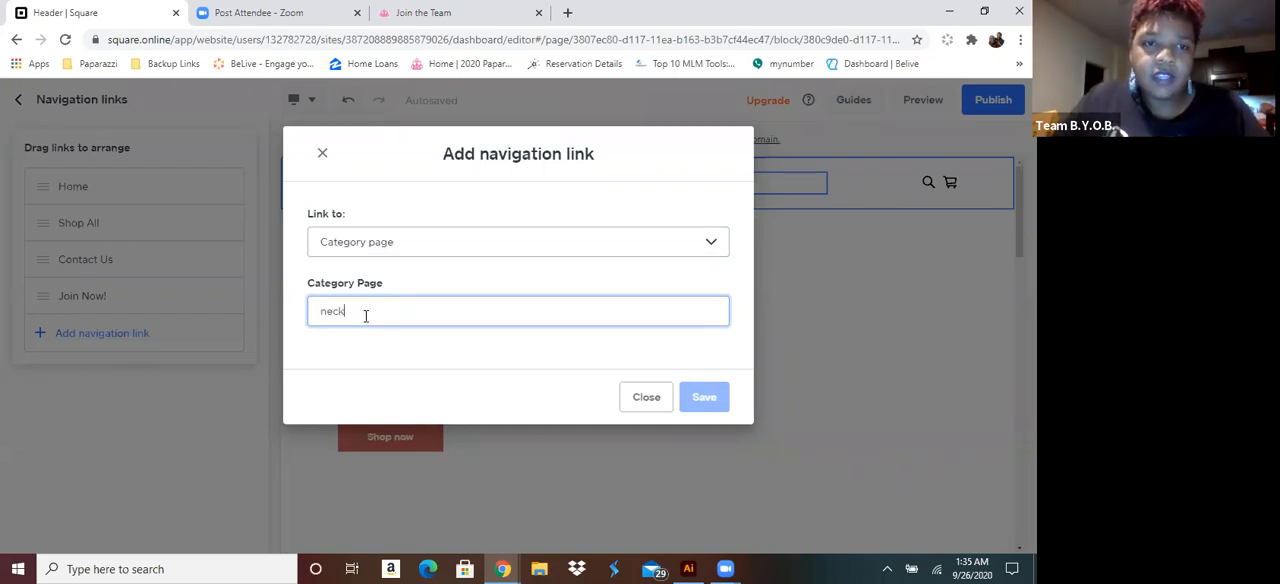
key("BackSpace")
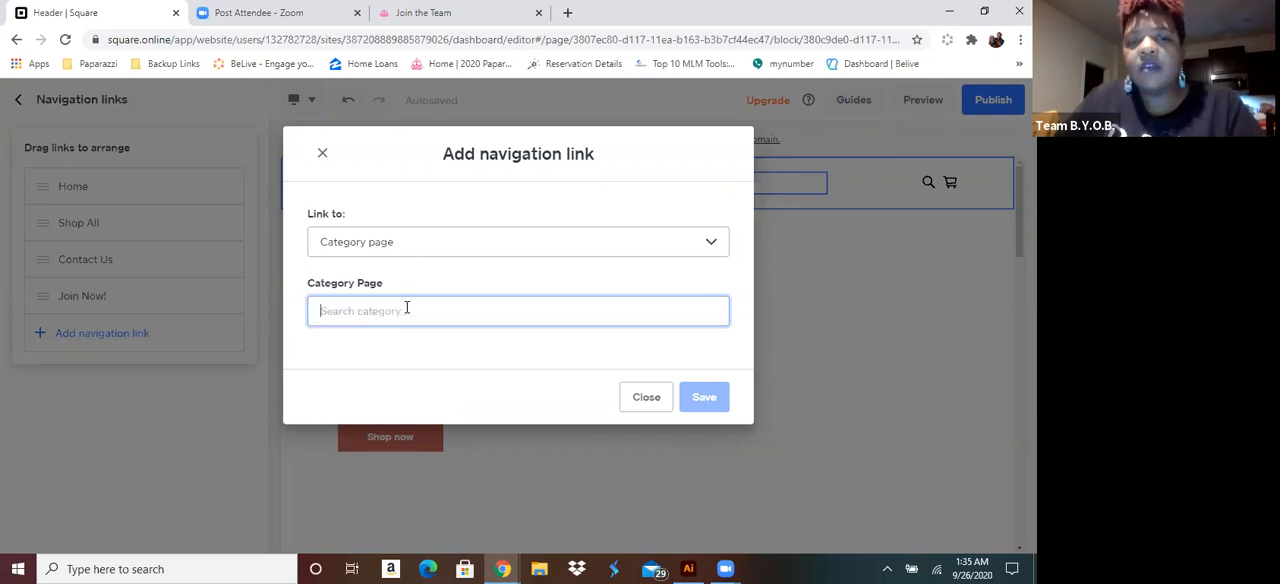
Switch the link's target to Standard page and check which pages can be selected
left_click(401, 252)
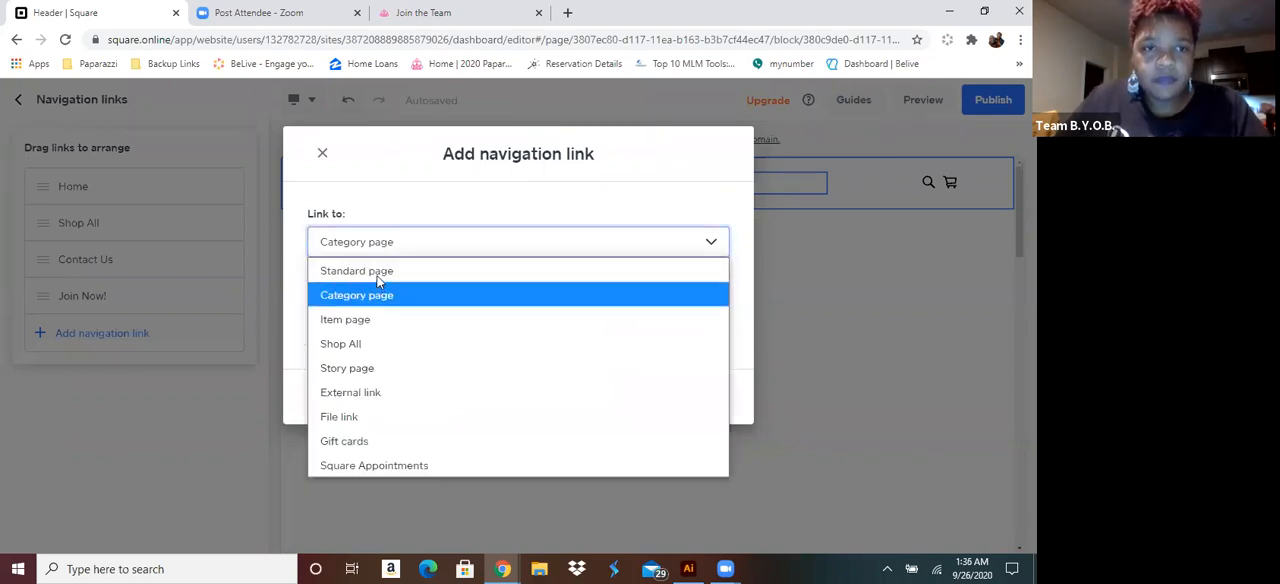
left_click(378, 272)
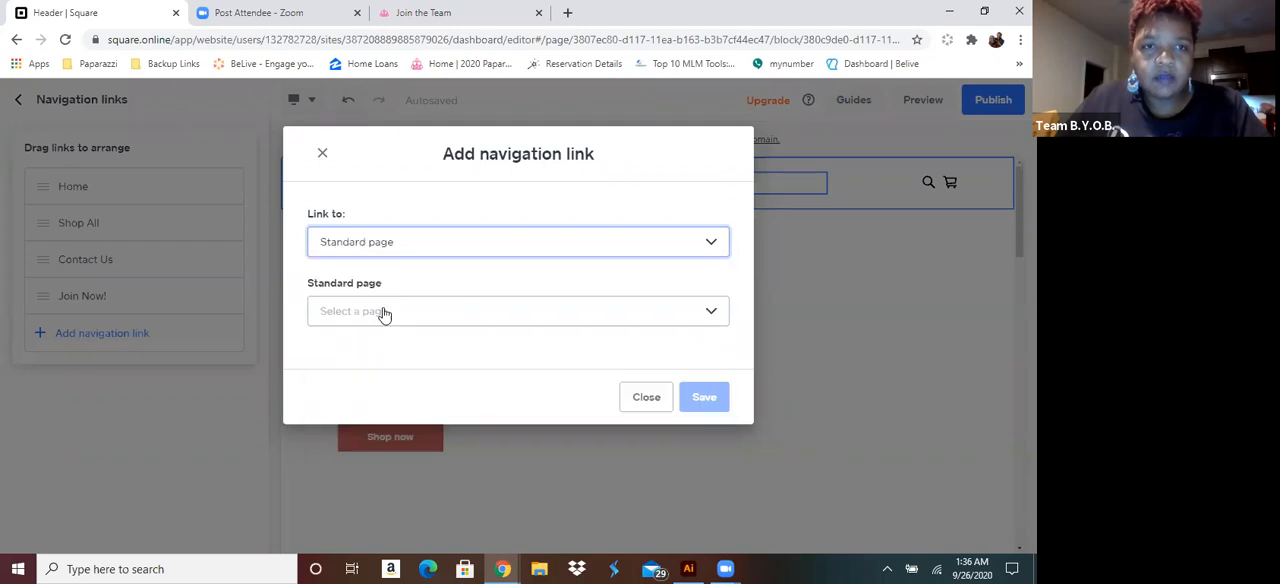
left_click(383, 312)
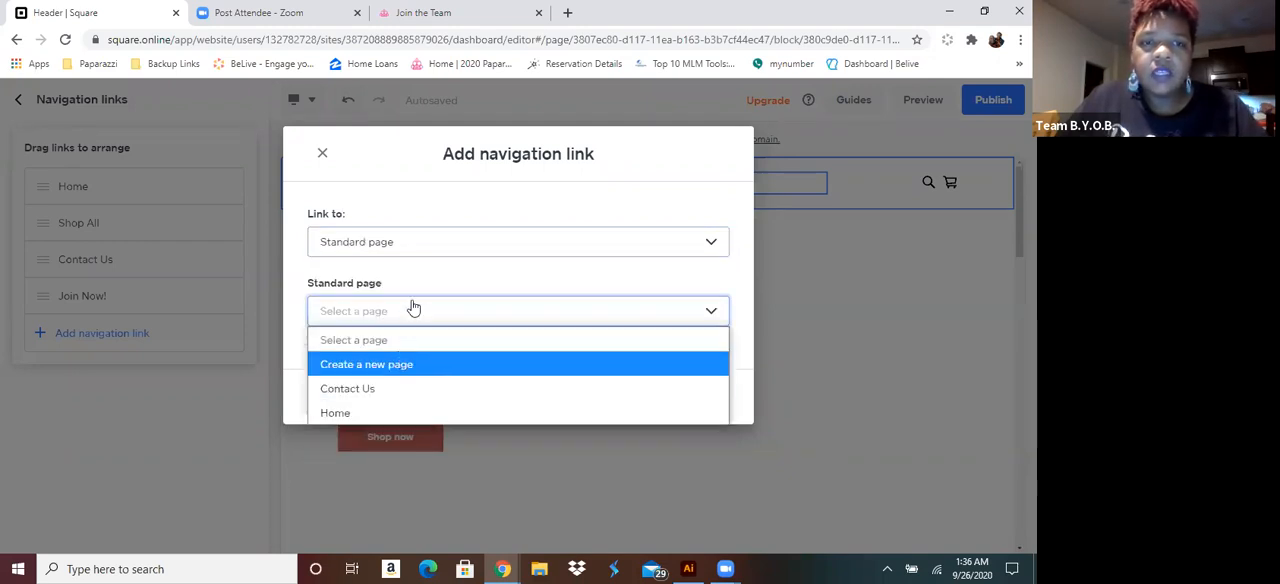
left_click(414, 308)
Try to link to a Category page called "Necklace", and close the navigation link dialog without saving
left_click(394, 250)
left_click(387, 297)
left_click(423, 317)
type("Necklac")
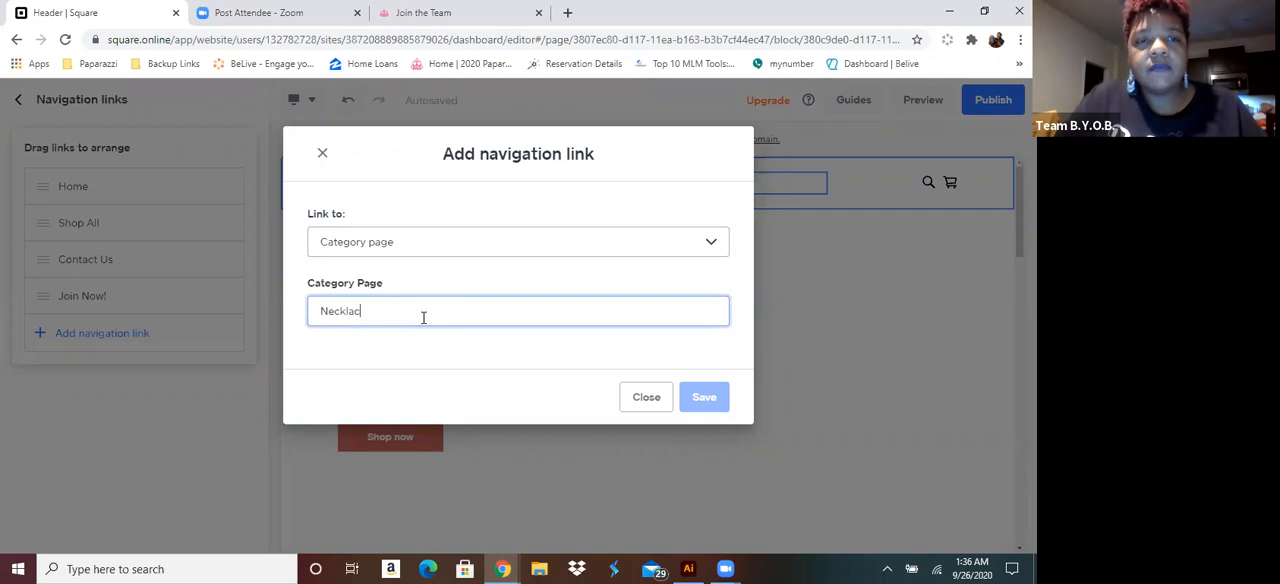
key("Tab")
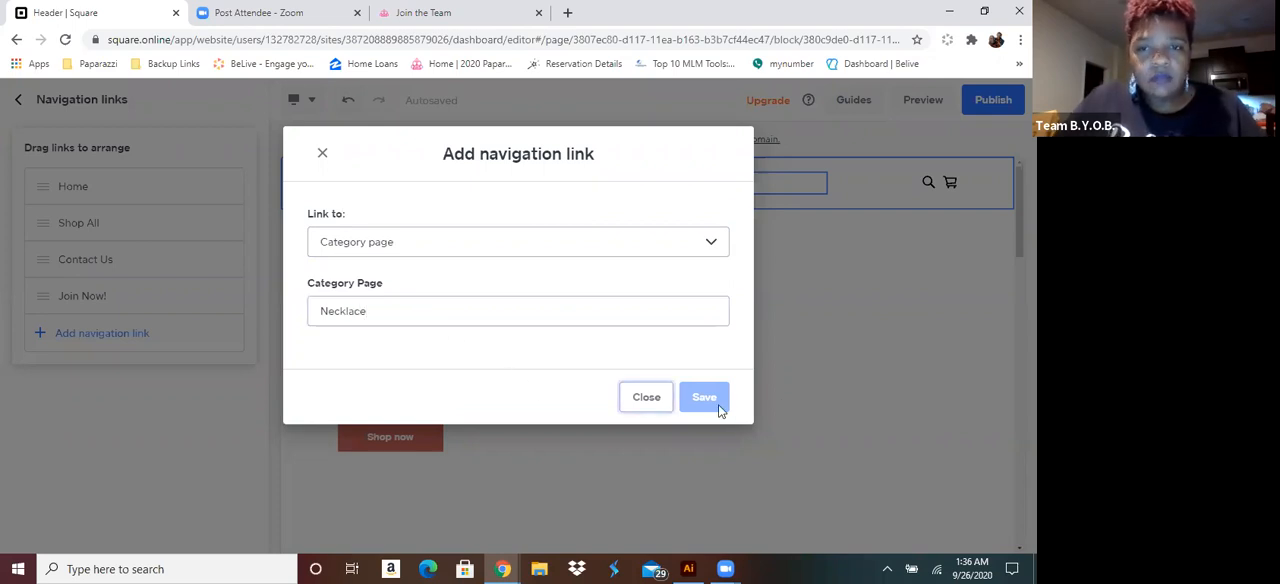
left_click(646, 398)
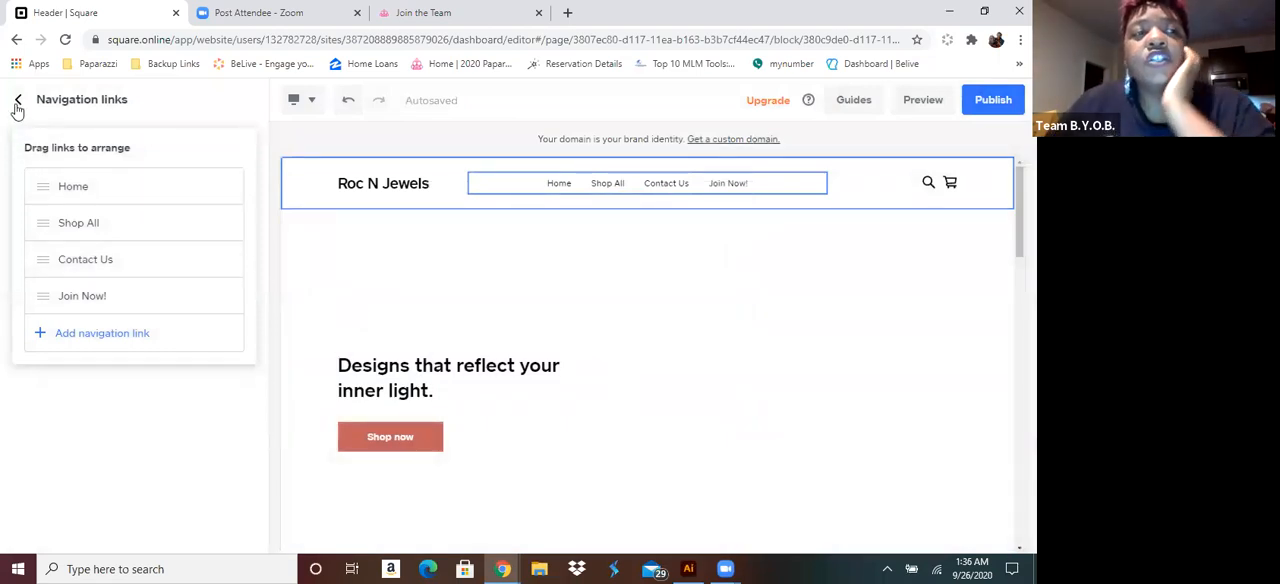
Leave the navigation links and the page editor to return to the site's Overview dashboard
left_click(22, 104)
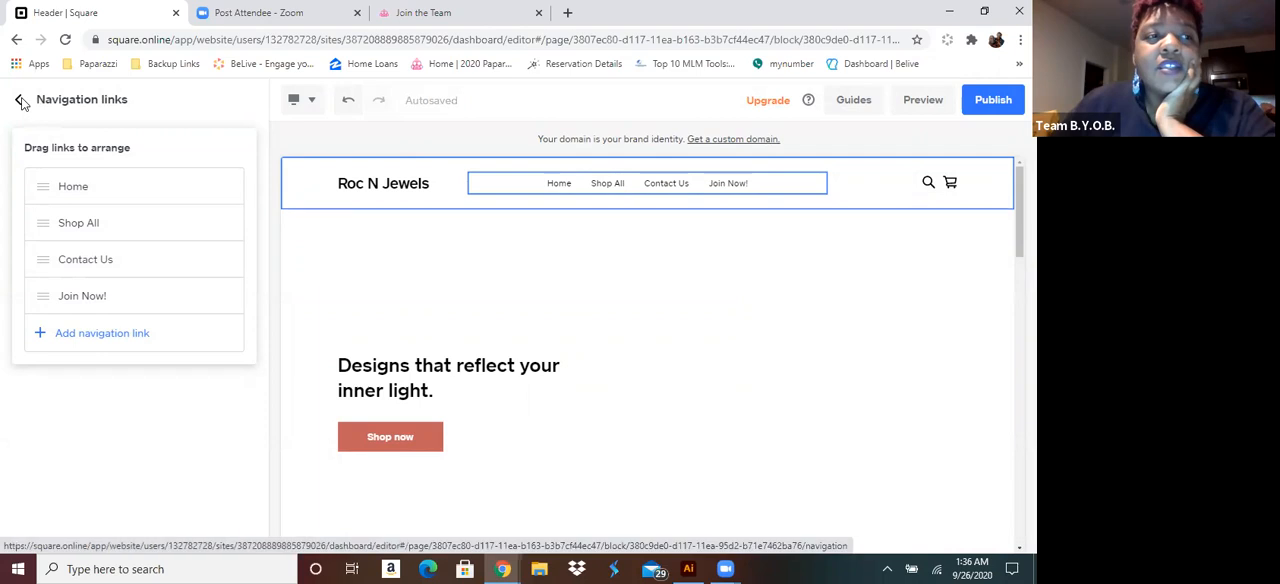
left_click(229, 102)
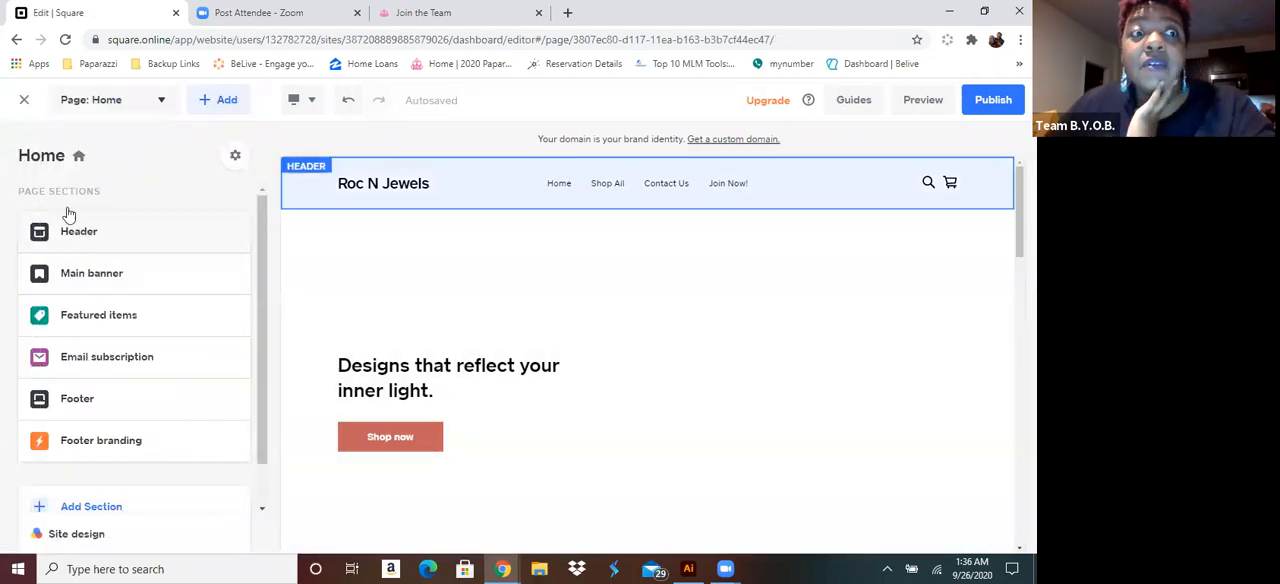
left_click(25, 104)
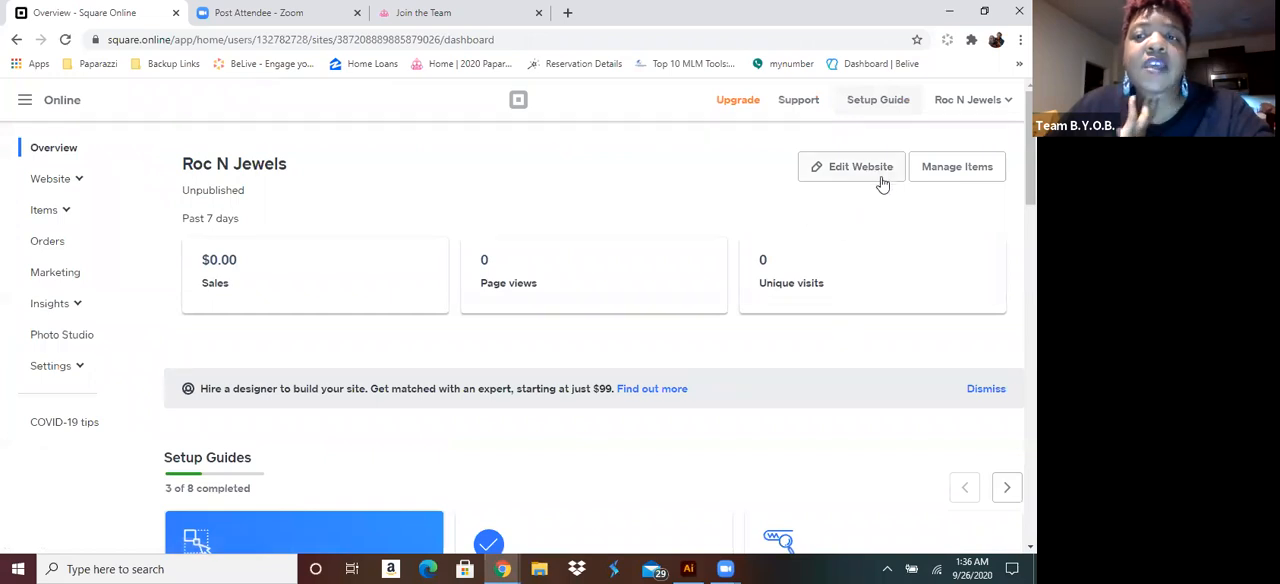
Open the store's item categories and start a new category from scratch instead of copying existing ones
left_click(65, 214)
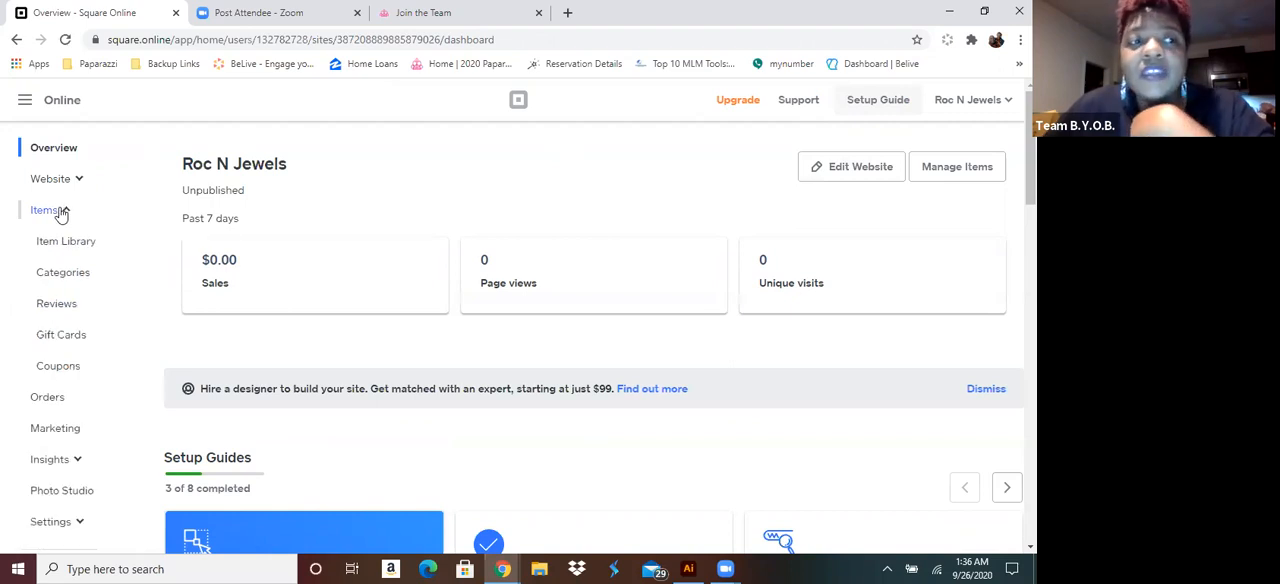
left_click(63, 273)
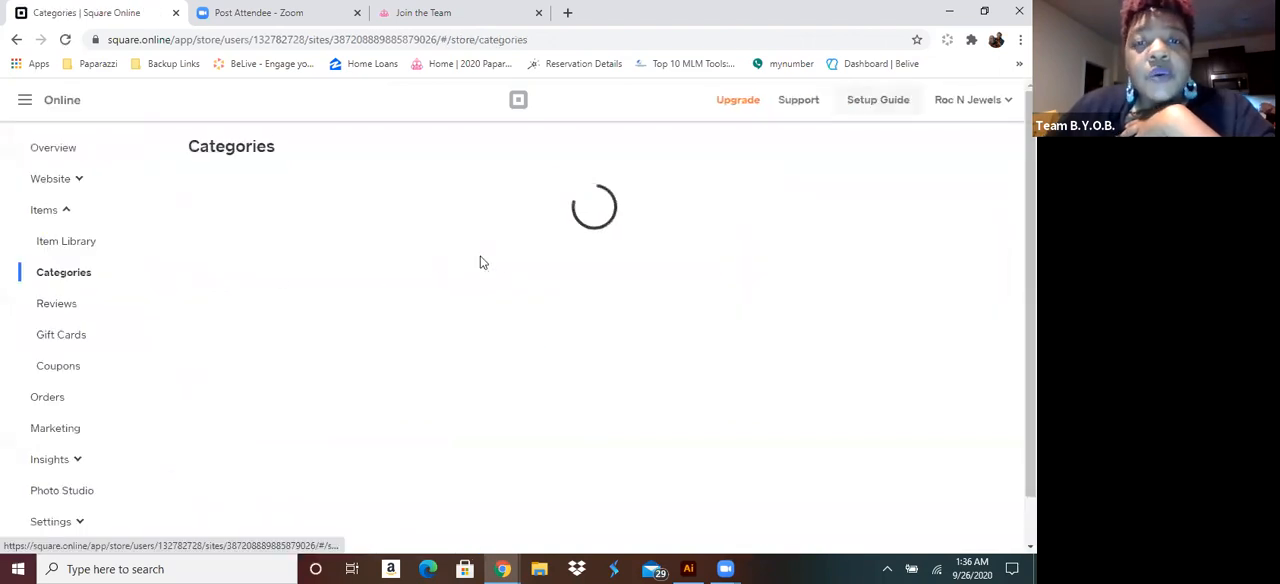
left_click(608, 336)
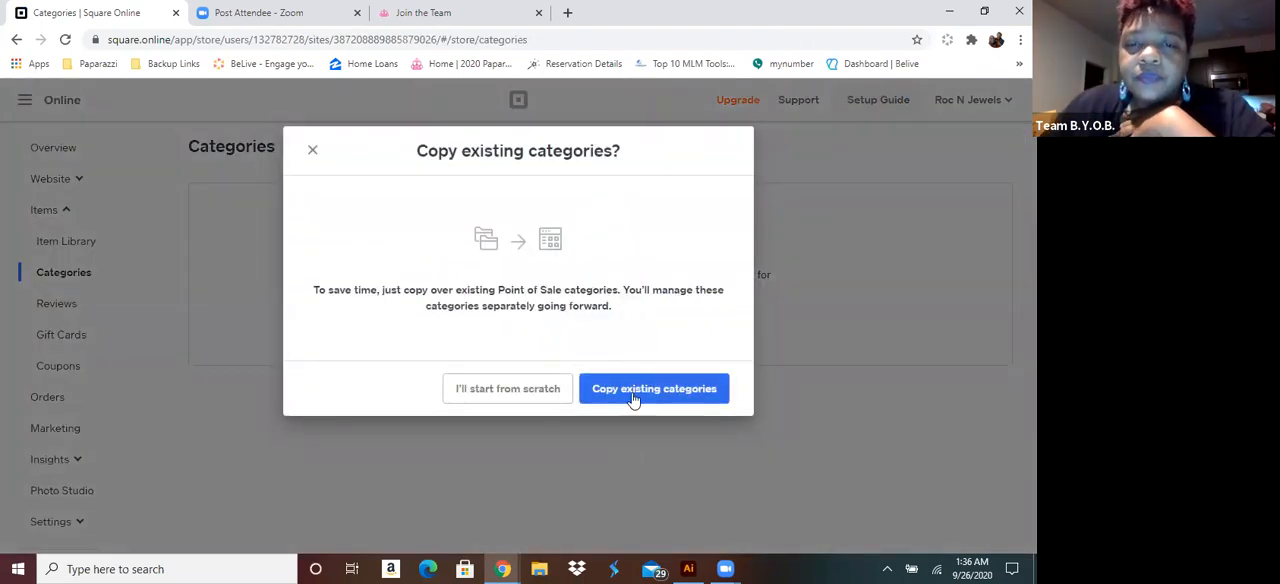
left_click(535, 400)
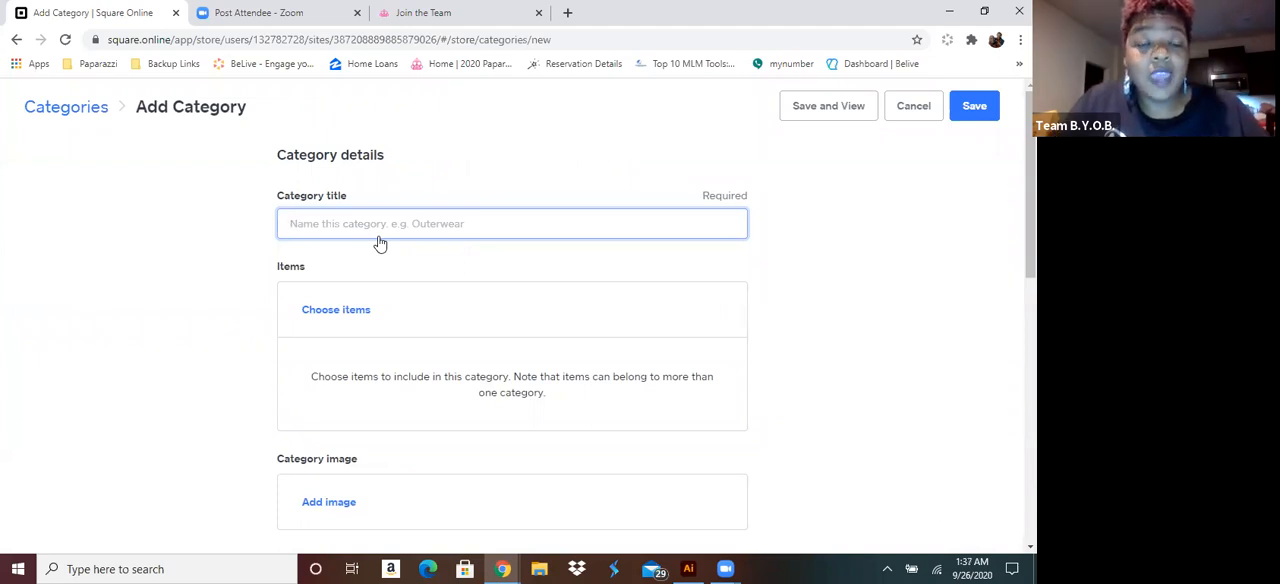
Title the category "Necklace" and add works-every-chime-gold, A Silver Spell - silver, SCARFed for Attention in Gold and Silver, and Highland Harvester - Blue
type("Necklace")
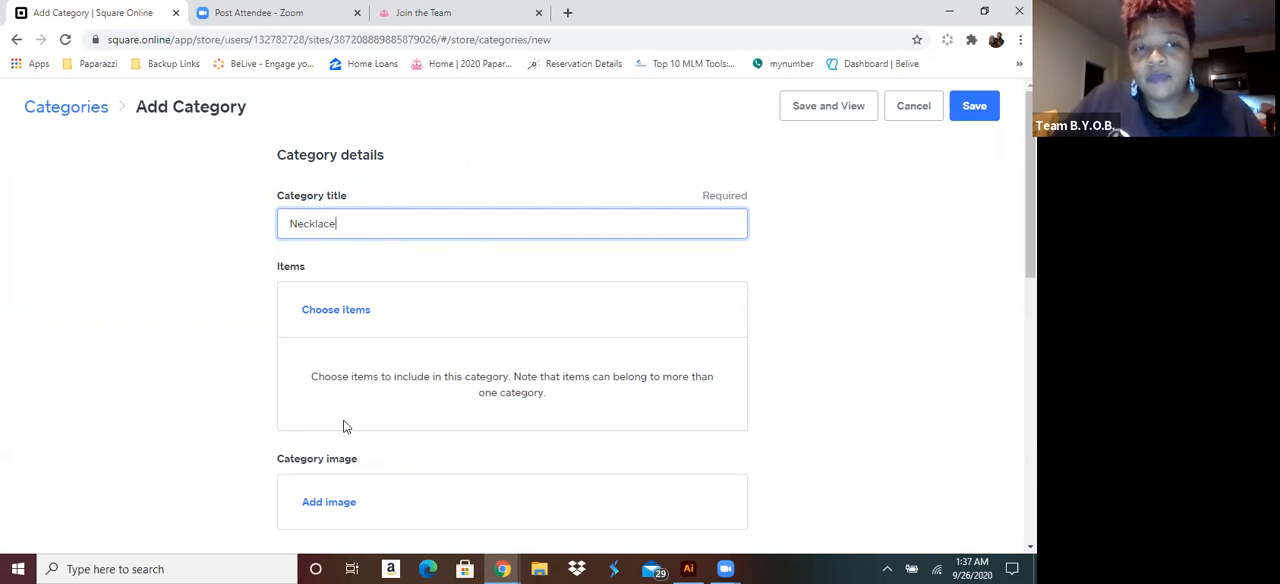
left_click(343, 318)
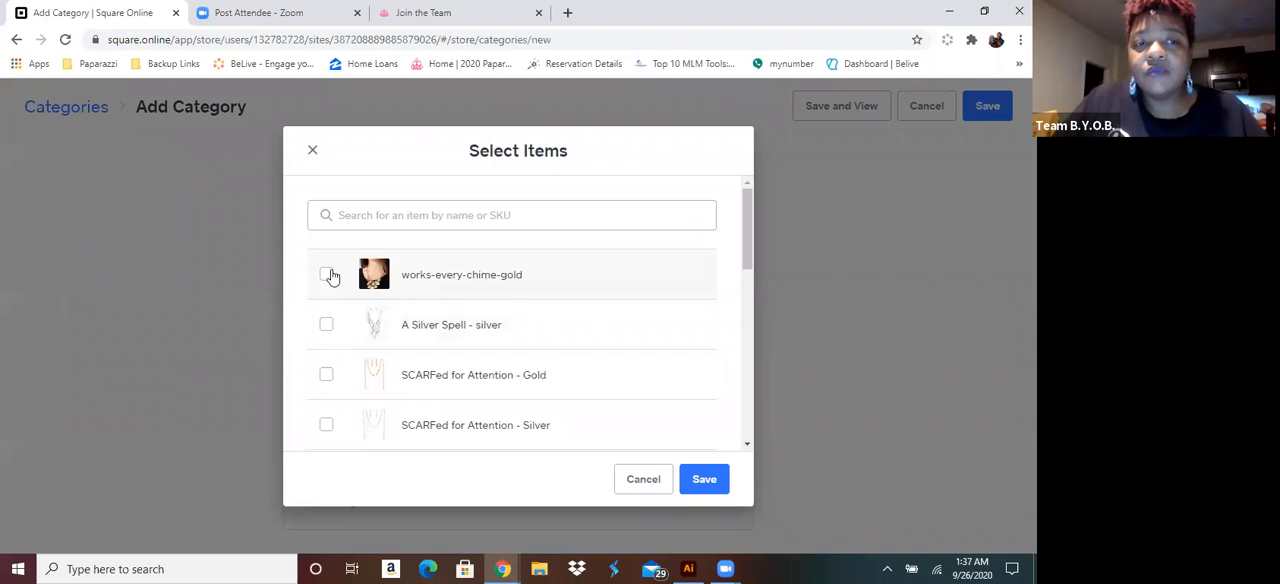
left_click(327, 275)
left_click(327, 325)
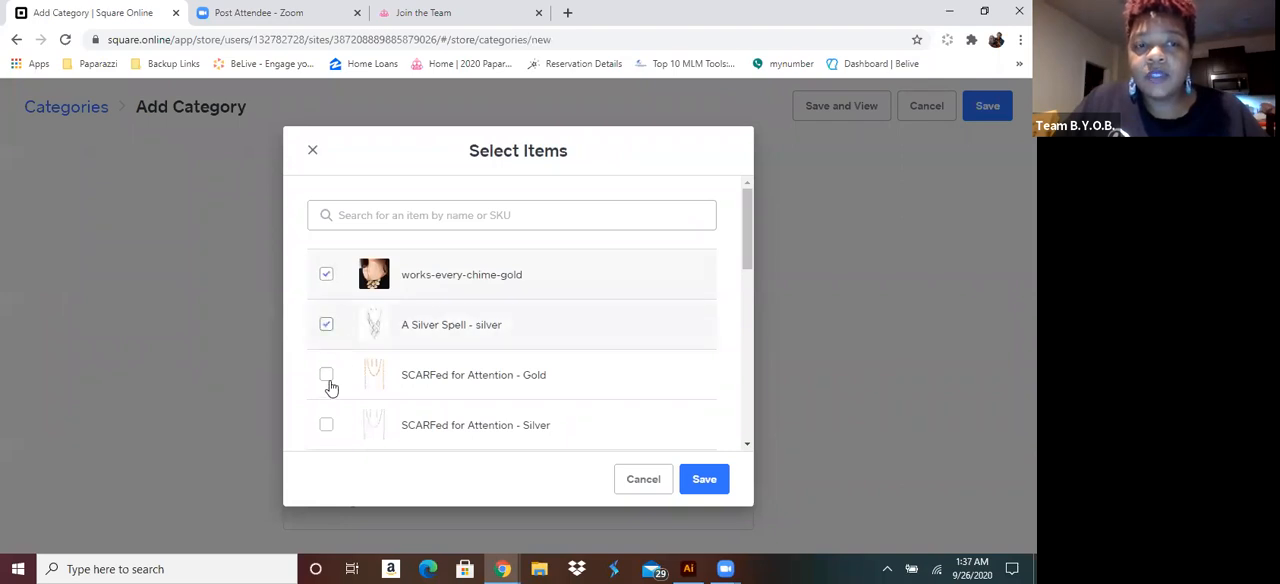
left_click(423, 374)
scroll(423, 371, "down", 3)
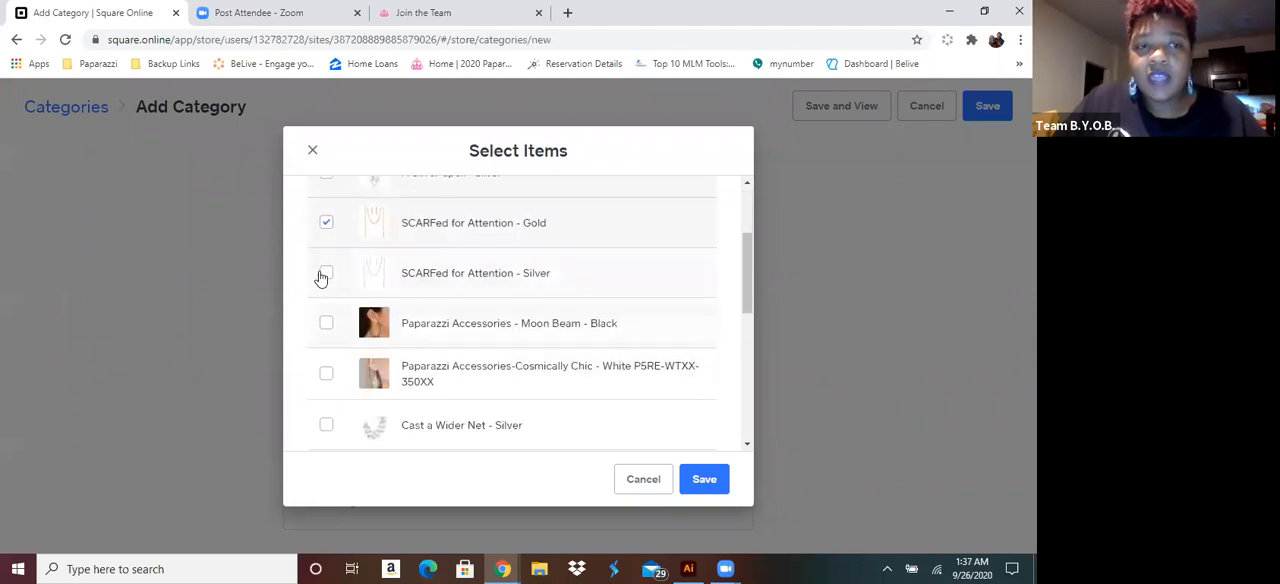
left_click(325, 278)
scroll(372, 295, "down", 3)
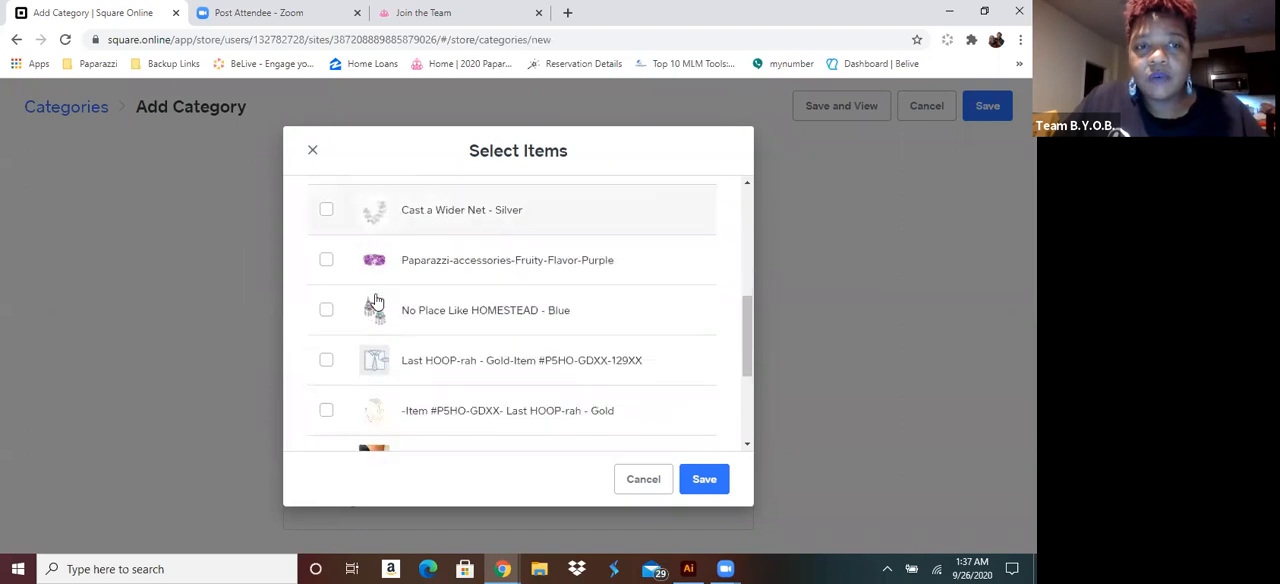
scroll(360, 285, "down", 3)
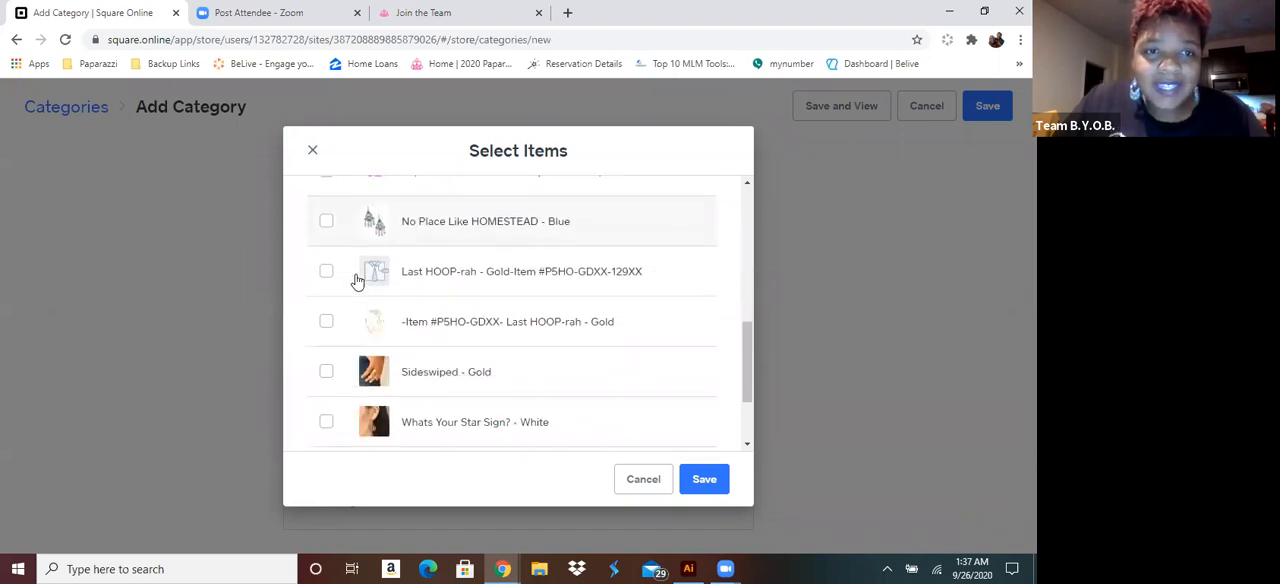
scroll(357, 283, "down", 1)
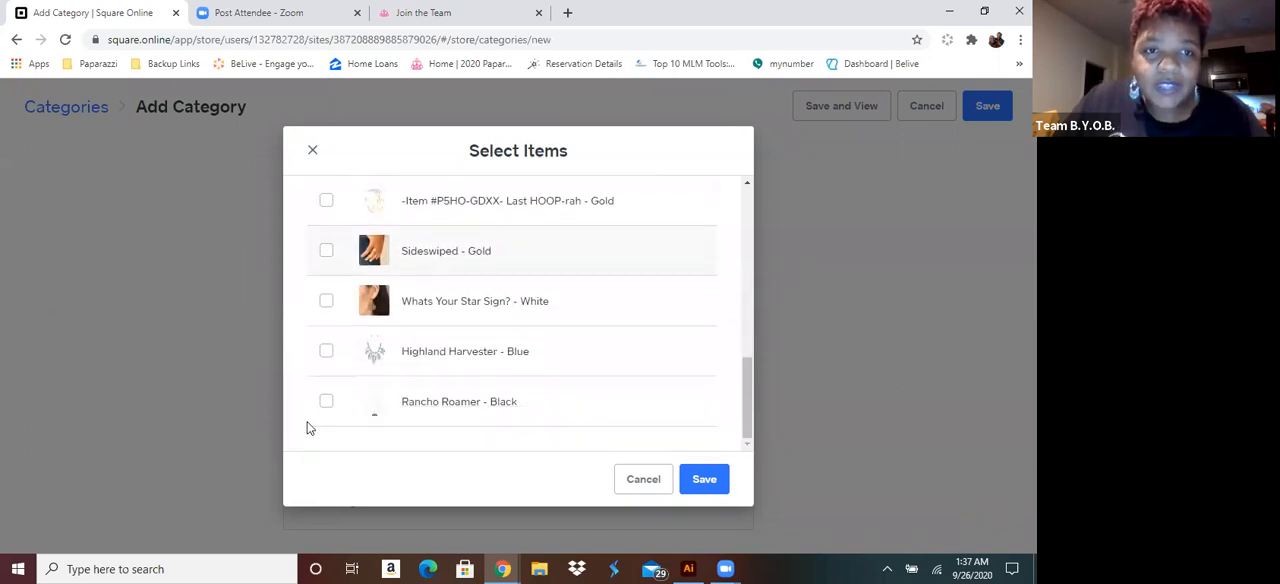
left_click(326, 352)
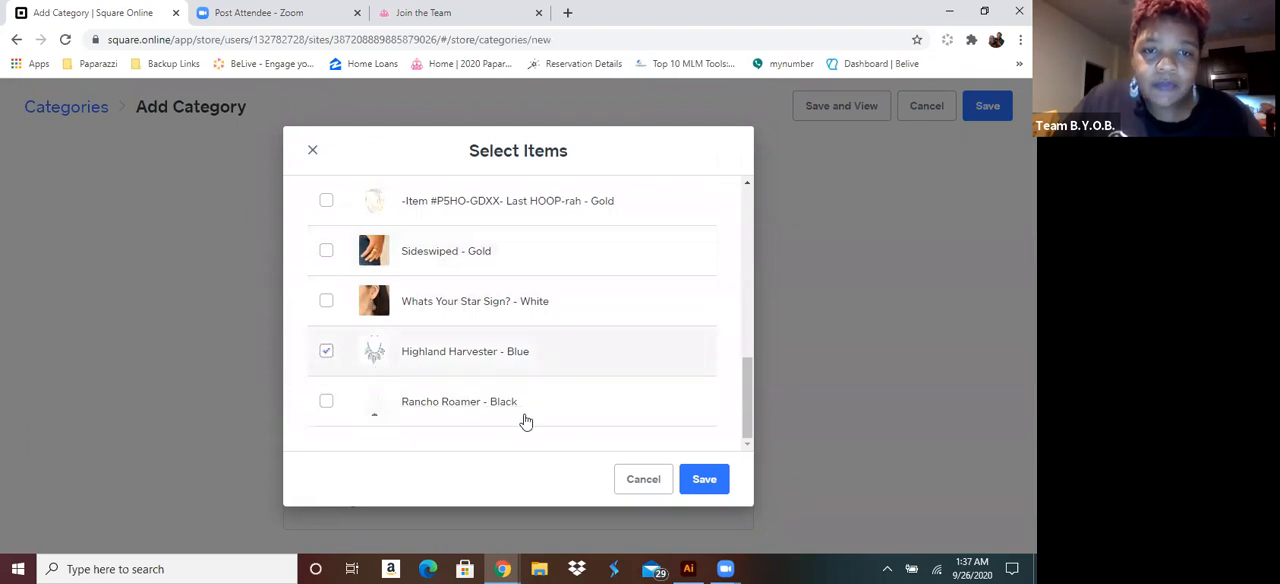
left_click(703, 478)
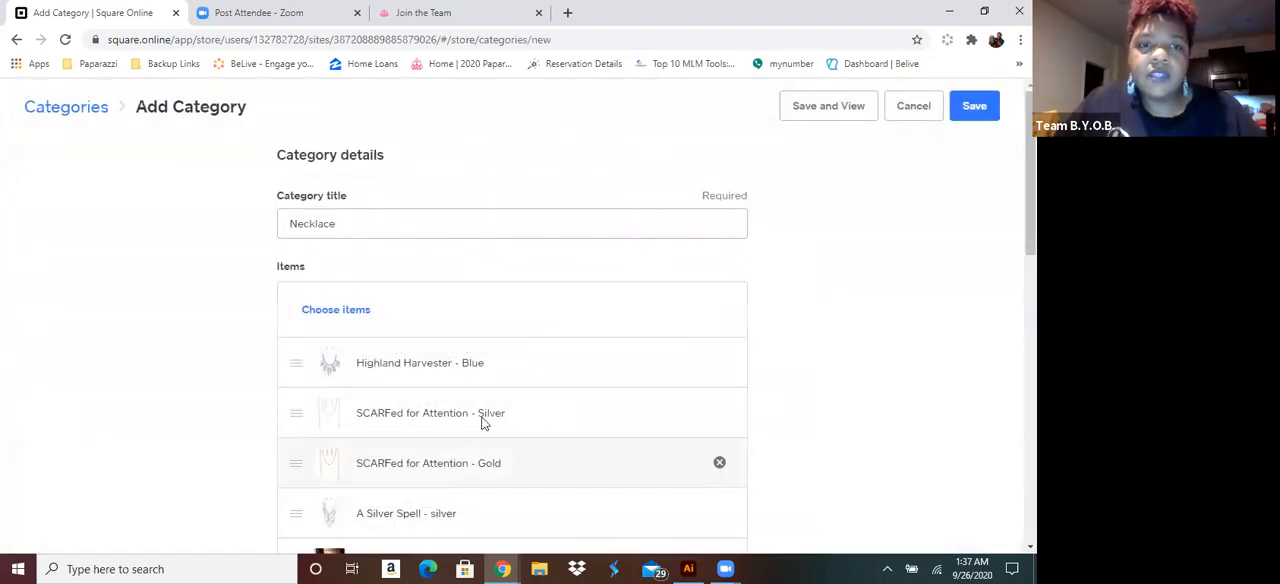
Add the necklace picture 14818_2image2_2 from the Paparazzi\blockbusters folder on the C: drive as the category image
scroll(478, 430, "down", 4)
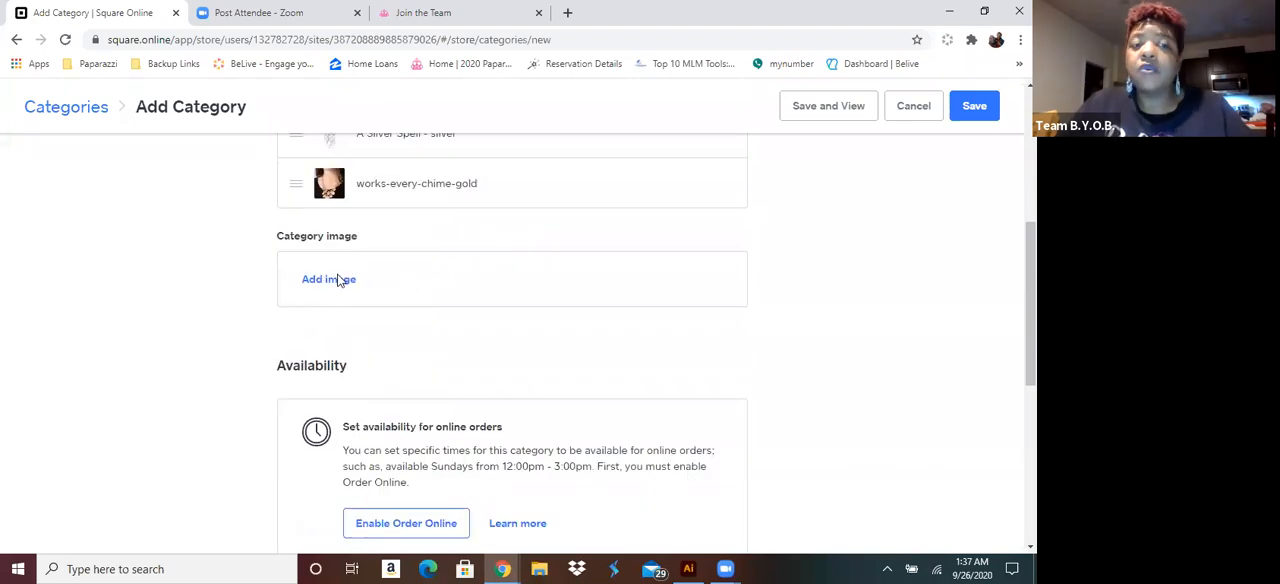
left_click(334, 278)
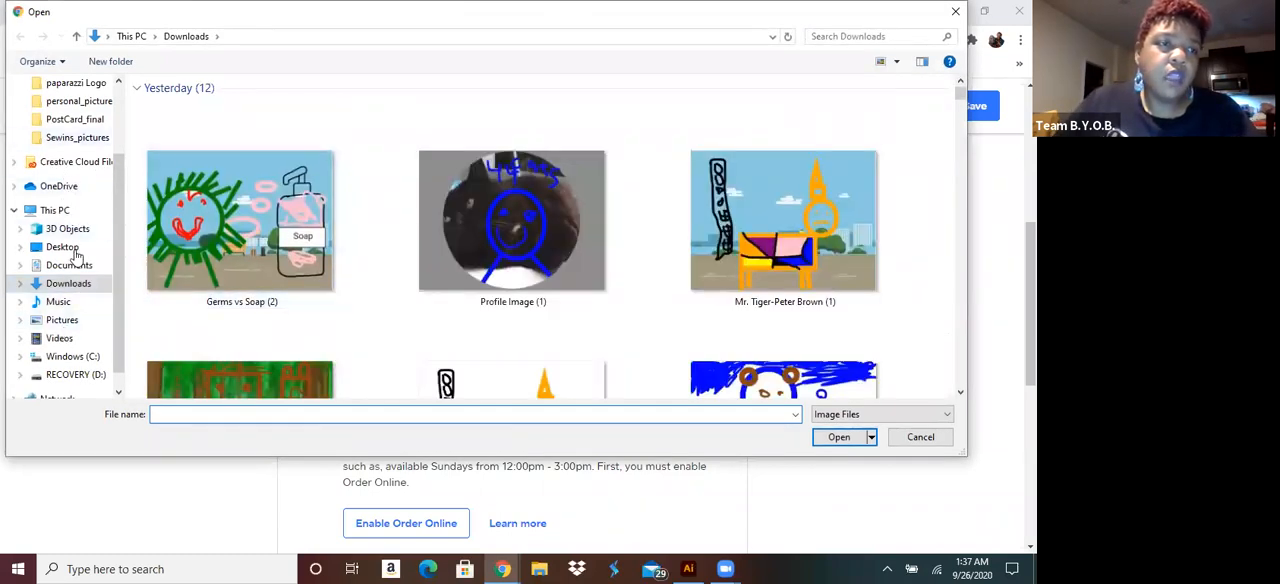
scroll(80, 316, "down", 1)
left_click(80, 340)
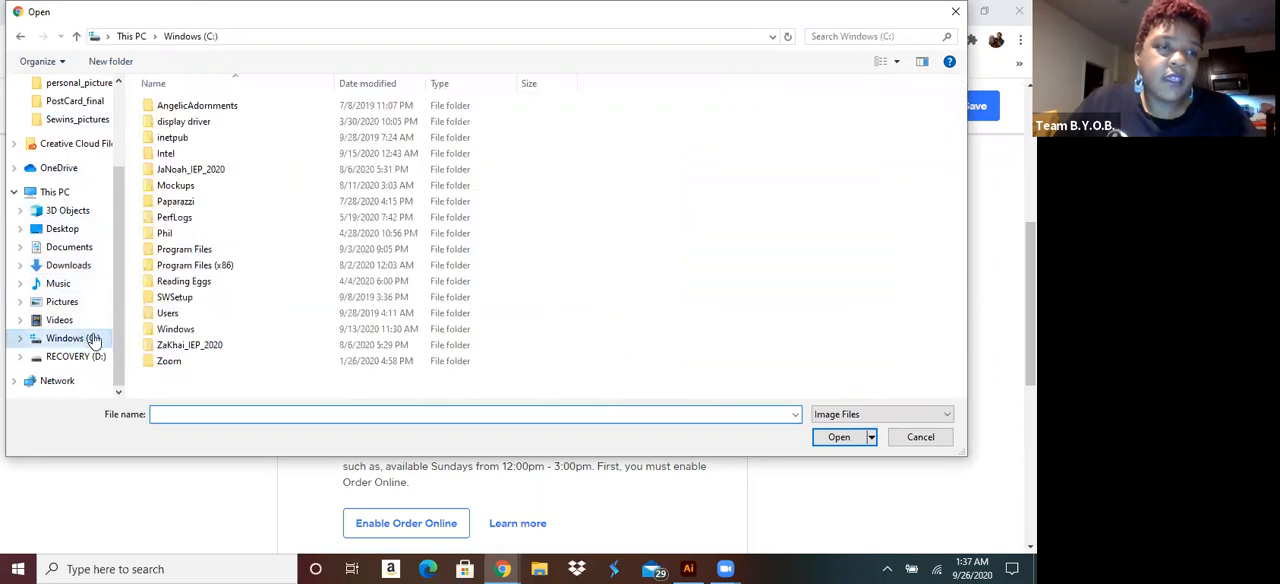
double_click(175, 203)
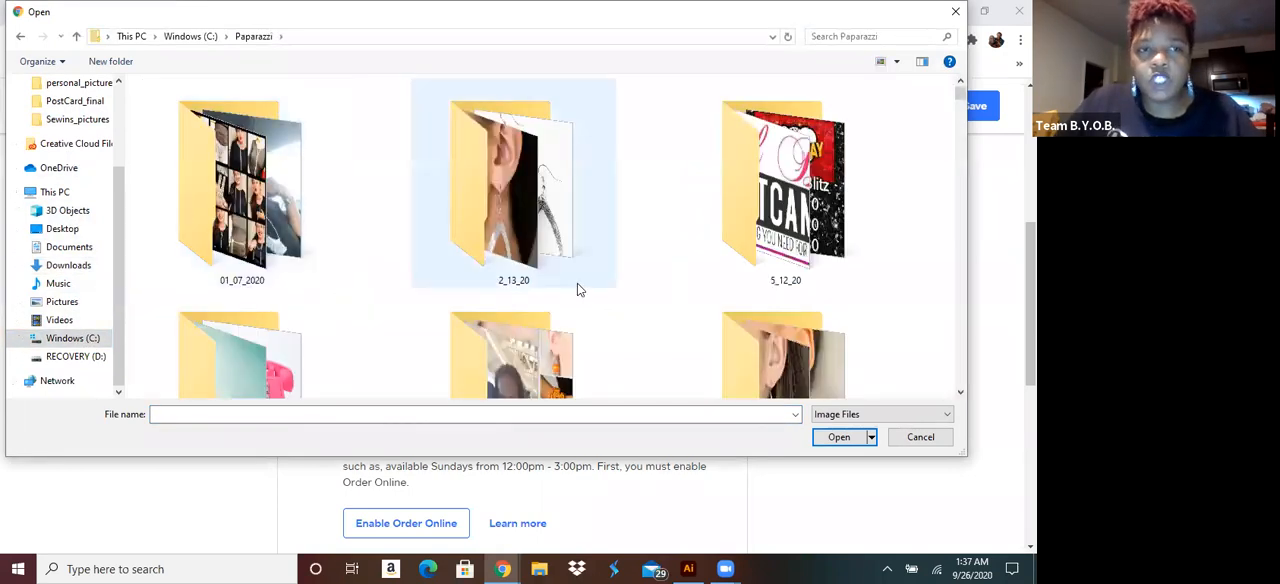
scroll(577, 287, "down", 3)
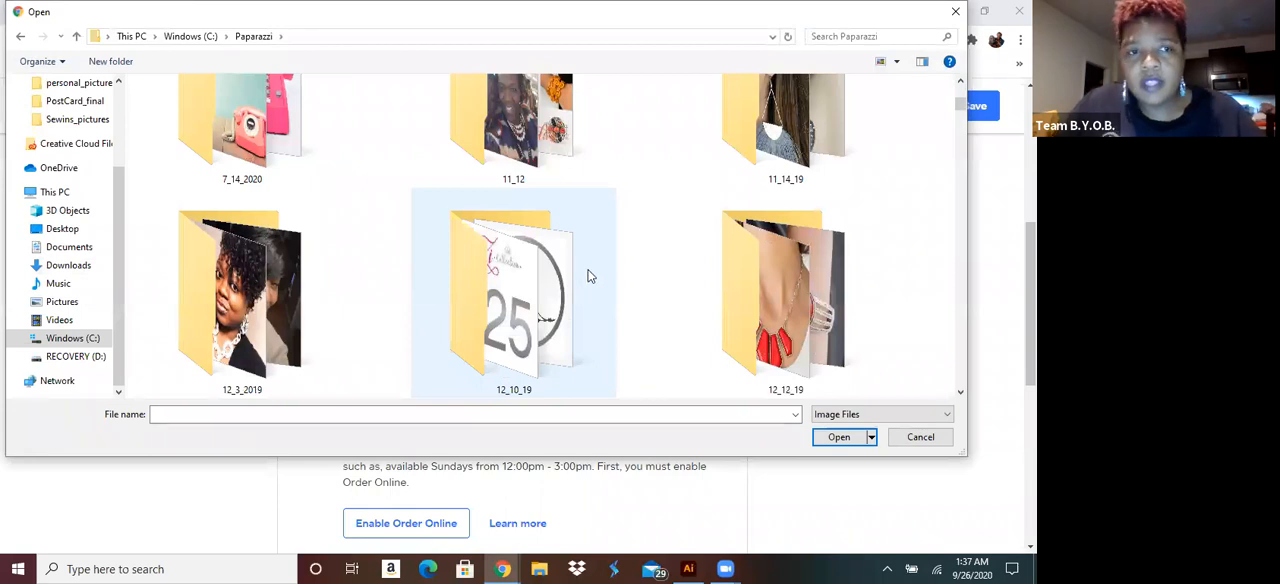
scroll(589, 278, "down", 4)
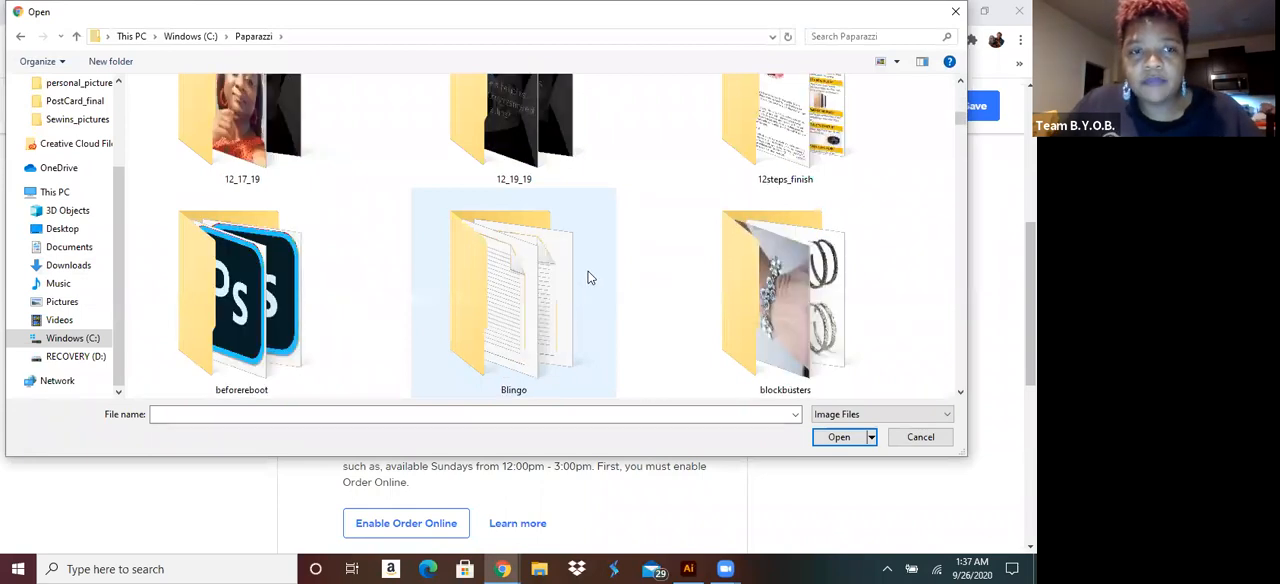
left_click(747, 283)
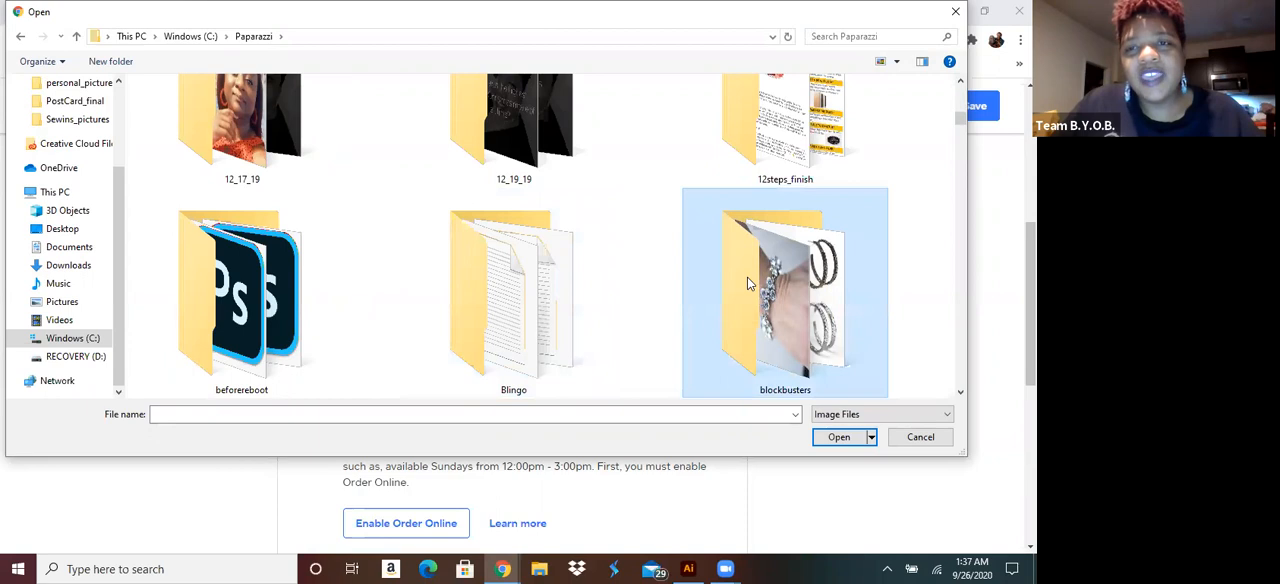
double_click(745, 280)
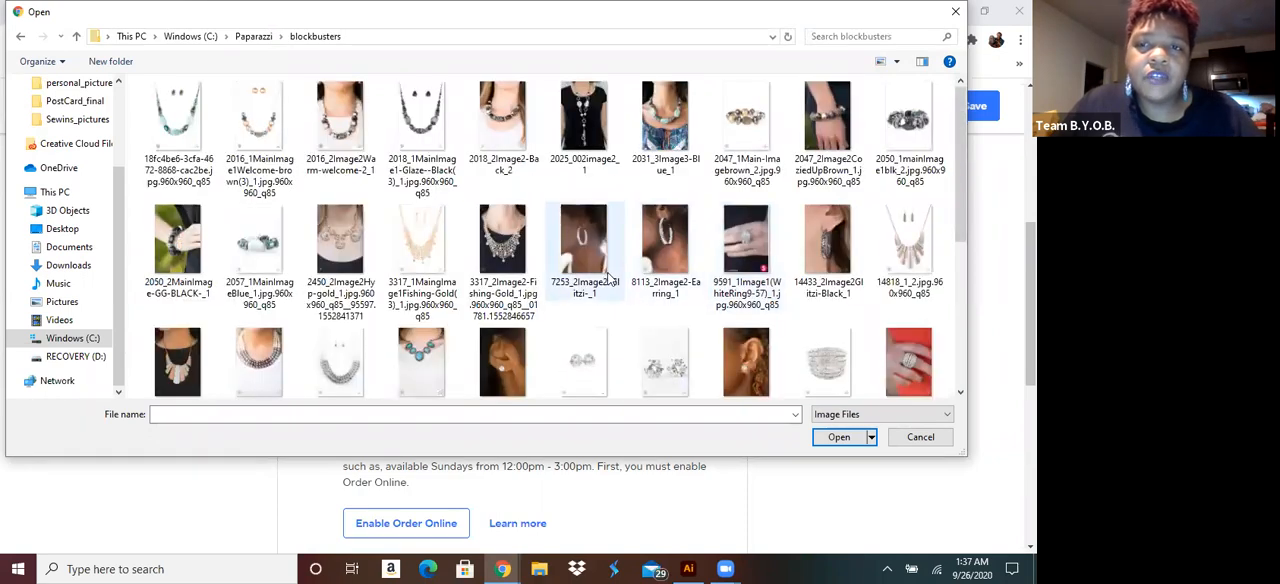
scroll(608, 277, "down", 3)
double_click(180, 192)
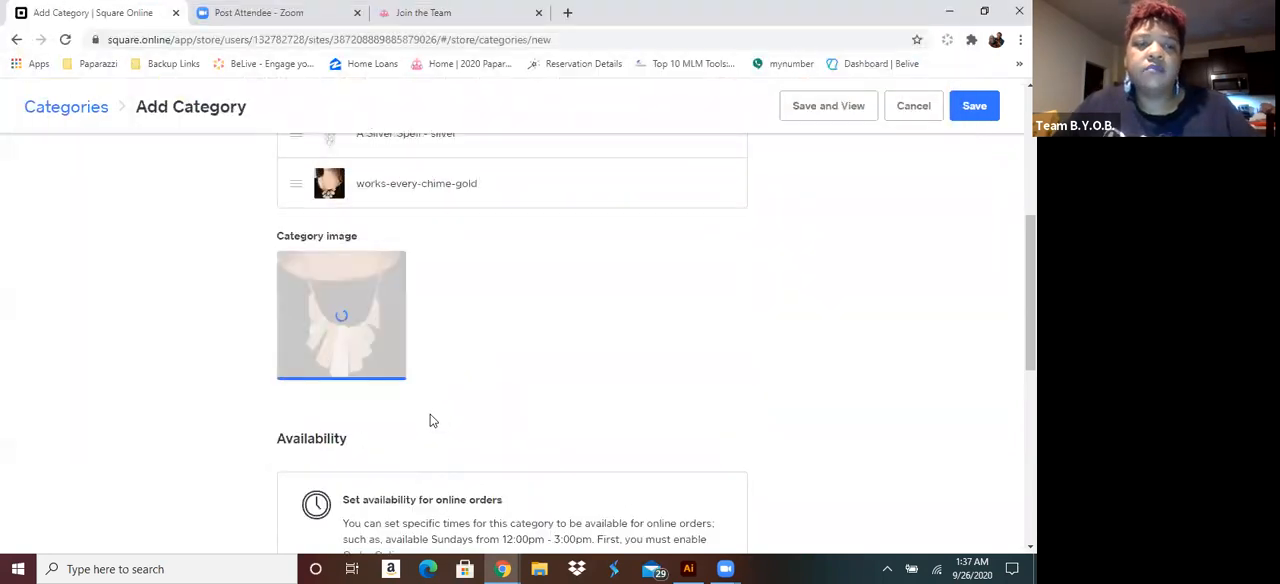
Look over the optional availability and SEO settings, leave them unfilled, and save the Necklace category
scroll(433, 418, "down", 2)
scroll(433, 414, "down", 2)
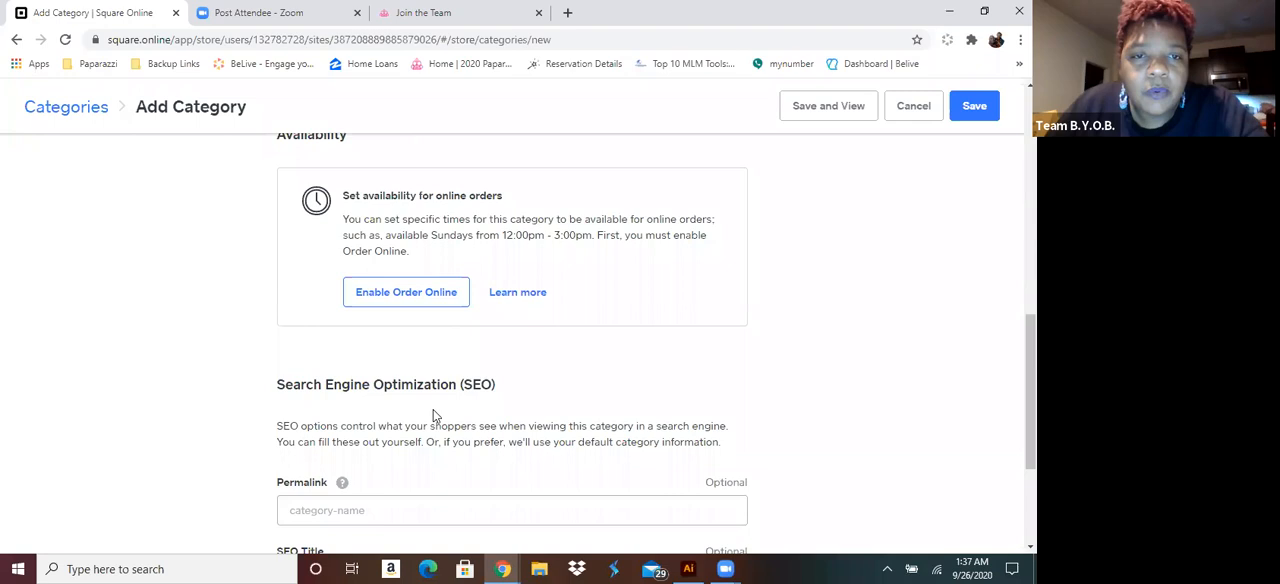
scroll(433, 412, "down", 3)
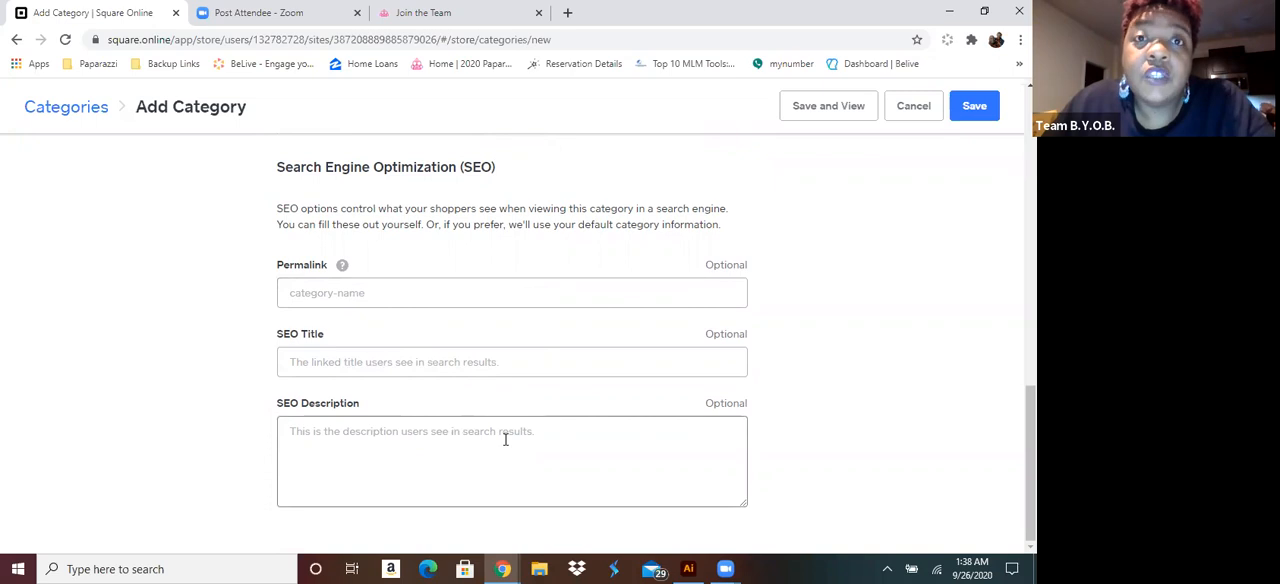
left_click(978, 112)
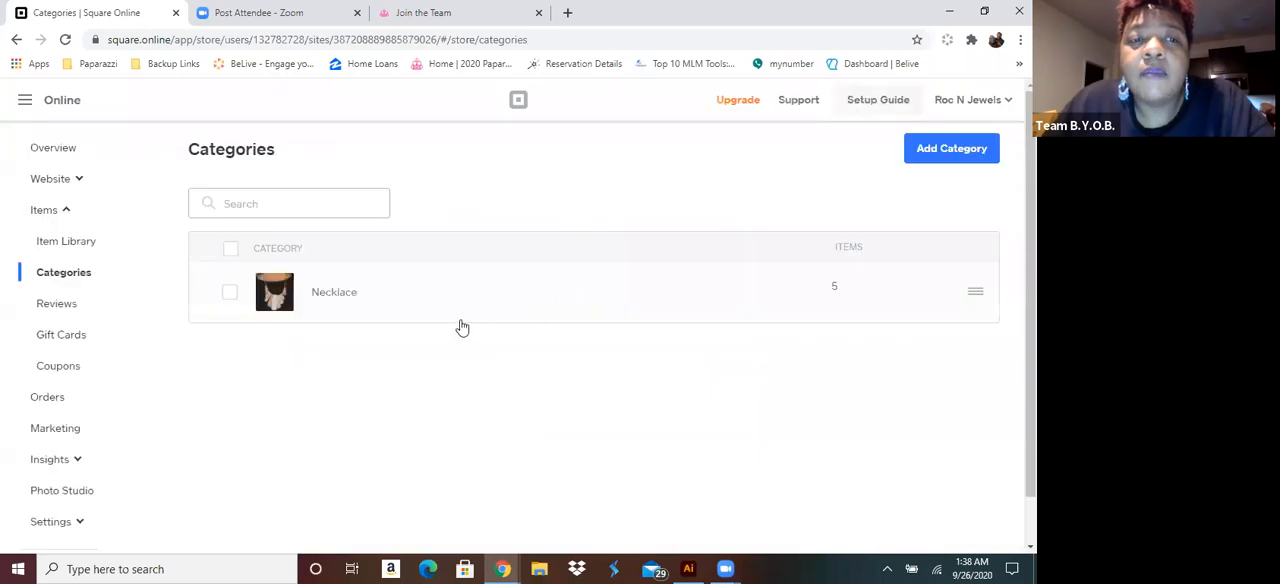
Create another category titled "Bracelets" and add the items Cast a Wider Net - Silver and Paparazzi-accessories-Fruity-Flavor-Purple
left_click(982, 148)
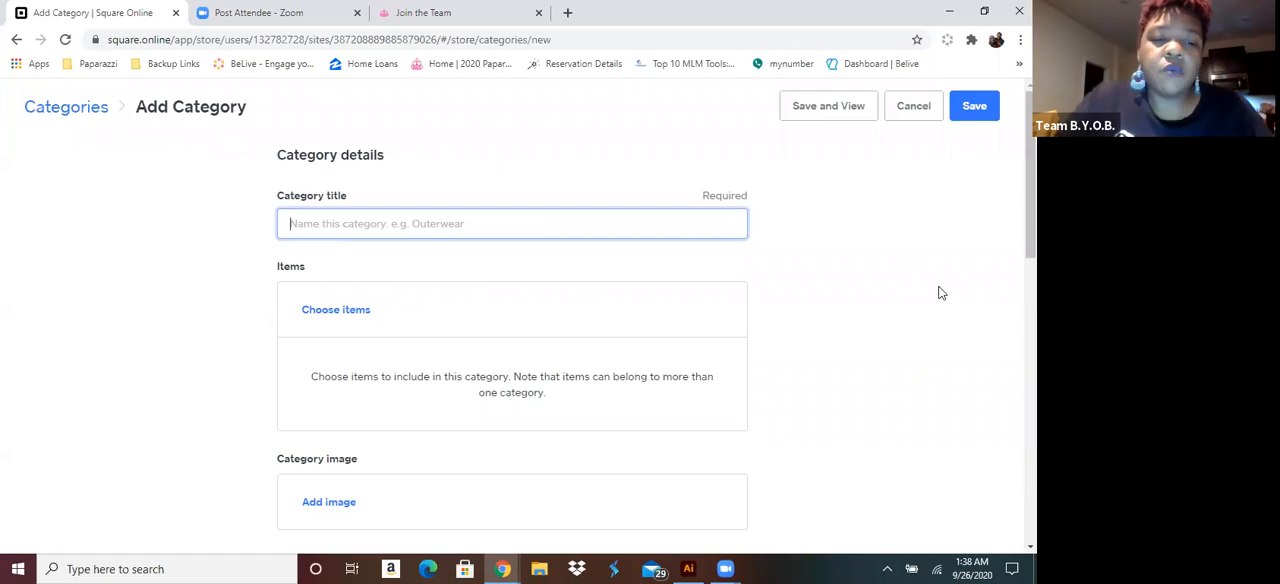
type("Bracelets")
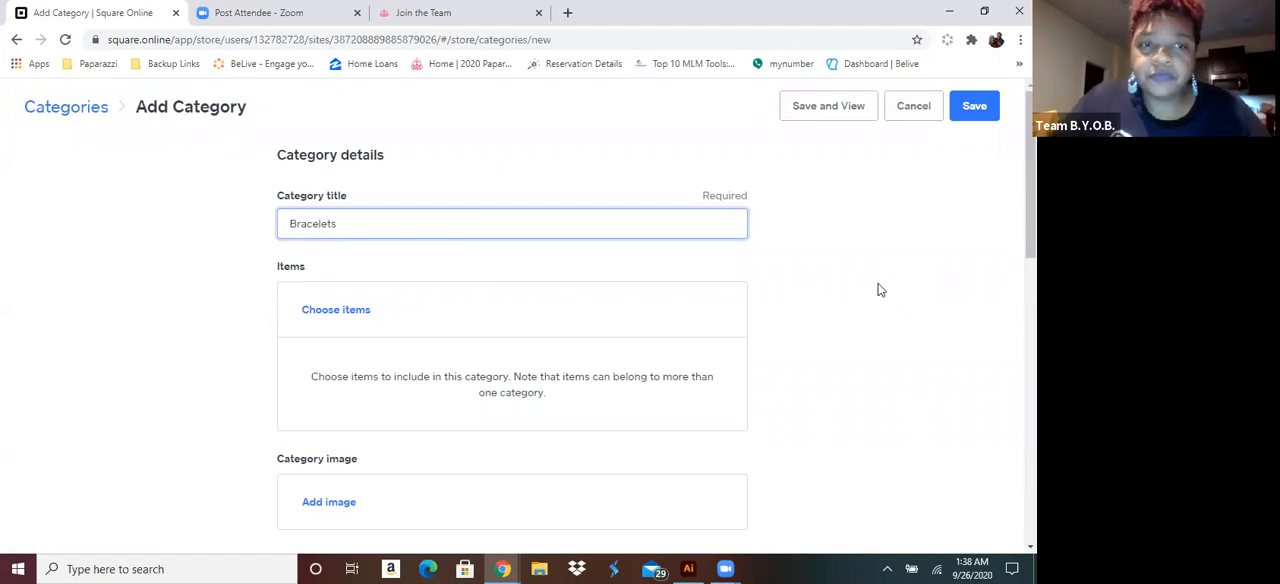
left_click(343, 312)
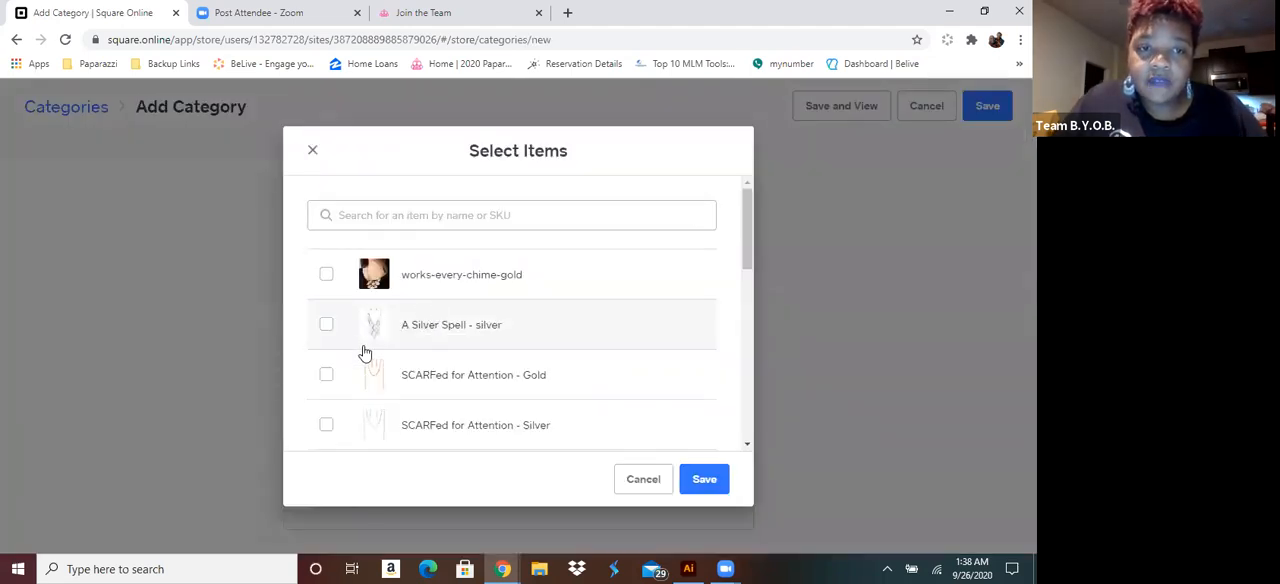
scroll(364, 352, "down", 2)
scroll(364, 352, "down", 2)
left_click(326, 273)
left_click(327, 324)
scroll(345, 330, "down", 2)
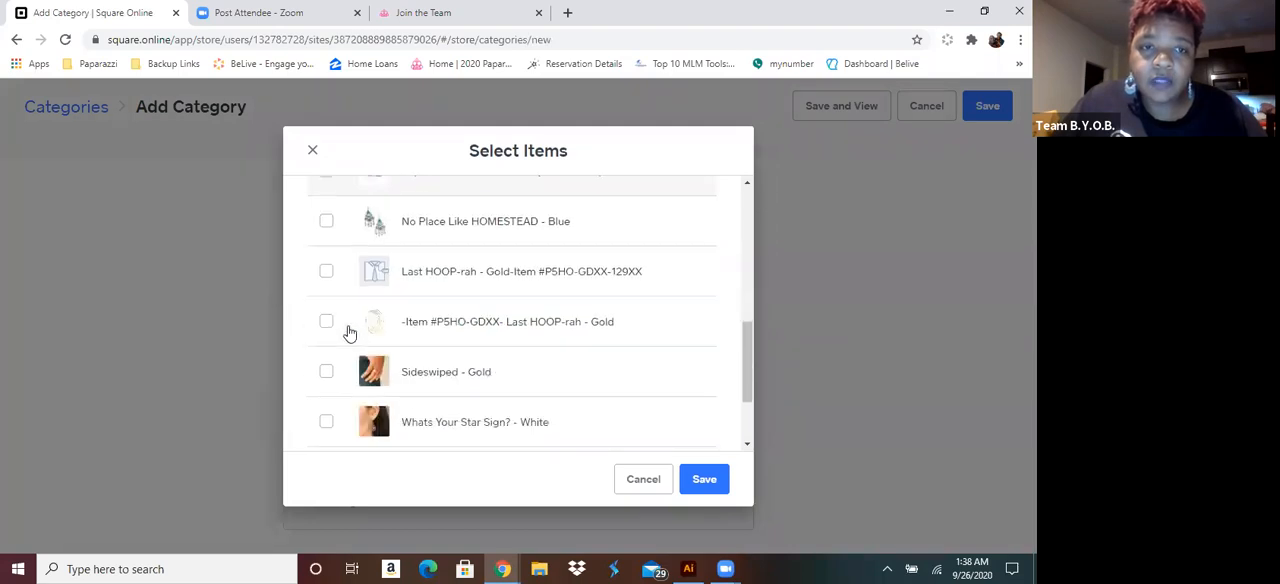
scroll(346, 334, "down", 2)
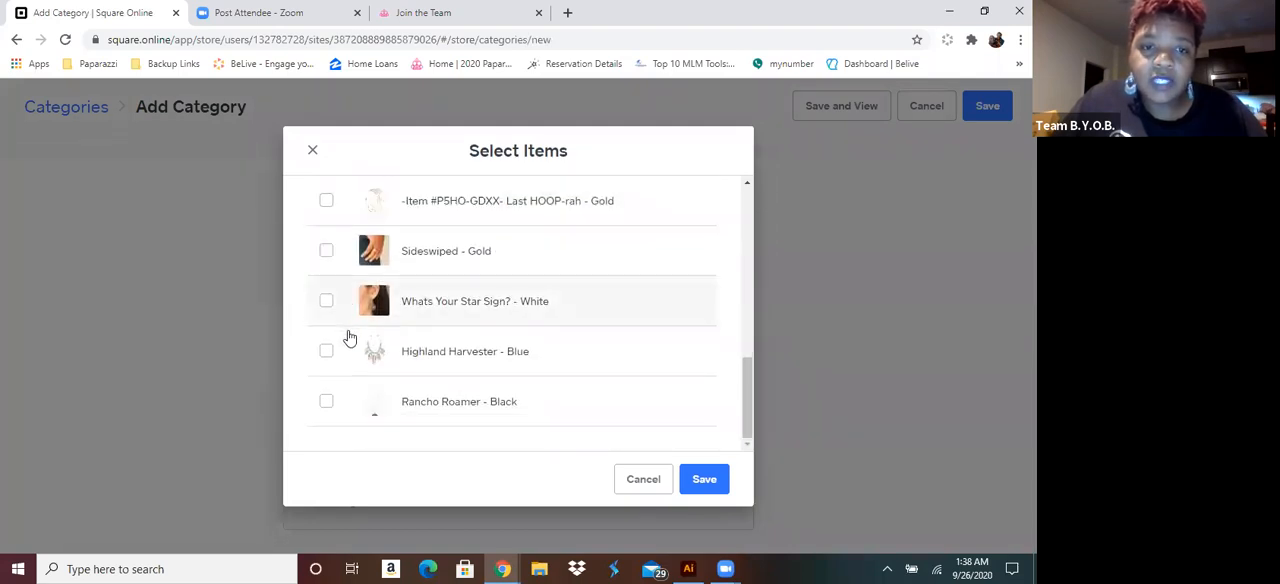
left_click(705, 479)
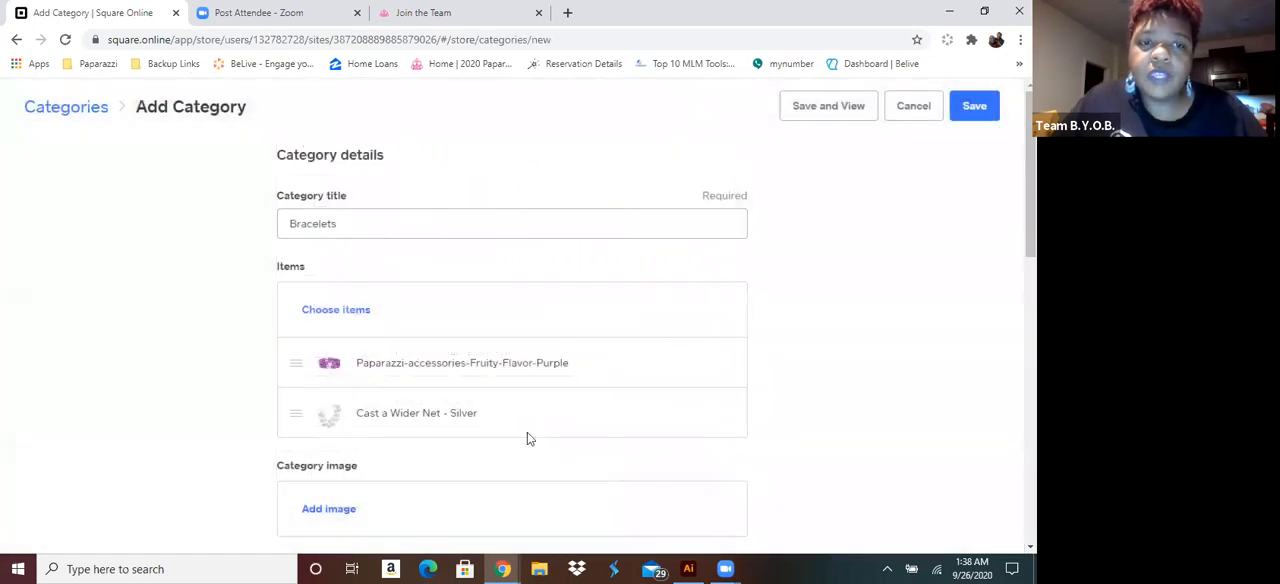
Add the Old-Hollywood bracelet picture from the blockbusters folder as the category image and save the Bracelets category
scroll(495, 426, "down", 2)
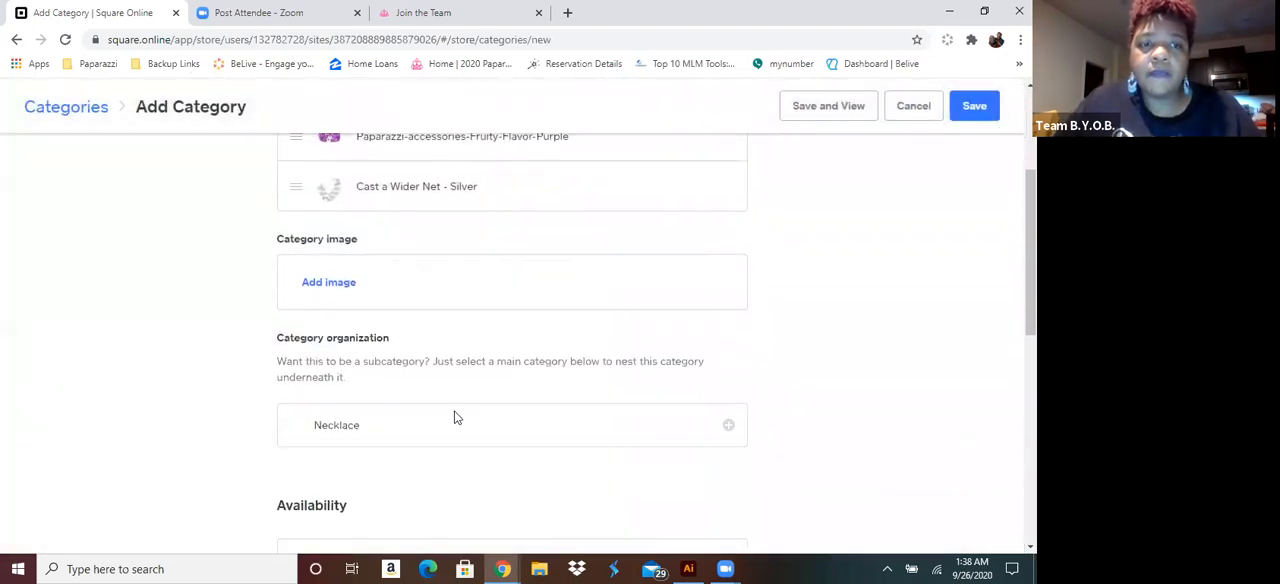
left_click(343, 285)
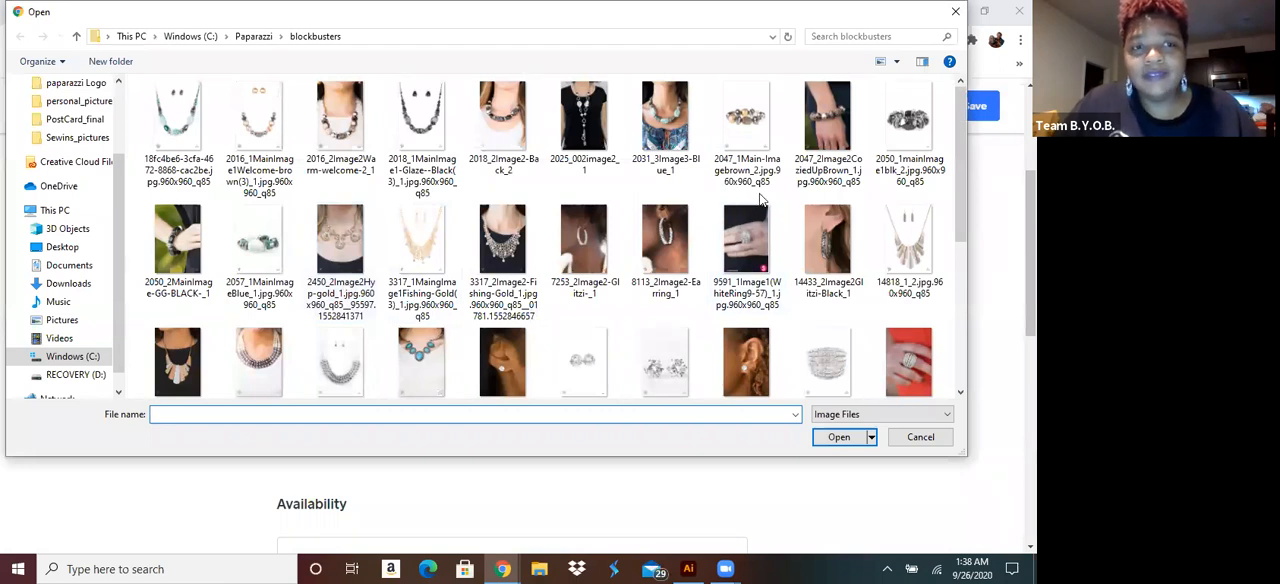
scroll(757, 172, "down", 2)
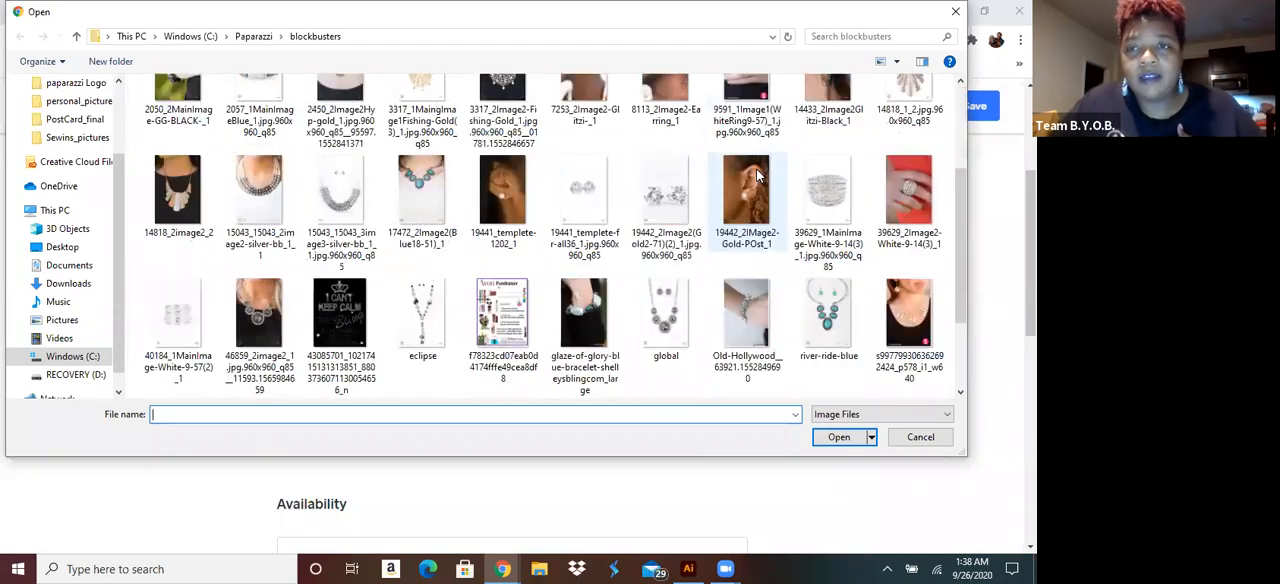
double_click(745, 313)
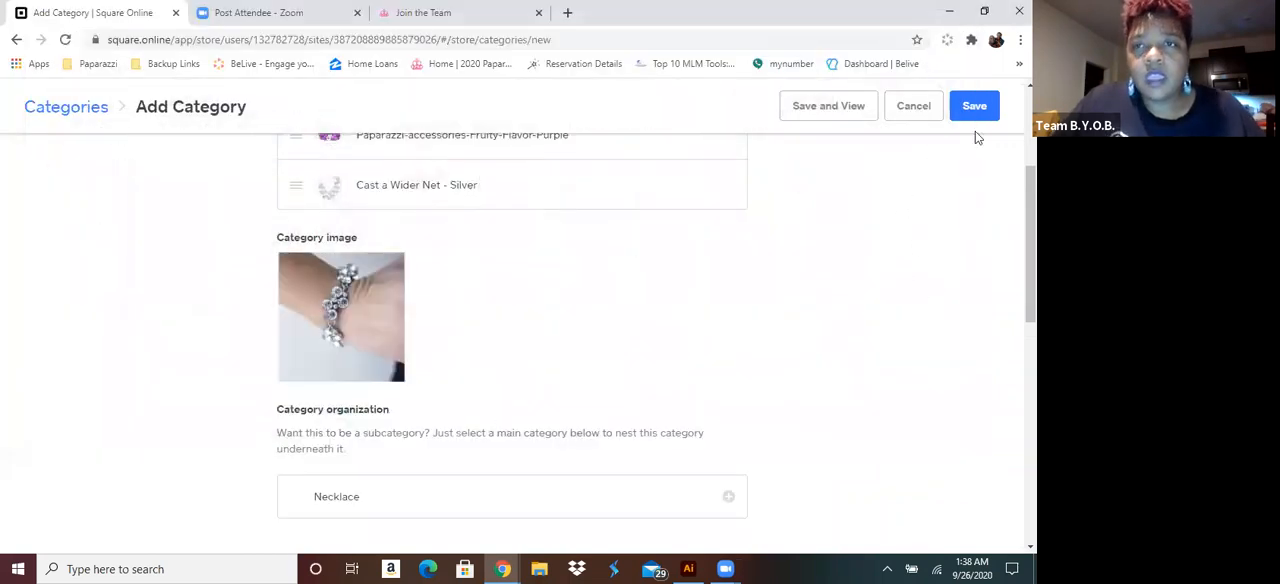
left_click(976, 108)
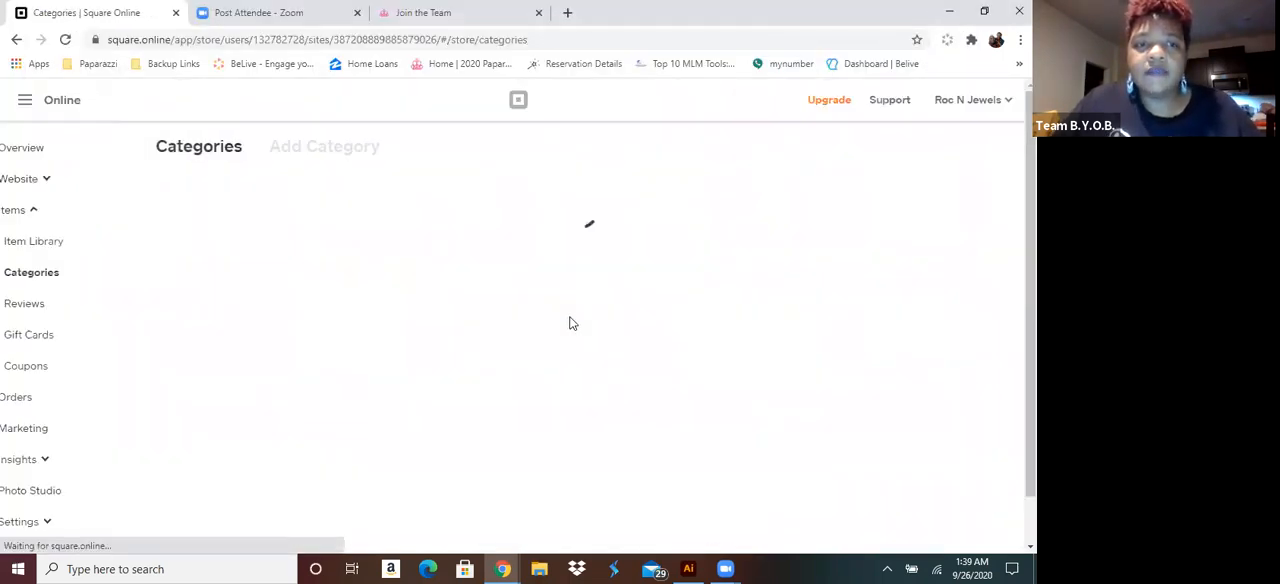
Create another category titled "Rings" and add the item Sideswiped - Gold to it
left_click(952, 157)
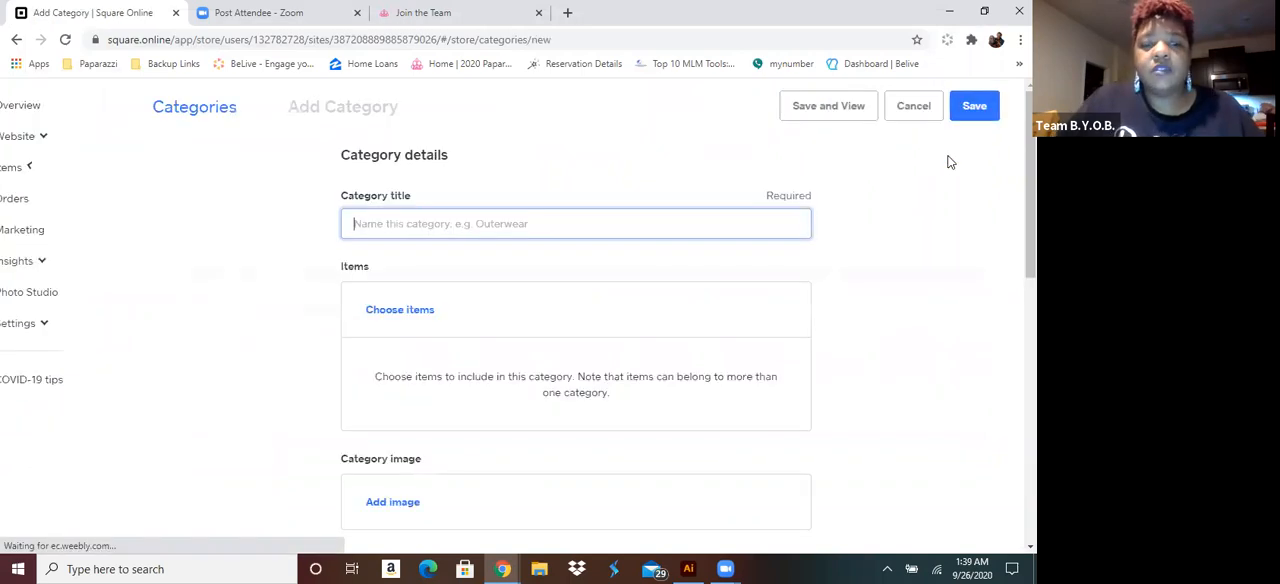
type("Rings")
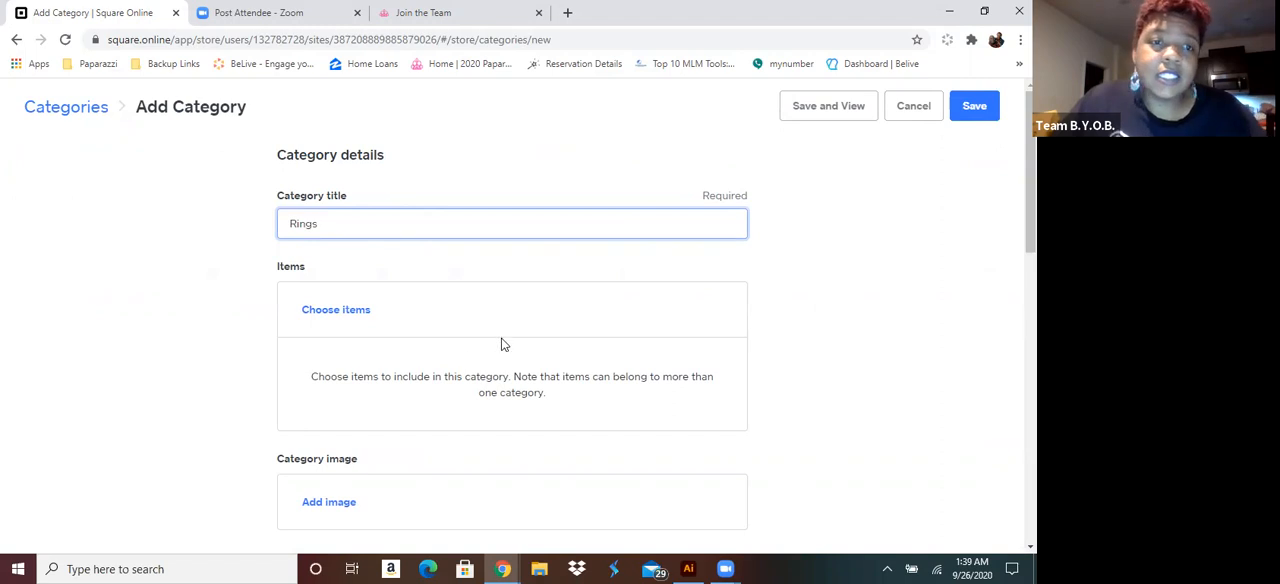
left_click(347, 316)
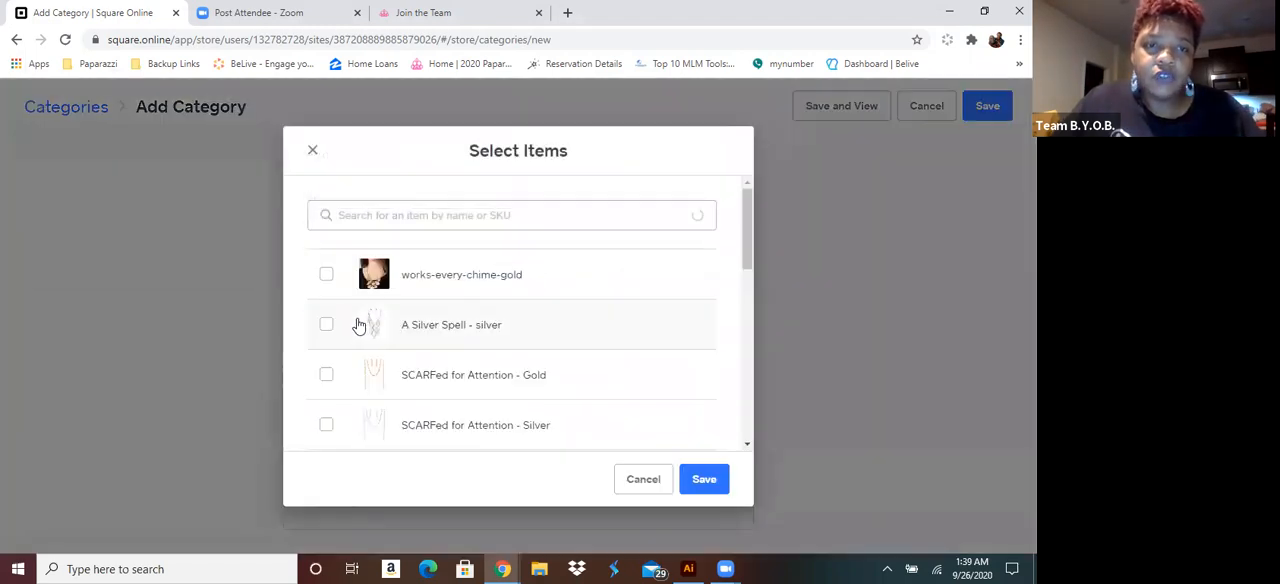
scroll(366, 334, "down", 2)
scroll(366, 334, "down", 5)
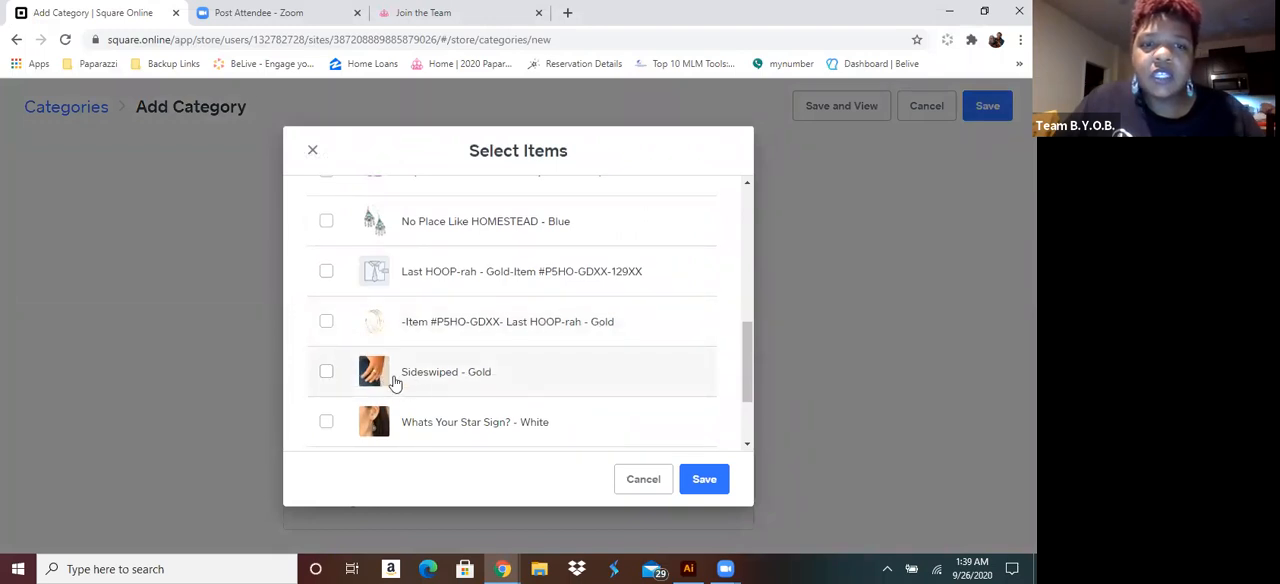
scroll(354, 373, "down", 3)
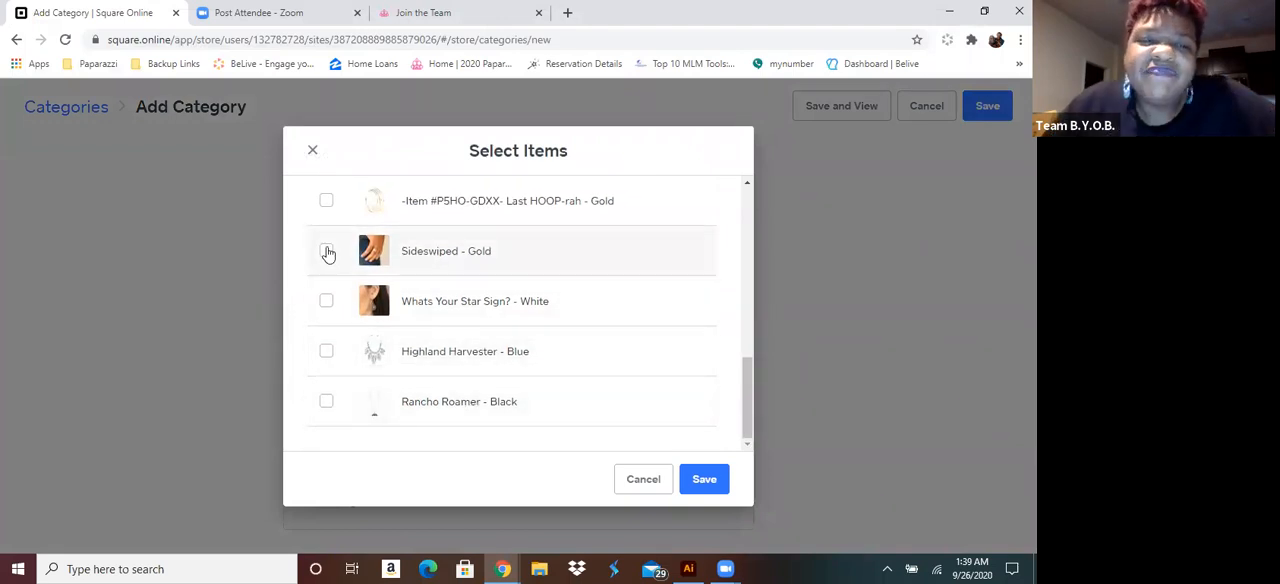
left_click(386, 254)
left_click(703, 478)
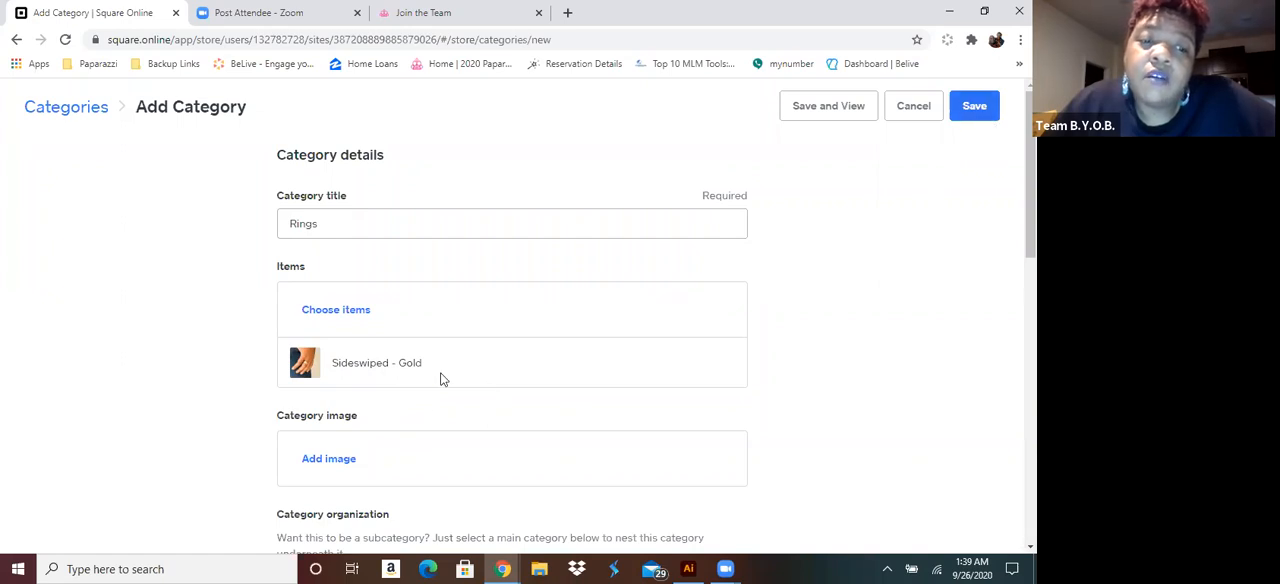
Add the picture of a silver ring against a red background from the blockbusters folder as the category image and save the Rings category
scroll(411, 406, "down", 2)
left_click(327, 307)
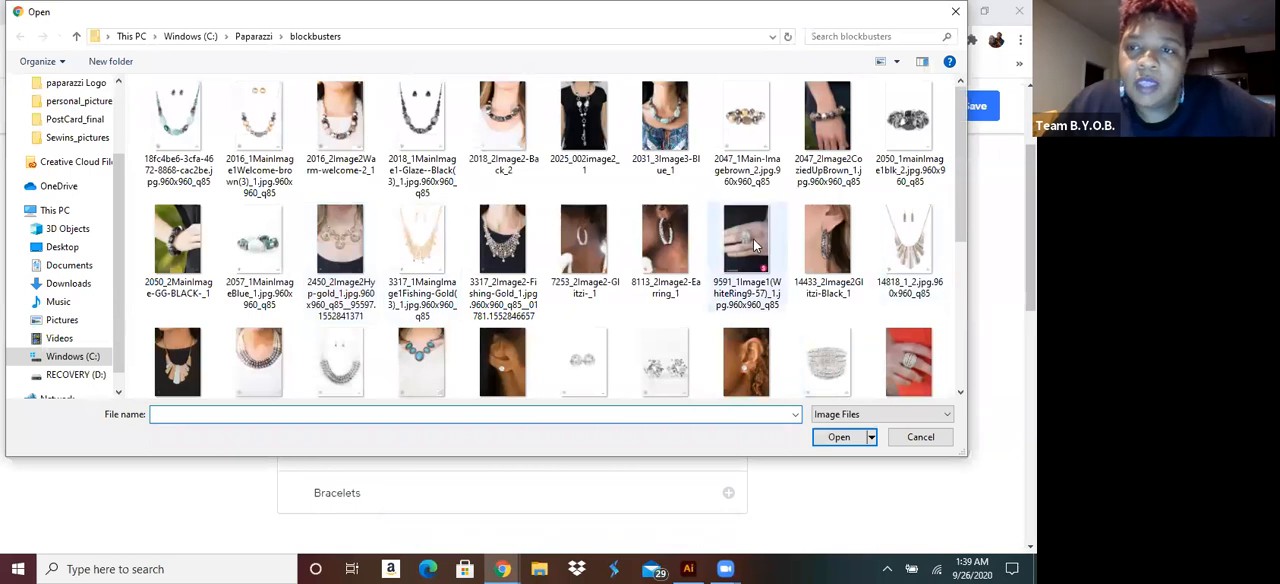
double_click(906, 365)
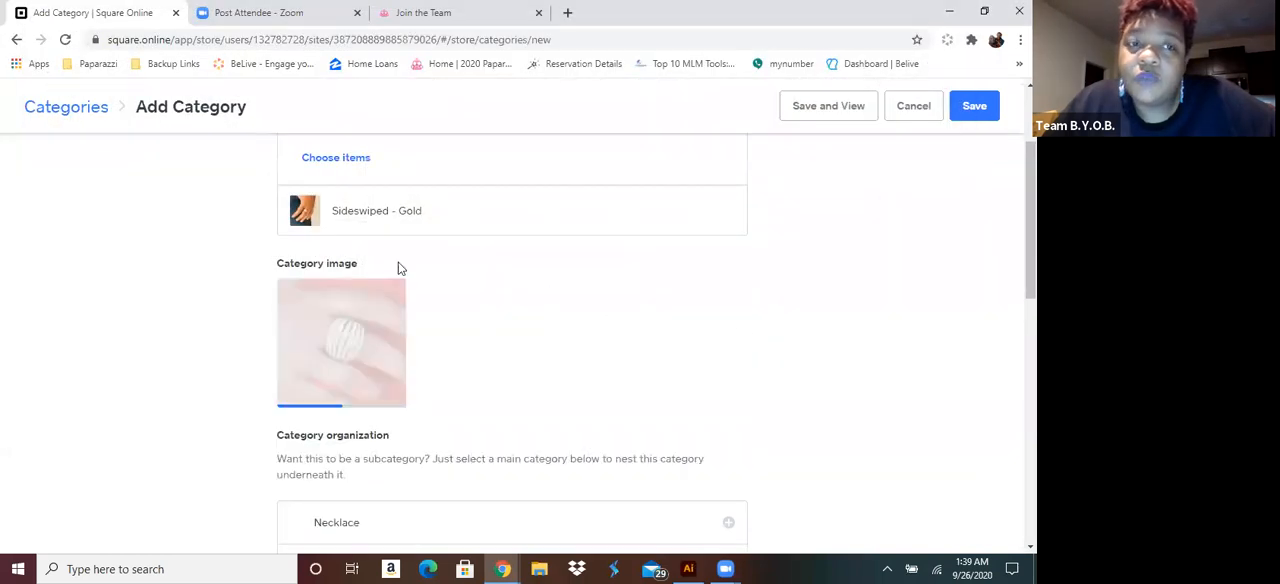
left_click(970, 107)
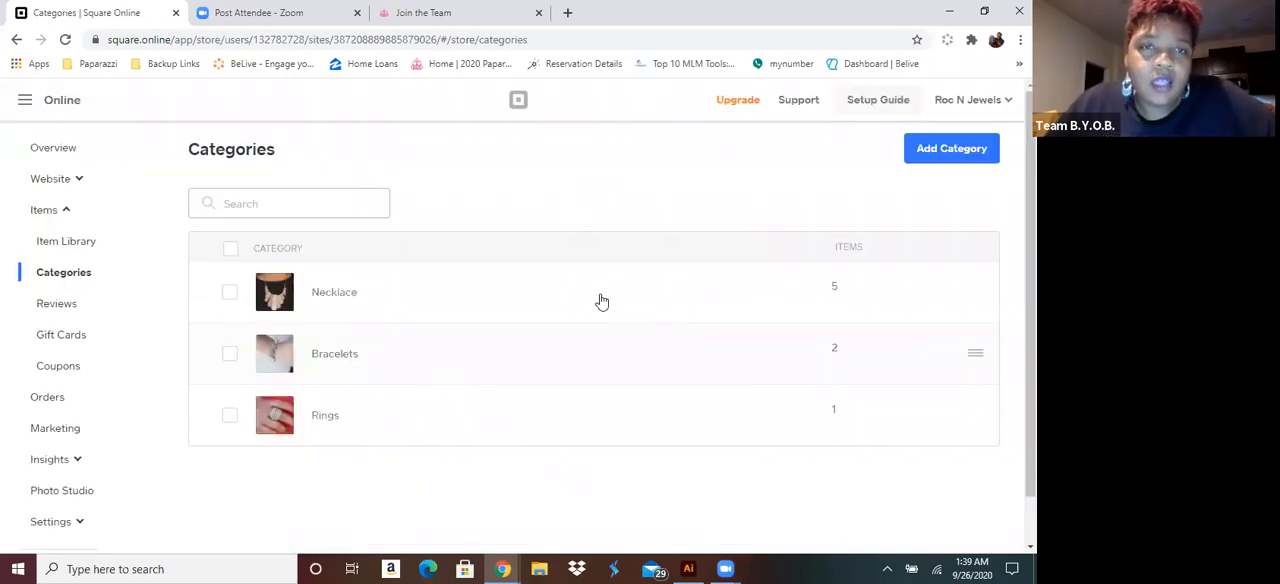
Start another new category and title it "Earrings"
left_click(944, 158)
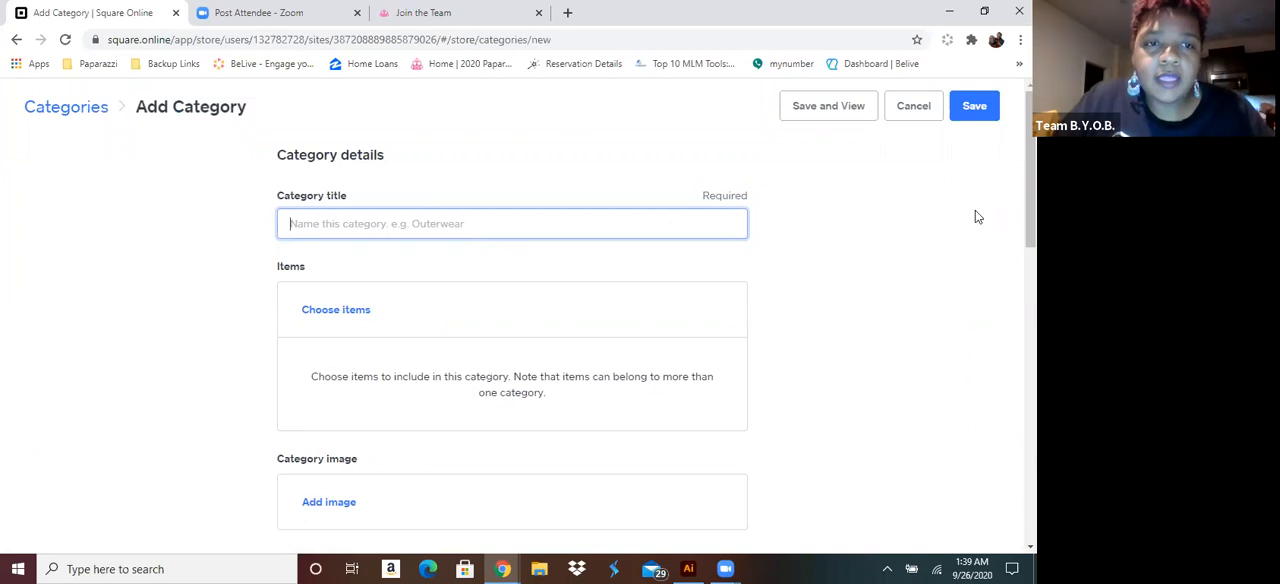
type("Earrings")
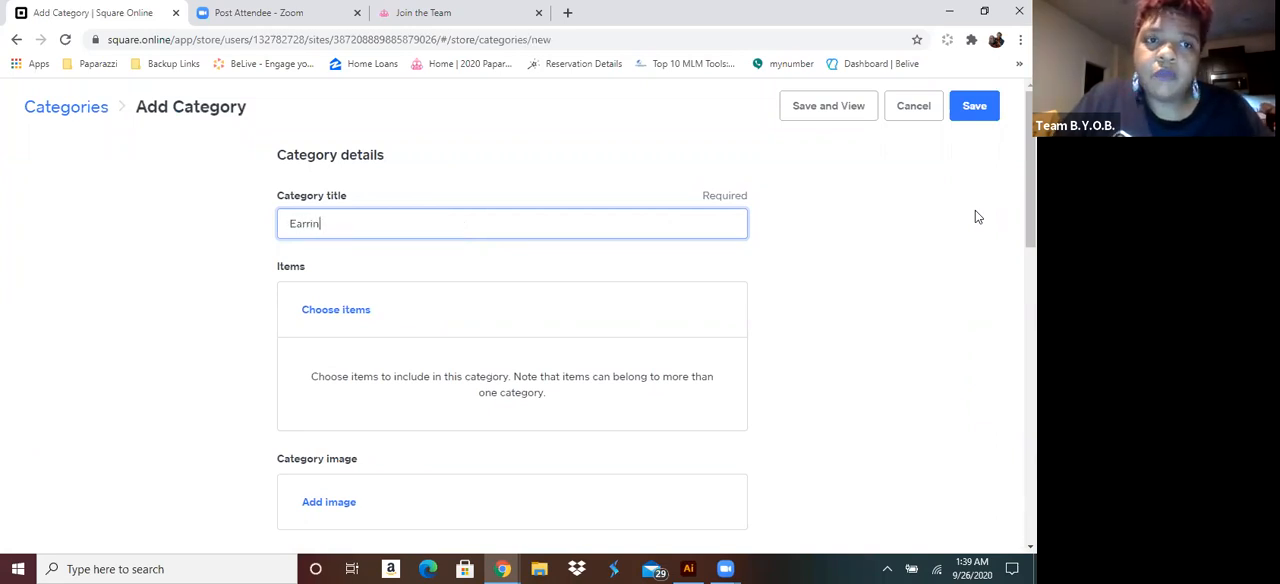
Add Moon Beam - Black, Cosmically Chic - White, No Place Like HOMESTEAD - Blue and Whats Your Star Sign? - White to the Earrings category
left_click(327, 310)
scroll(410, 323, "down", 3)
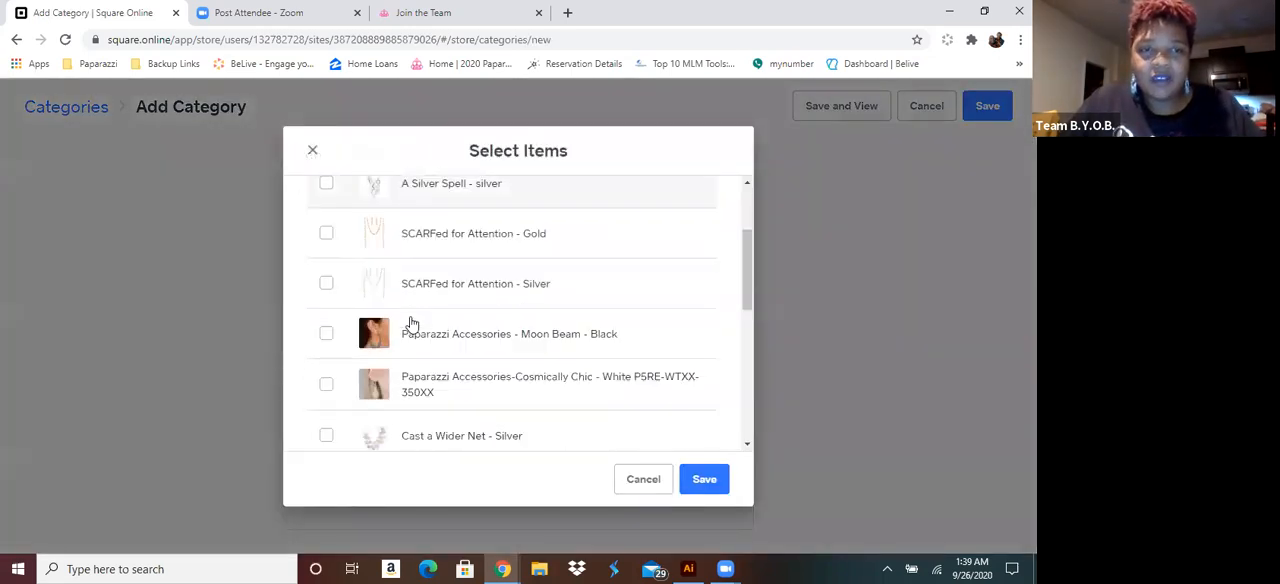
left_click(326, 248)
left_click(325, 303)
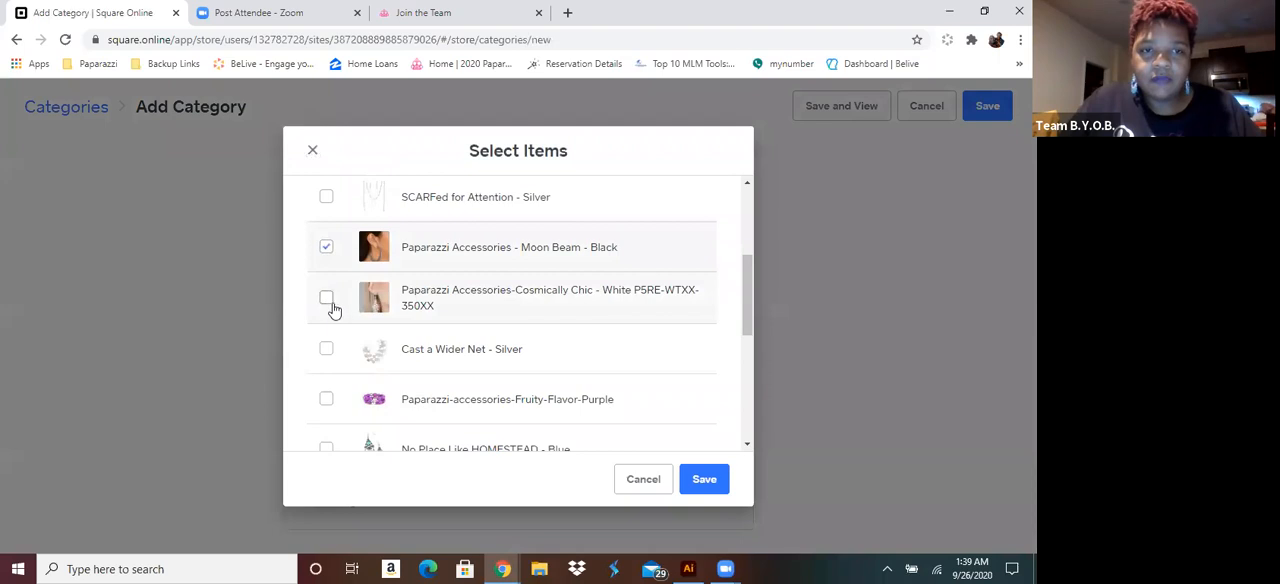
scroll(326, 260, "down", 4)
left_click(326, 223)
left_click(327, 423)
scroll(452, 404, "down", 1)
scroll(452, 404, "down", 2)
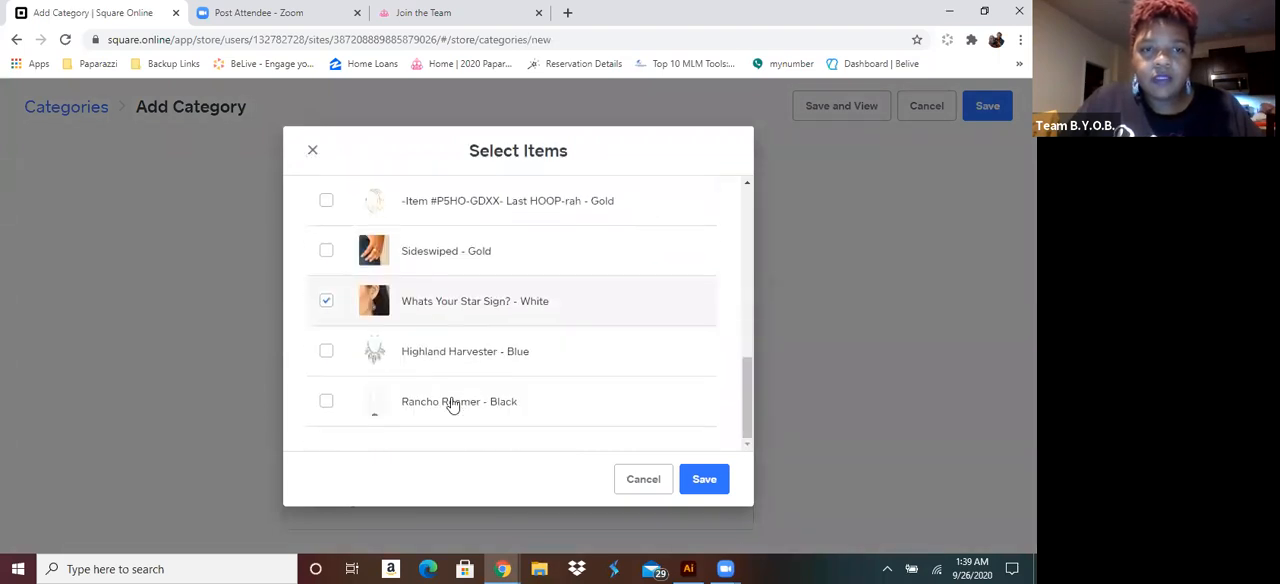
left_click(699, 482)
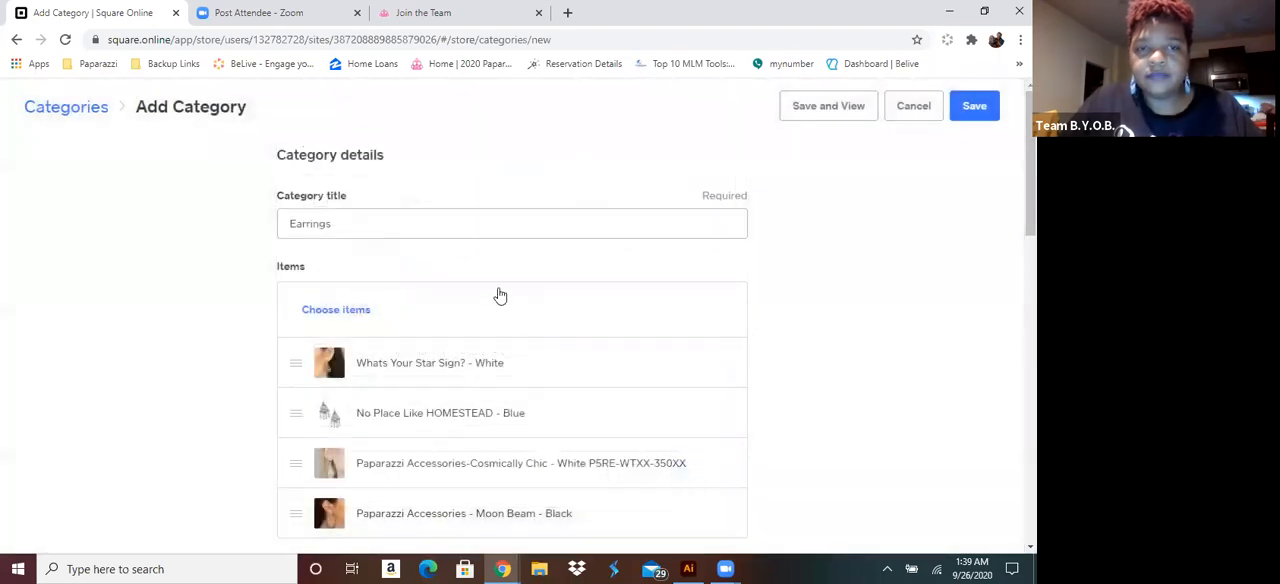
Add the earring picture 14433_2Image2Glitzi-Black_1 from the blockbusters folder as the Earrings category image
scroll(471, 346, "down", 3)
scroll(363, 309, "down", 1)
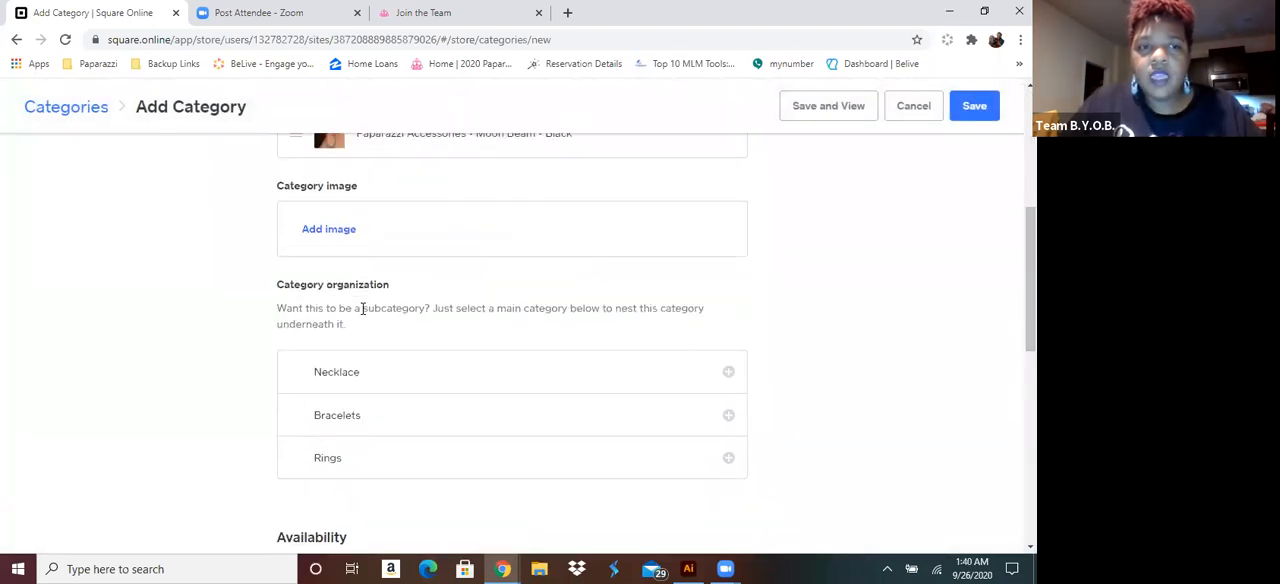
left_click(338, 235)
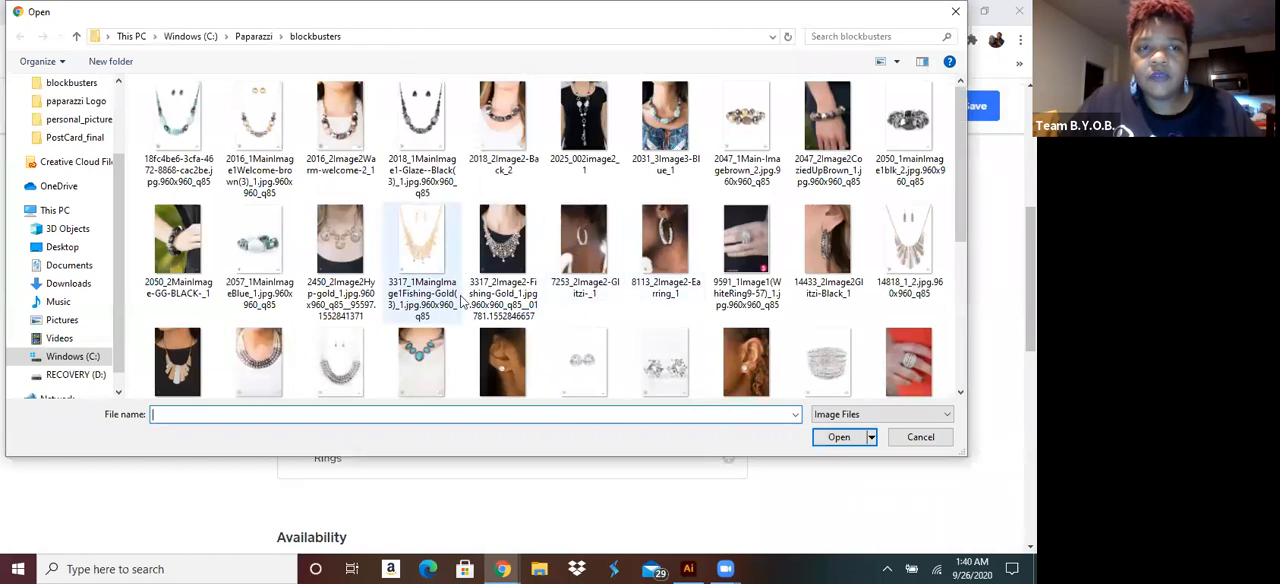
double_click(822, 243)
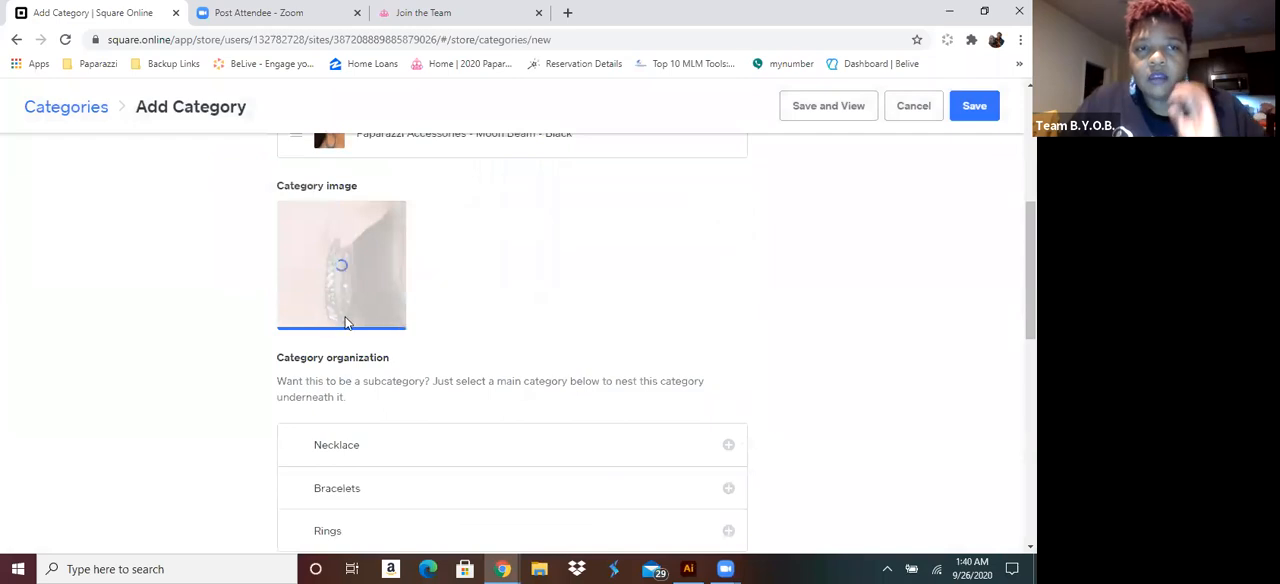
Try out nesting Earrings as a subcategory under the main categories in the category organization, and clear the selection
scroll(540, 311, "down", 2)
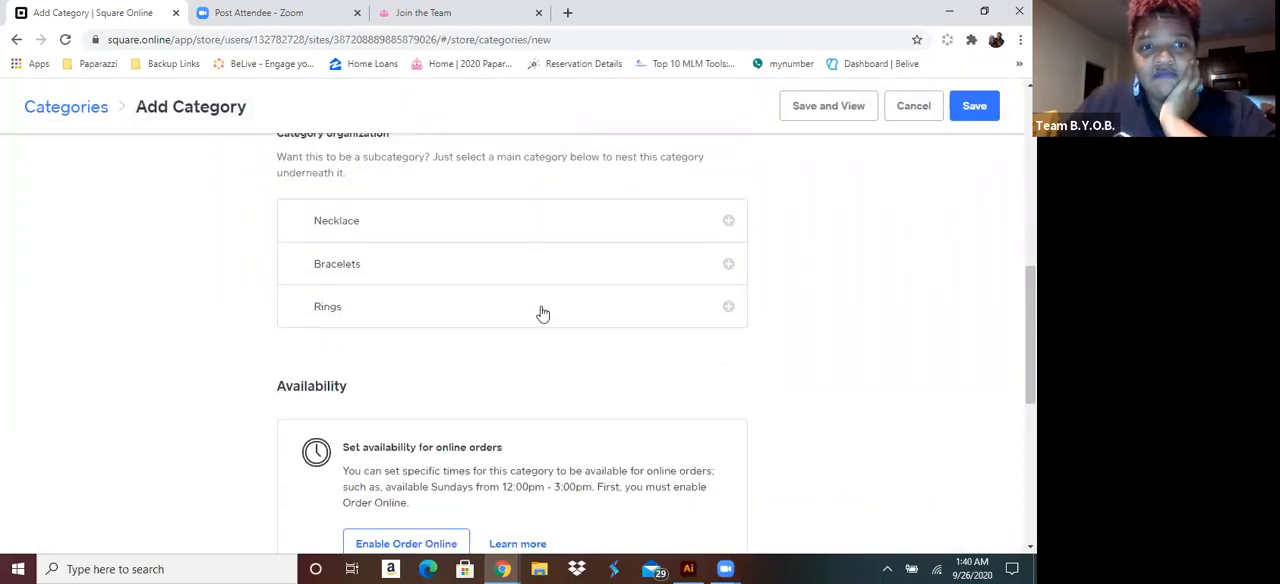
scroll(542, 314, "down", 1)
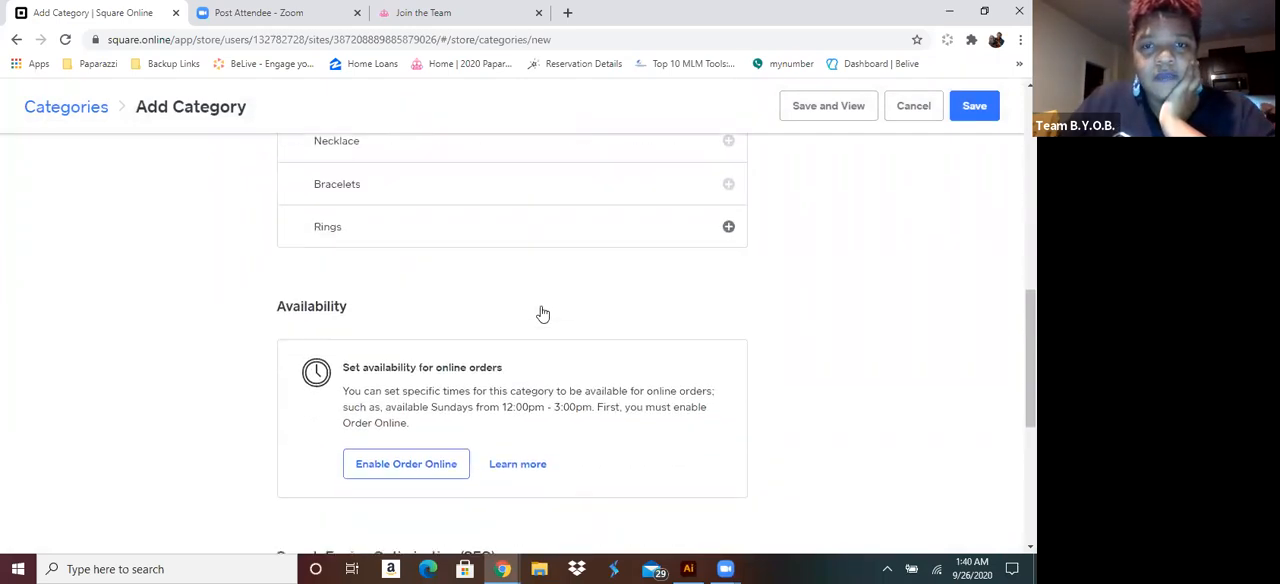
scroll(543, 313, "up", 1)
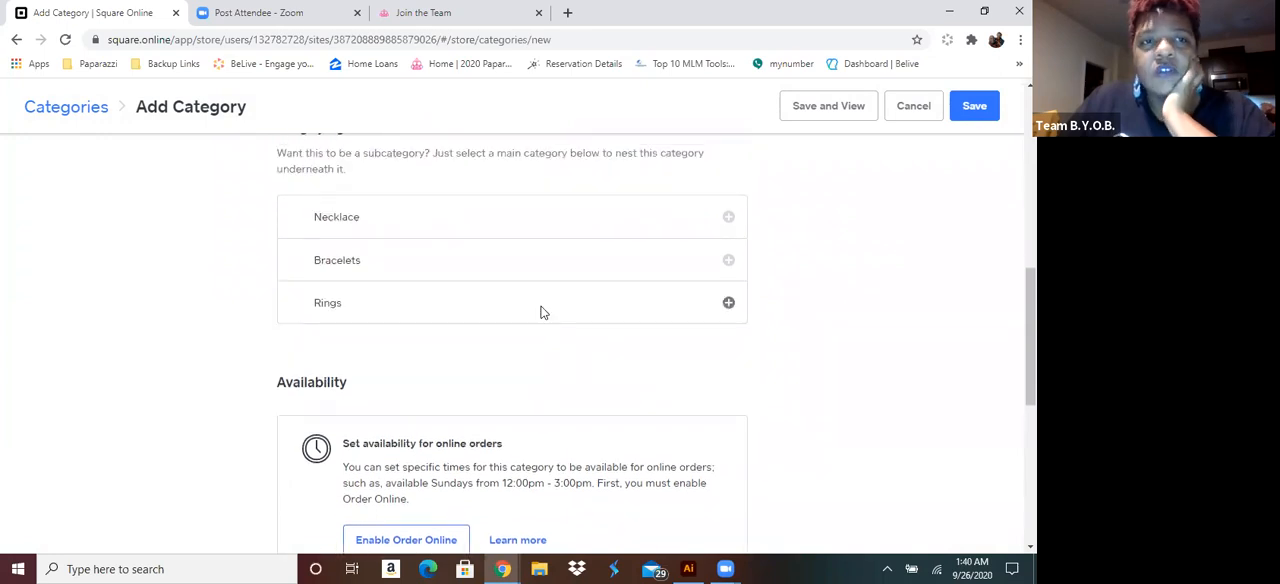
scroll(540, 313, "up", 1)
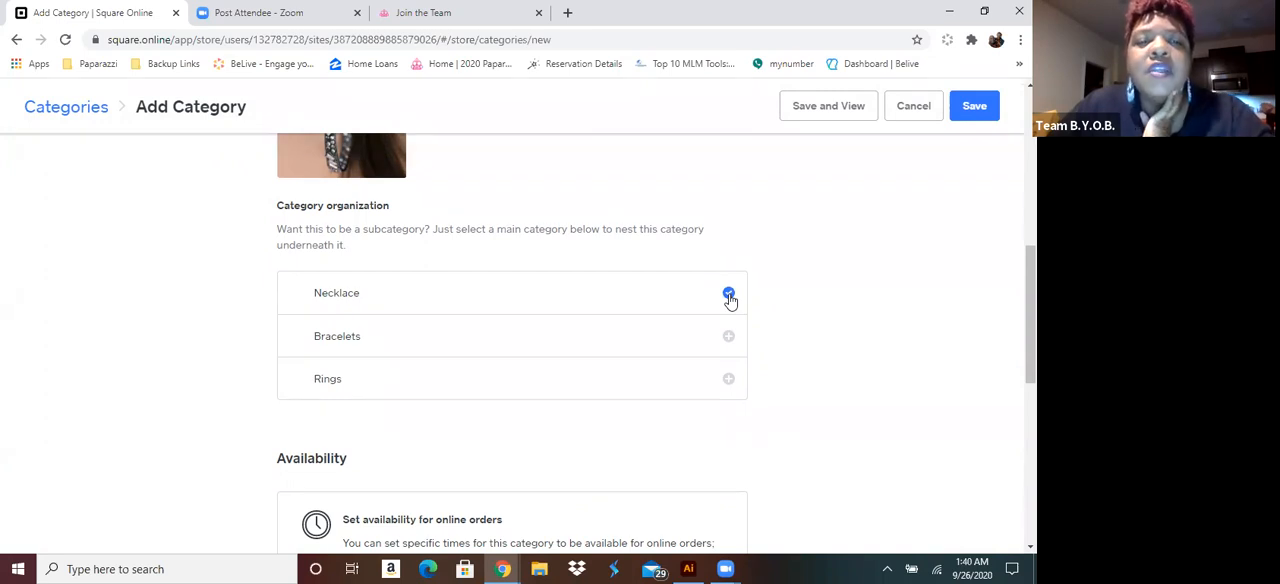
left_click(730, 337)
left_click(729, 293)
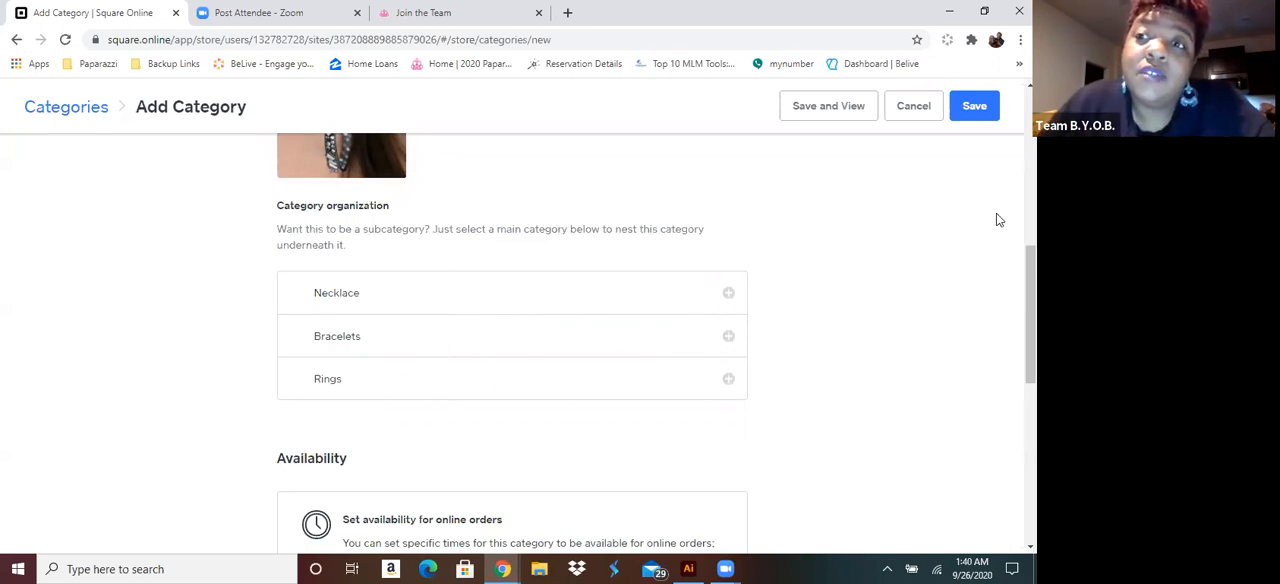
Leave the optional SEO settings unfilled and save the Earrings category
scroll(826, 393, "down", 2)
scroll(826, 393, "down", 5)
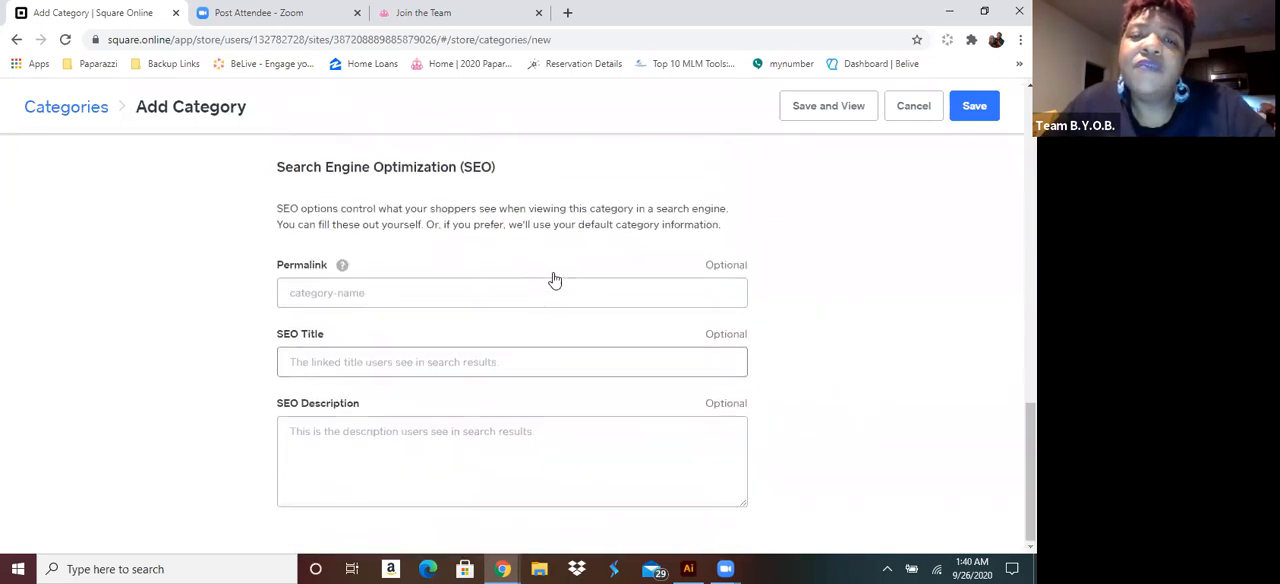
left_click(978, 107)
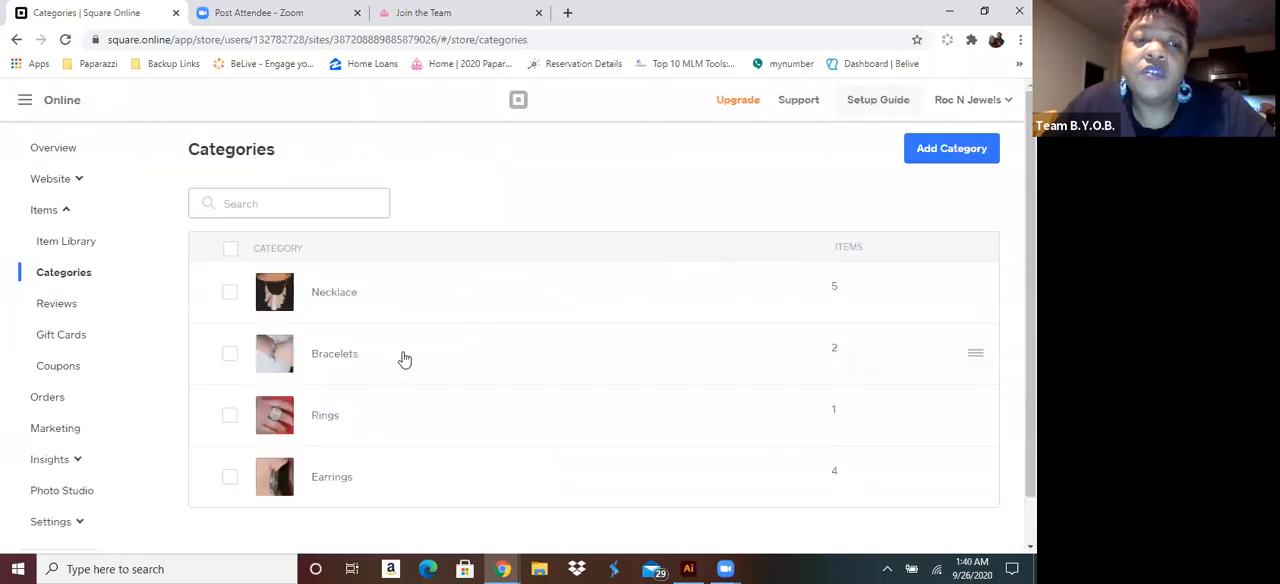
Start another new category and title it "Dainty Necklaces"
scroll(405, 359, "down", 1)
scroll(405, 359, "up", 1)
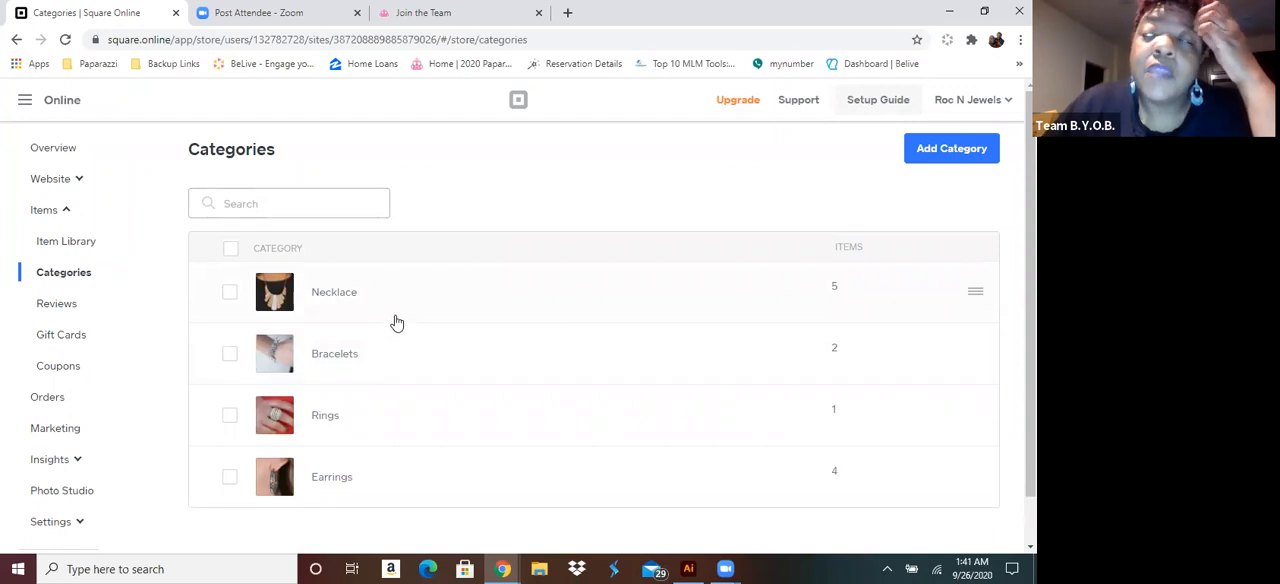
left_click(958, 150)
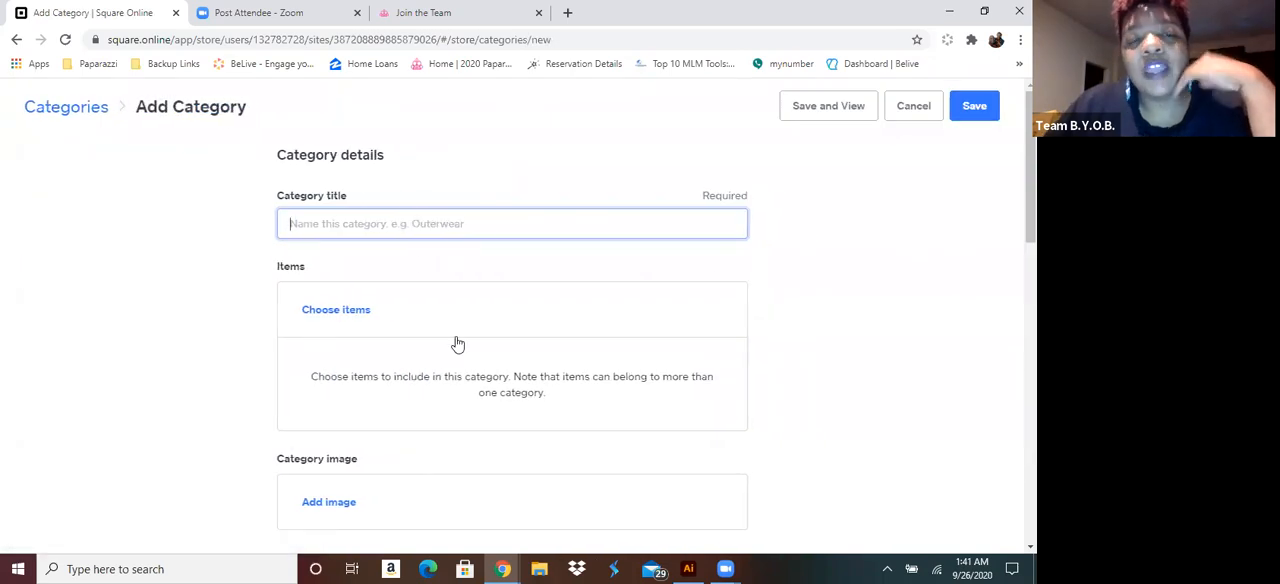
type("Dainty Neck")
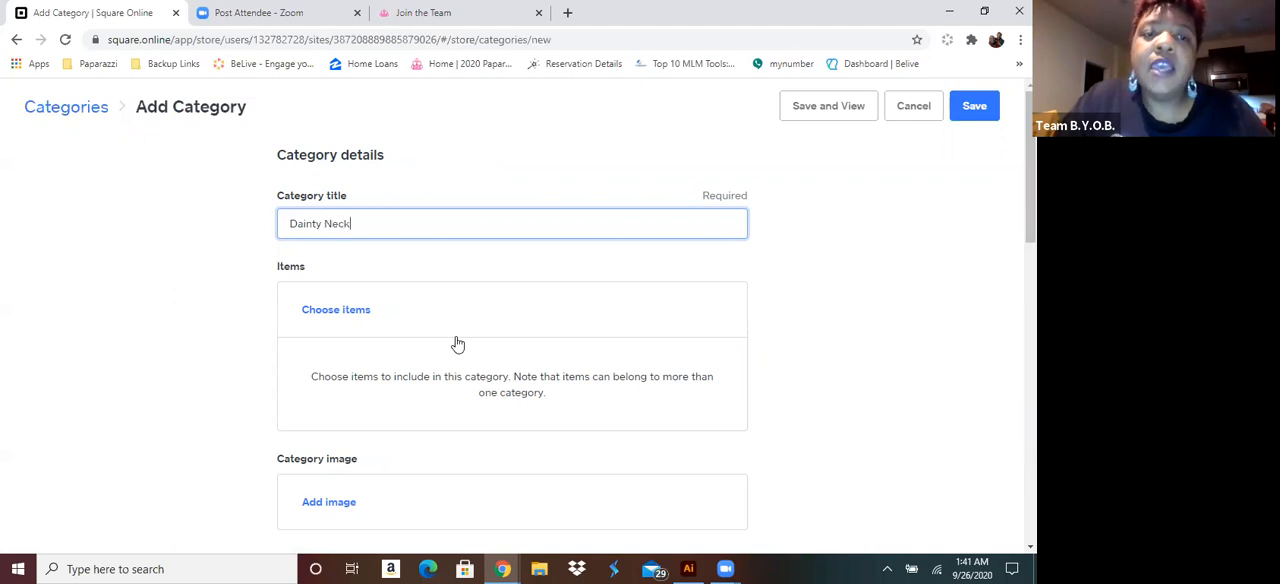
type("laces")
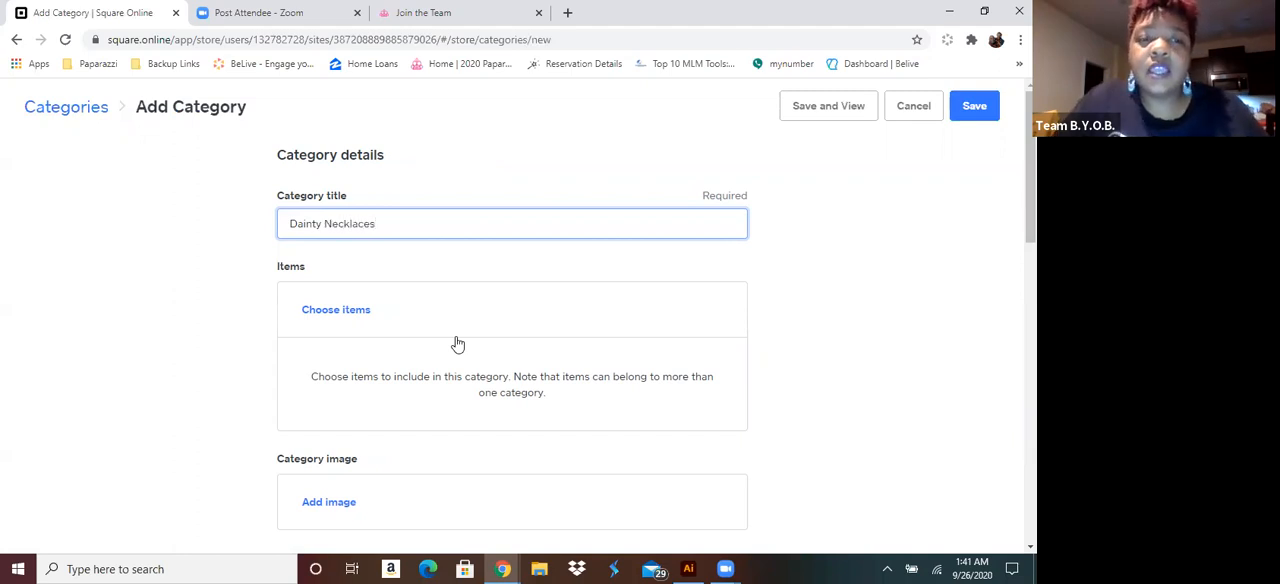
Add the item Rancho Roamer - Black to the Dainty Necklaces category
left_click(335, 311)
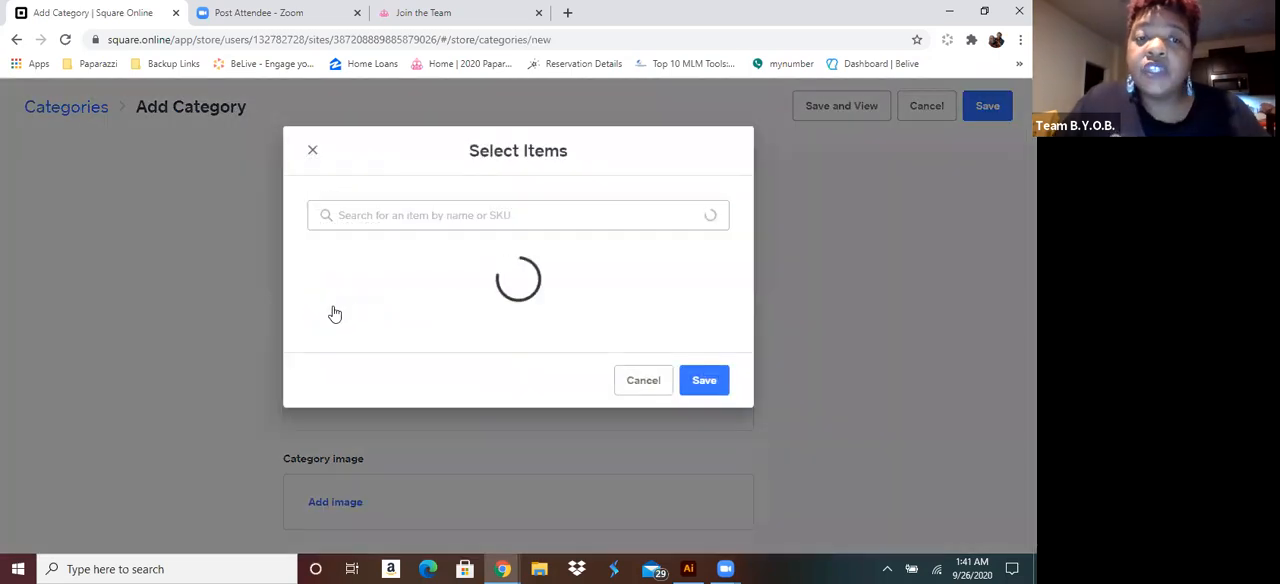
scroll(357, 325, "down", 2)
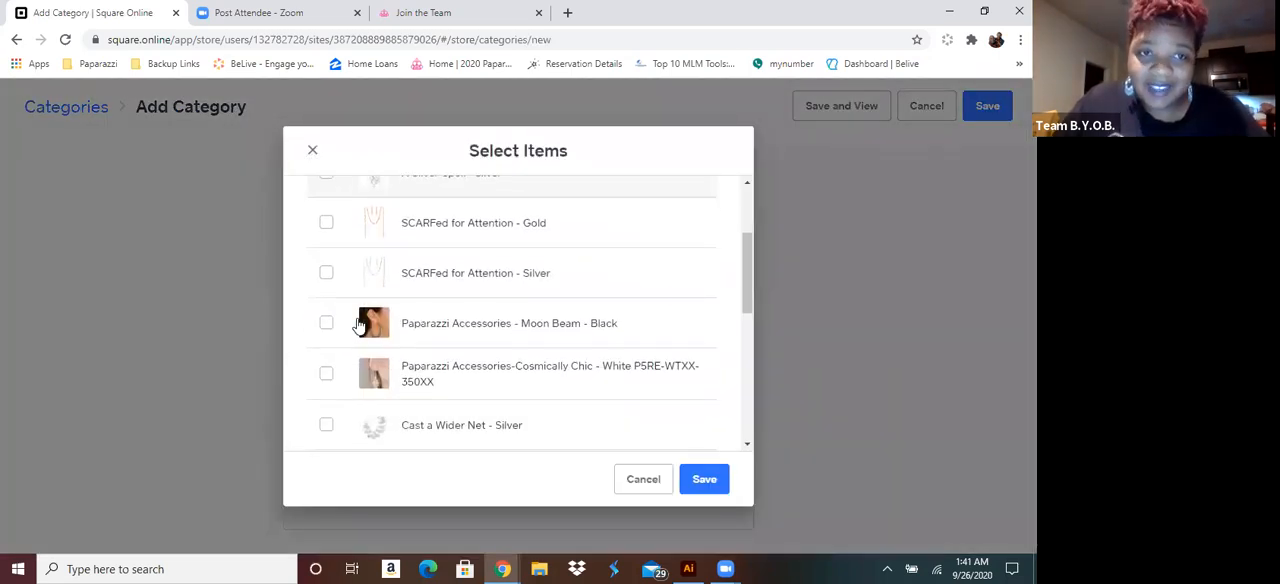
scroll(357, 325, "down", 2)
scroll(358, 325, "down", 4)
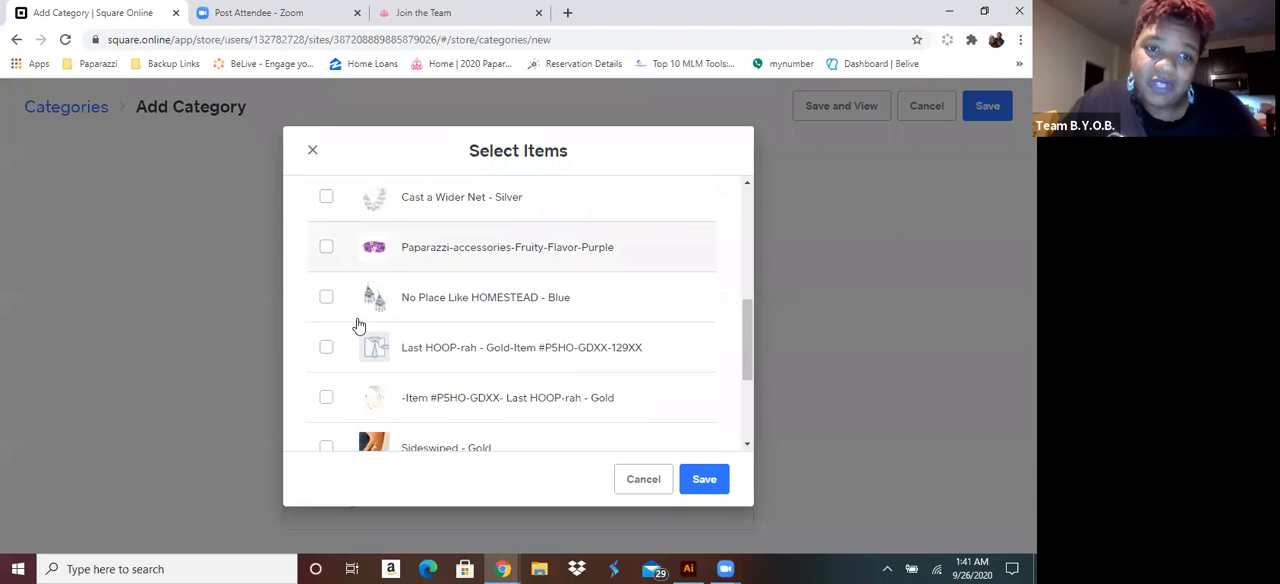
scroll(358, 325, "down", 1)
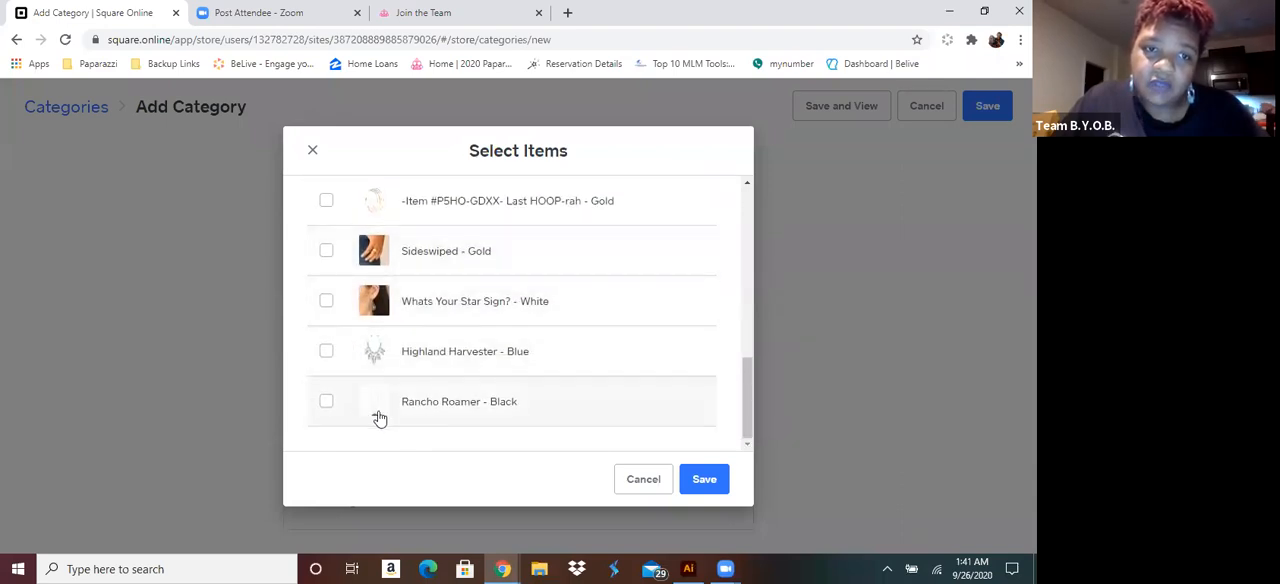
left_click(326, 402)
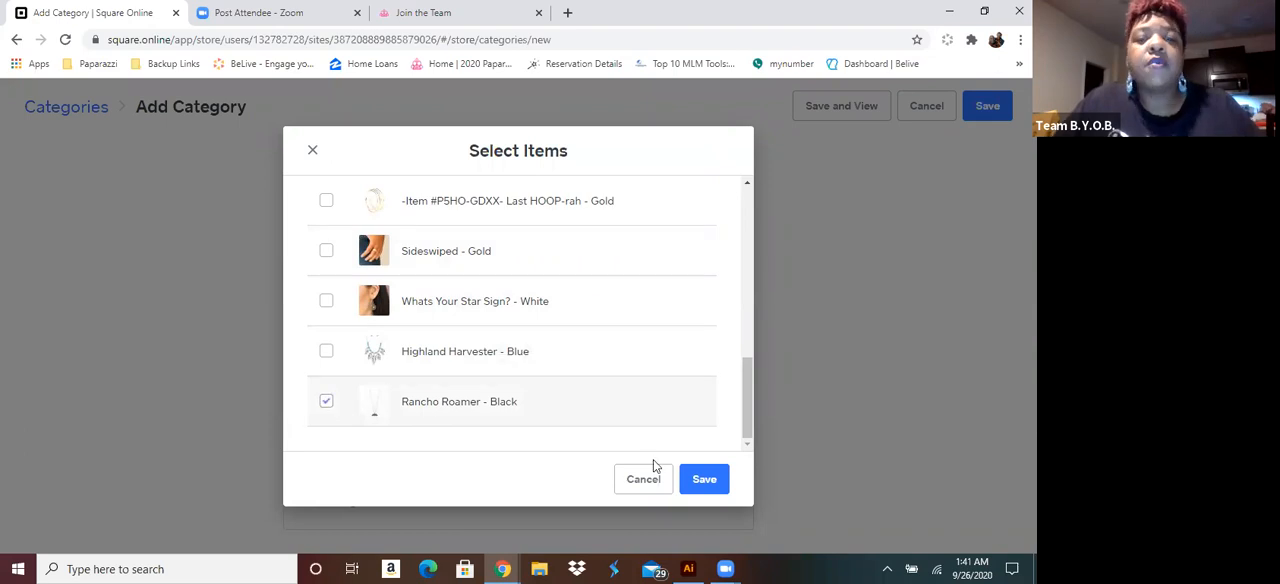
left_click(702, 481)
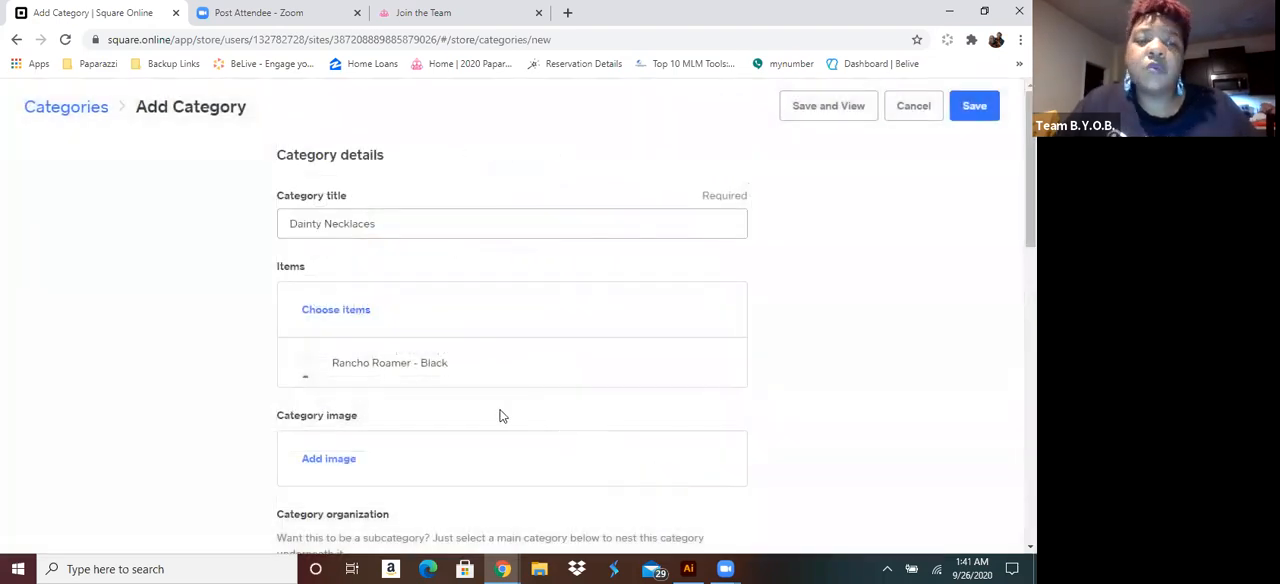
Save Dainty Necklaces as a subcategory of Necklace and check its nesting in the category list
scroll(507, 411, "down", 2)
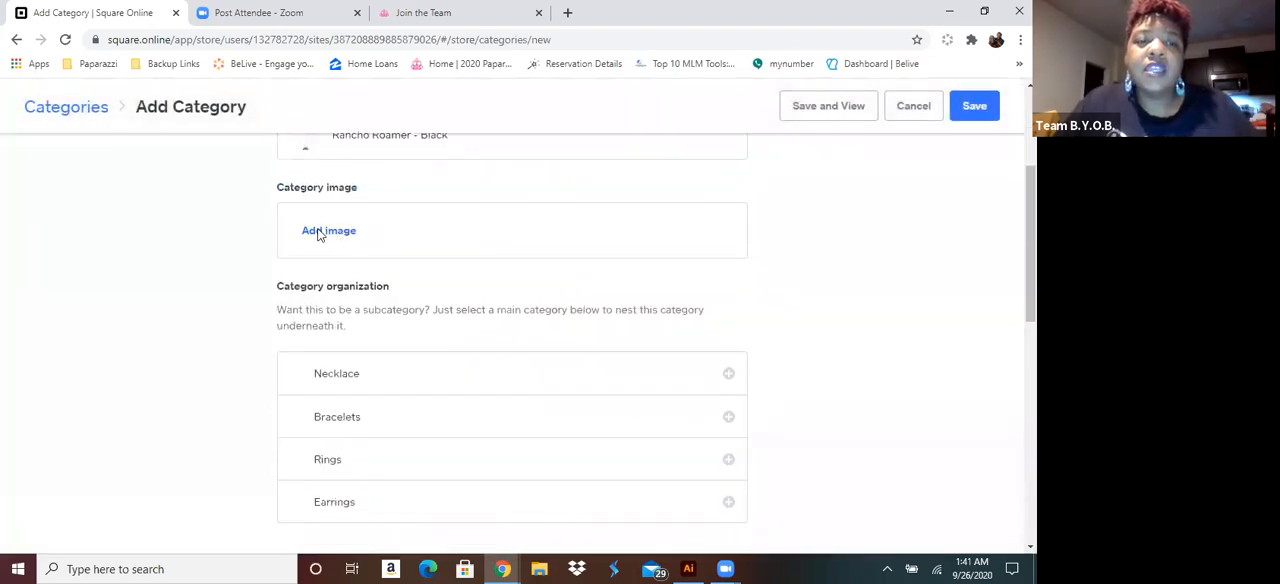
scroll(493, 306, "down", 2)
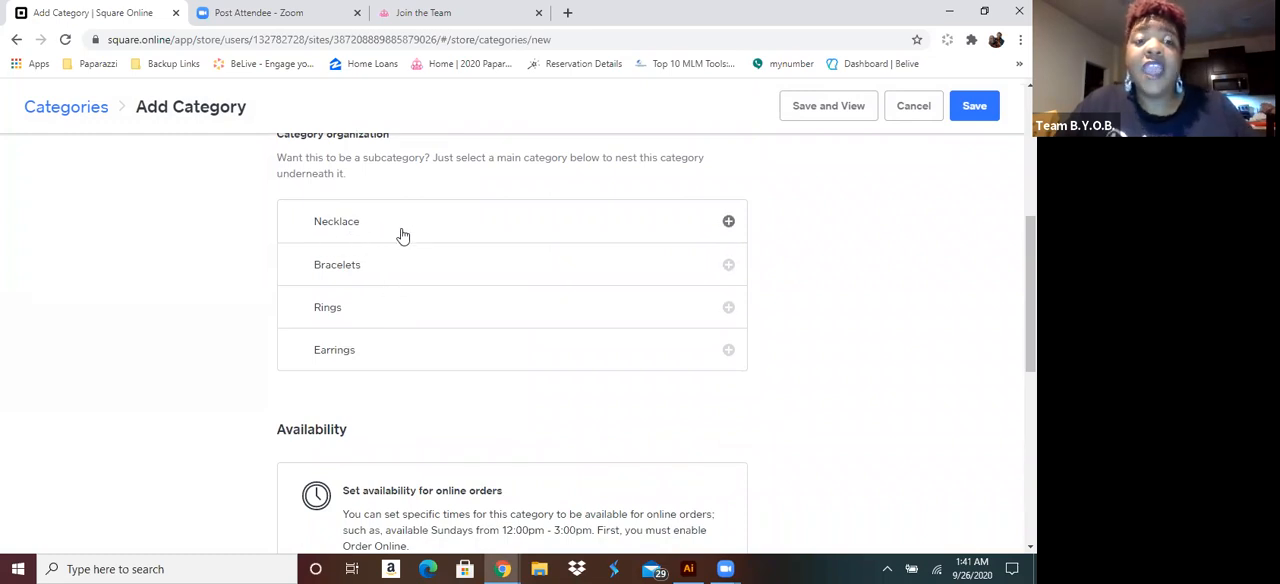
left_click(729, 222)
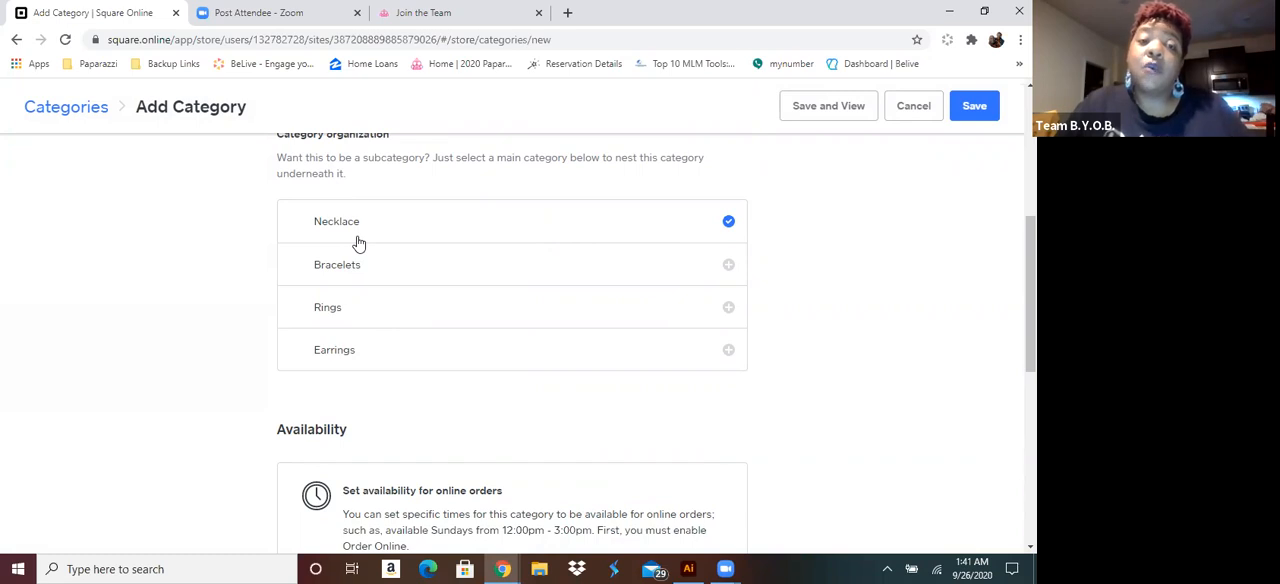
left_click(975, 112)
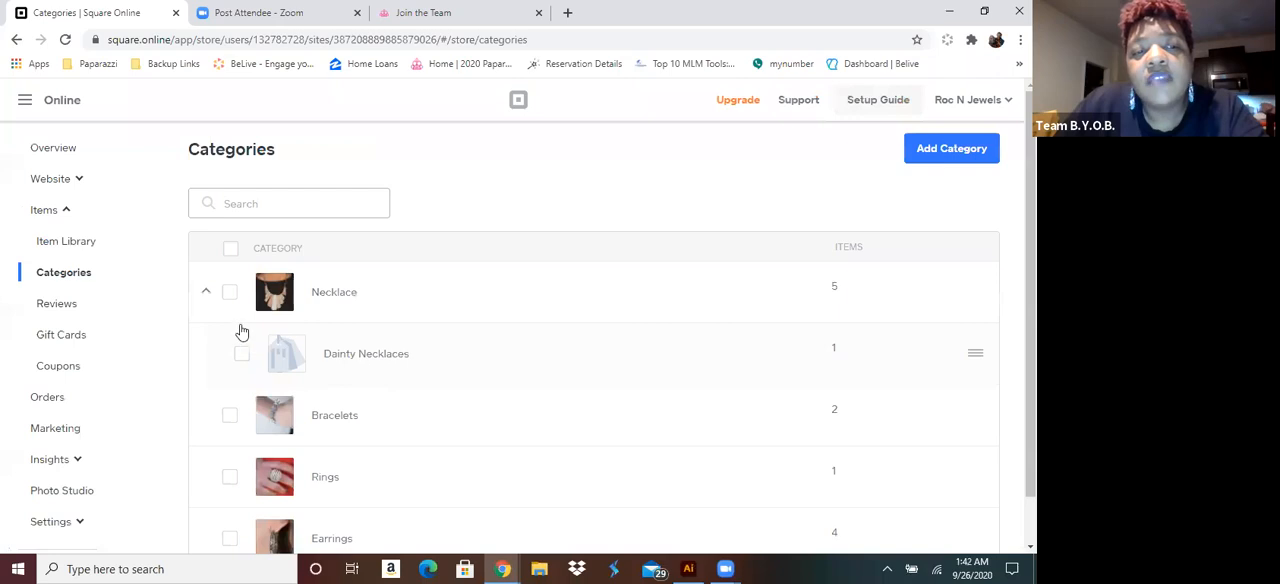
left_click(207, 296)
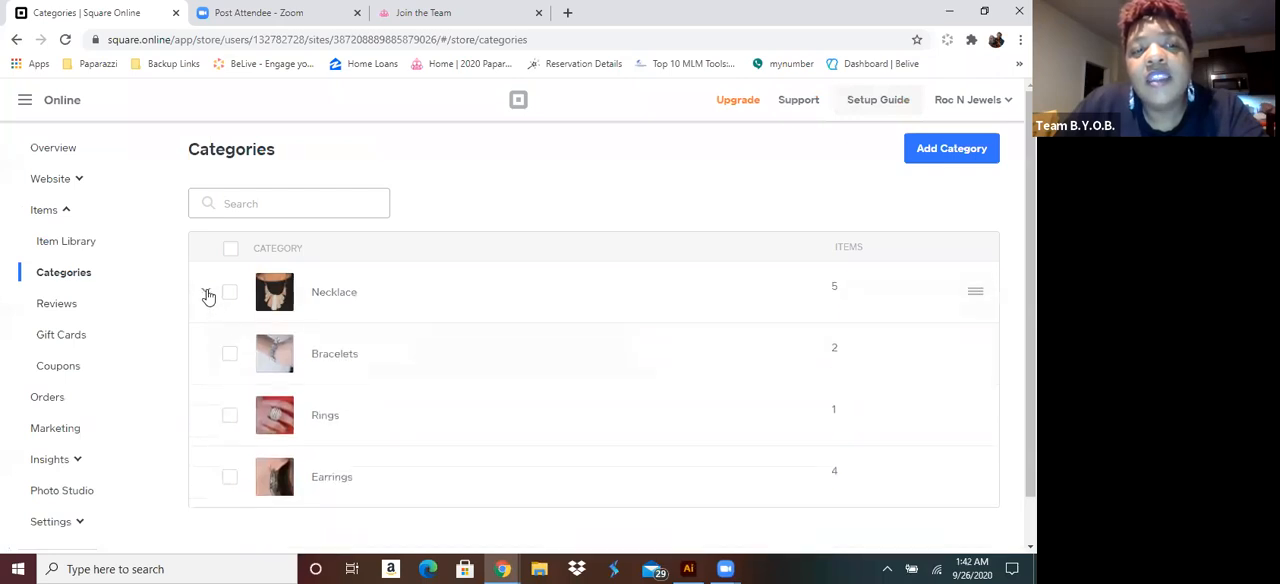
left_click(207, 296)
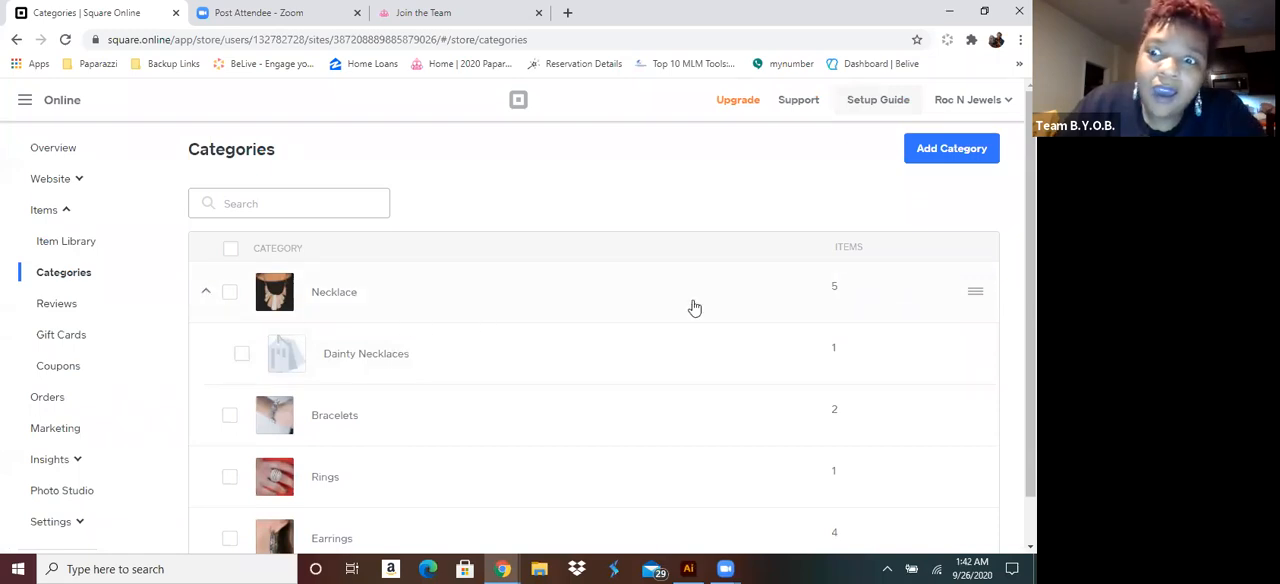
Start another new category and title it "Gold Necklaces"
left_click(942, 150)
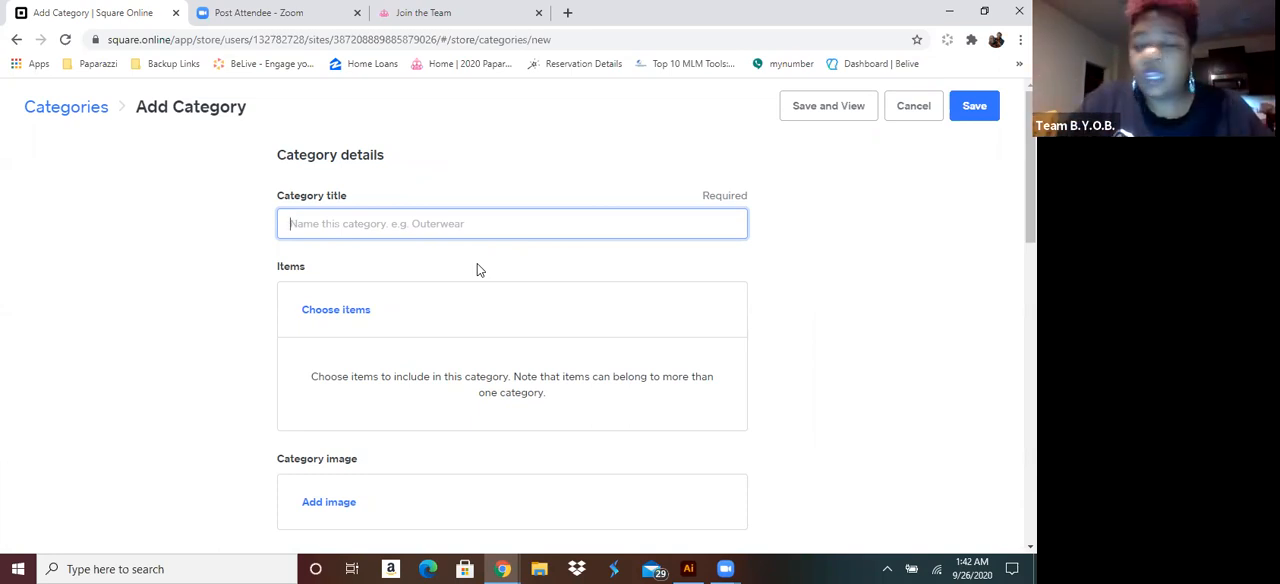
type("Go")
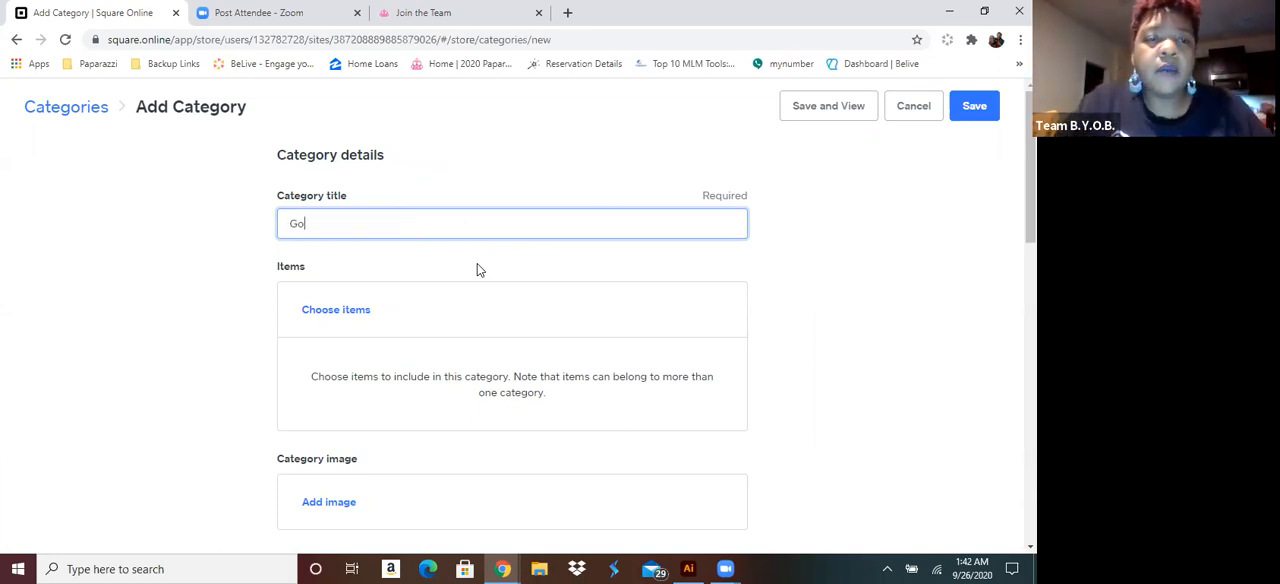
type("ld Neck")
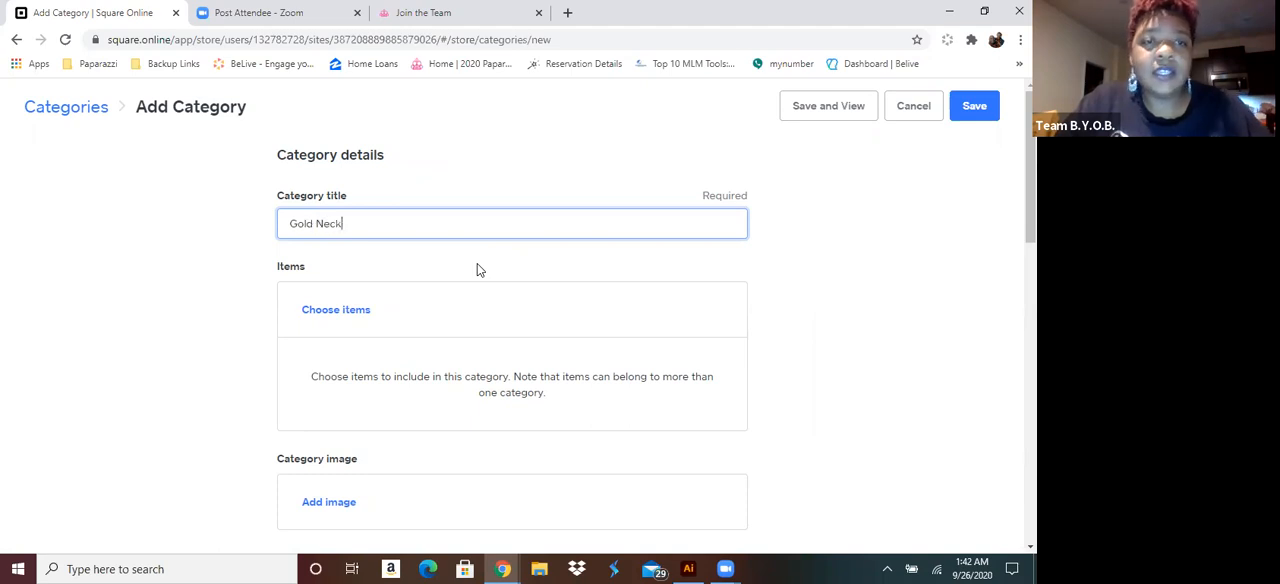
type("laces")
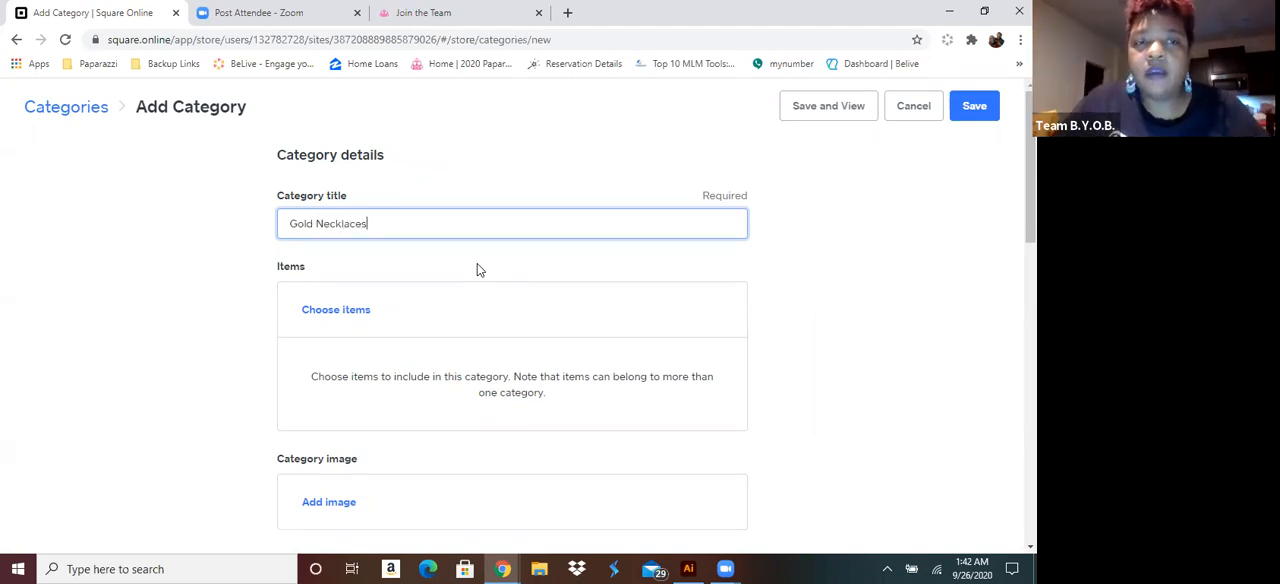
Add the items works-every-chime-gold and SCARFed for Attention - Gold to the Gold Necklaces category
left_click(337, 312)
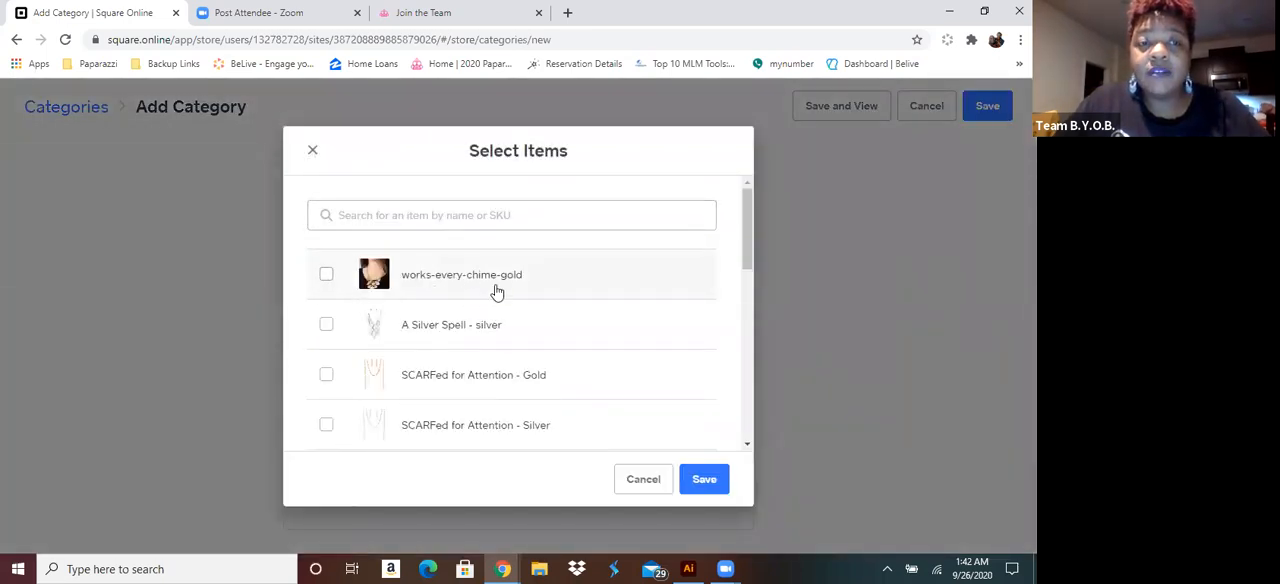
left_click(341, 295)
scroll(340, 315, "down", 1)
left_click(326, 298)
scroll(392, 352, "down", 4)
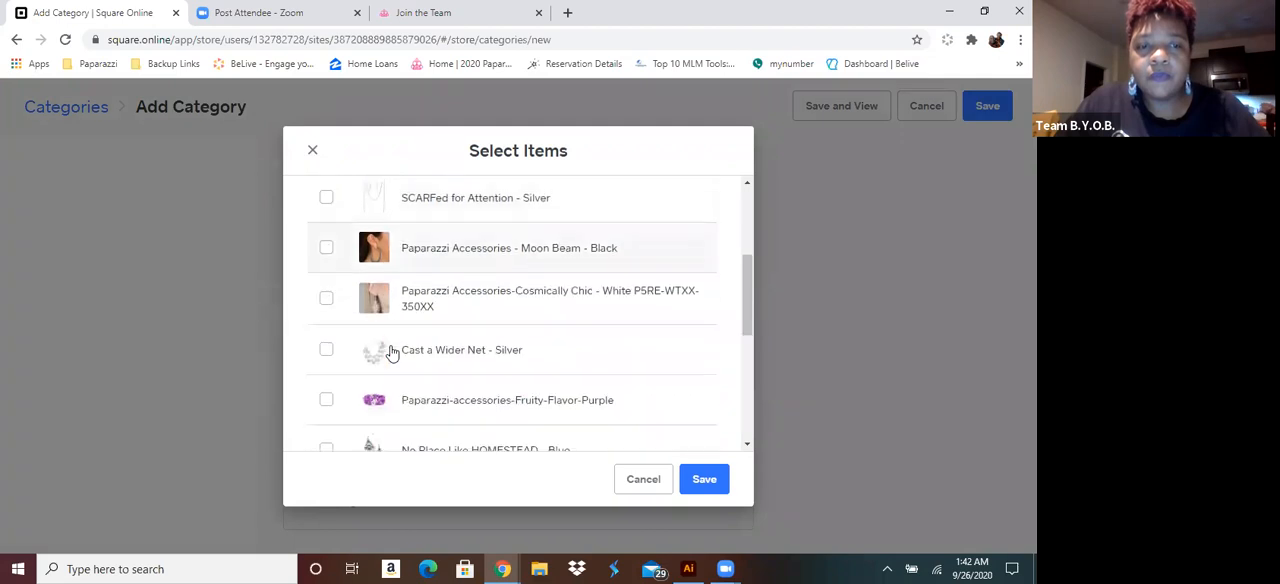
scroll(392, 353, "down", 1)
scroll(392, 352, "down", 2)
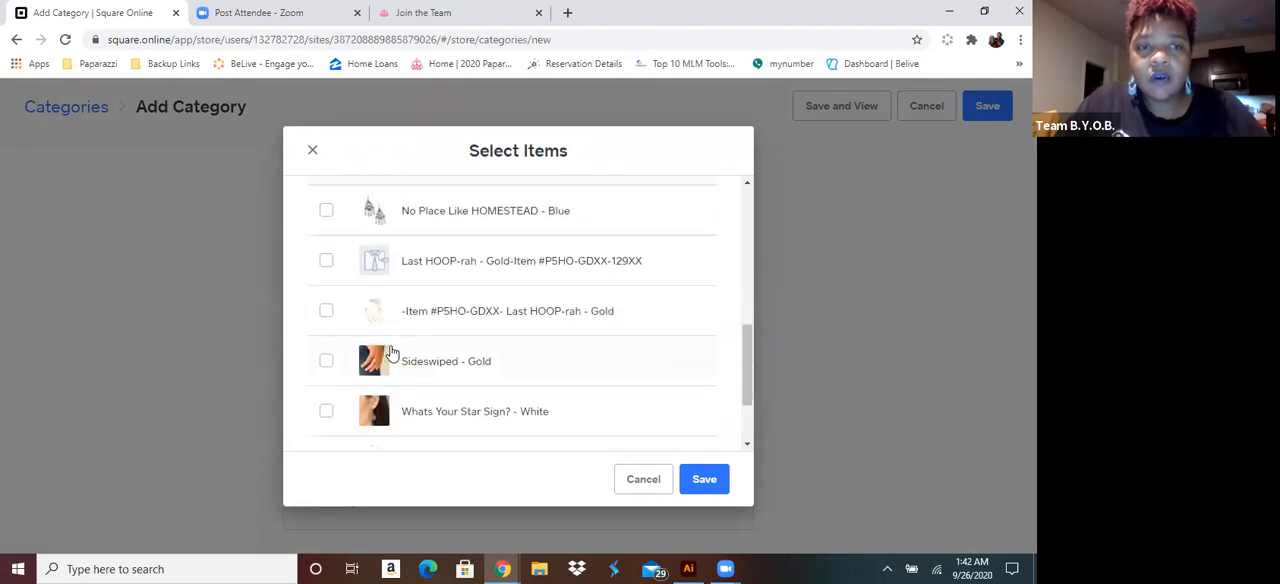
scroll(392, 352, "down", 1)
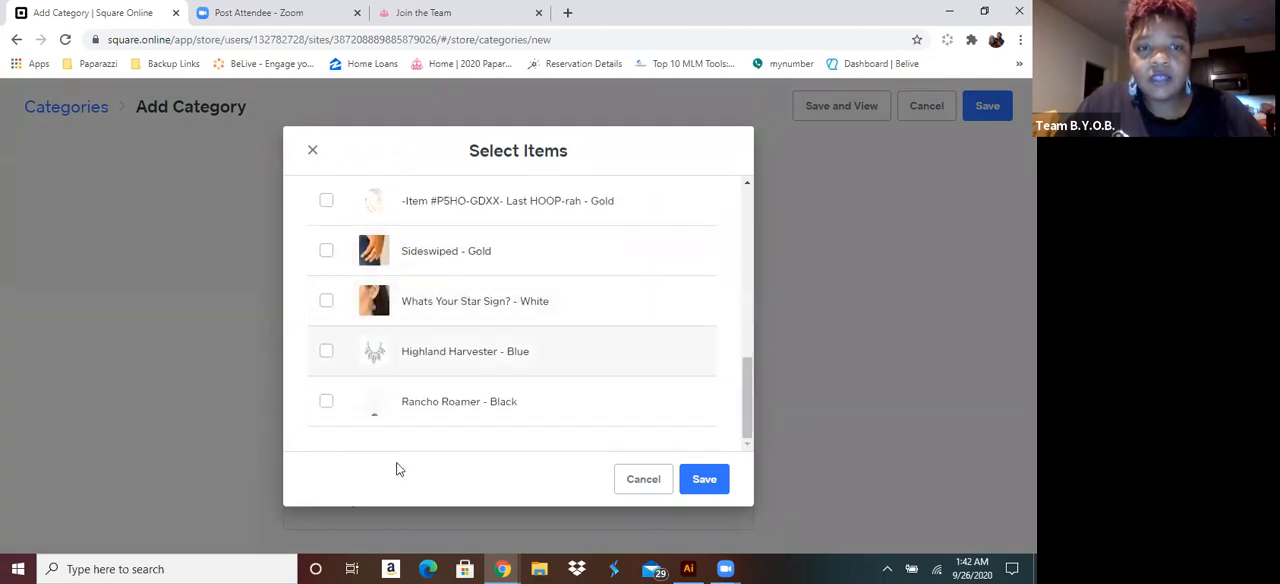
left_click(705, 480)
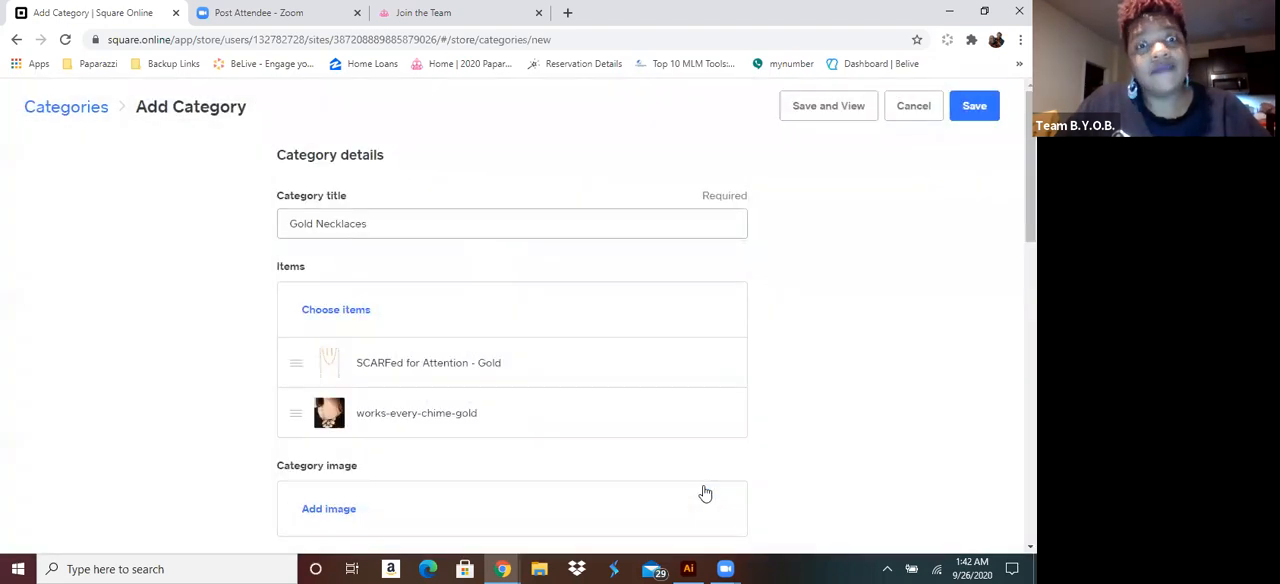
Set the Gold Necklaces category image to the 3317_2Image2-Fishing-Gold_1 picture from the blockbusters folder
scroll(609, 420, "down", 3)
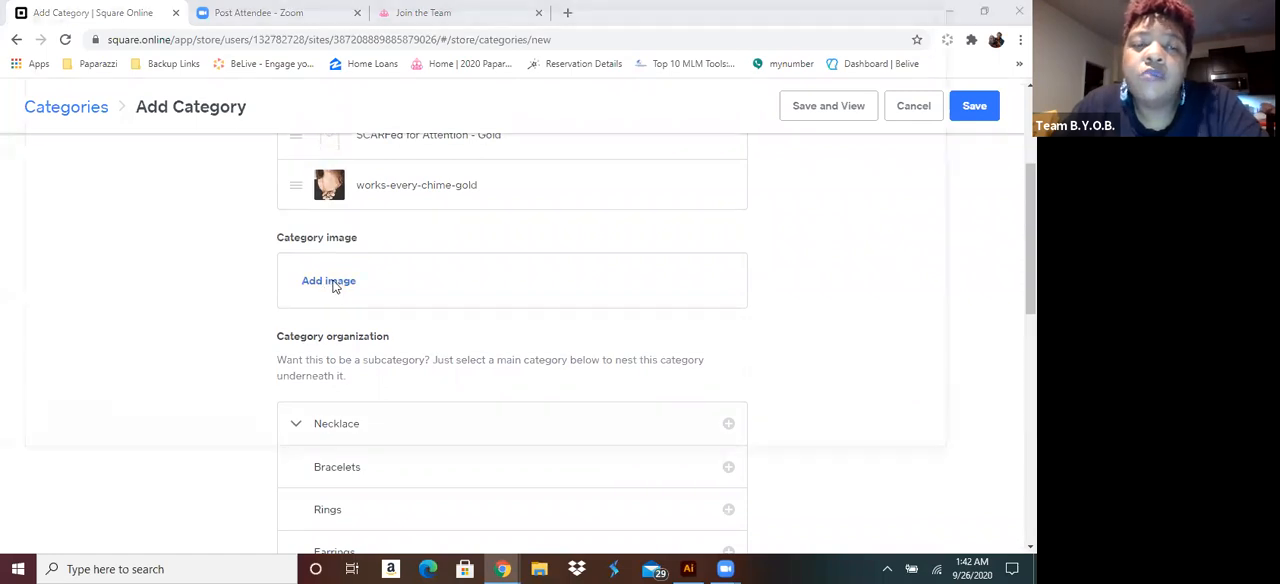
left_click(330, 281)
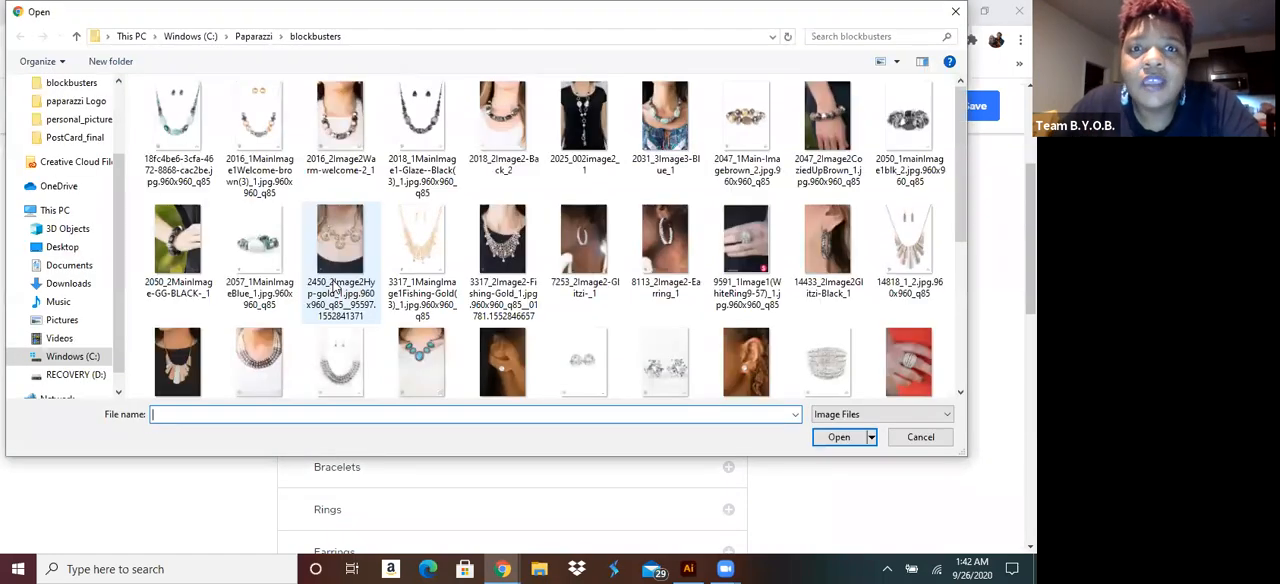
left_click(506, 249)
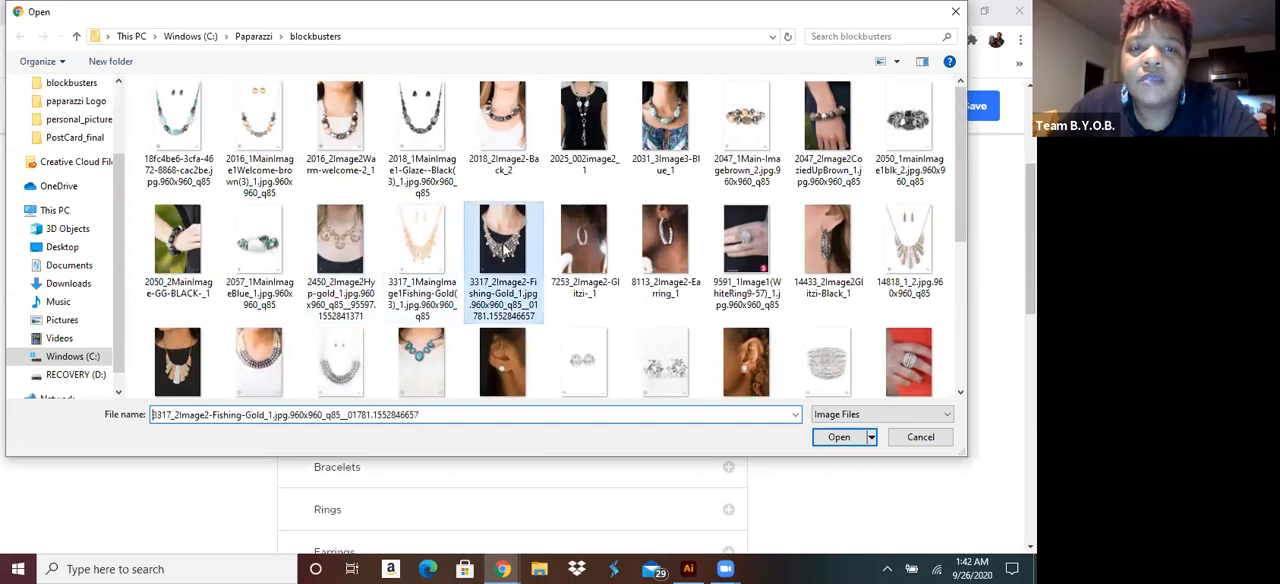
double_click(506, 249)
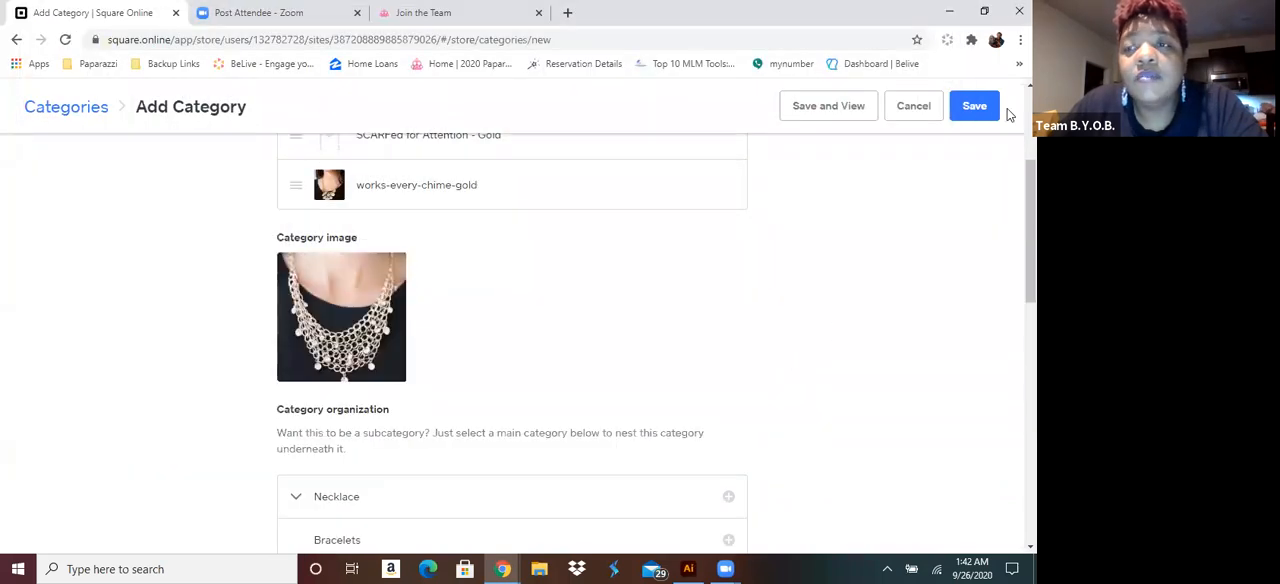
Nest the Gold Necklaces category under the main category Necklace and save it
scroll(712, 340, "down", 3)
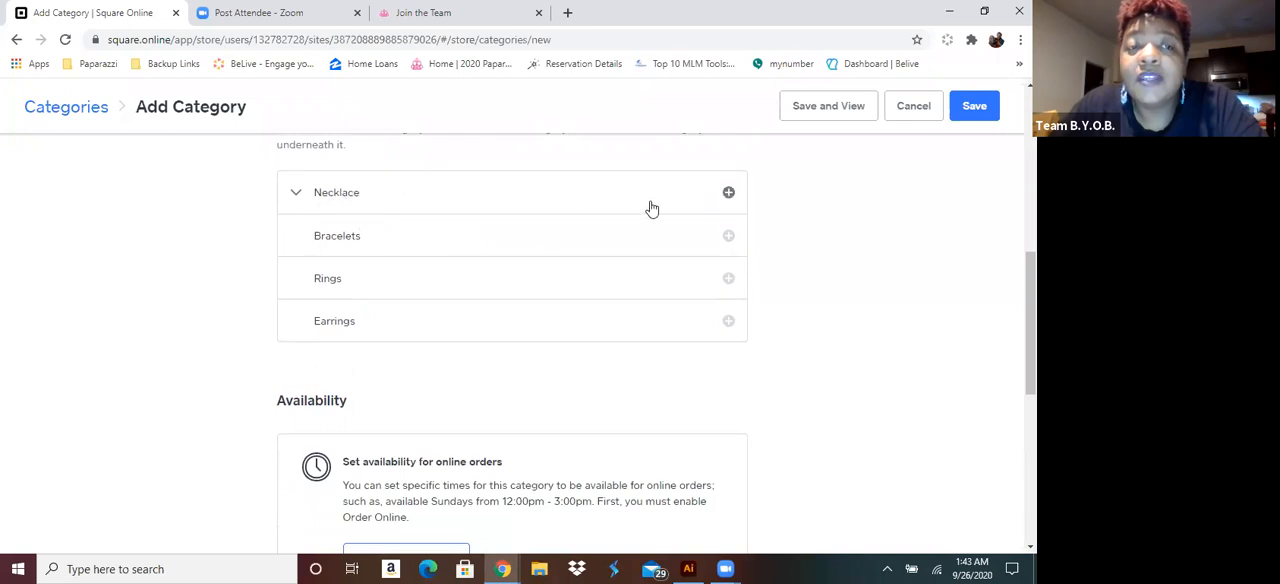
left_click(729, 194)
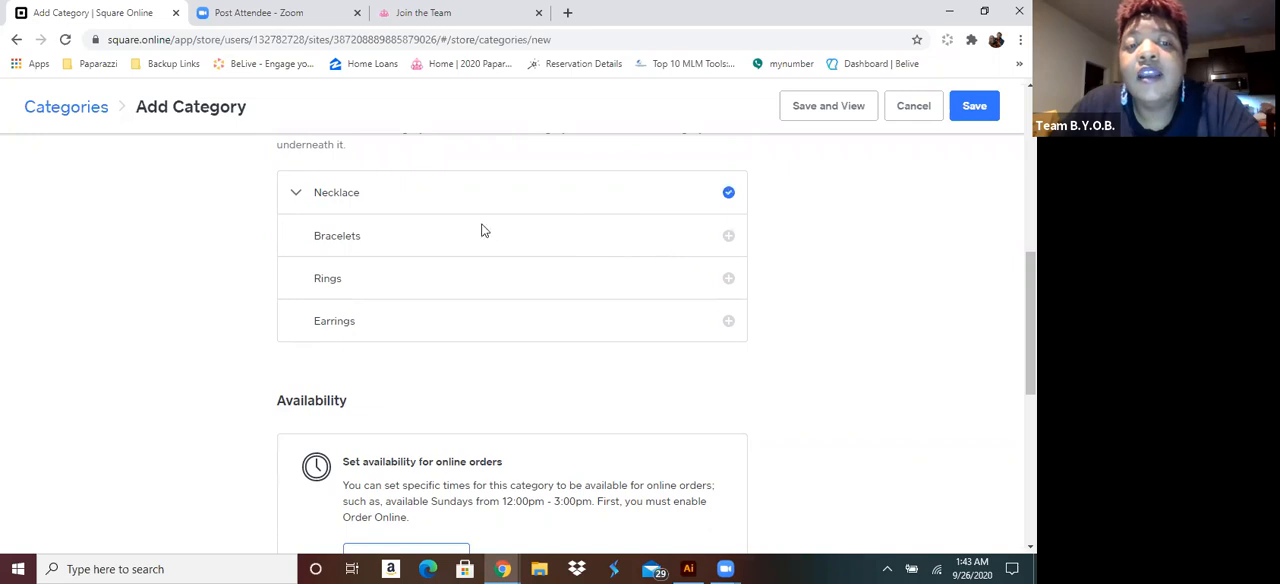
left_click(968, 107)
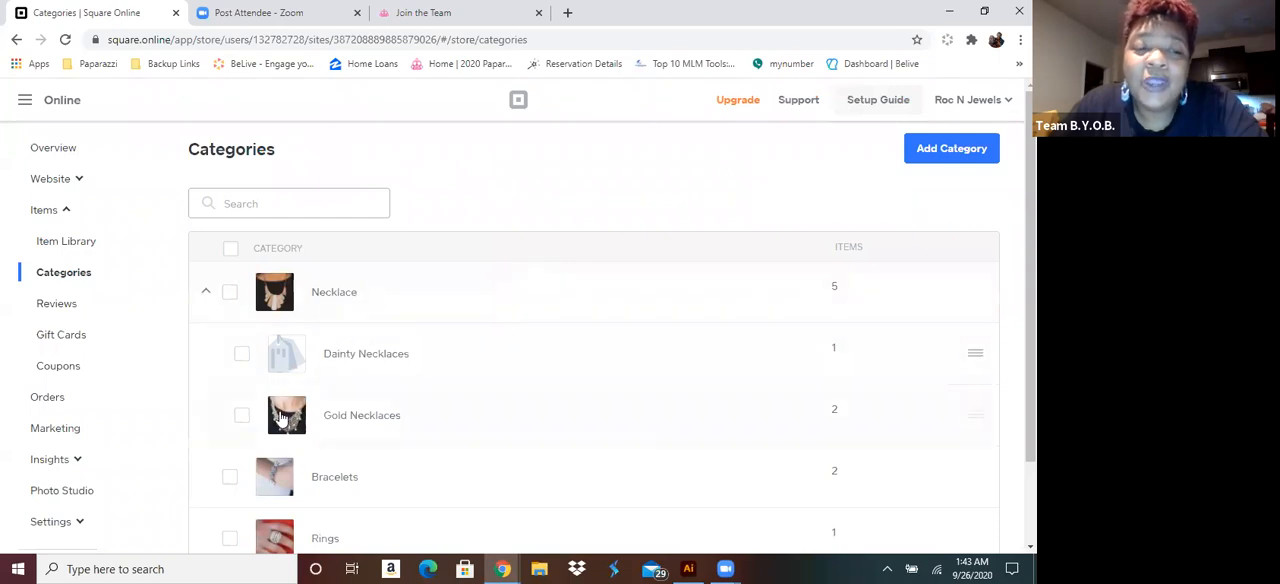
Collapse and re-expand the Necklace category to review its subcategories in the category list
scroll(288, 360, "down", 1)
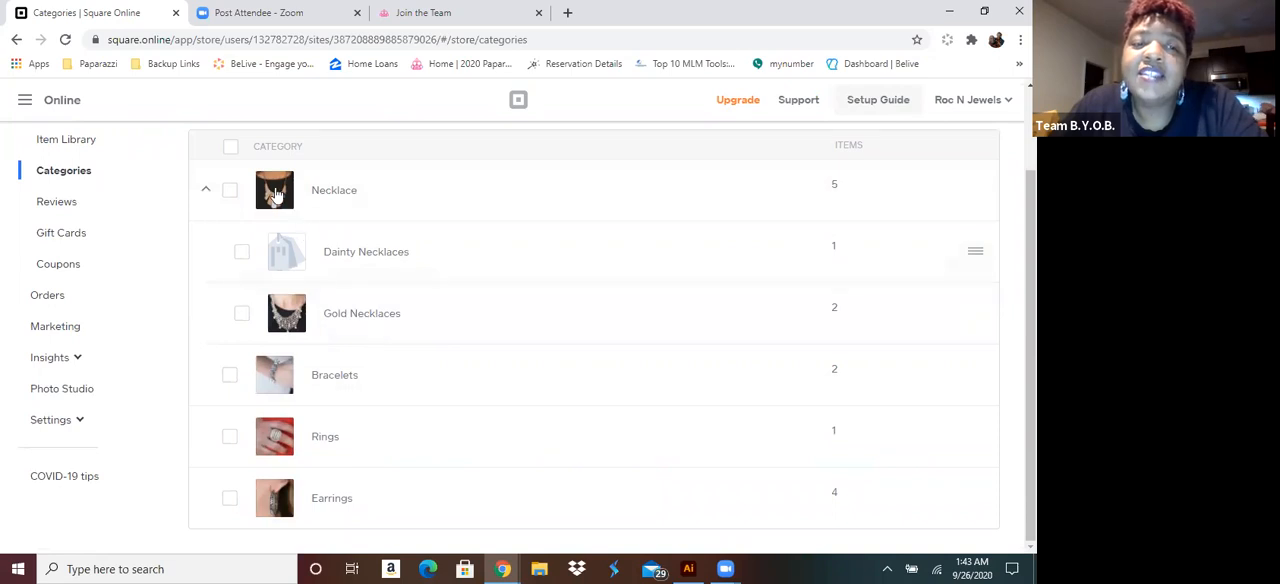
left_click(206, 193)
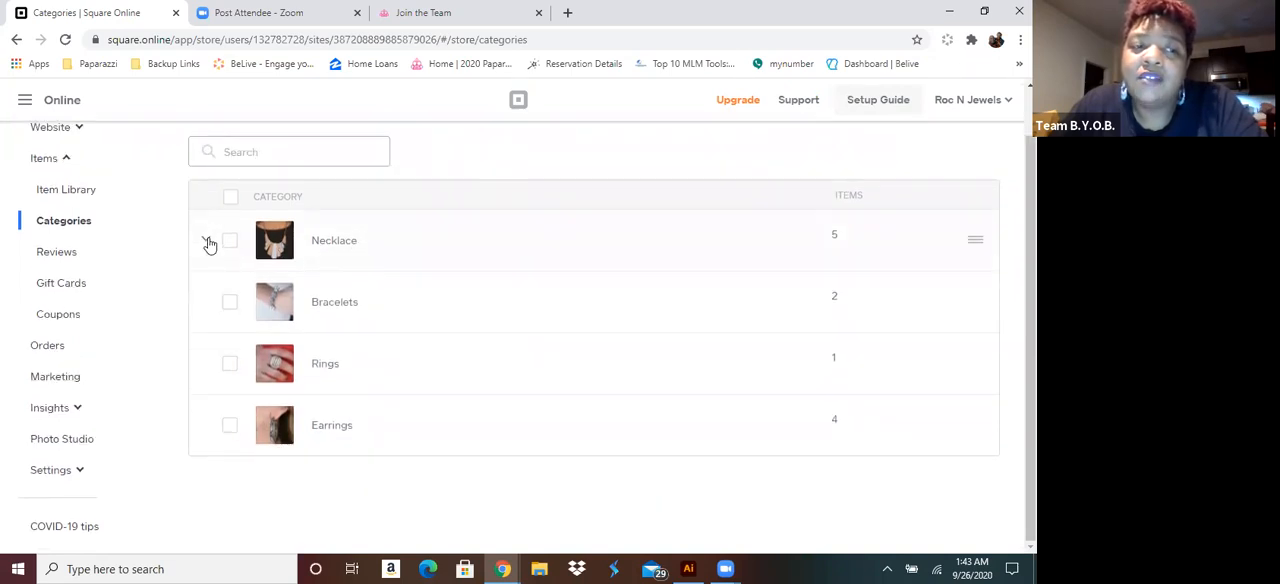
left_click(208, 244)
scroll(206, 243, "down", 1)
scroll(840, 247, "up", 1)
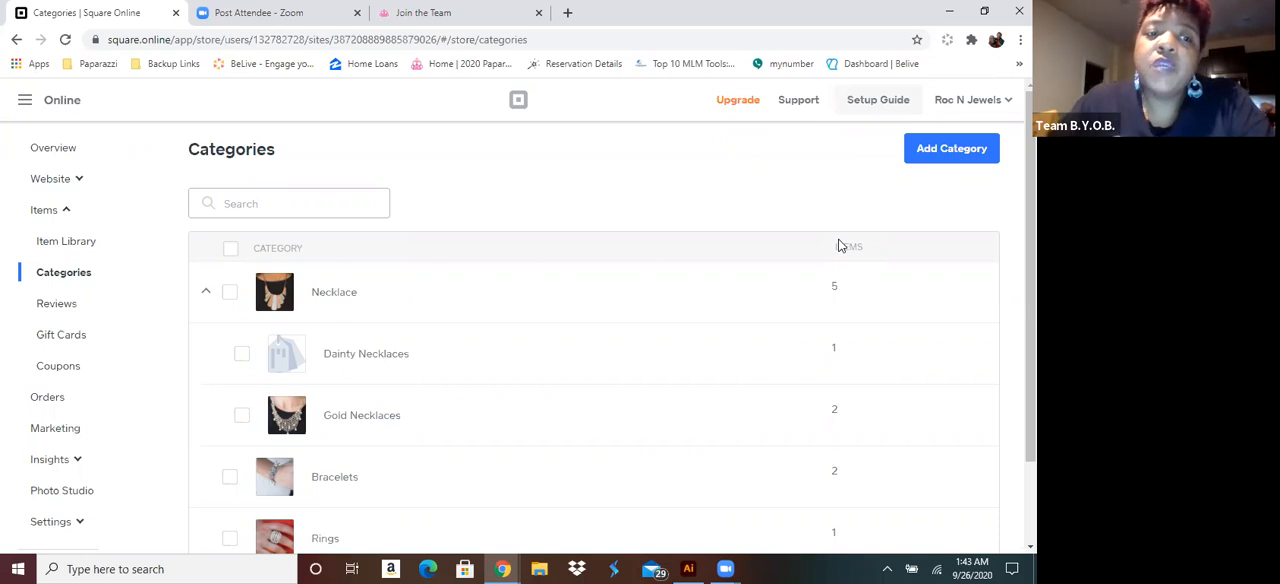
Start a category titled "Long Necklaces" and add A Silver Spell - silver, SCARFed for Attention - Gold and - Silver, and Rancho Roamer - Black
left_click(948, 148)
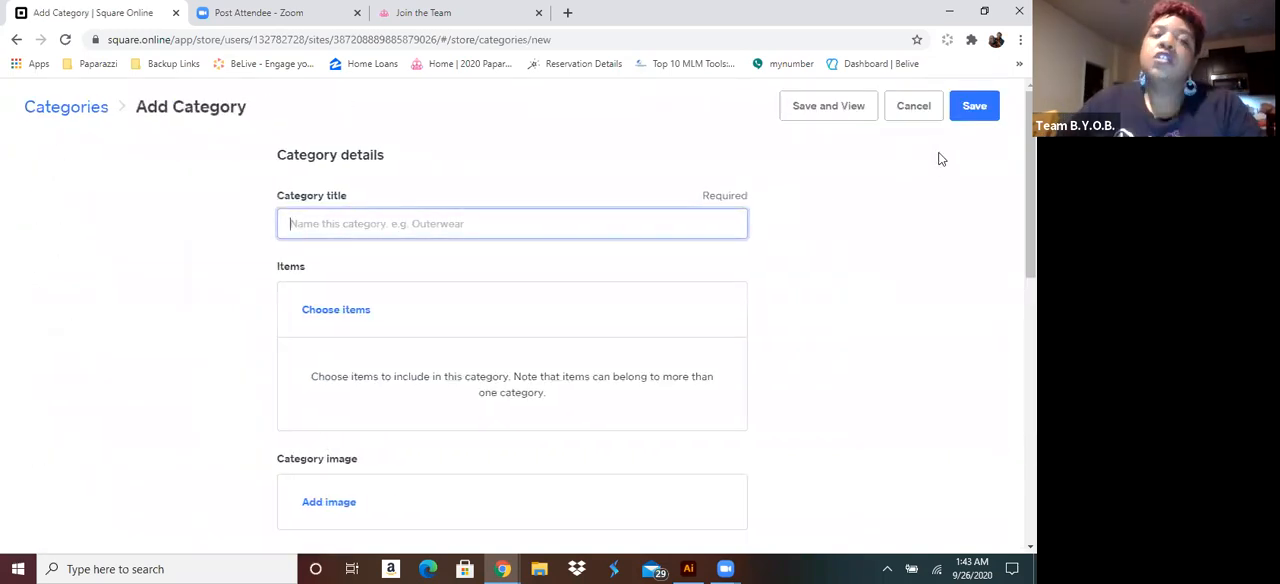
type("Long Necklaces")
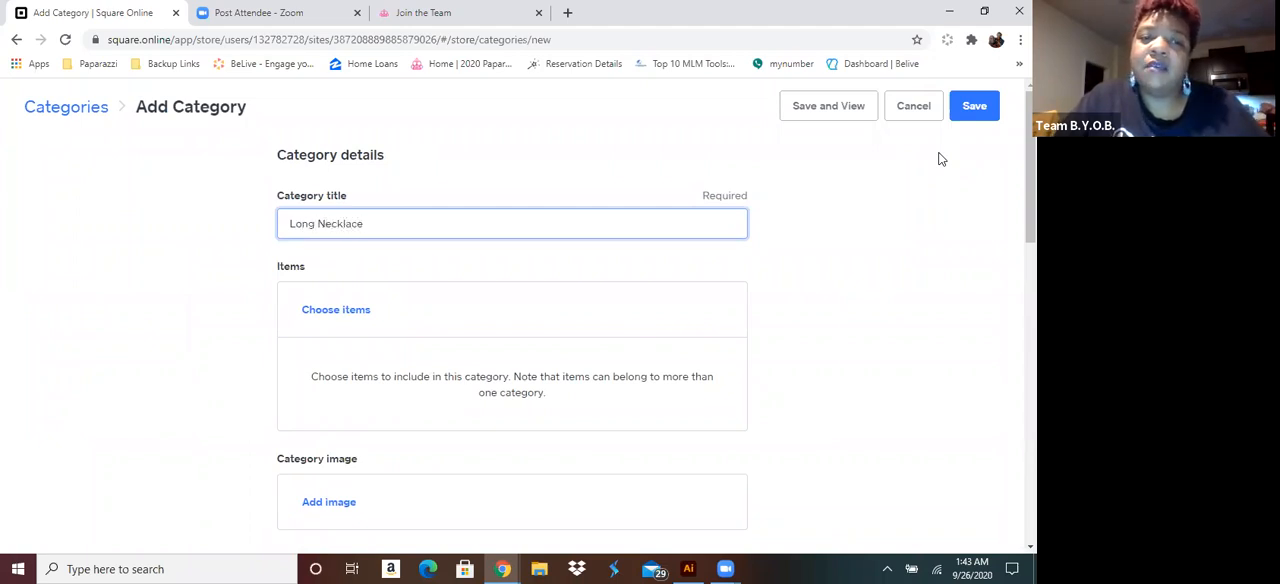
left_click(338, 310)
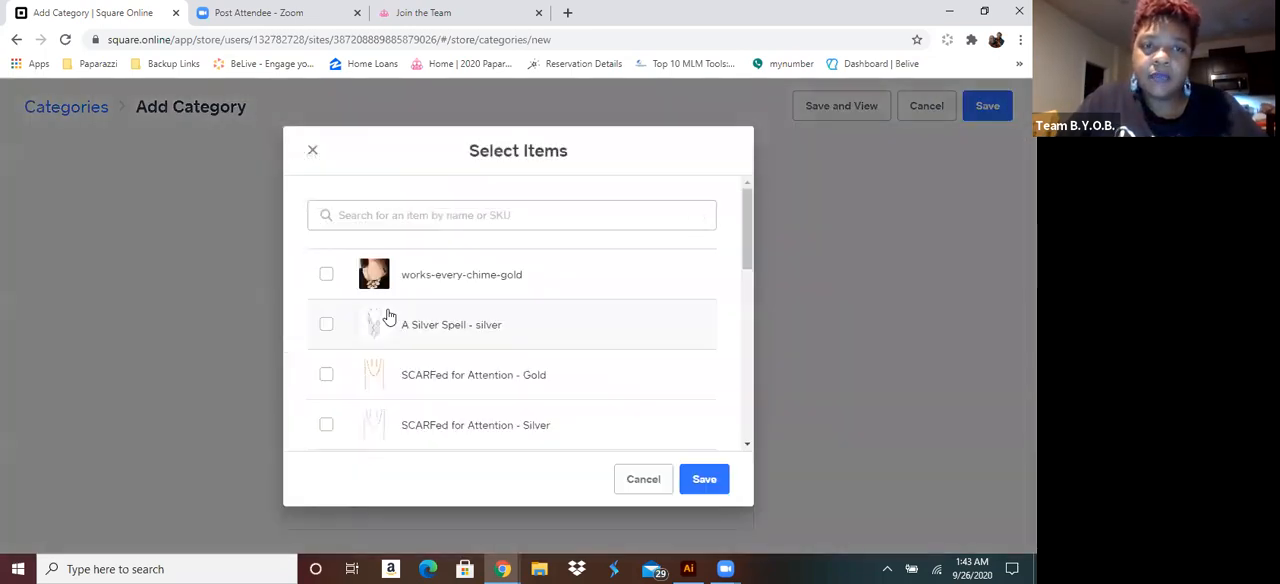
left_click(326, 328)
left_click(328, 375)
scroll(330, 375, "down", 2)
left_click(328, 273)
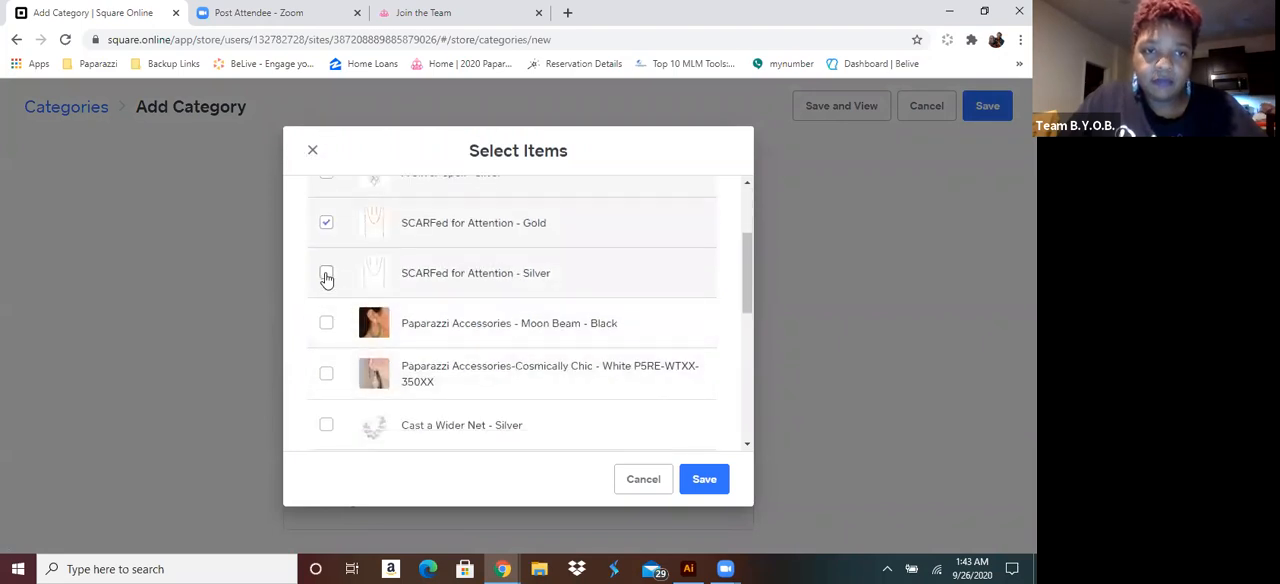
scroll(426, 326, "down", 4)
scroll(428, 332, "down", 2)
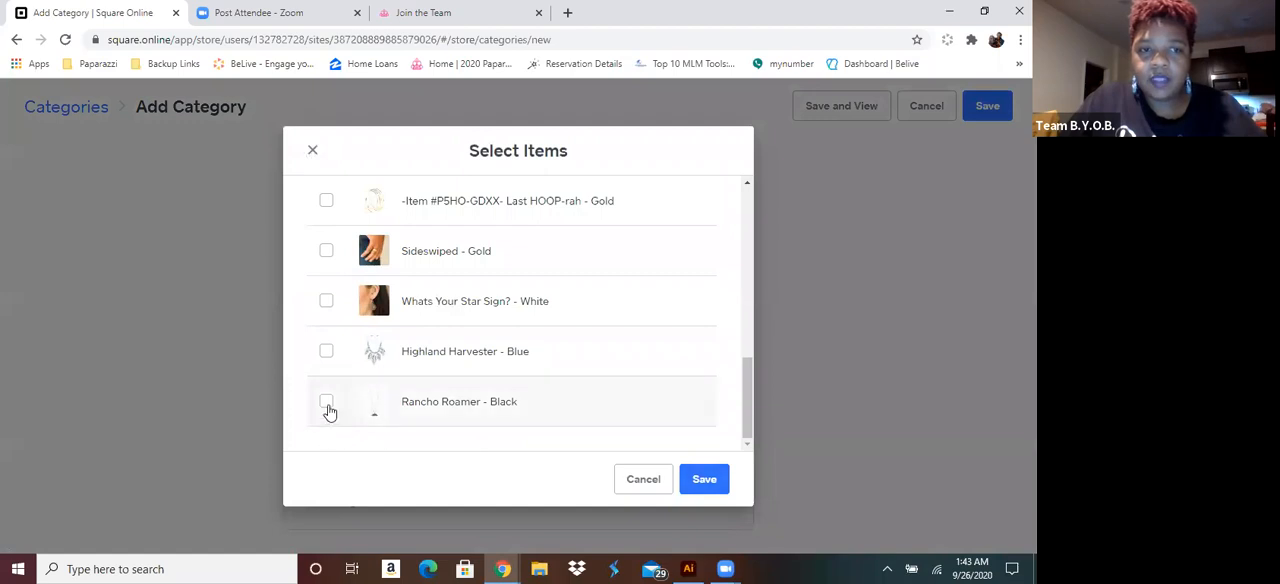
left_click(705, 486)
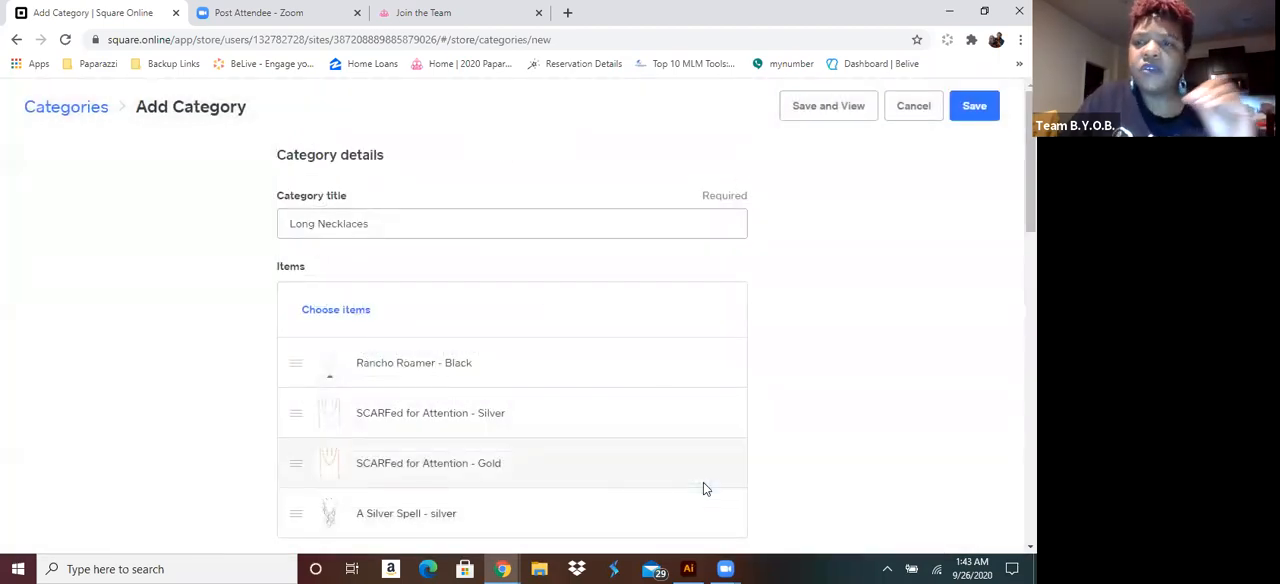
Set the Long Necklaces category image to the eclipse picture from the blockbusters folder and save the category
scroll(440, 350, "down", 2)
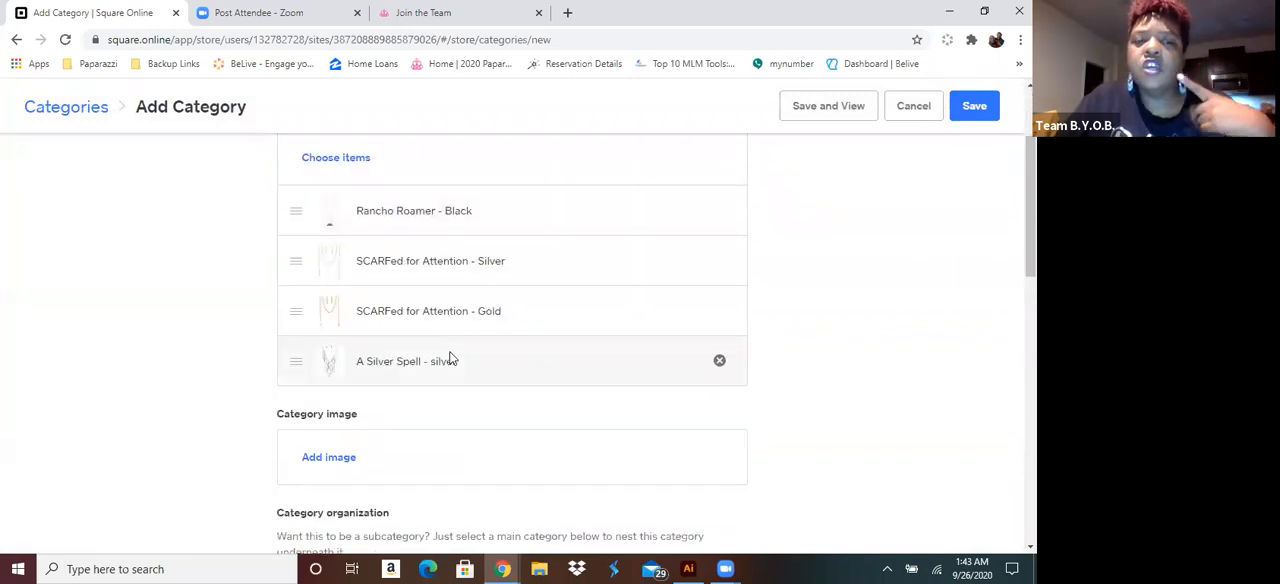
scroll(455, 364, "down", 3)
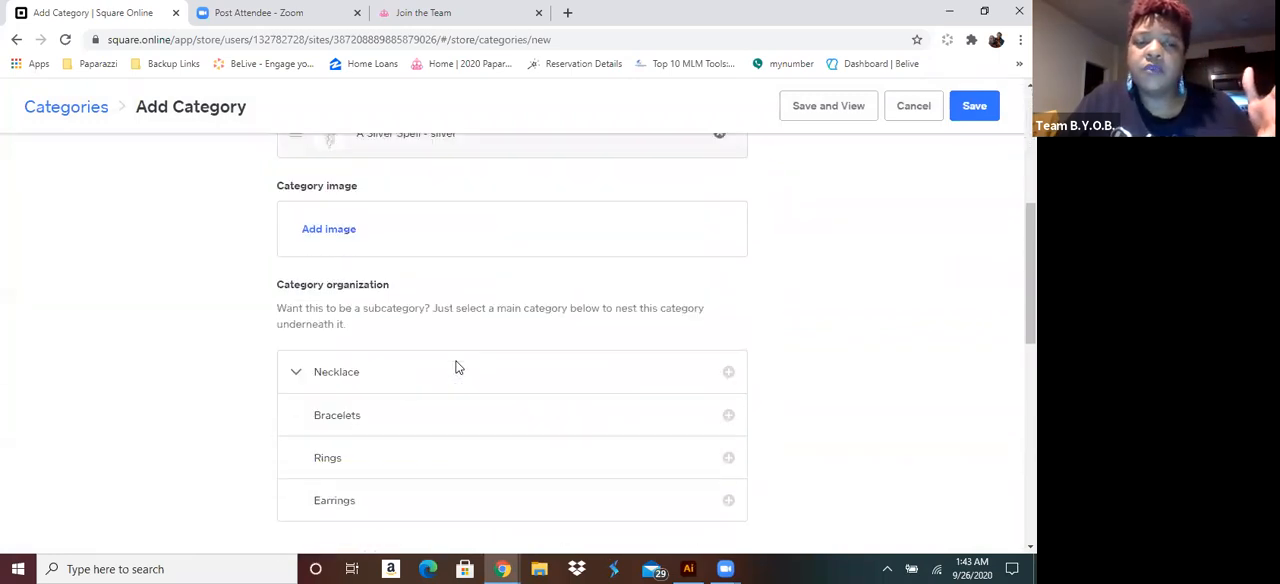
left_click(329, 230)
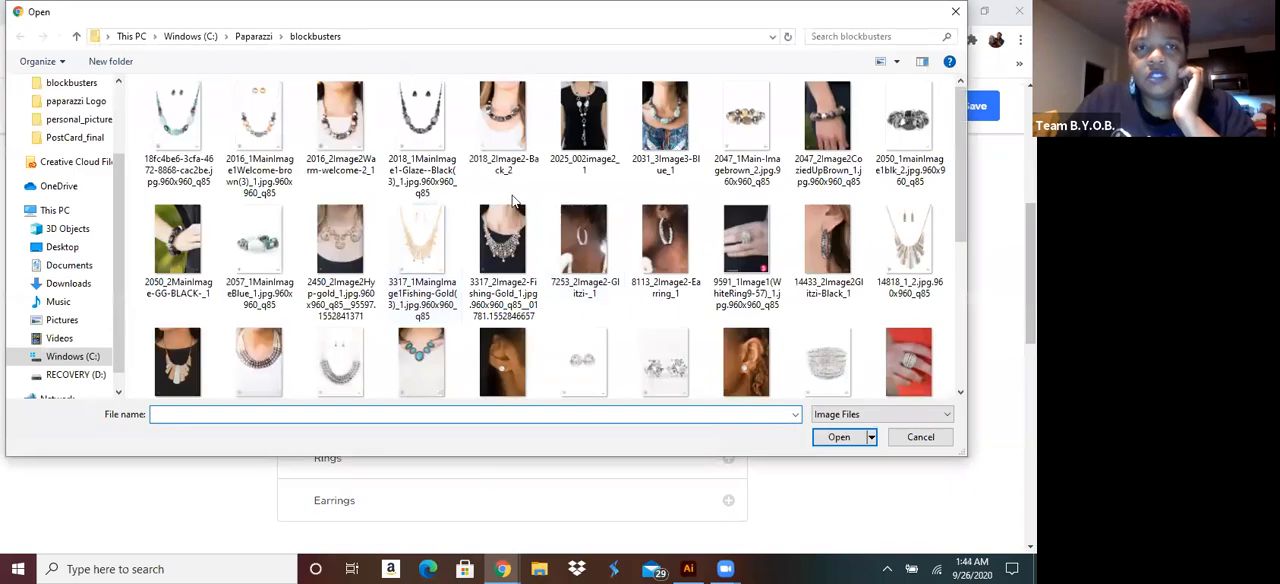
scroll(489, 232, "down", 1)
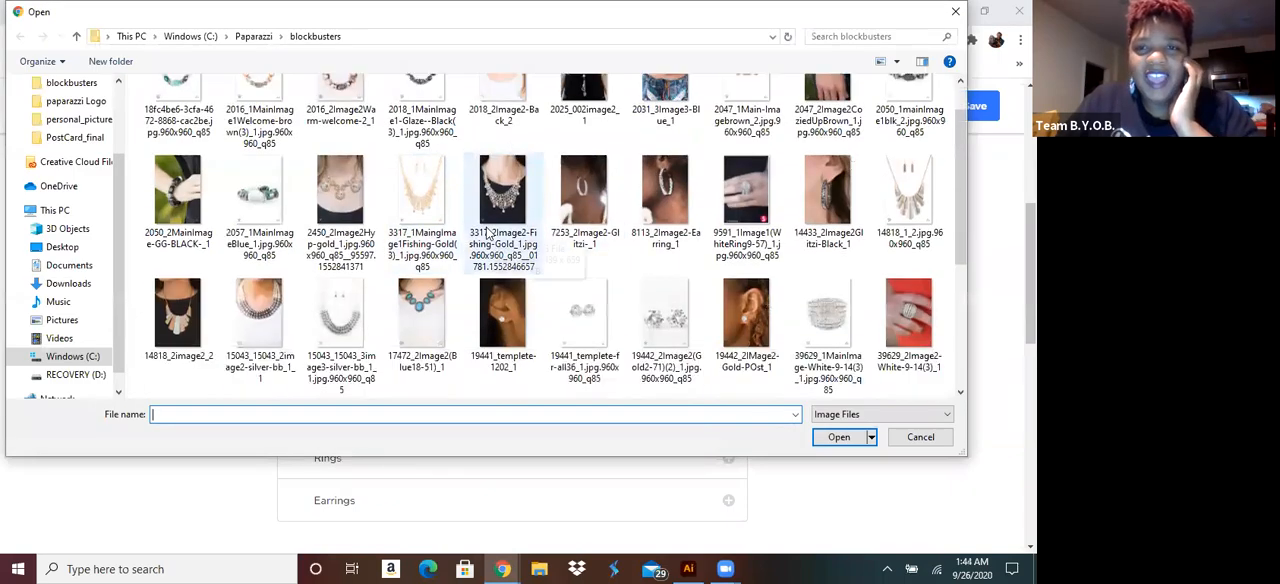
scroll(489, 232, "down", 3)
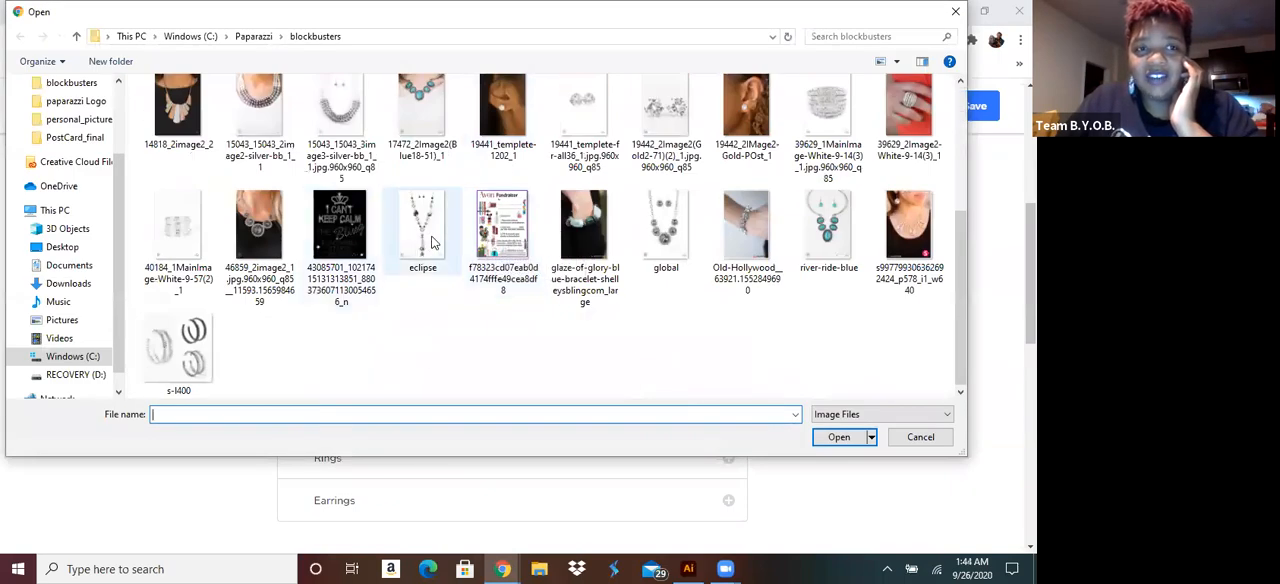
left_click(432, 242)
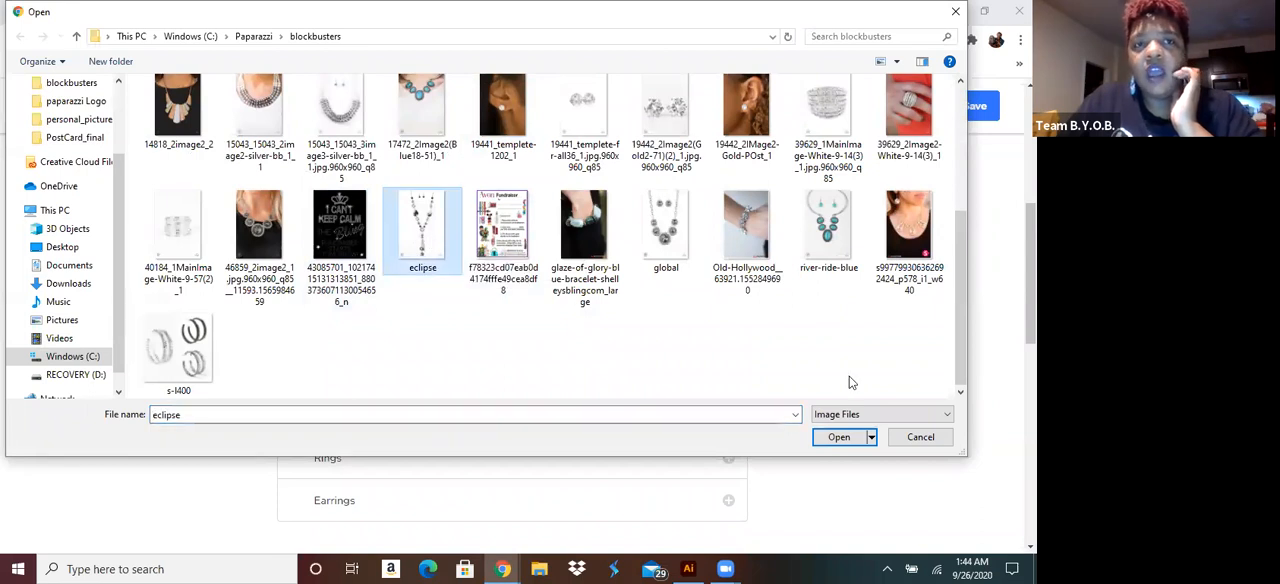
left_click(845, 438)
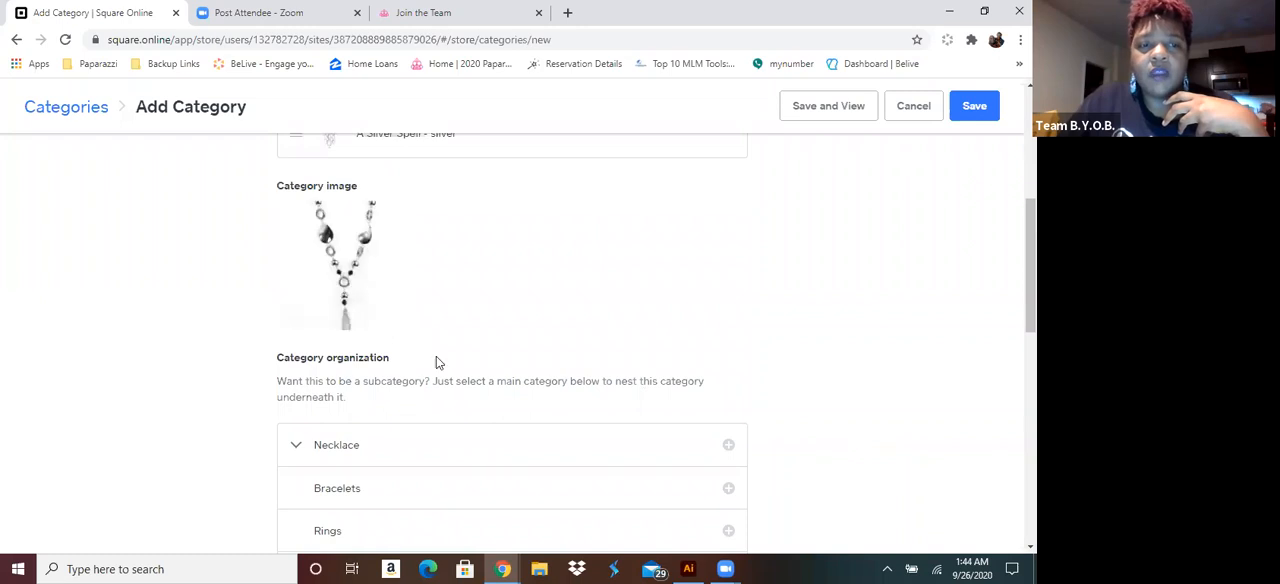
scroll(438, 381, "down", 2)
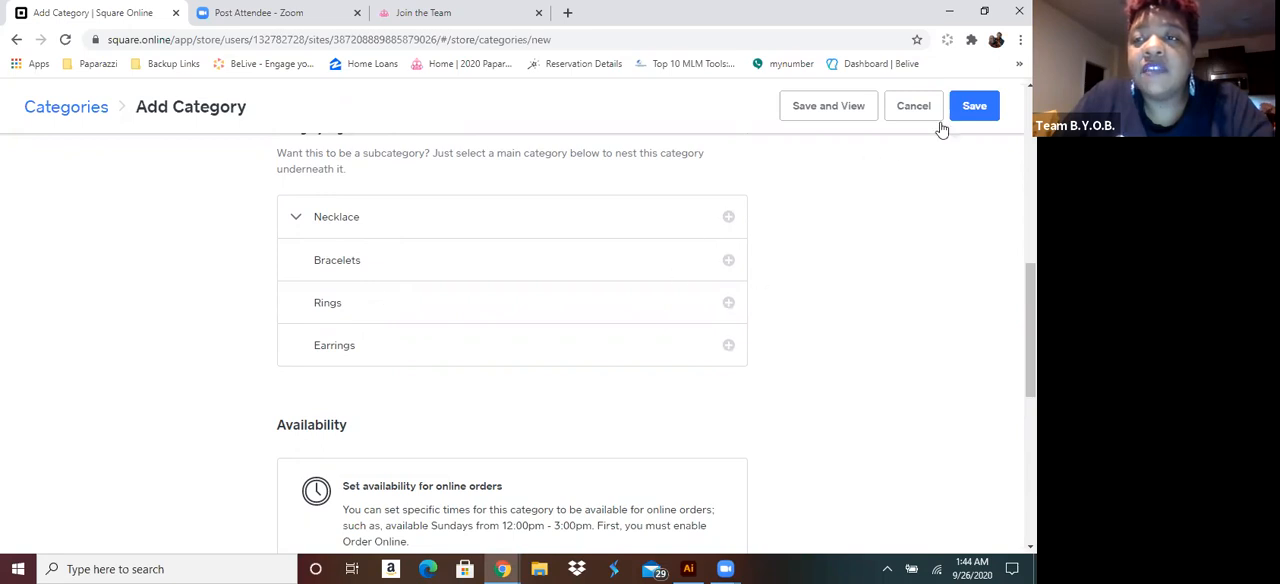
left_click(974, 106)
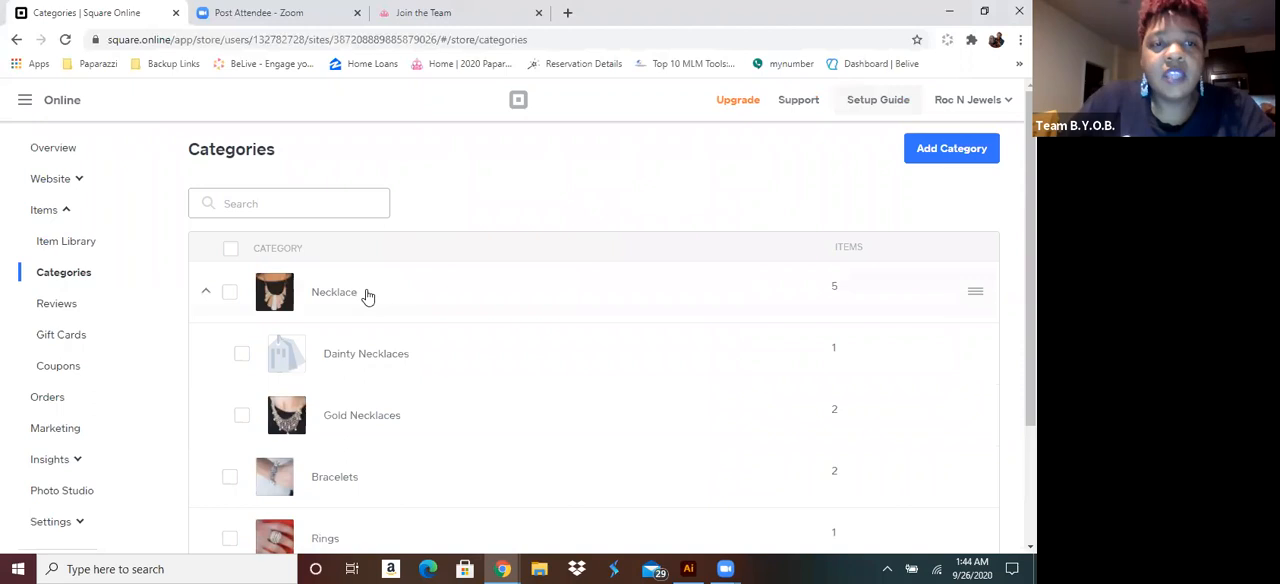
Nest the saved Long Necklaces category under the main category Necklace, save it, and collapse Necklace in the category list
scroll(366, 294, "down", 3)
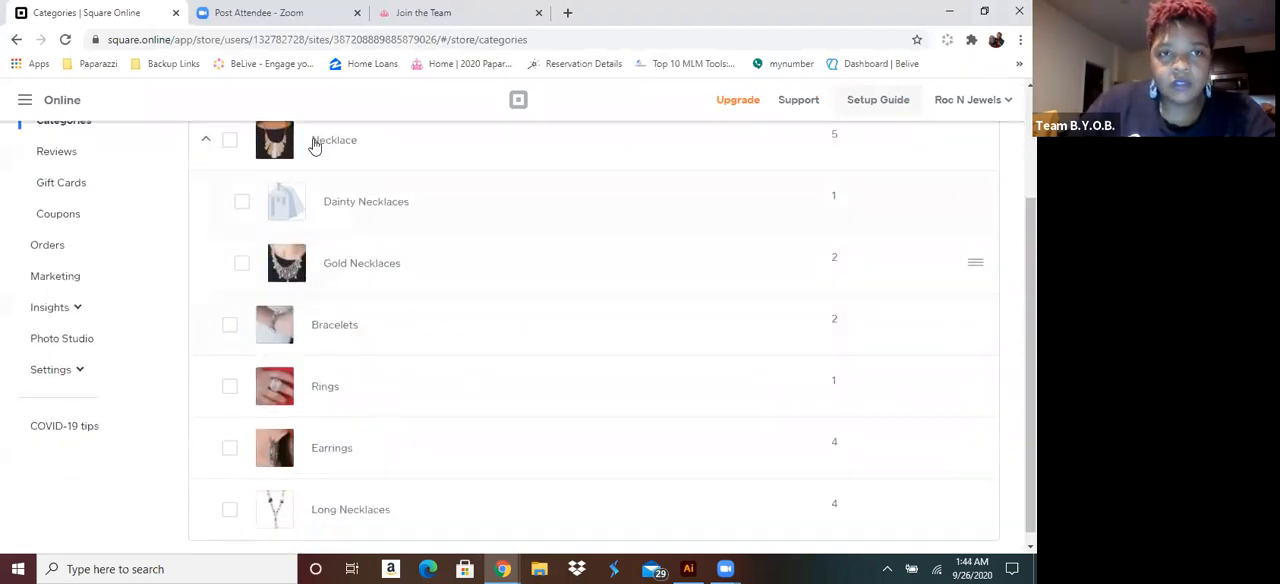
scroll(350, 400, "down", 1)
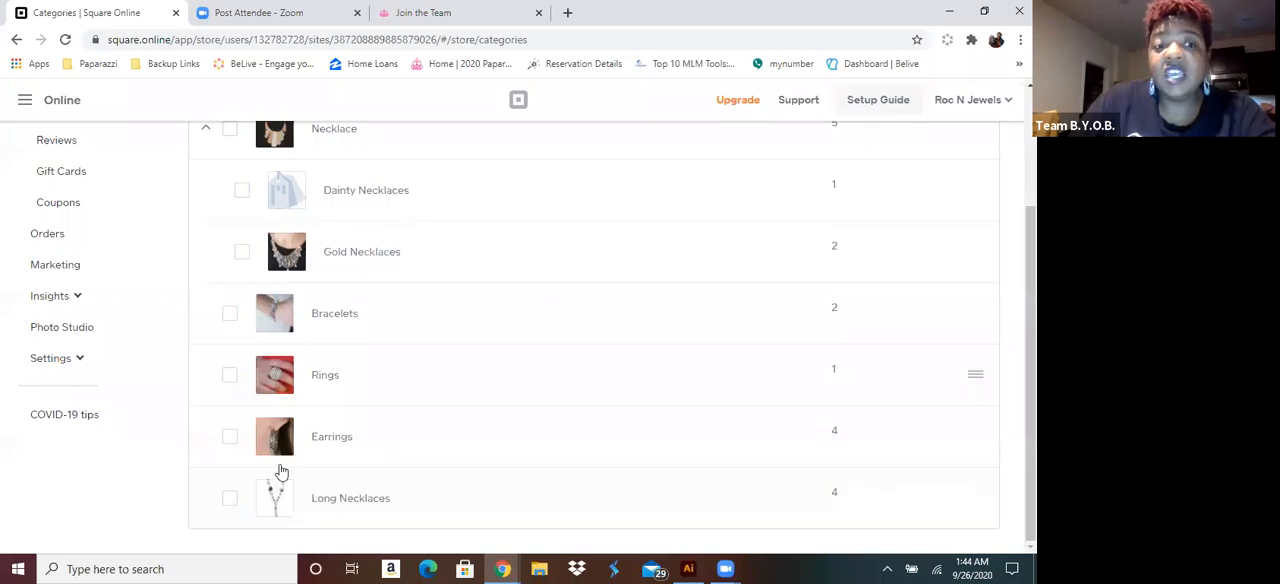
left_click(389, 500)
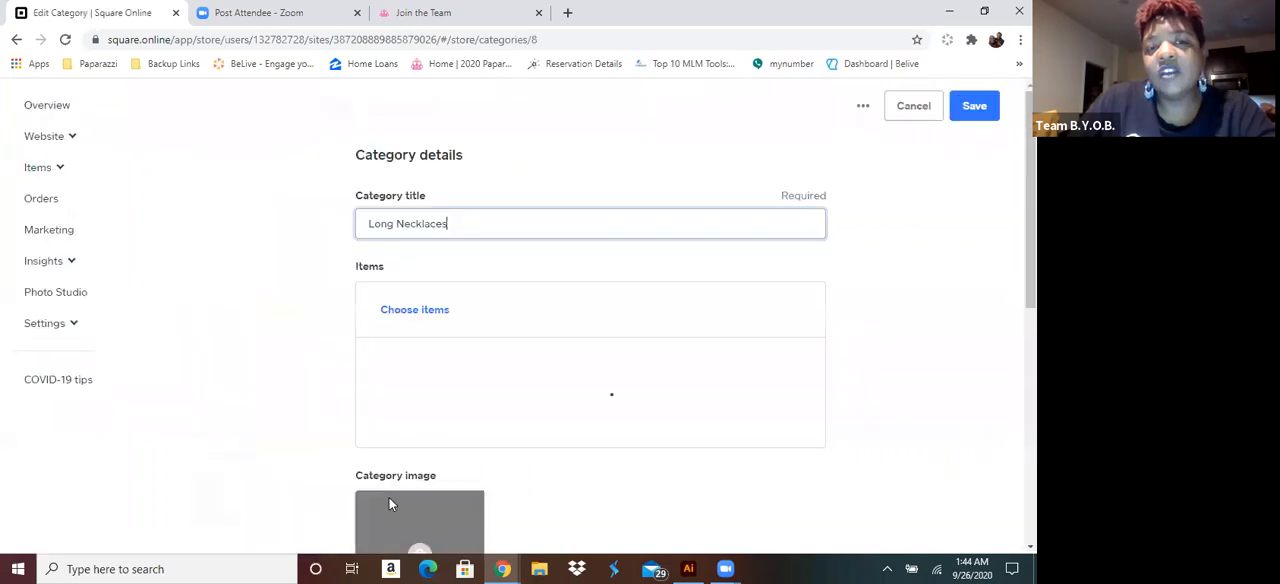
scroll(558, 296, "down", 10)
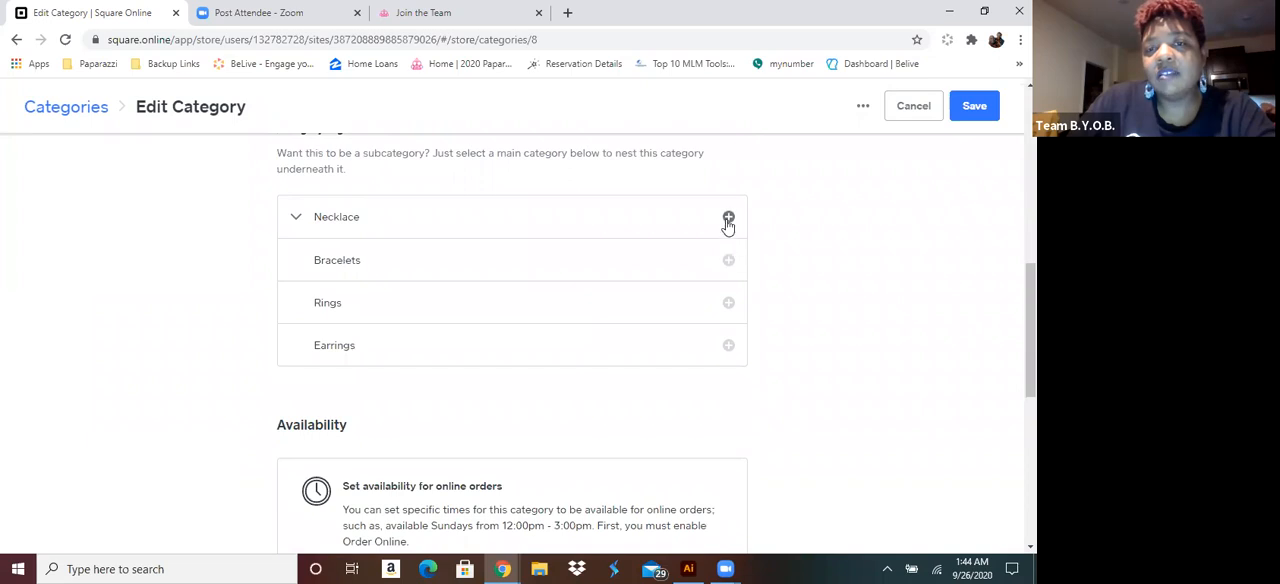
left_click(728, 218)
left_click(970, 107)
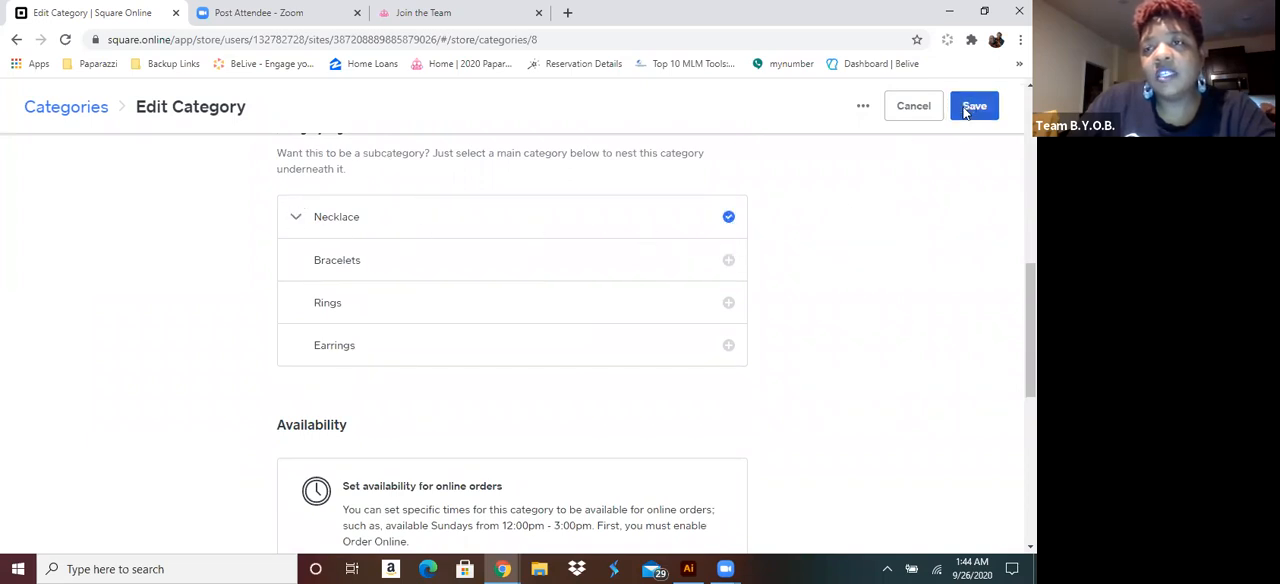
scroll(455, 285, "down", 2)
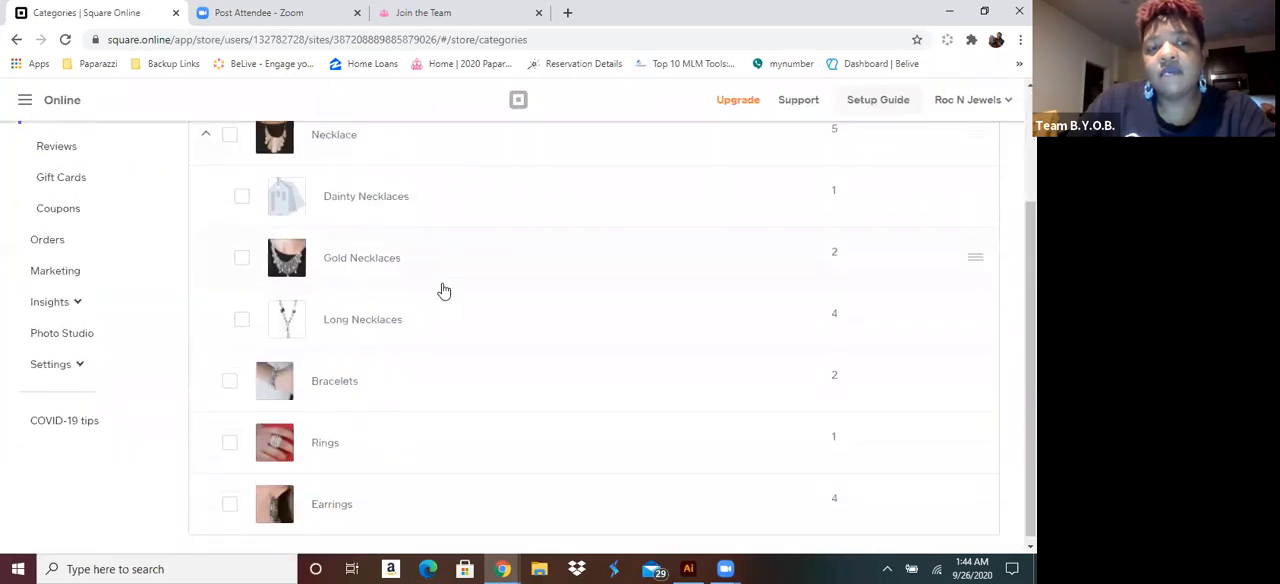
left_click(207, 131)
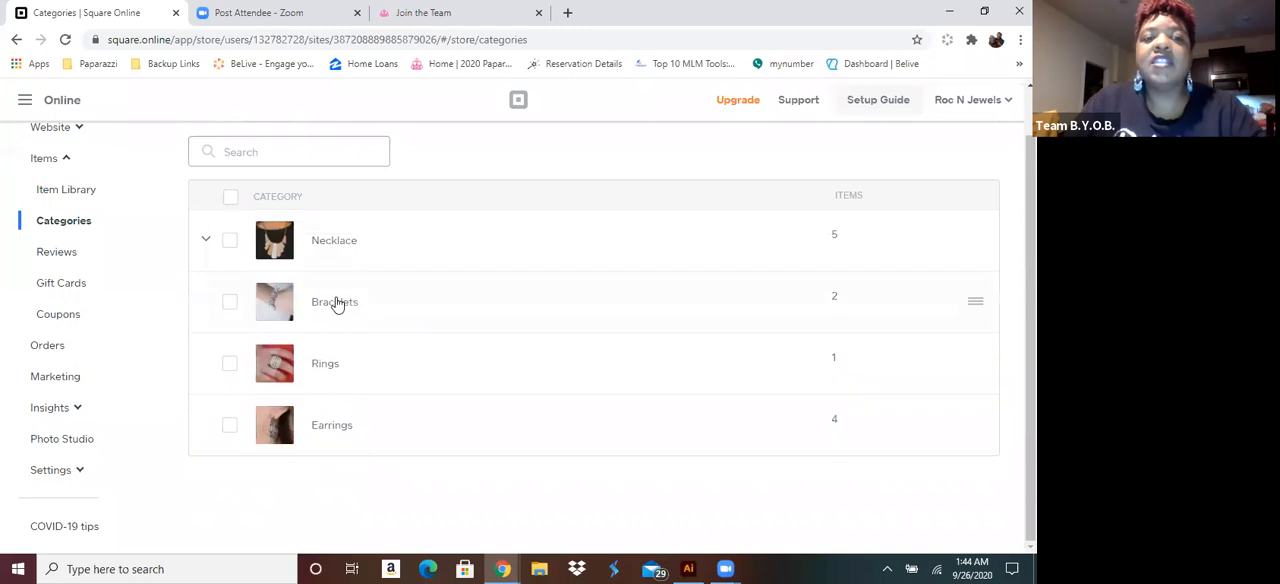
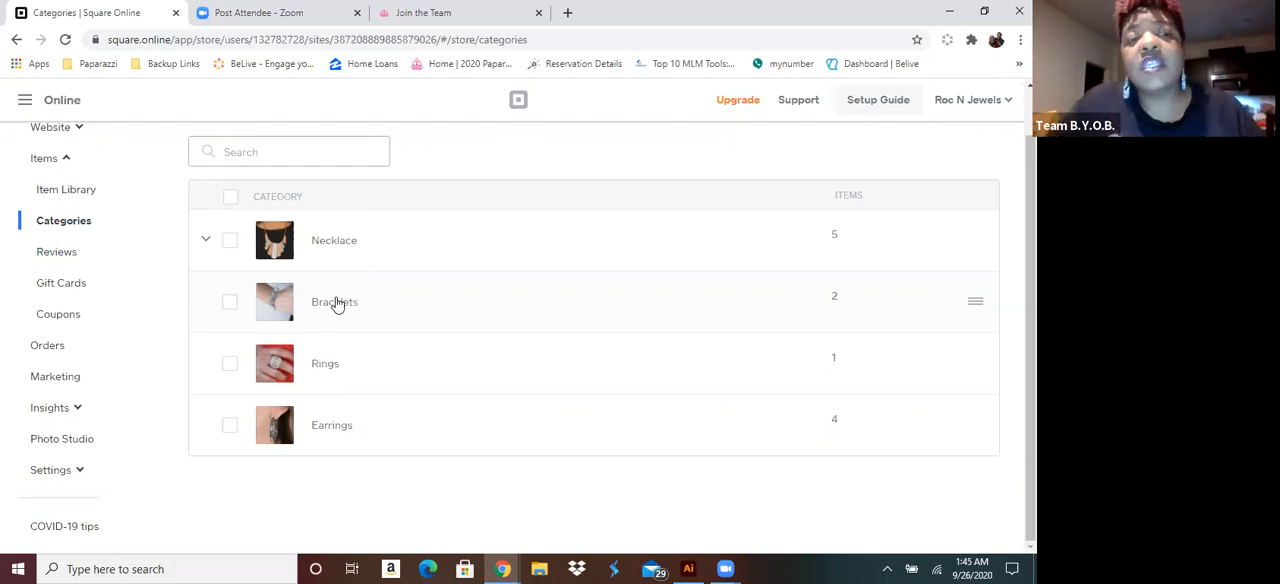
Nest the Gold Necklaces category under the Long Necklaces subcategory of Necklace and save it
left_click(207, 245)
scroll(383, 280, "down", 2)
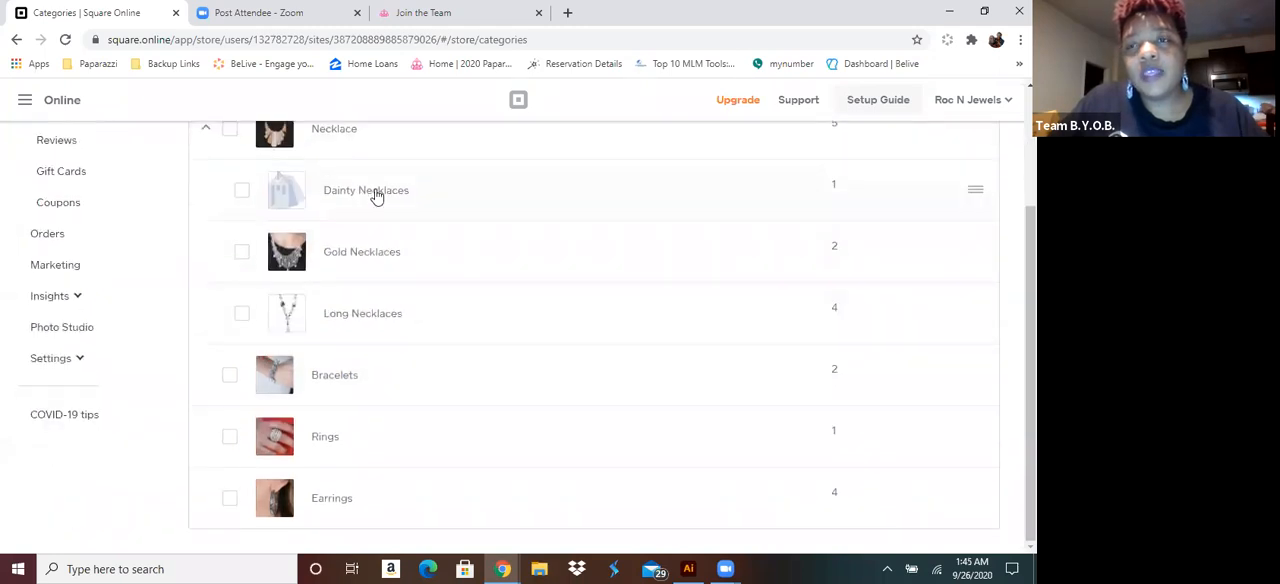
left_click(380, 252)
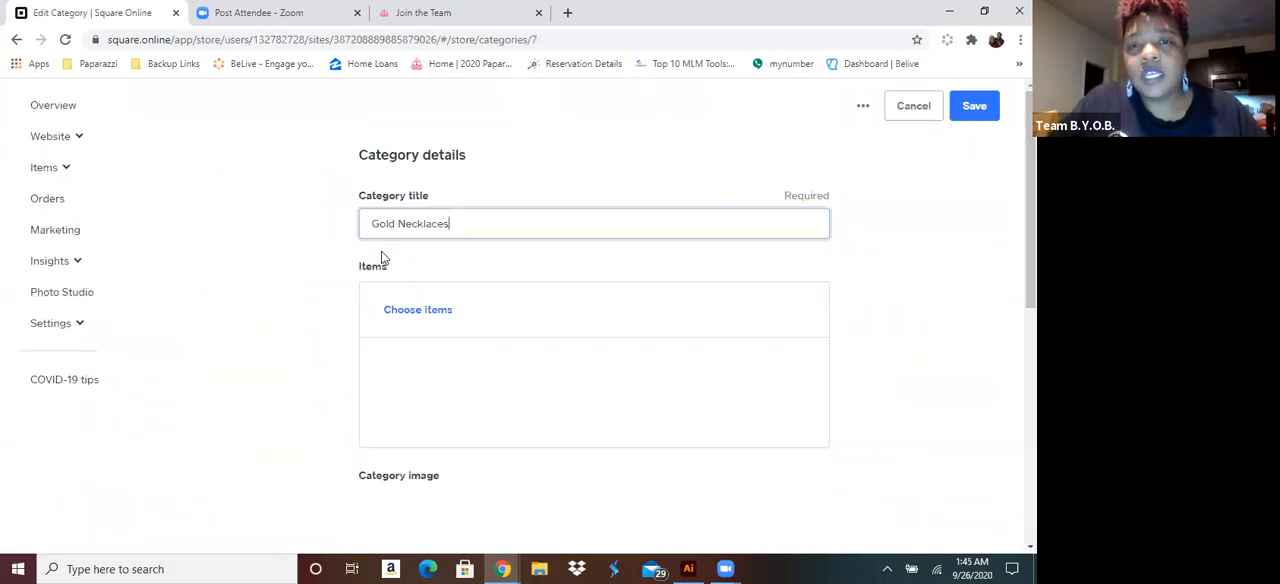
scroll(537, 295, "down", 5)
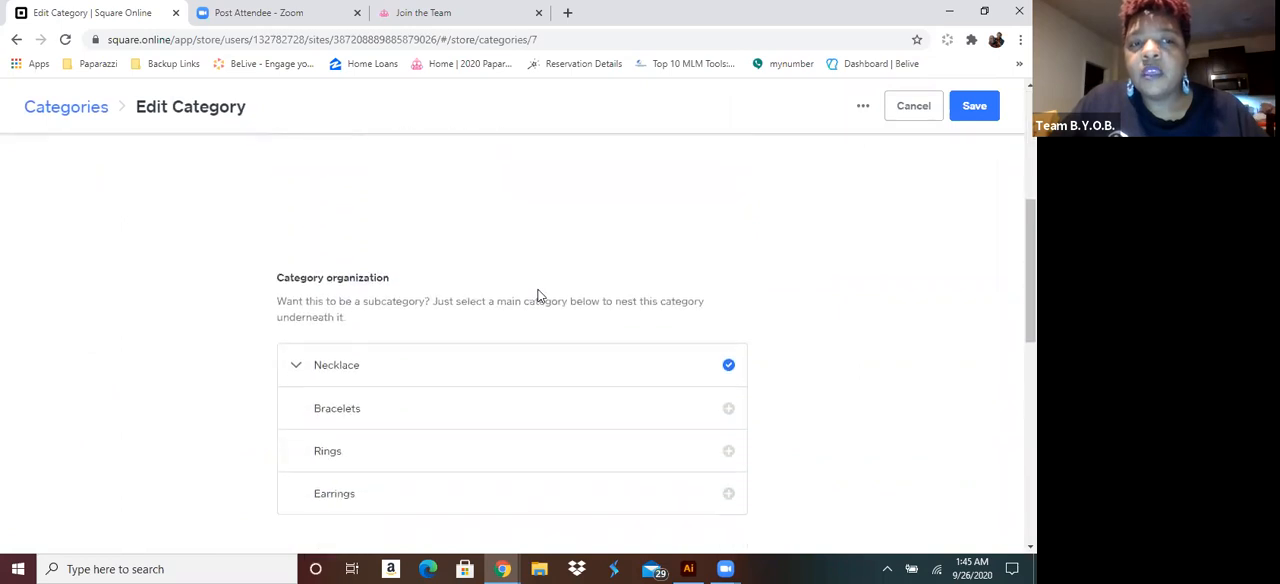
scroll(537, 295, "down", 2)
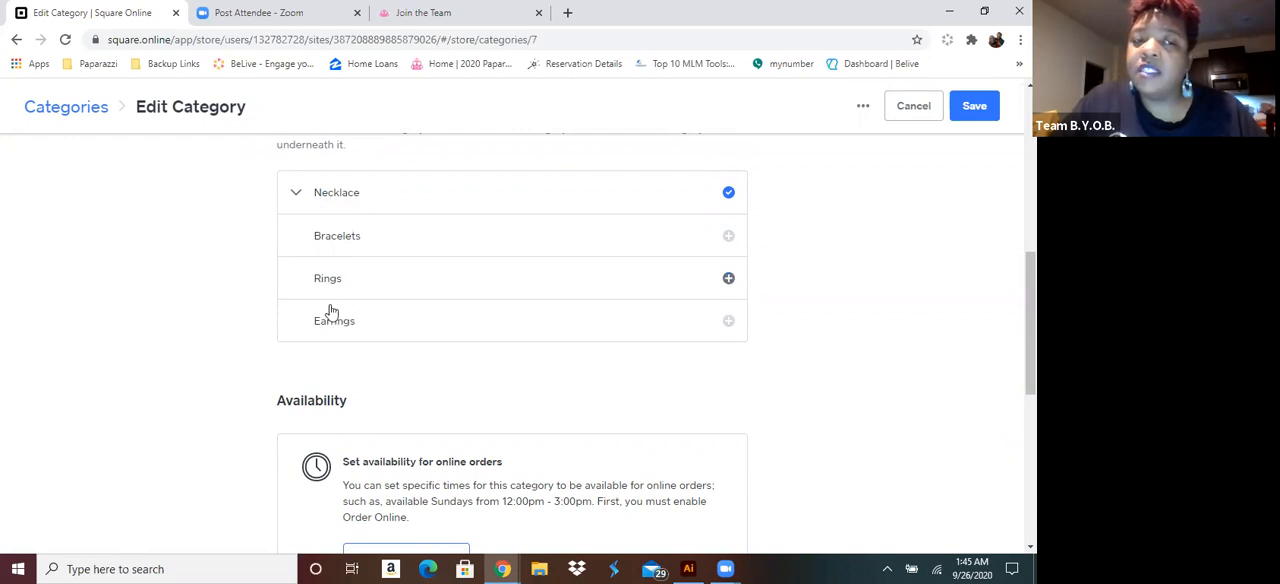
left_click(297, 195)
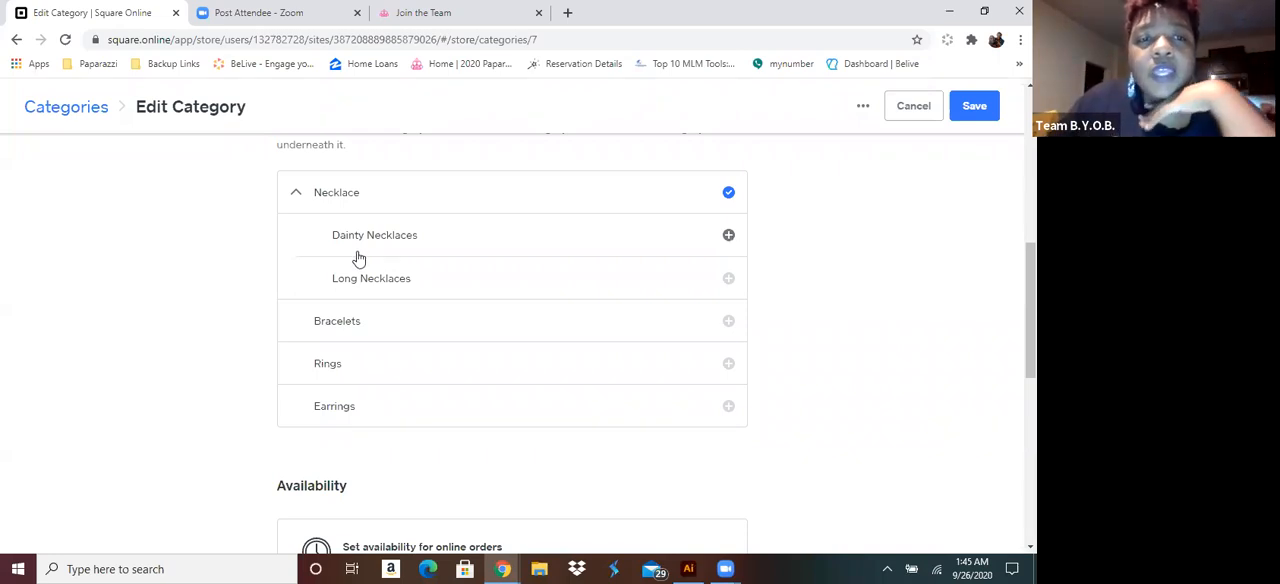
scroll(462, 268, "up", 5)
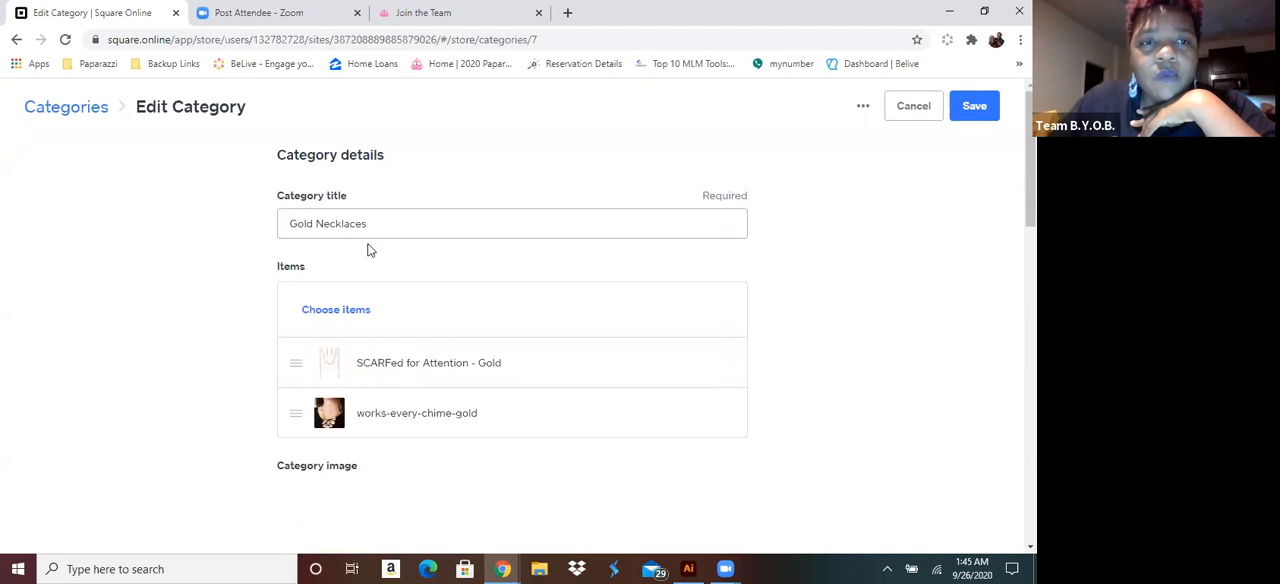
scroll(412, 247, "down", 6)
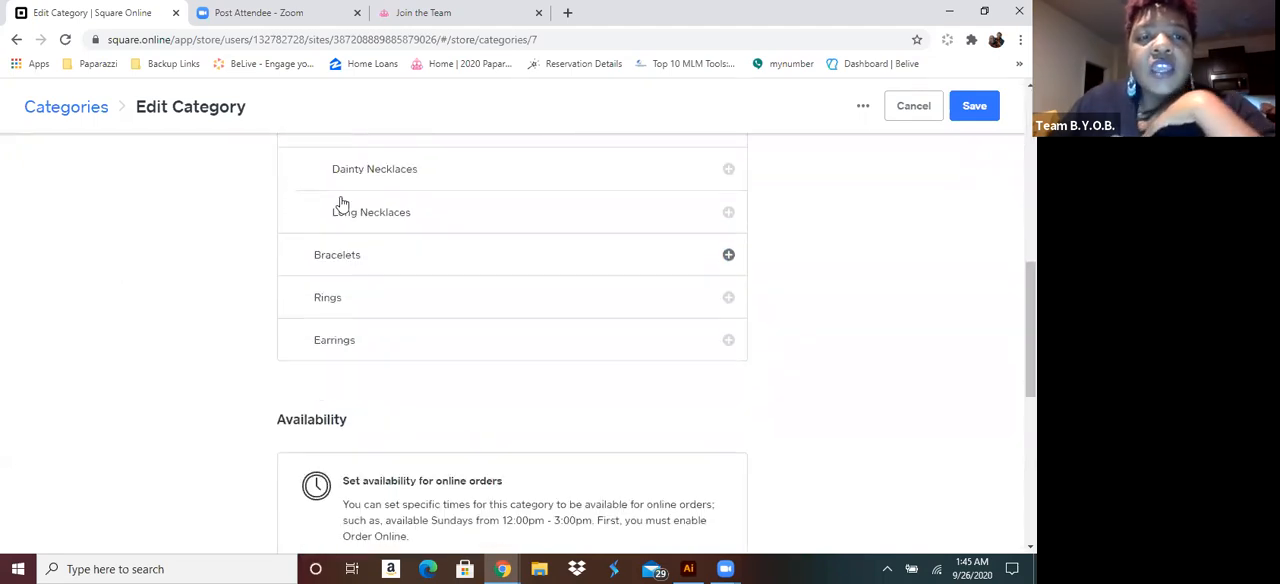
scroll(389, 233, "up", 2)
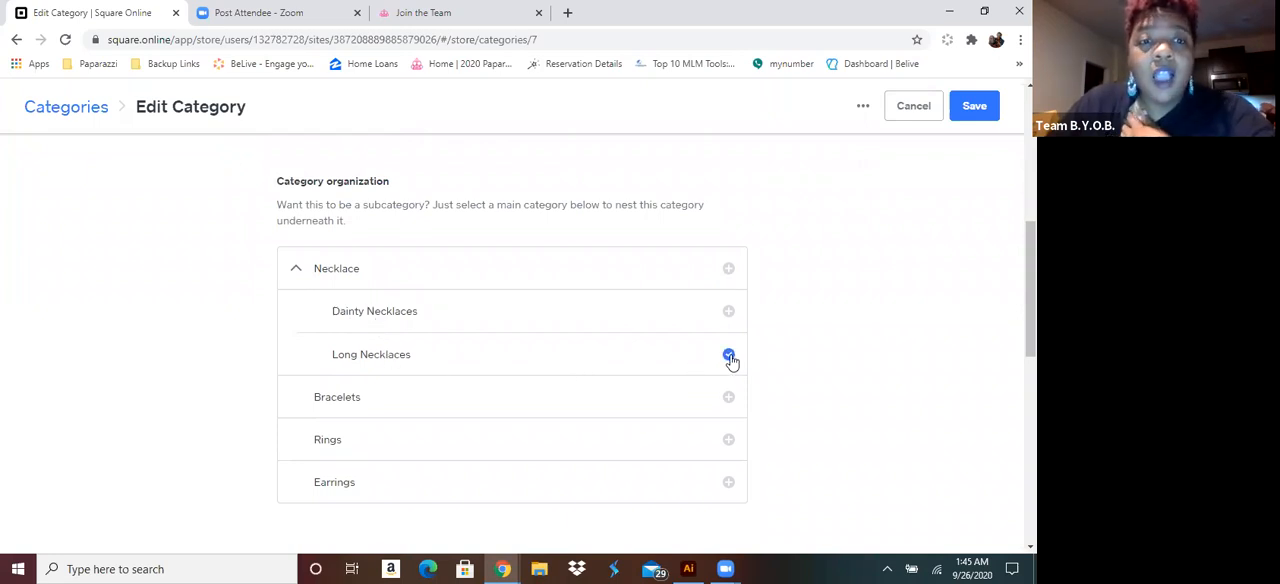
left_click(978, 117)
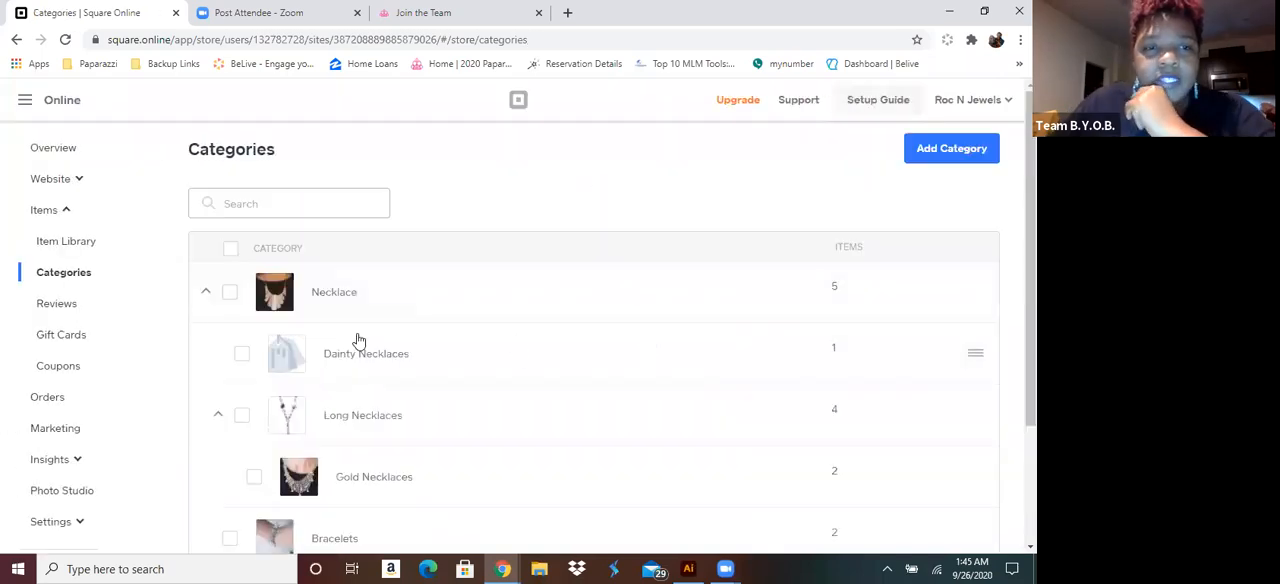
Review the nested necklace categories by collapsing and re-expanding Long Necklaces, and collapse the Necklace category
scroll(358, 340, "down", 2)
scroll(358, 340, "up", 1)
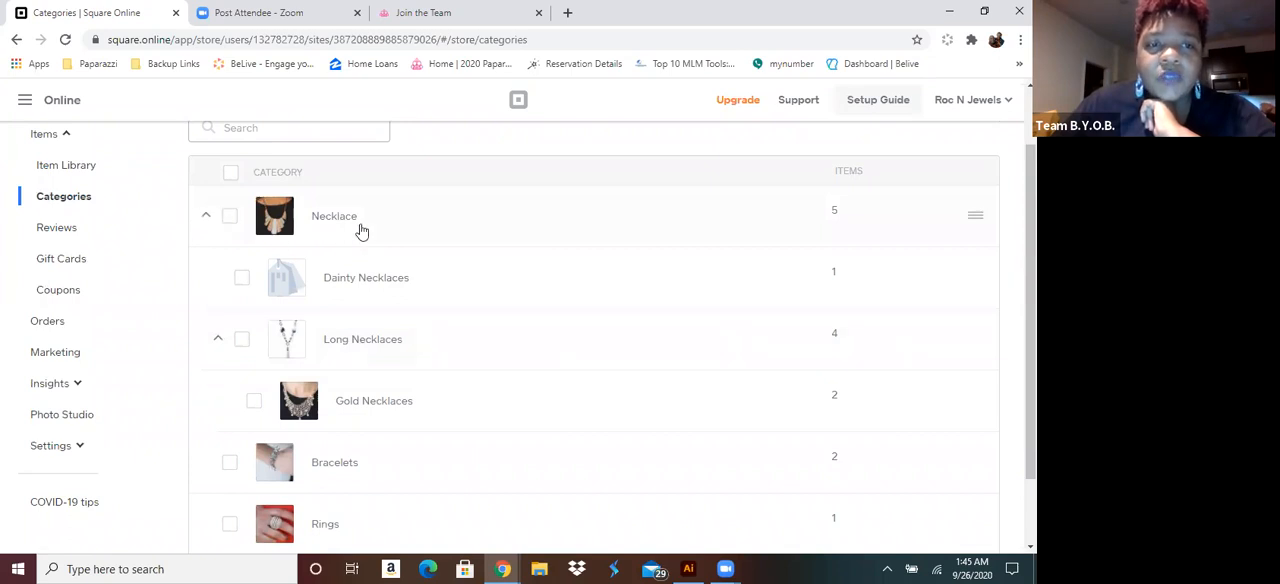
left_click(220, 342)
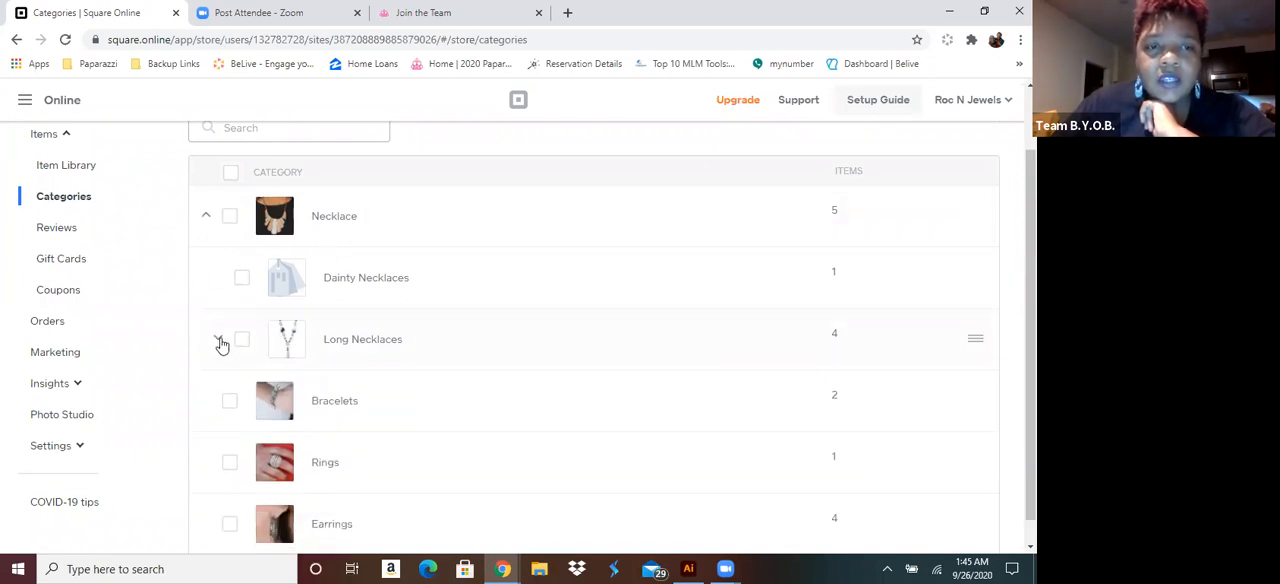
left_click(220, 342)
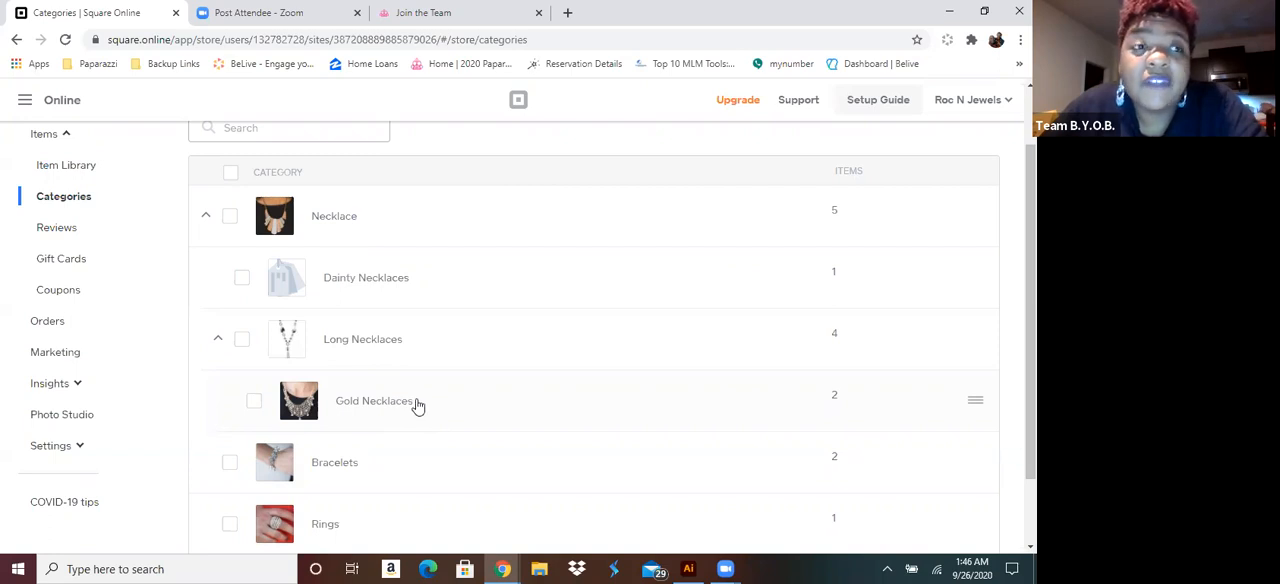
scroll(420, 405, "down", 1)
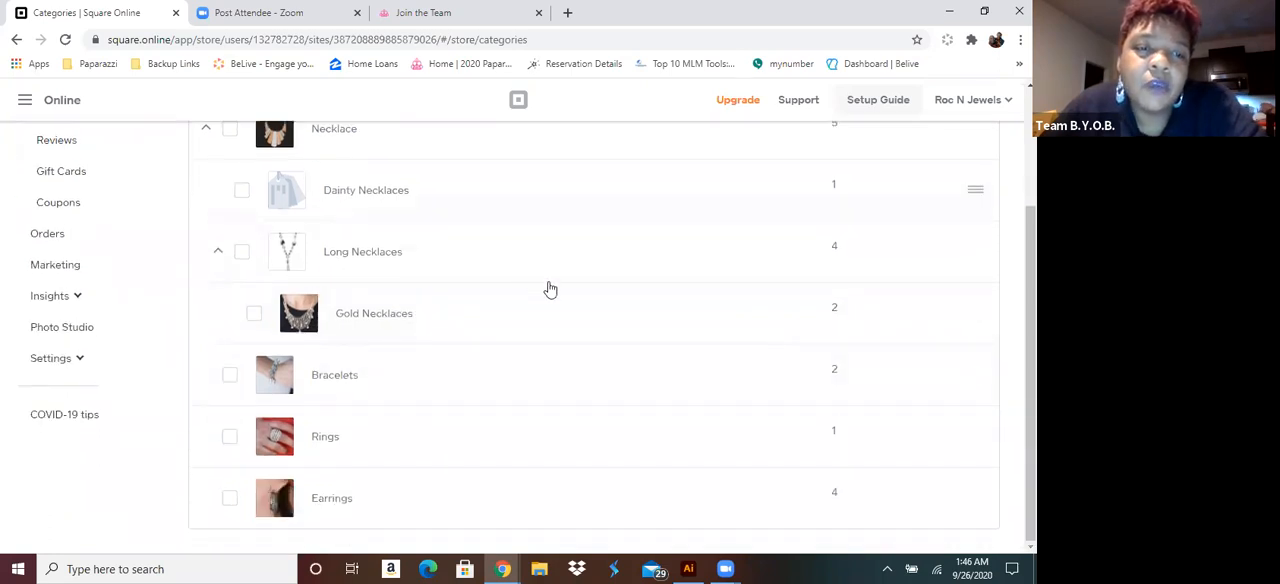
left_click(205, 128)
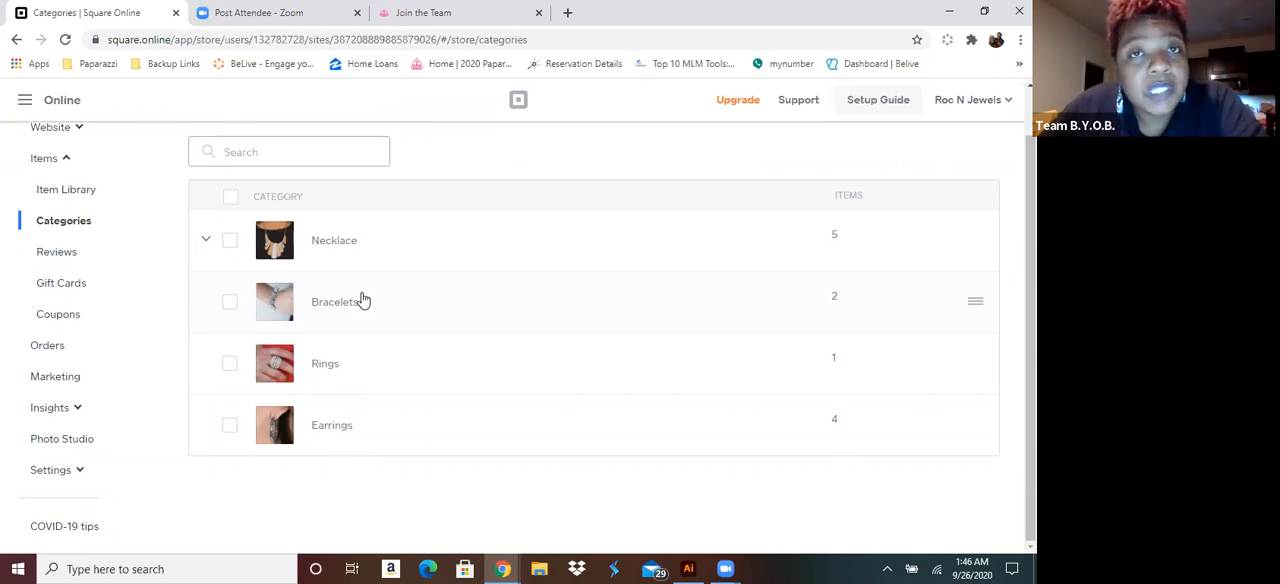
Look through the items listed in the Item Library
scroll(363, 300, "up", 1)
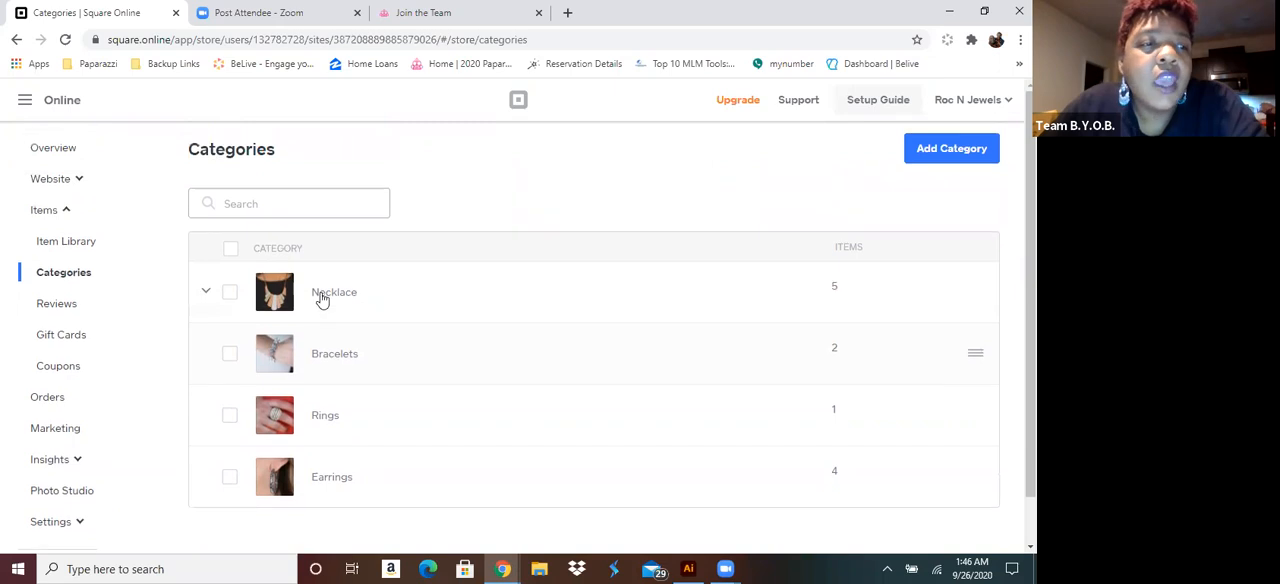
left_click(64, 245)
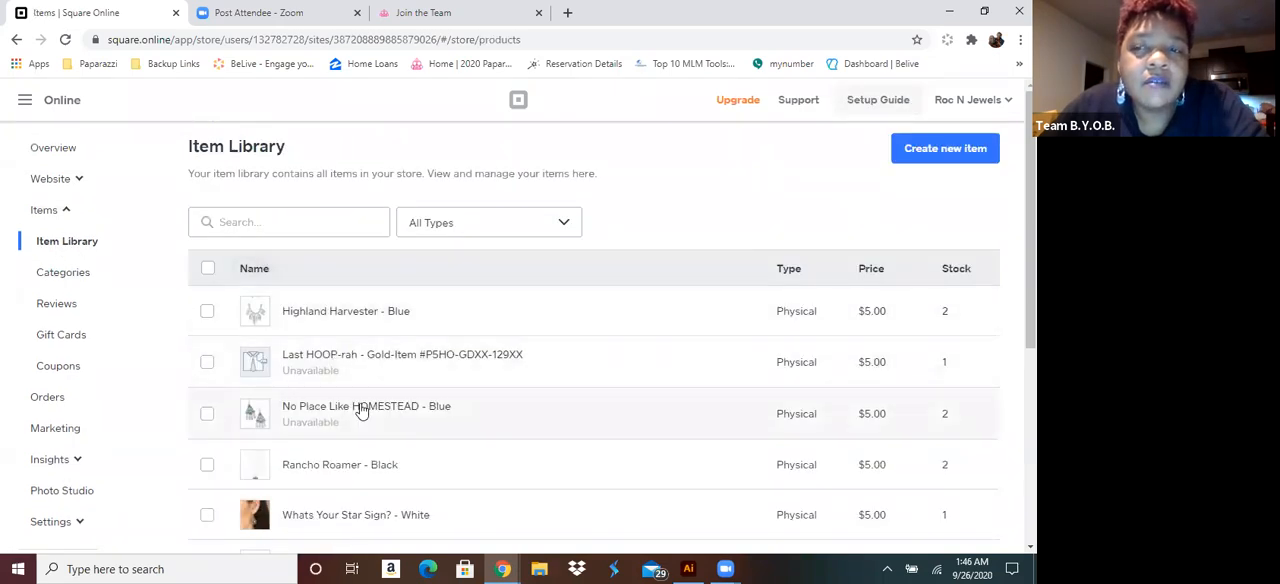
scroll(362, 411, "down", 3)
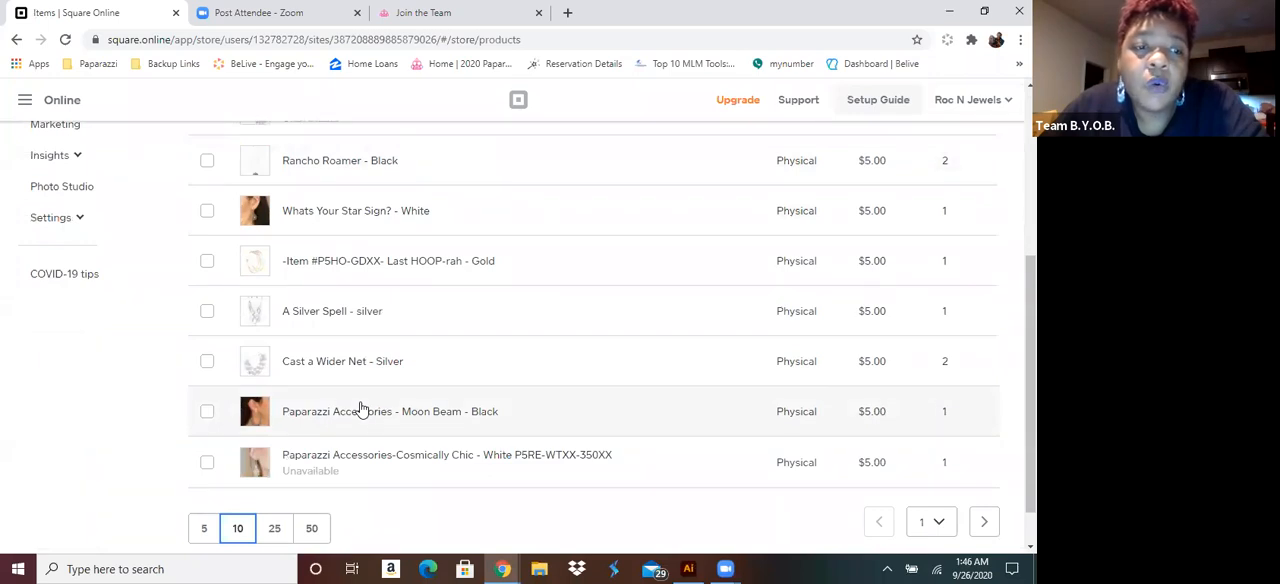
scroll(362, 408, "down", 1)
scroll(362, 408, "up", 4)
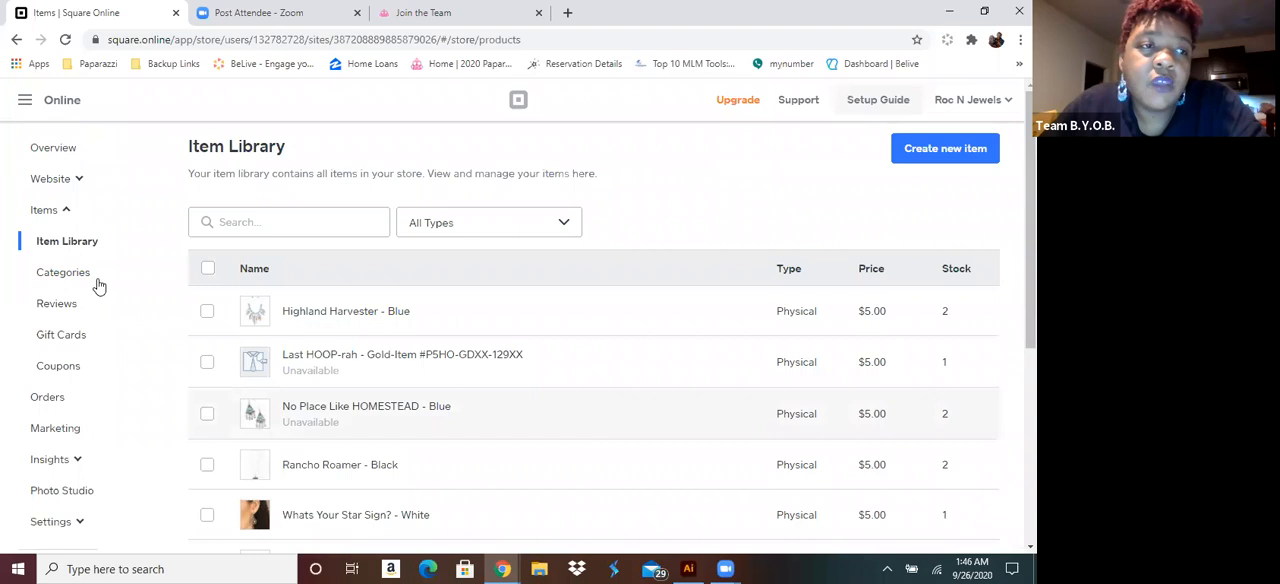
Open the website's home page in the site editor
left_click(56, 180)
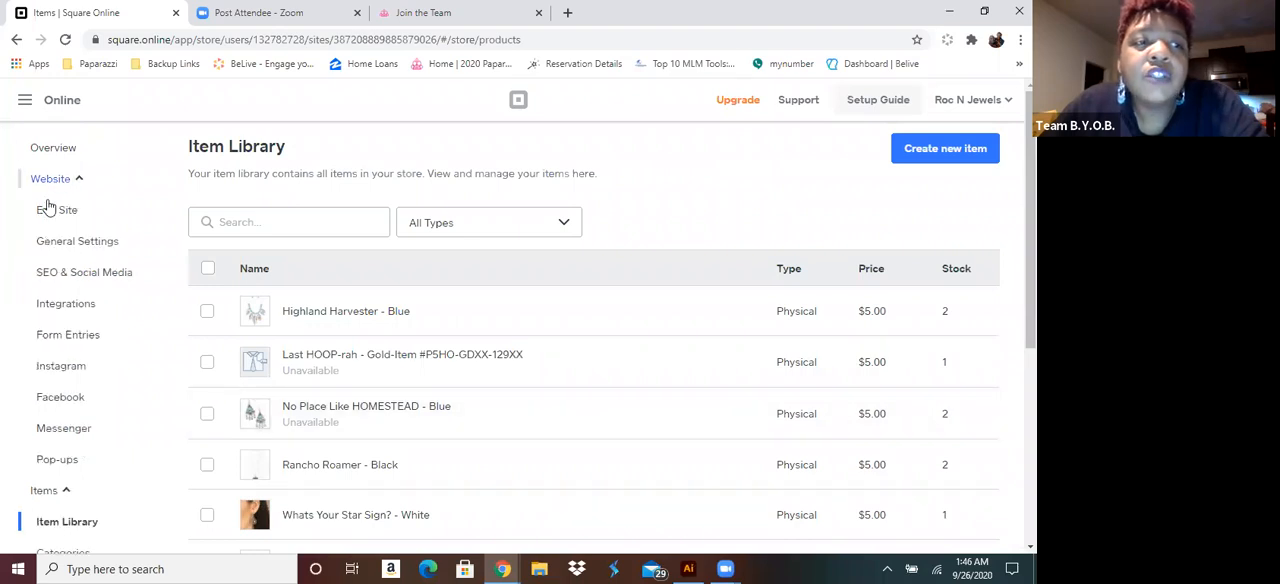
left_click(50, 211)
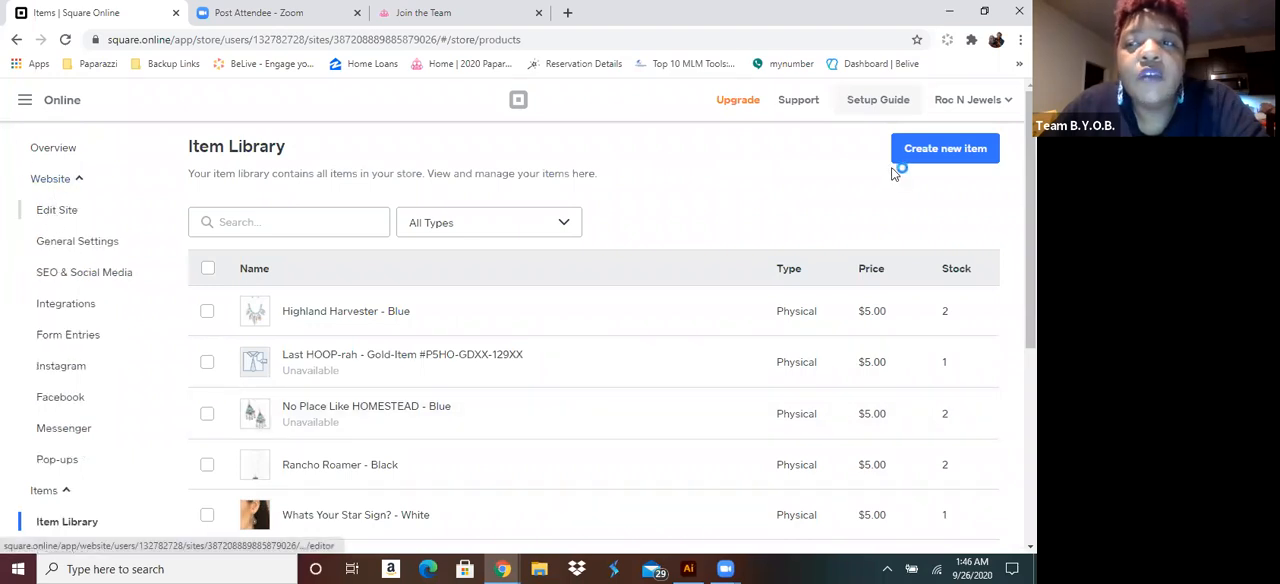
left_click(52, 180)
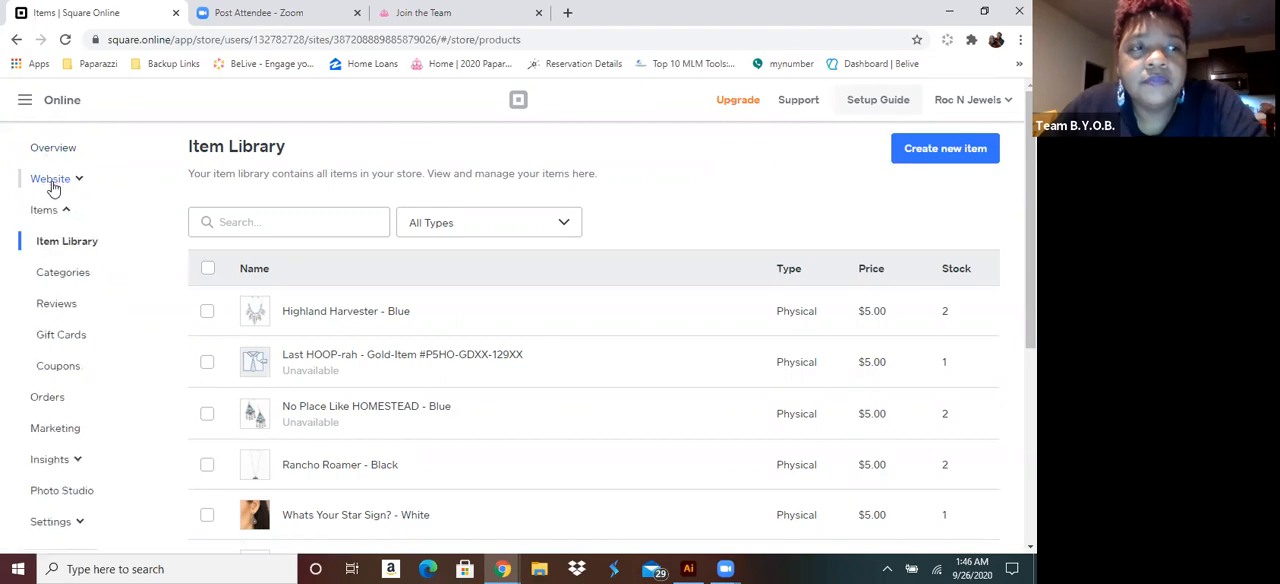
left_click(55, 184)
left_click(56, 210)
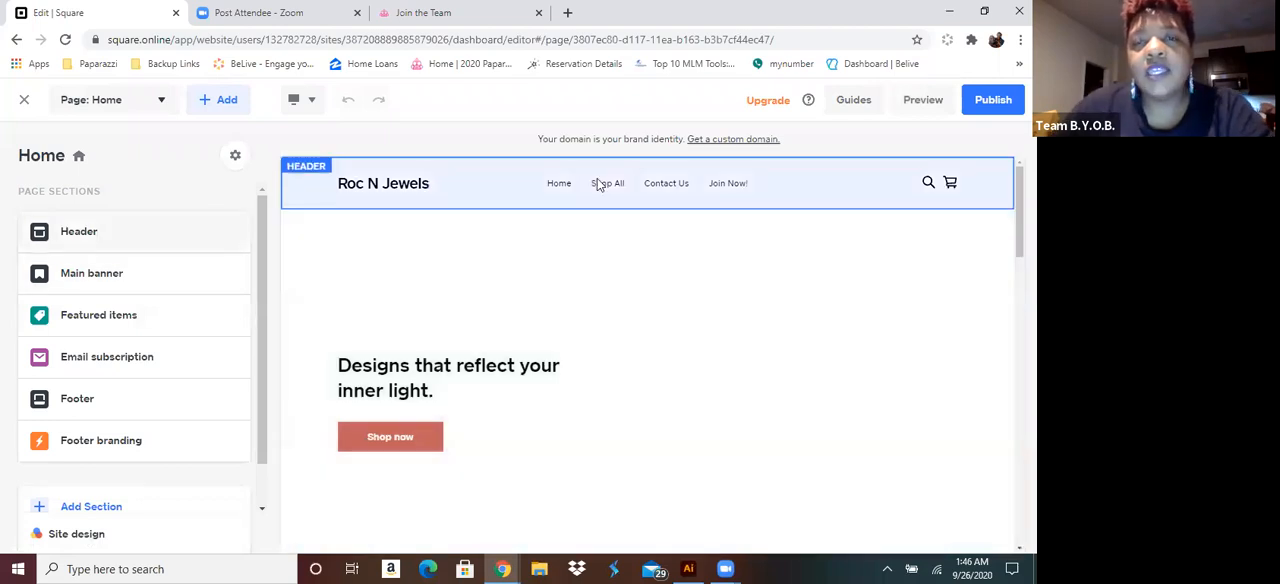
Add a header navigation link to the Necklace category page, named Necklace, with a drop-down menu of its sub-categories
left_click(598, 183)
left_click(593, 183)
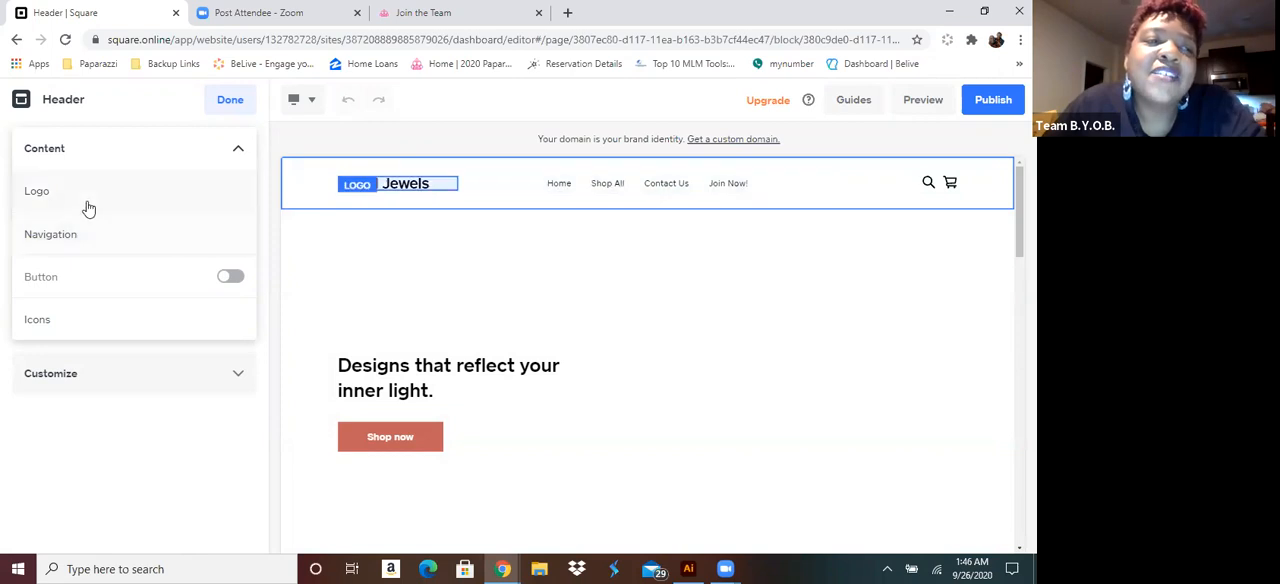
left_click(627, 191)
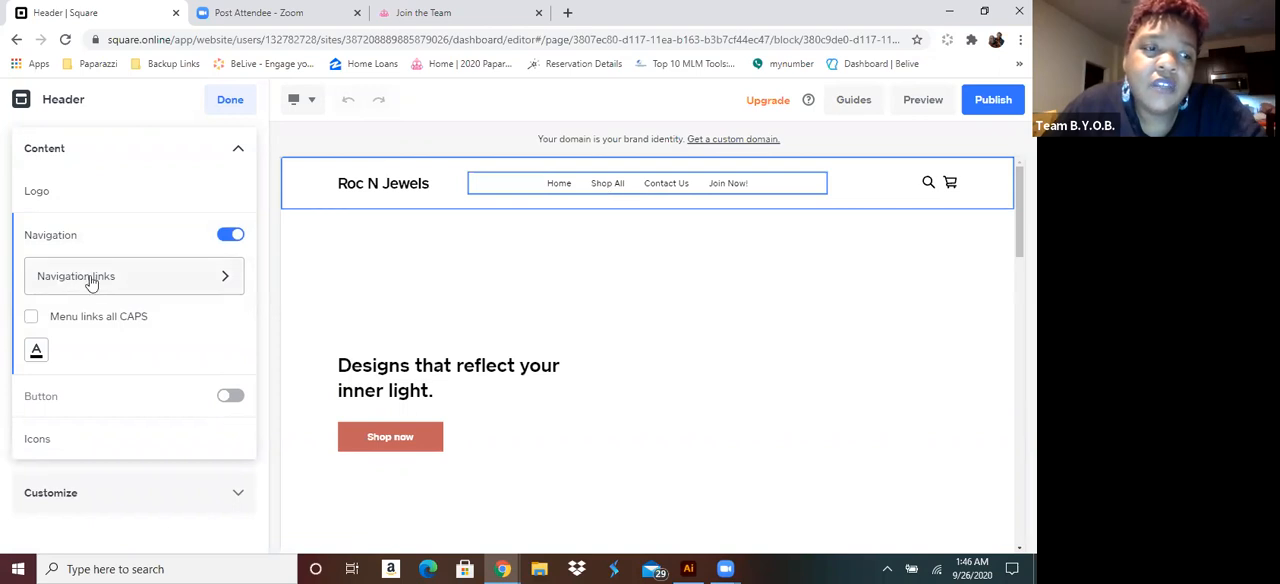
left_click(127, 285)
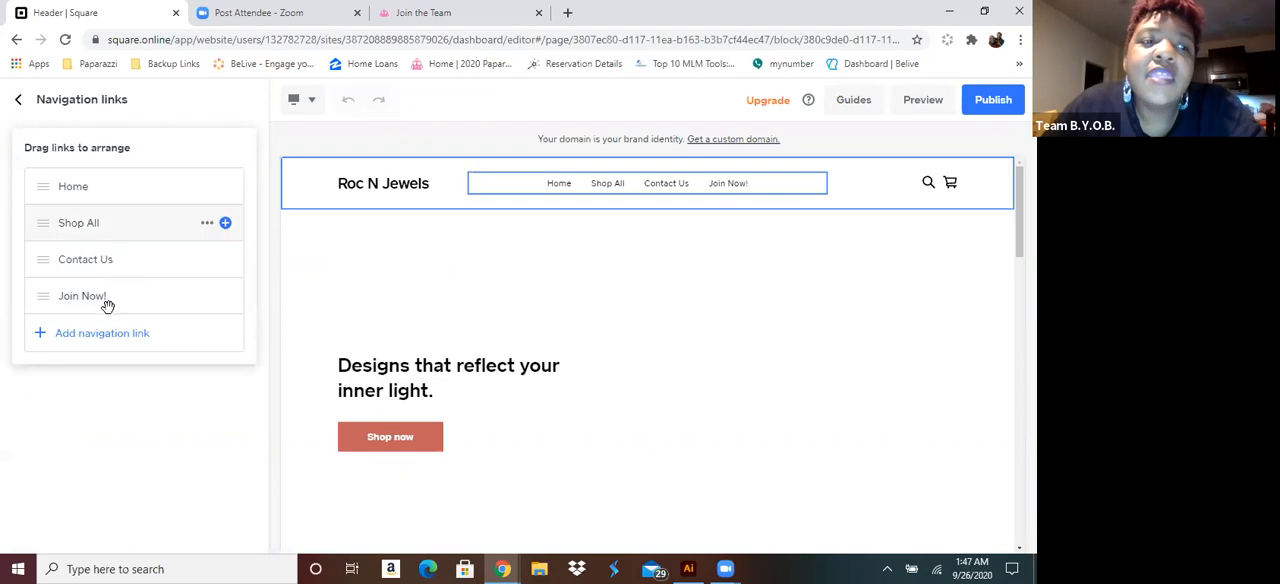
left_click(99, 338)
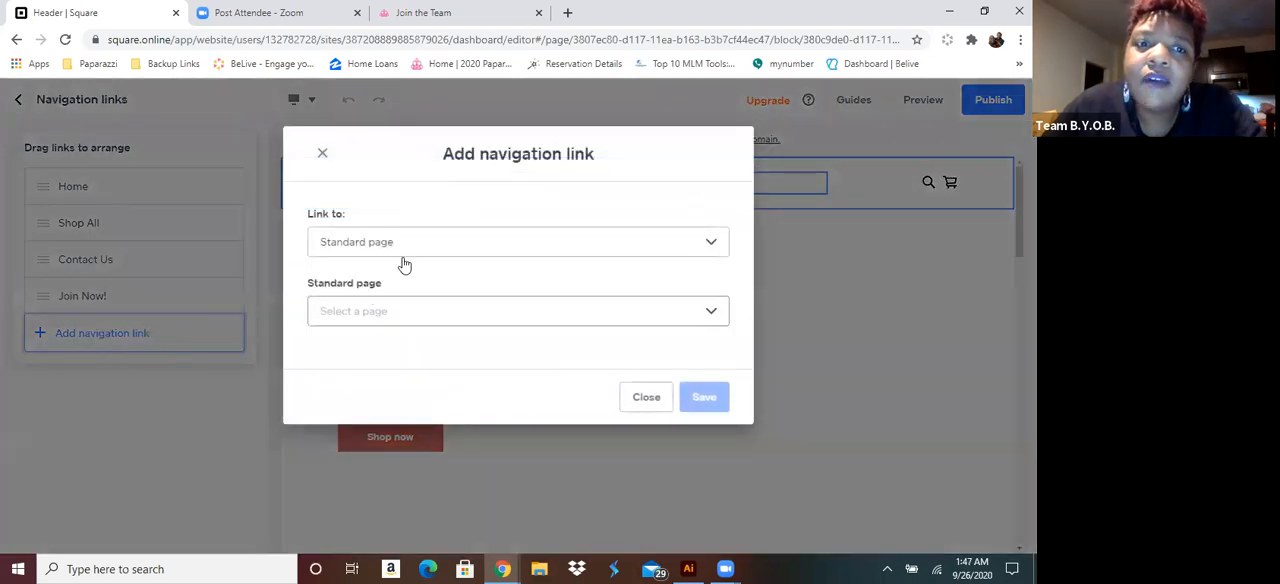
left_click(411, 251)
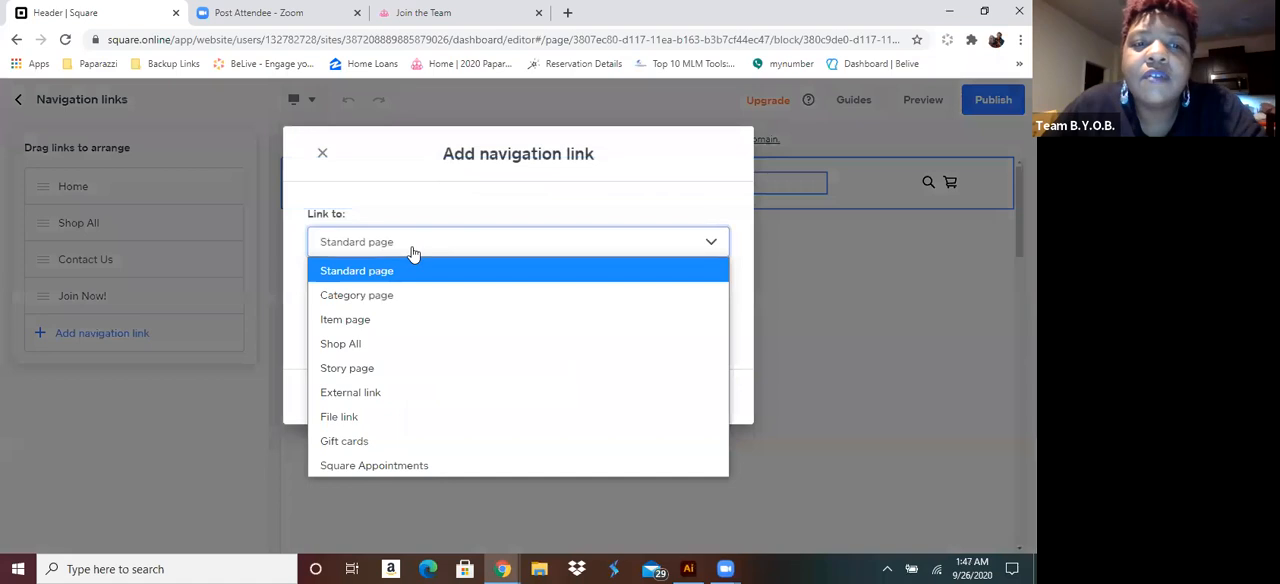
left_click(356, 296)
left_click(353, 311)
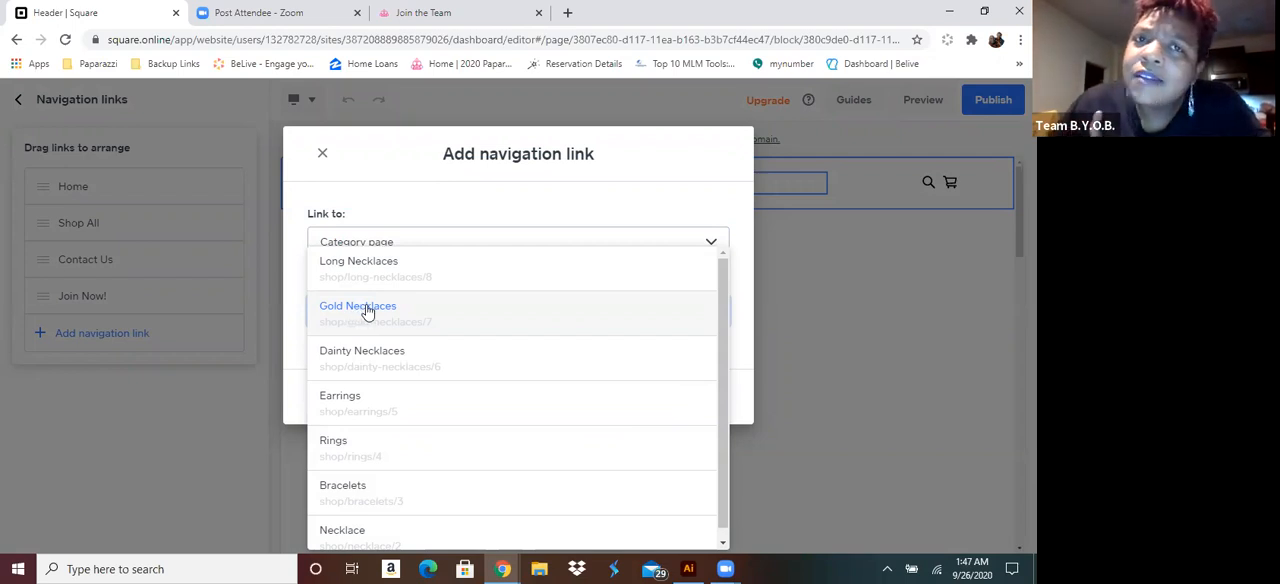
scroll(367, 313, "down", 1)
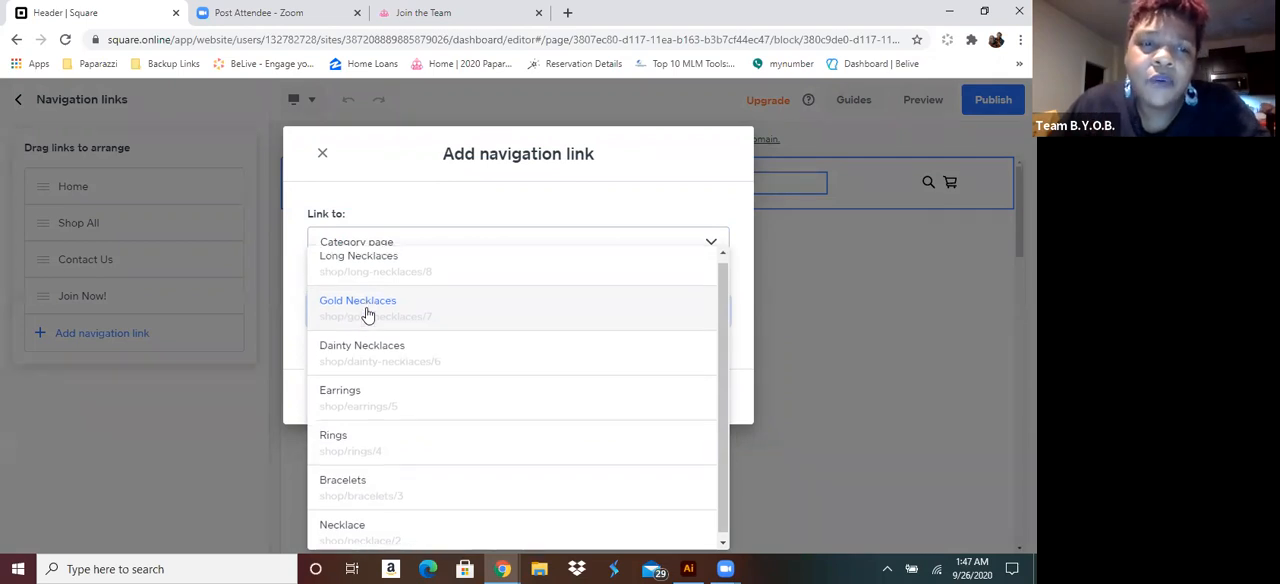
left_click(352, 524)
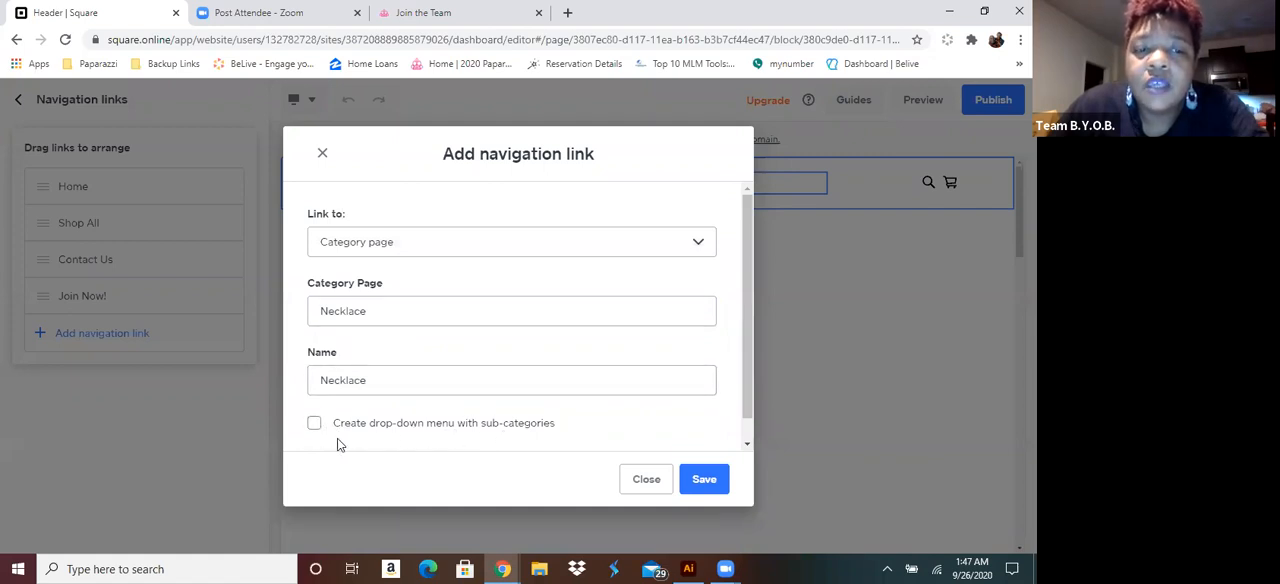
left_click(701, 479)
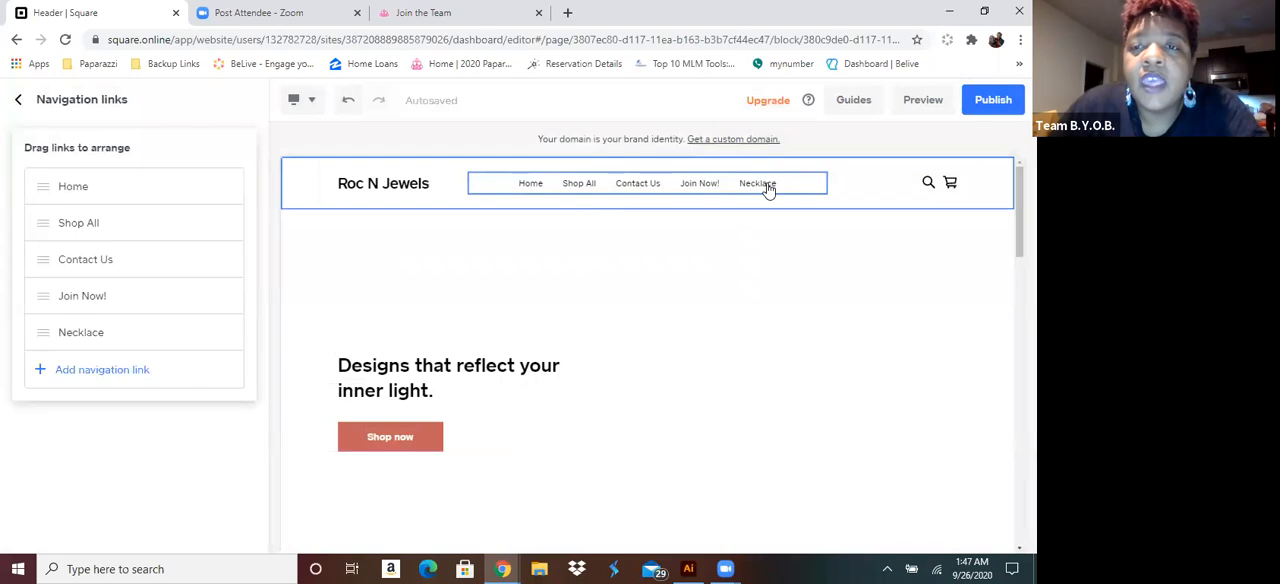
Open the Necklace page from the header and move its navigation link to directly after Home
left_click(767, 189)
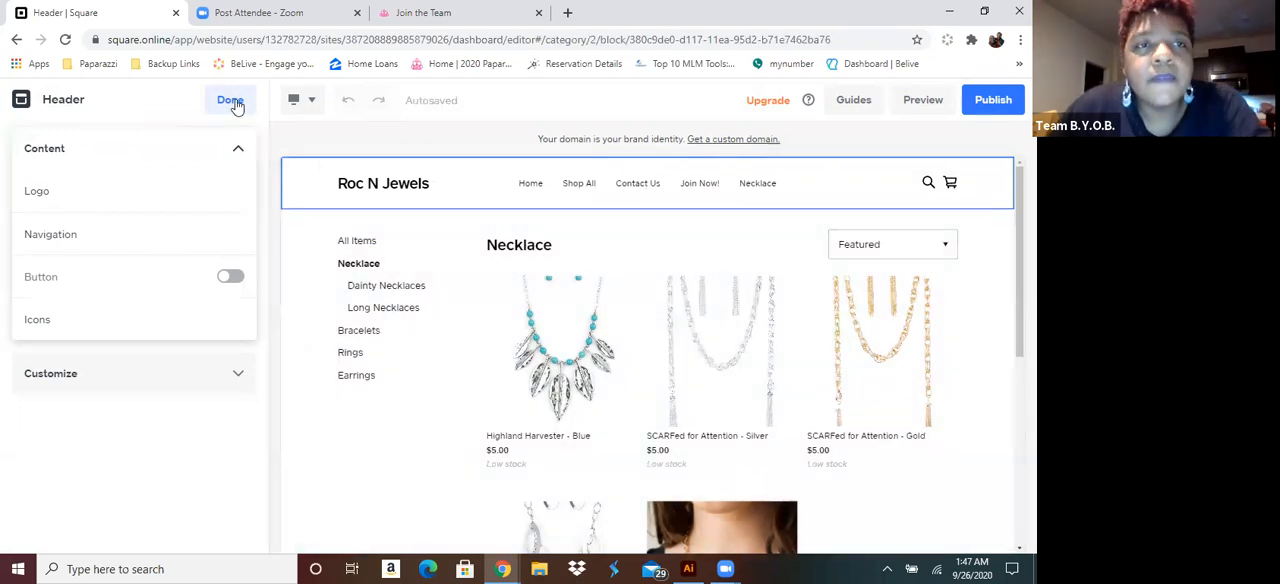
left_click(481, 180)
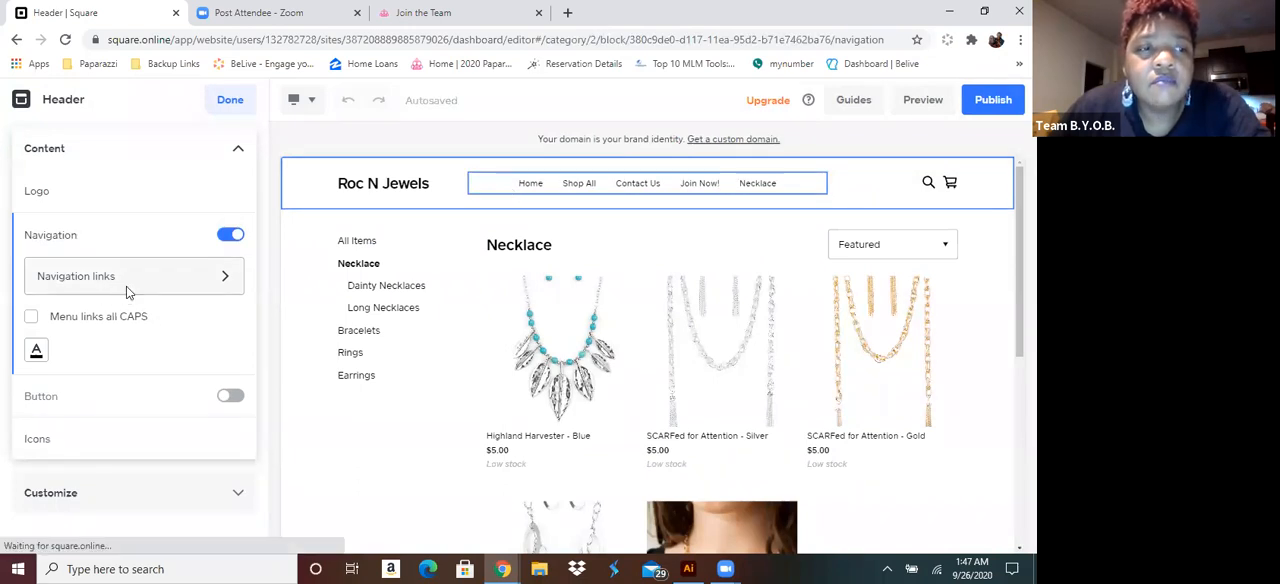
left_click(126, 289)
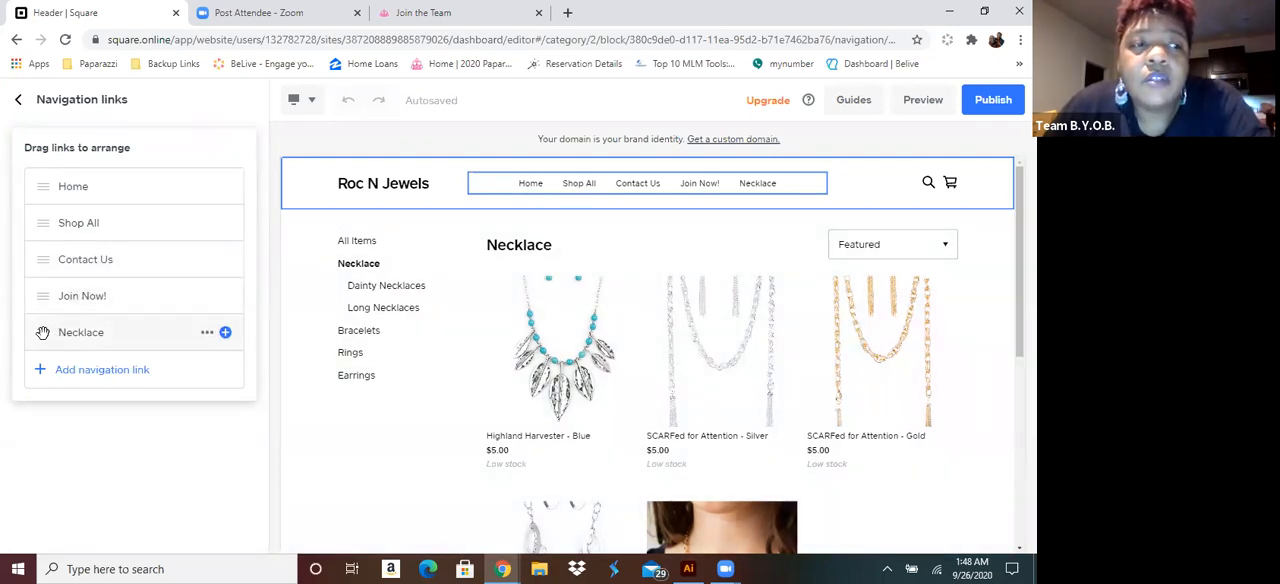
left_click_drag(47, 334, 35, 202)
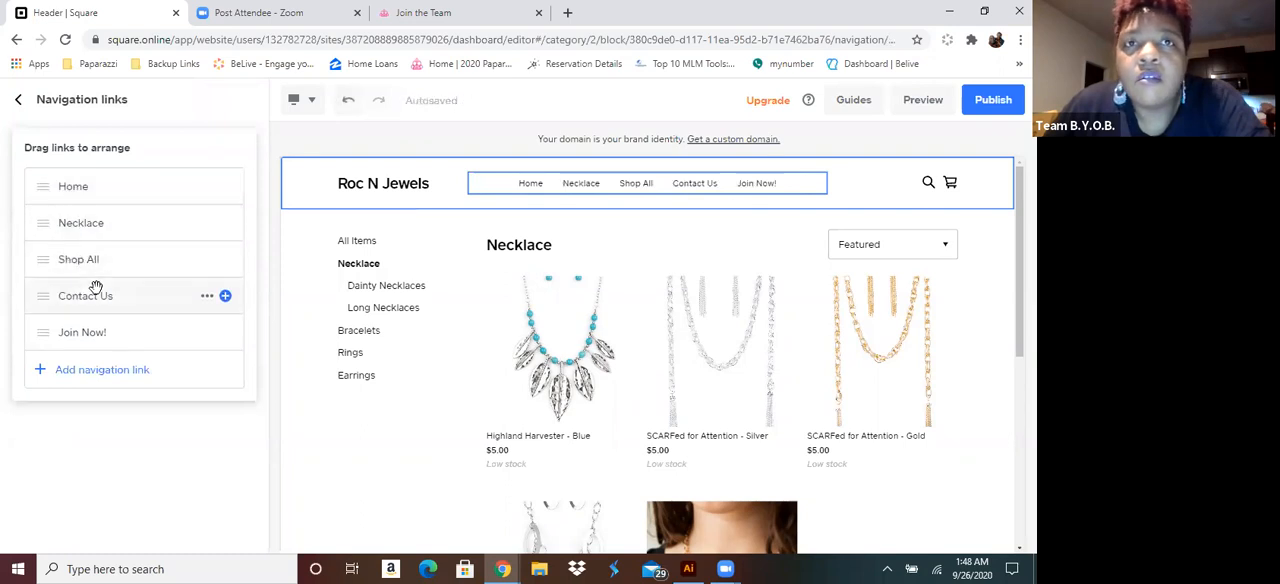
Nest the Necklace link under Shop All, check its drop-down, and return it to a top-level link directly after Shop All
left_click_drag(62, 240, 90, 262)
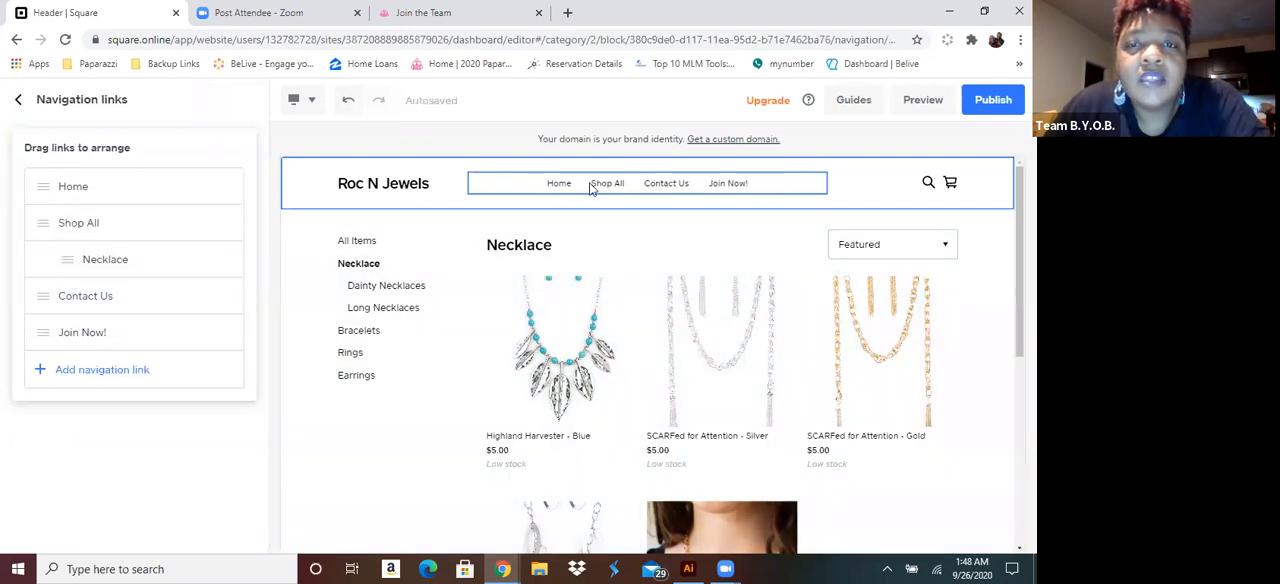
mouse_move(604, 190)
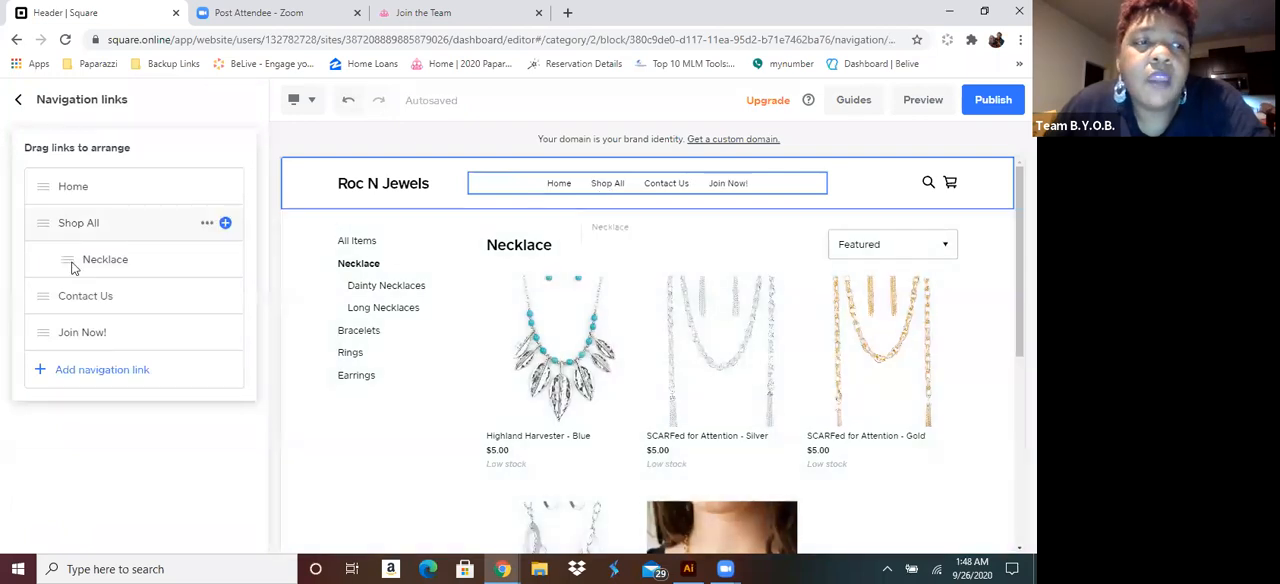
left_click_drag(66, 259, 37, 258)
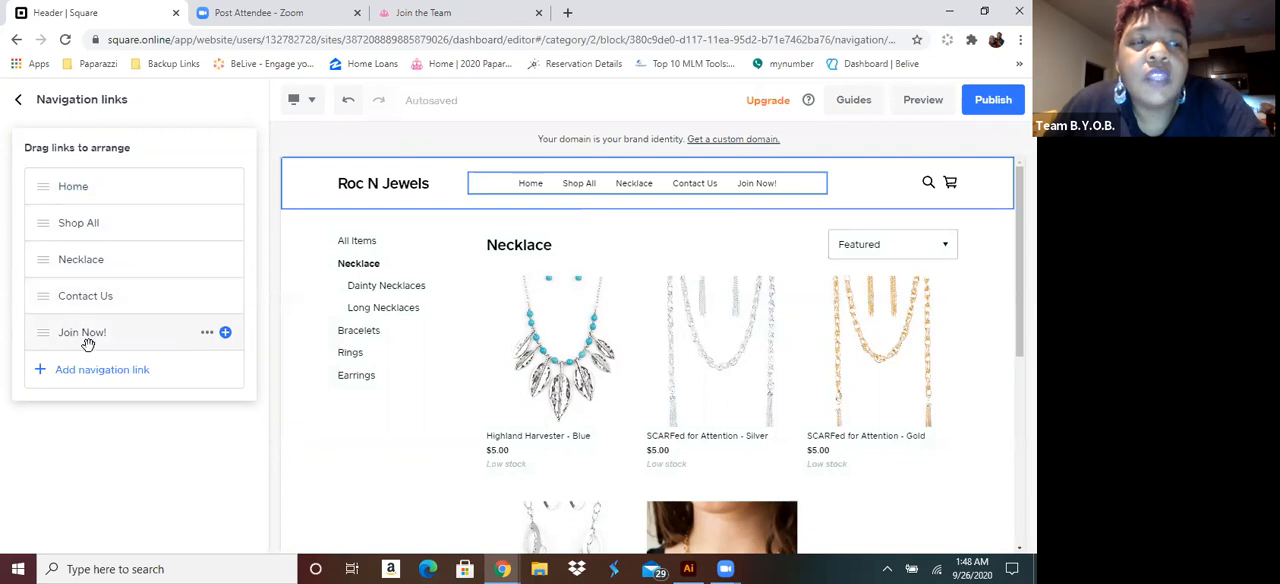
Add a navigation link to the Earrings category page, named Earrings, and place it directly after Necklace
left_click(42, 371)
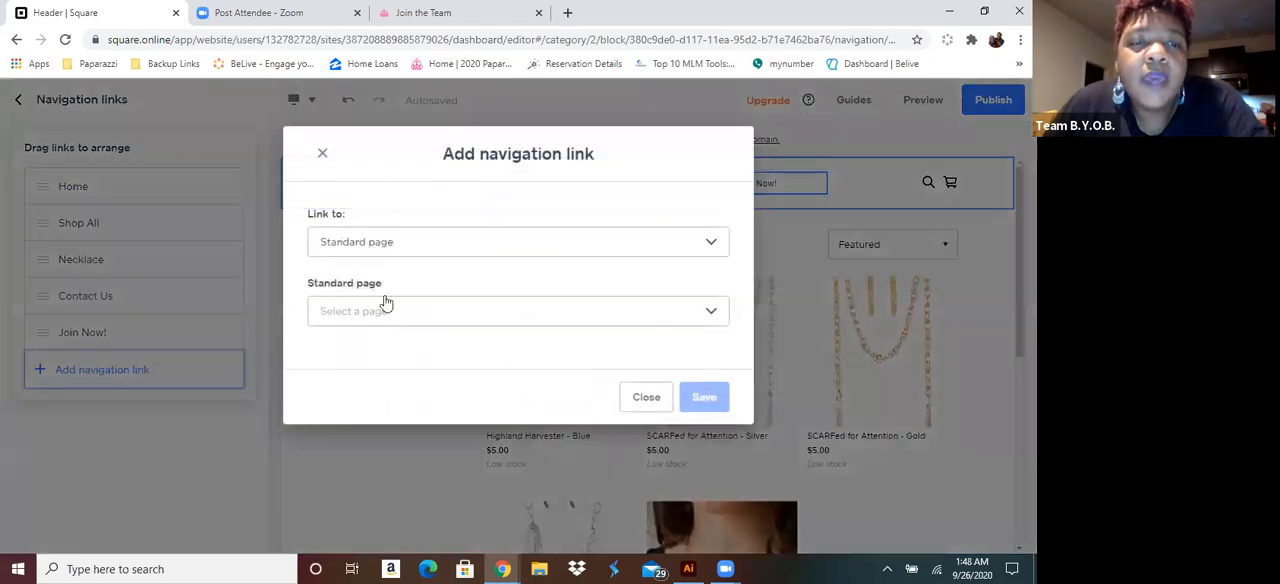
left_click(386, 241)
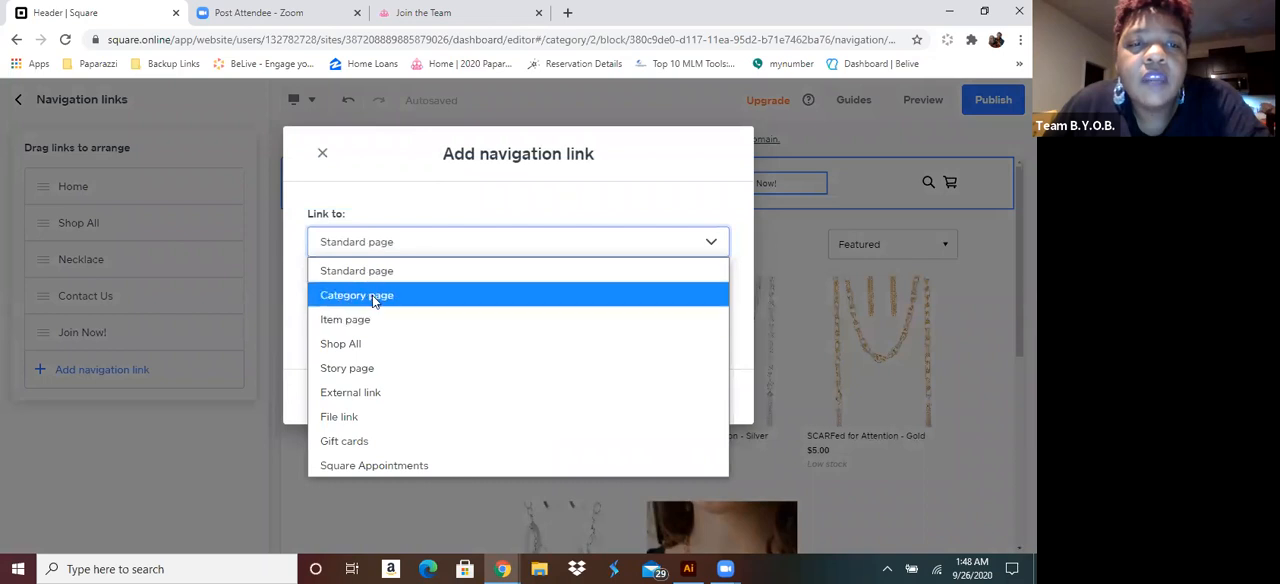
left_click(372, 295)
left_click(365, 311)
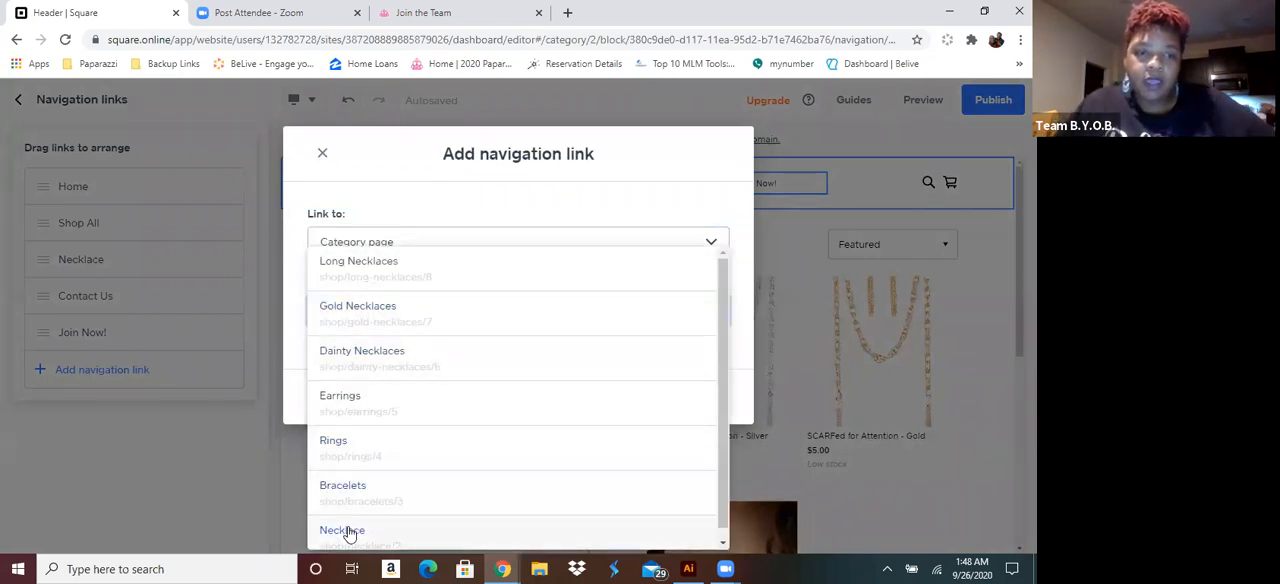
left_click(366, 403)
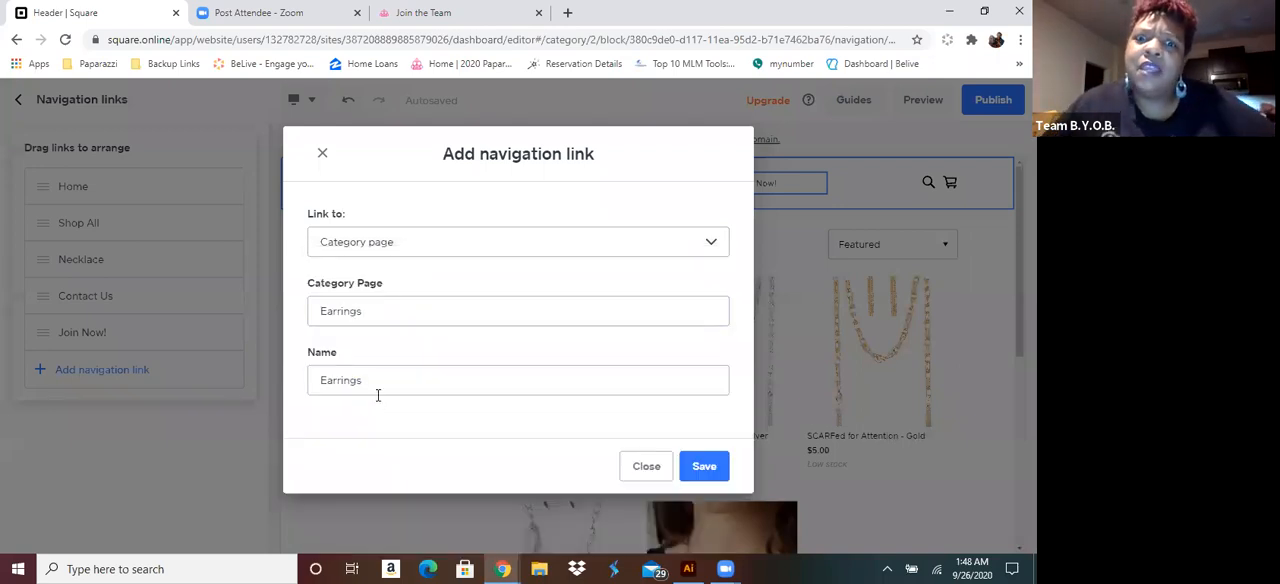
left_click(714, 474)
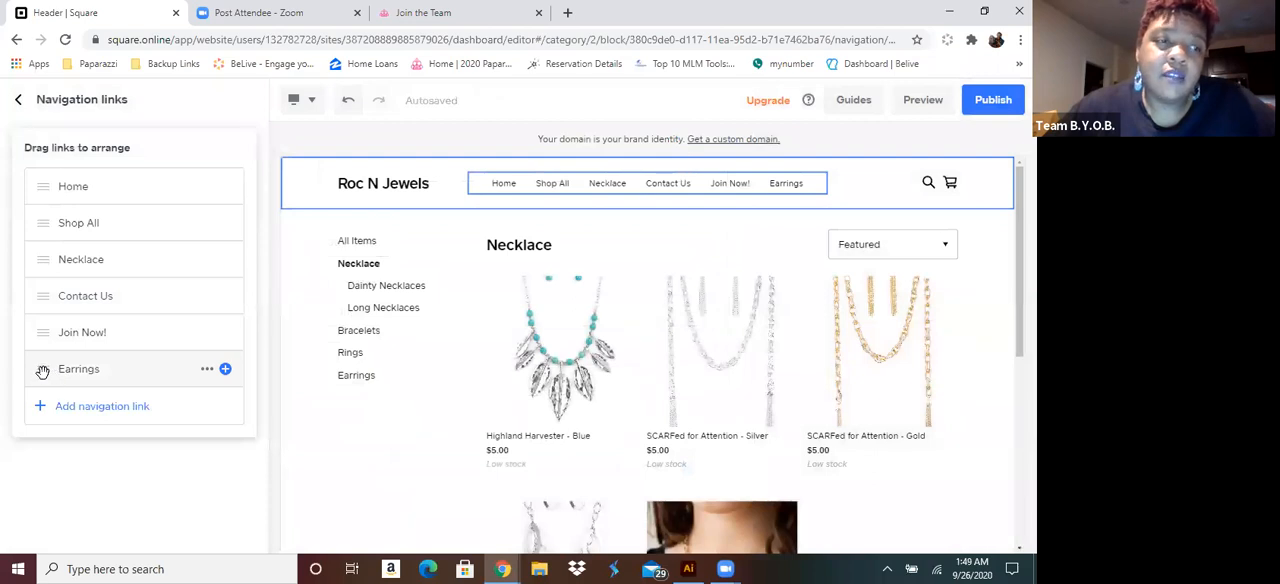
left_click_drag(43, 369, 46, 276)
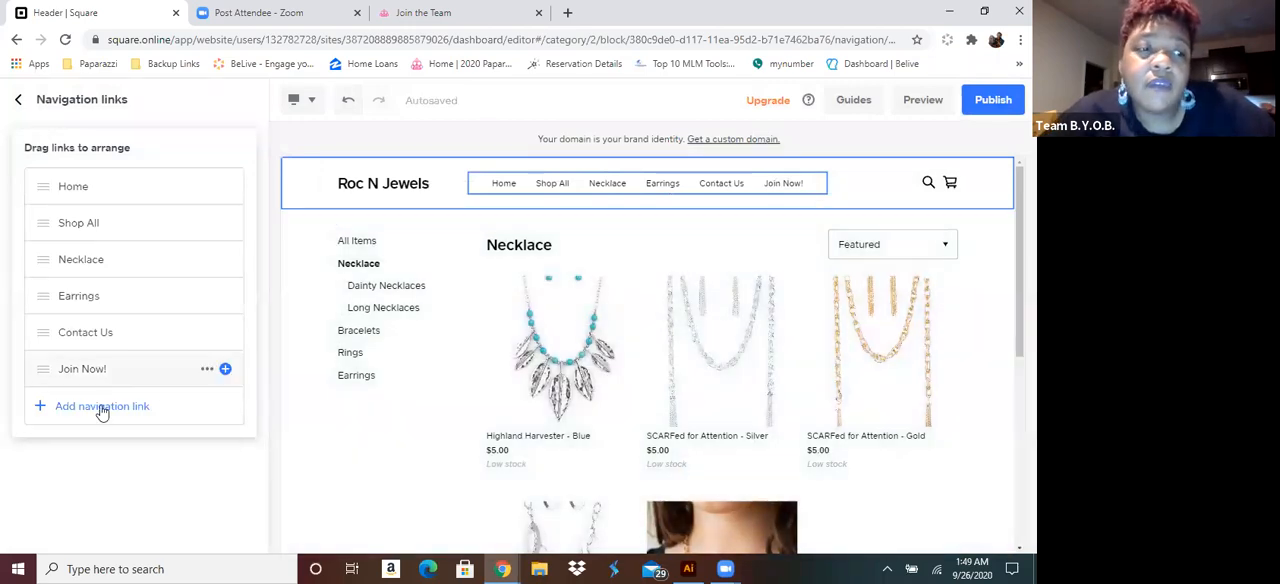
Add a navigation link to the Bracelets category page, named Bracelets, and place it directly after Earrings
left_click(102, 412)
left_click(436, 253)
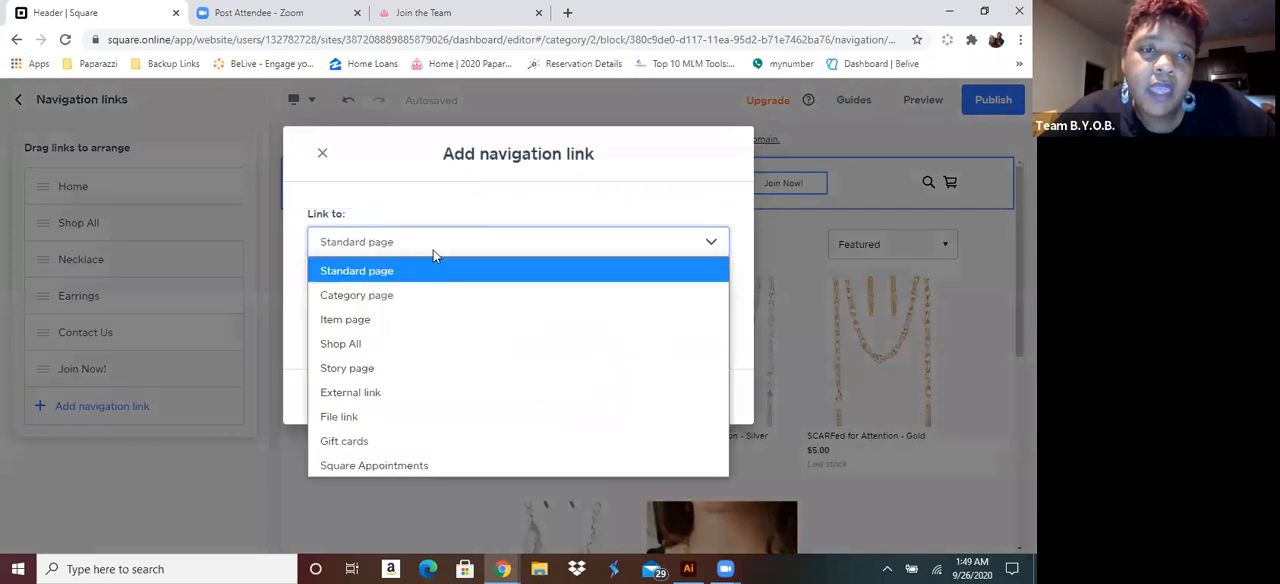
left_click(378, 296)
left_click(392, 317)
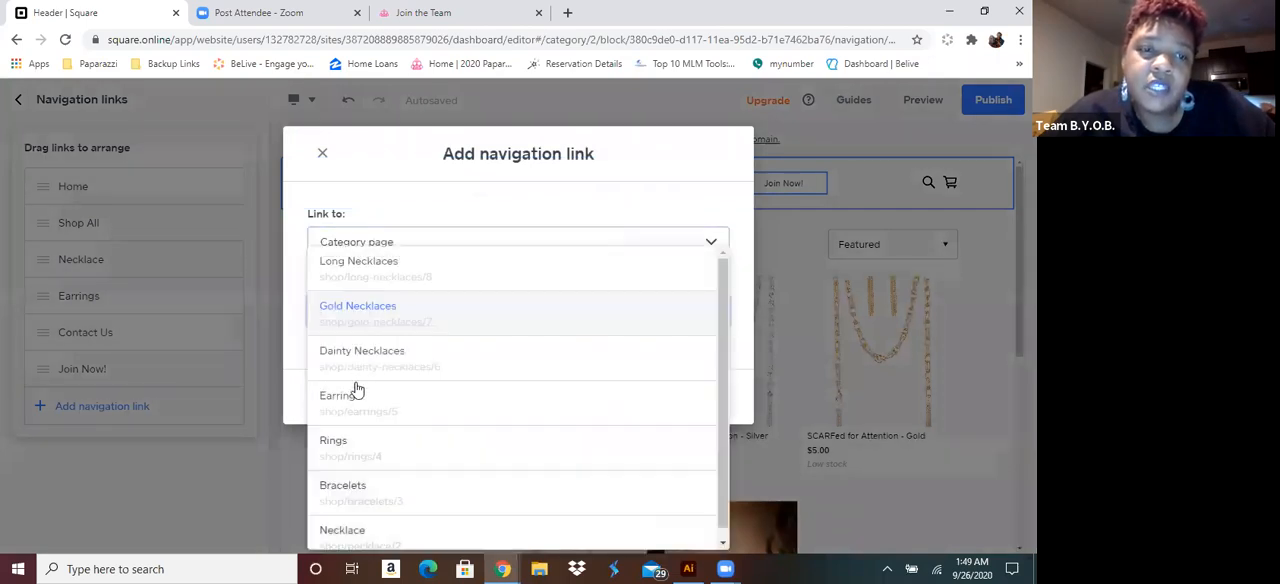
left_click(346, 486)
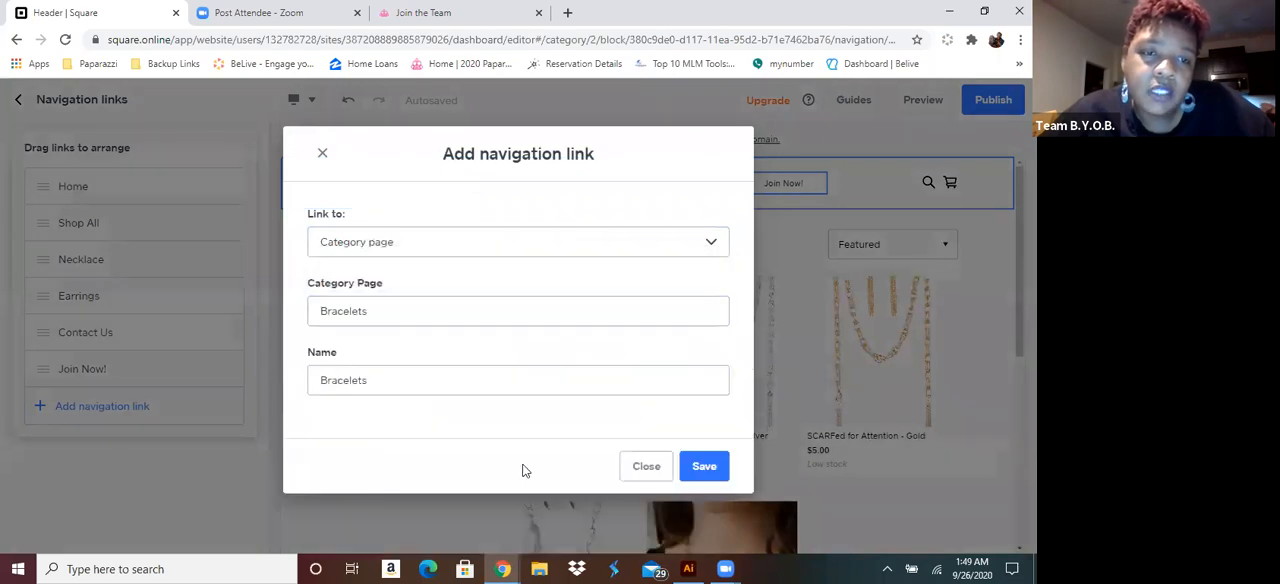
left_click(704, 467)
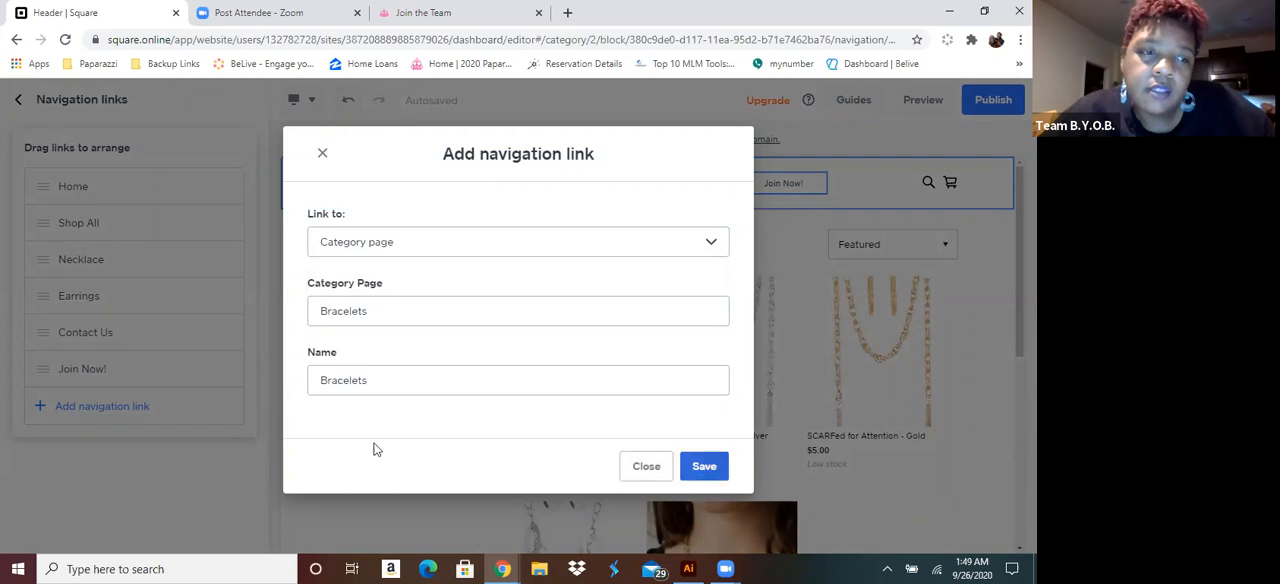
left_click_drag(39, 402, 30, 312)
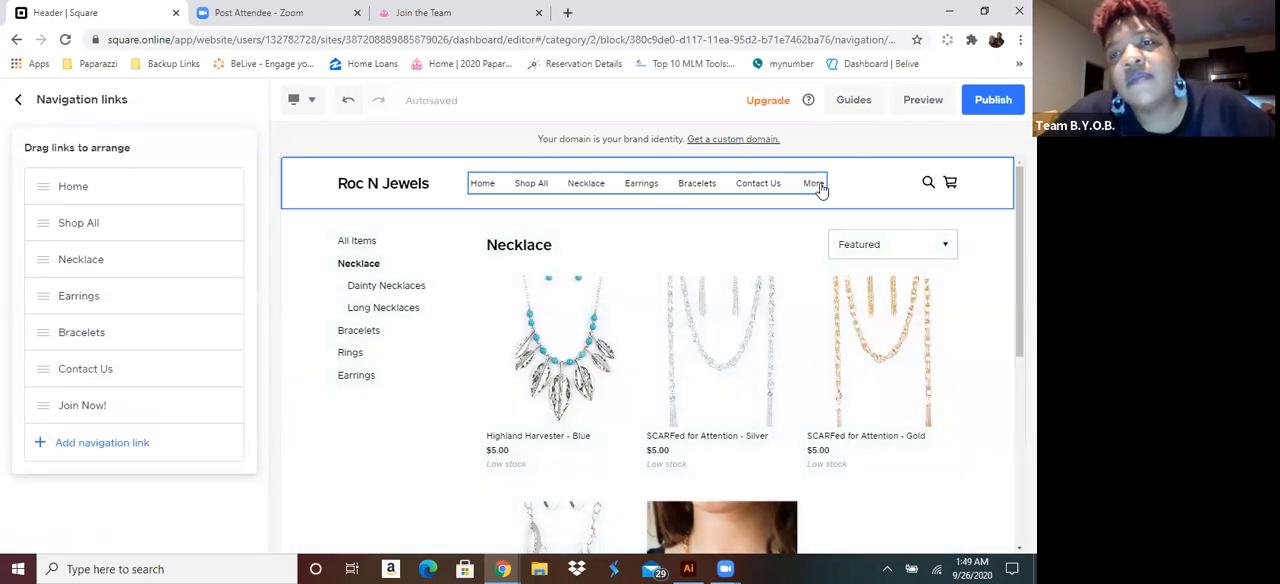
mouse_move(820, 190)
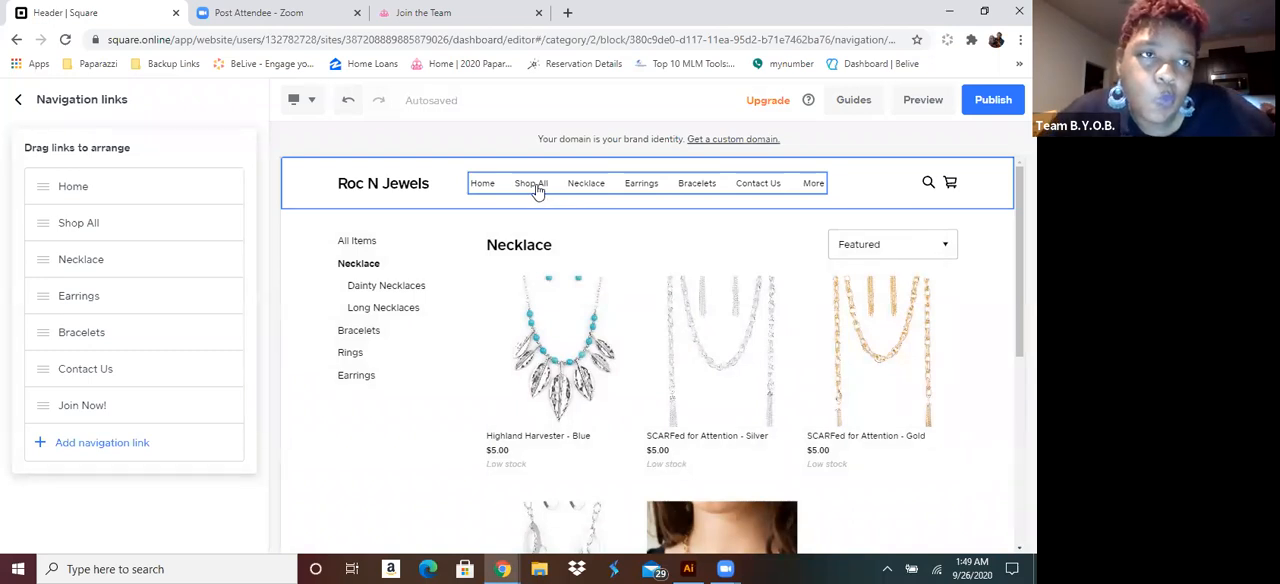
Change the header layout to the one with the site name centred above the navigation links
left_click(459, 172)
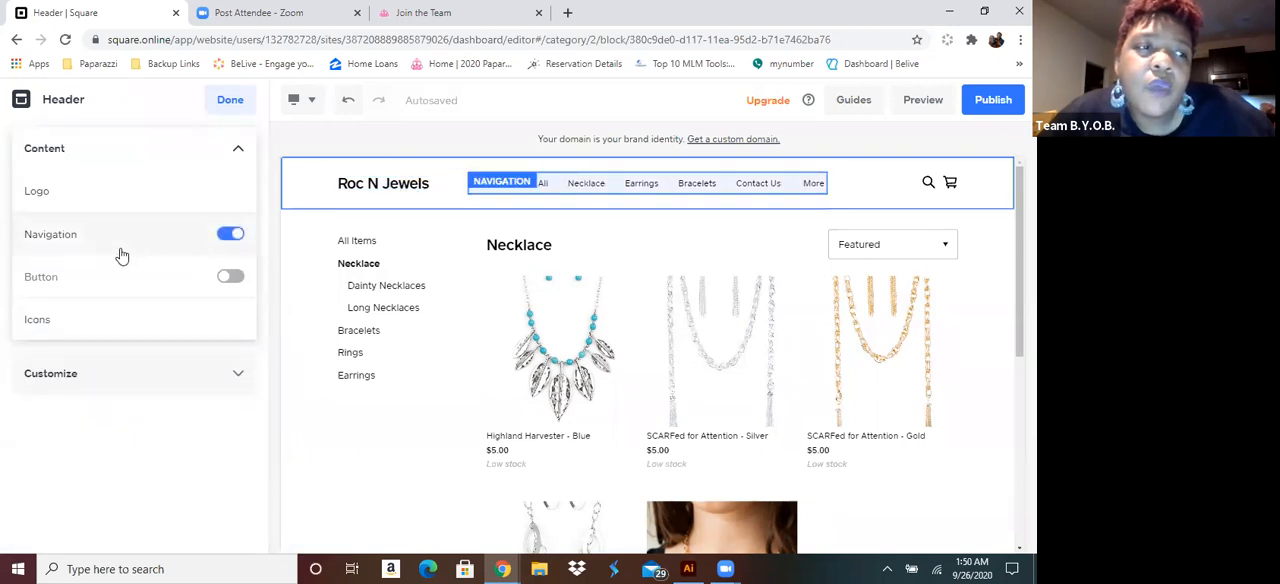
left_click(243, 153)
left_click(238, 152)
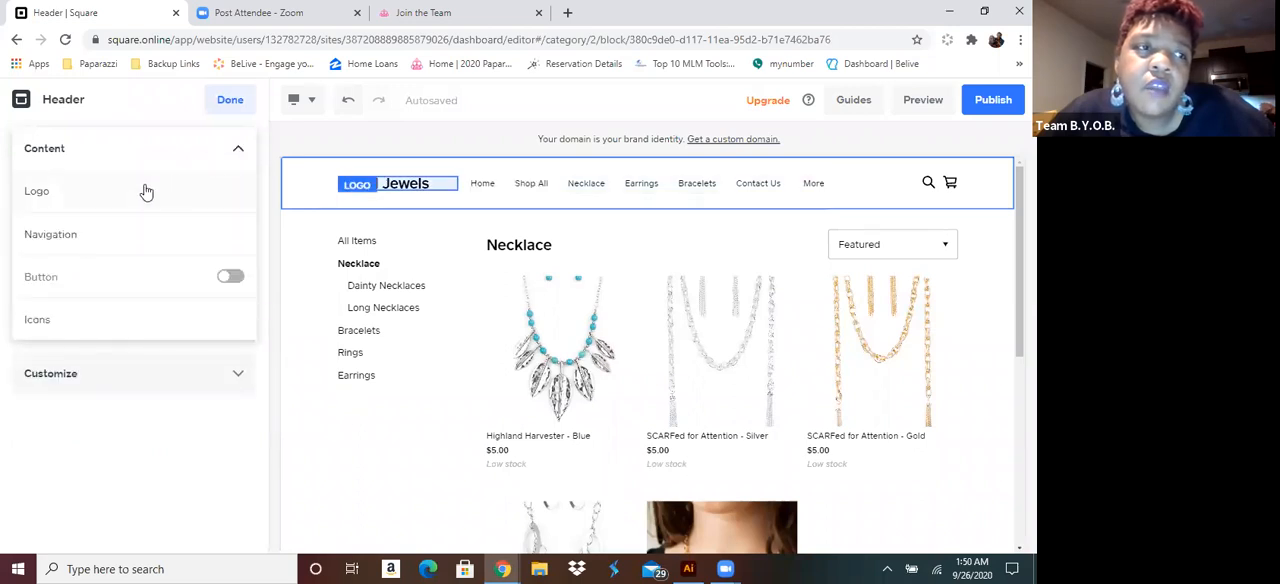
left_click(145, 191)
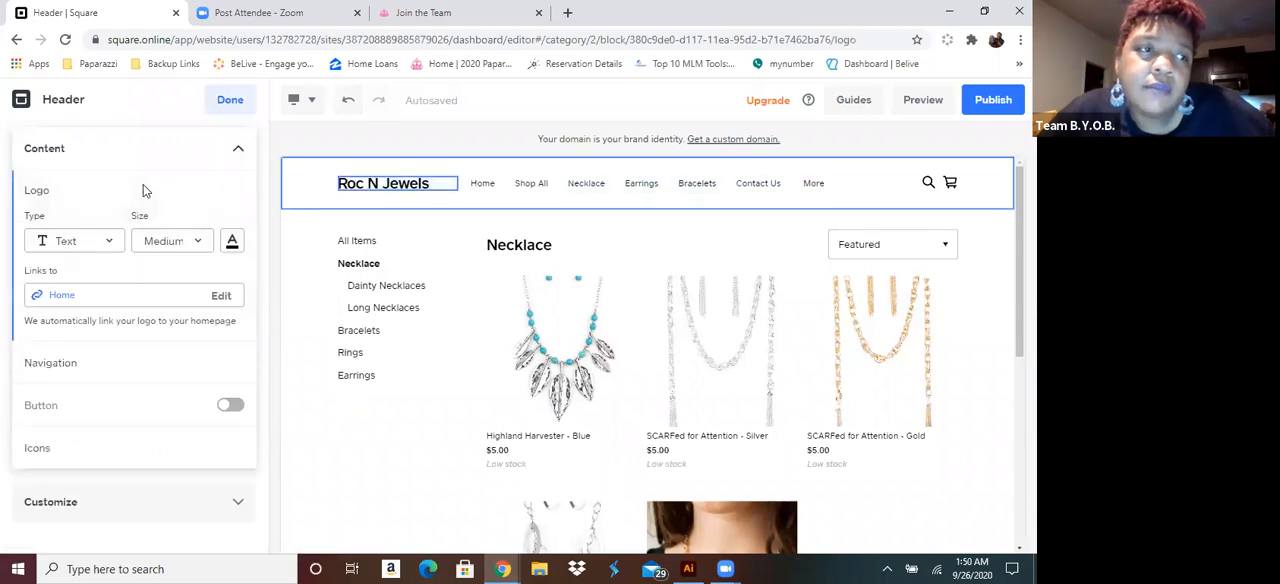
left_click(243, 153)
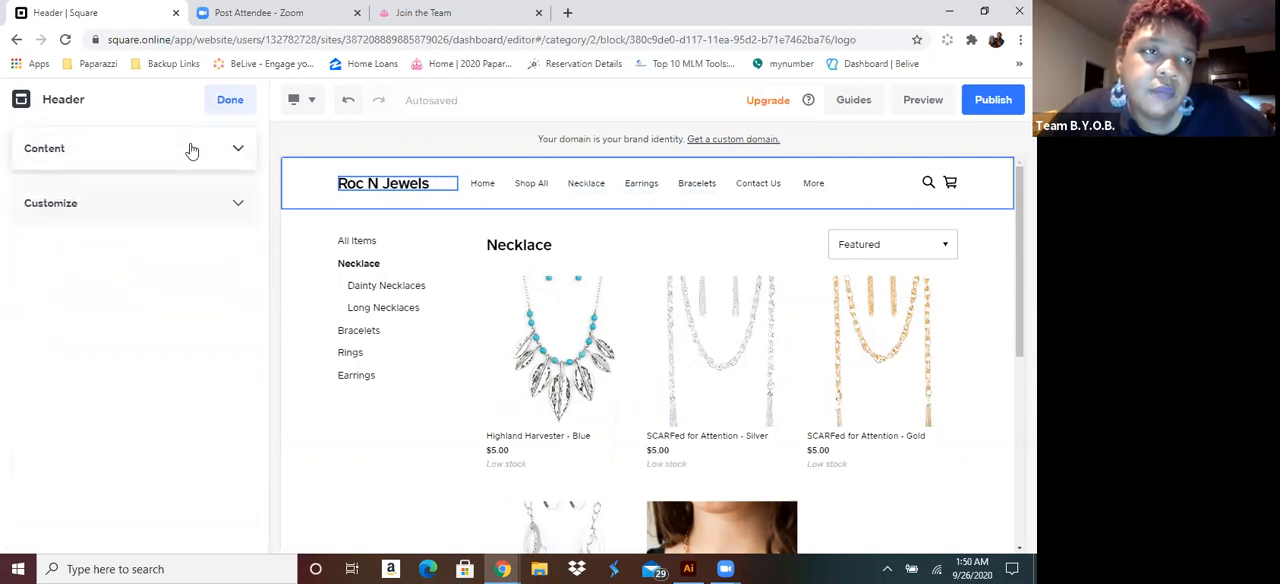
left_click(188, 155)
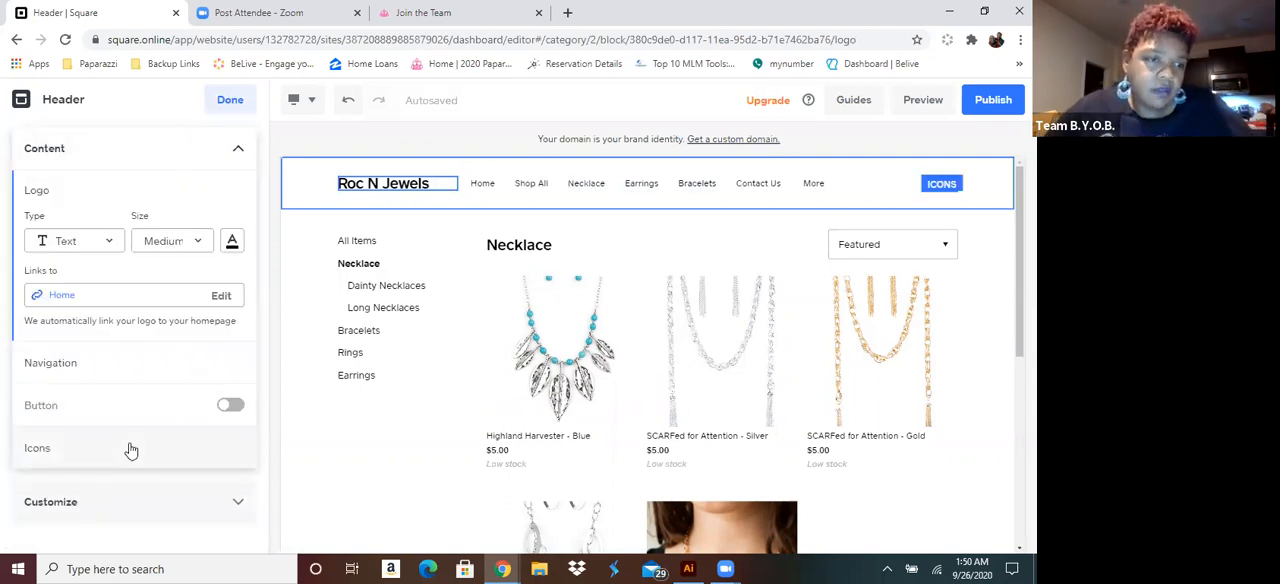
left_click(141, 510)
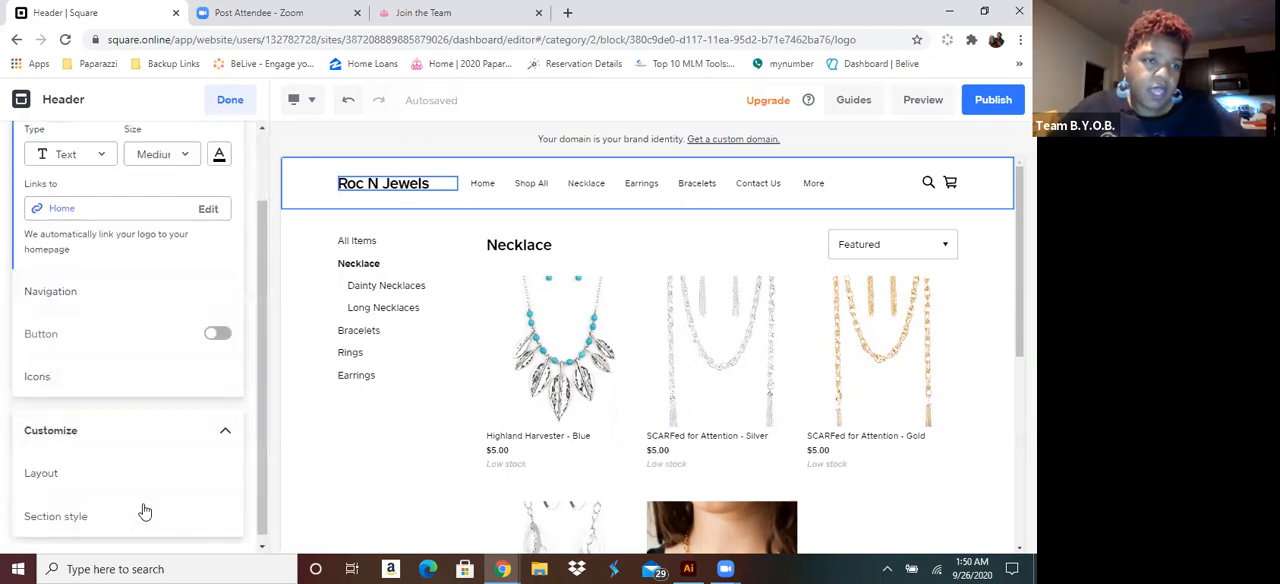
left_click(100, 465)
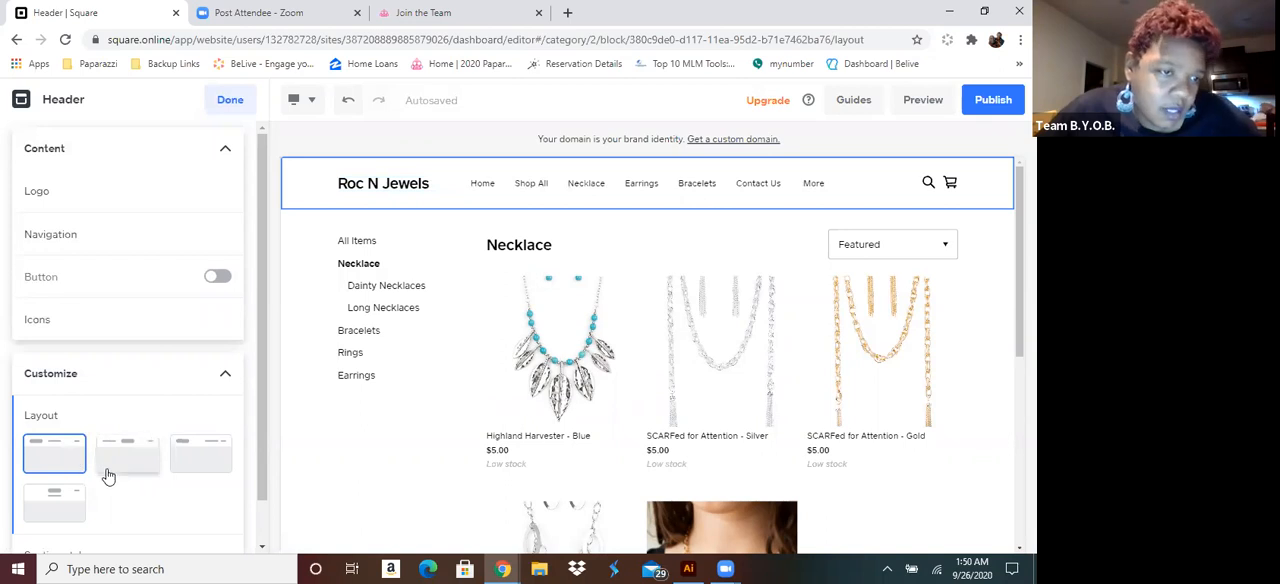
left_click(77, 505)
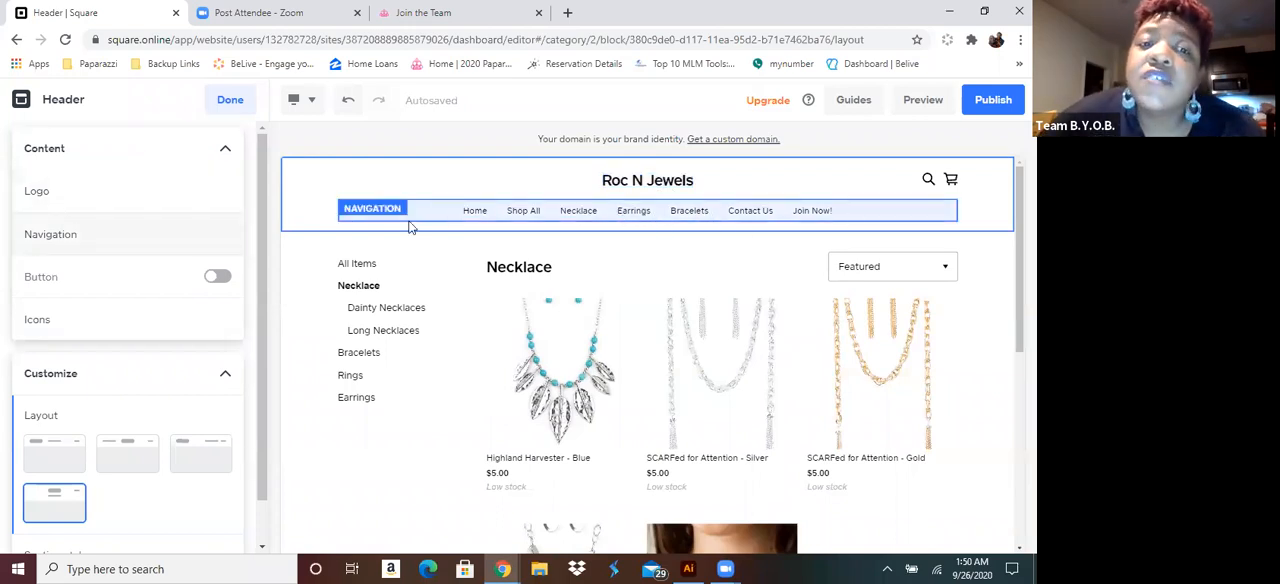
Try the three other header layouts and return to the one with the centred site name above the navigation
left_click(201, 454)
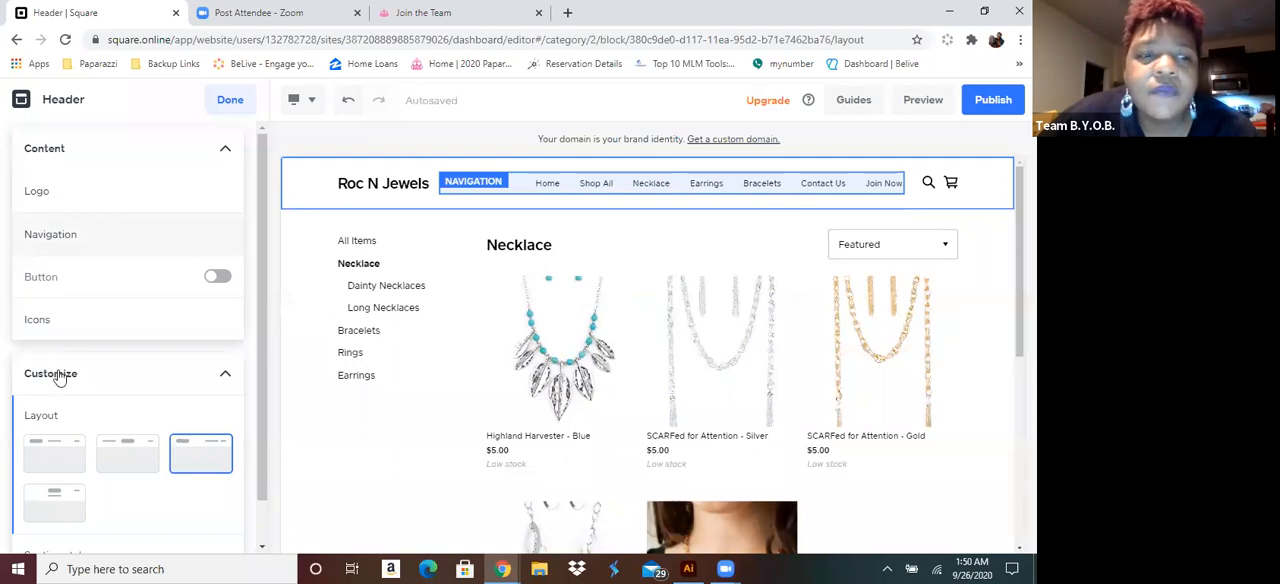
left_click(128, 457)
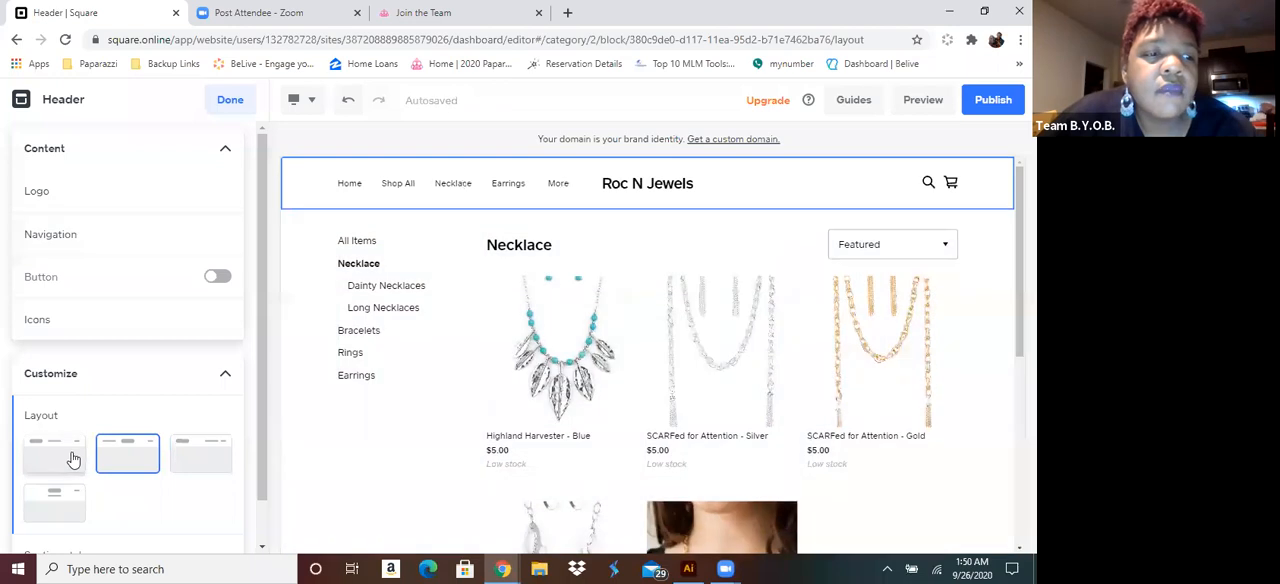
left_click(73, 457)
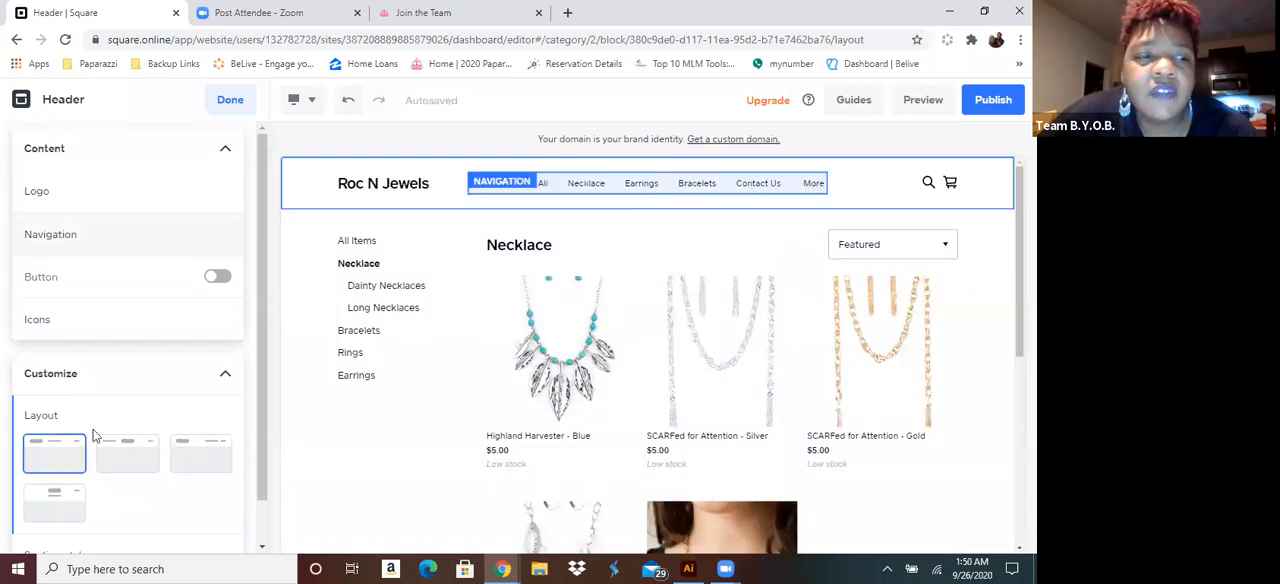
left_click(74, 505)
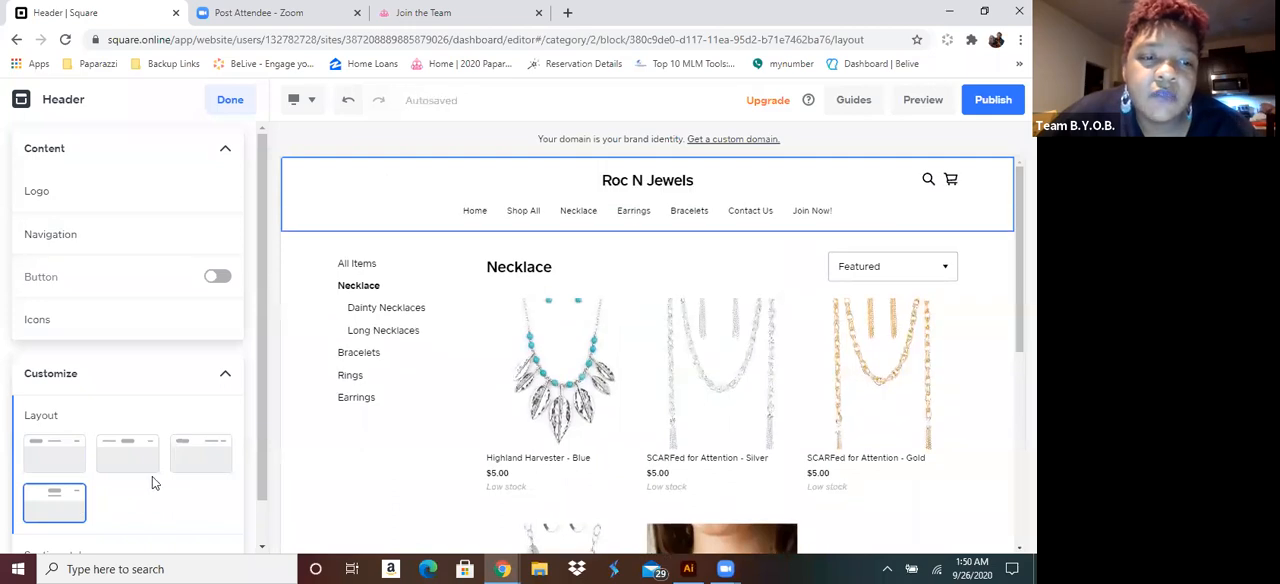
Add a navigation link to the Rings category page, named Rings, and place it between Bracelets and Contact Us
scroll(152, 476, "down", 1)
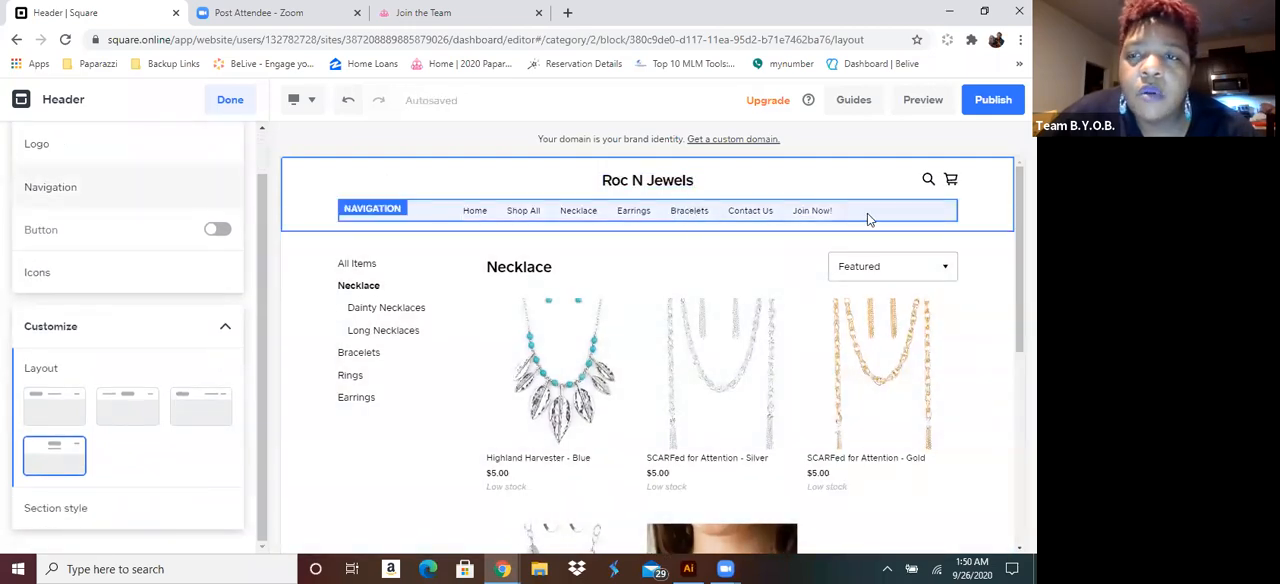
left_click(429, 216)
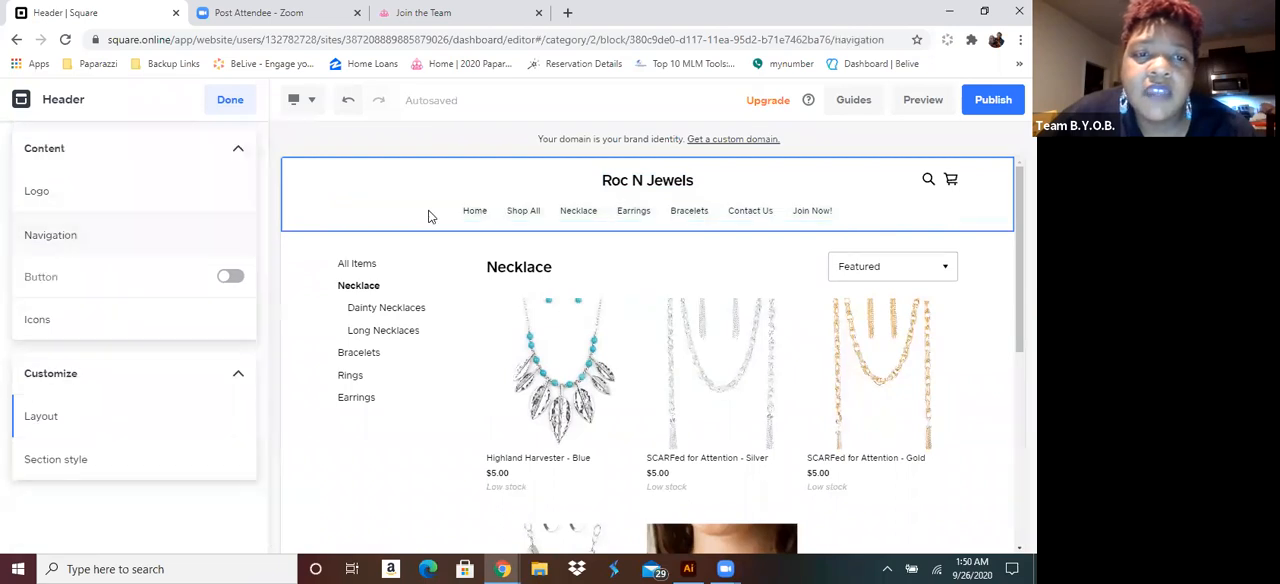
left_click(76, 283)
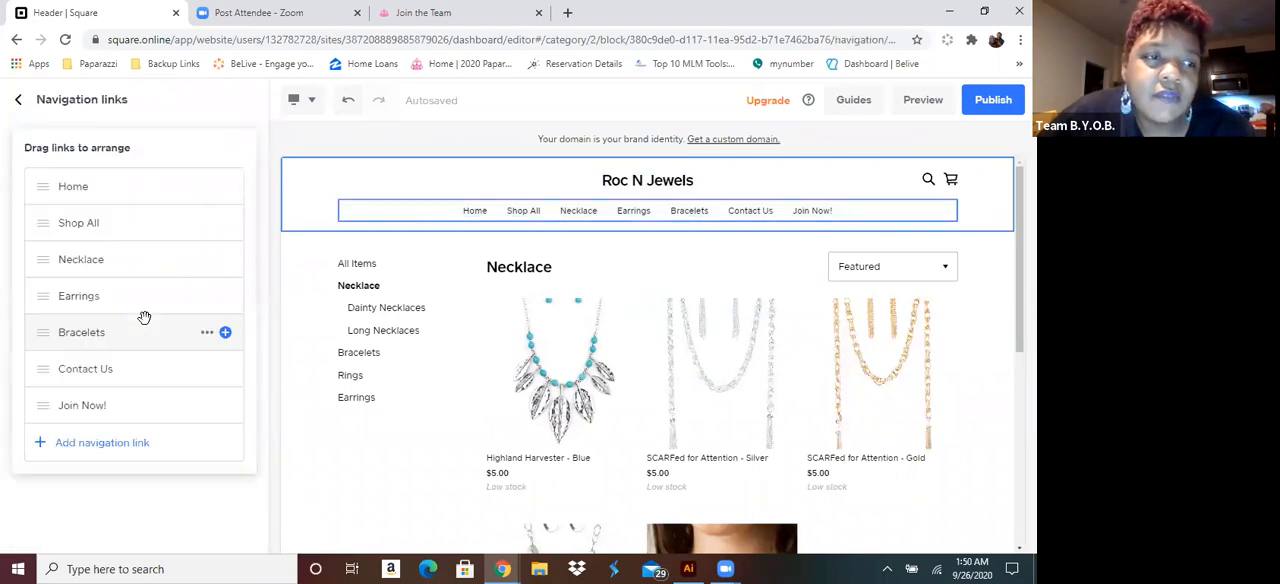
left_click(92, 443)
left_click(377, 243)
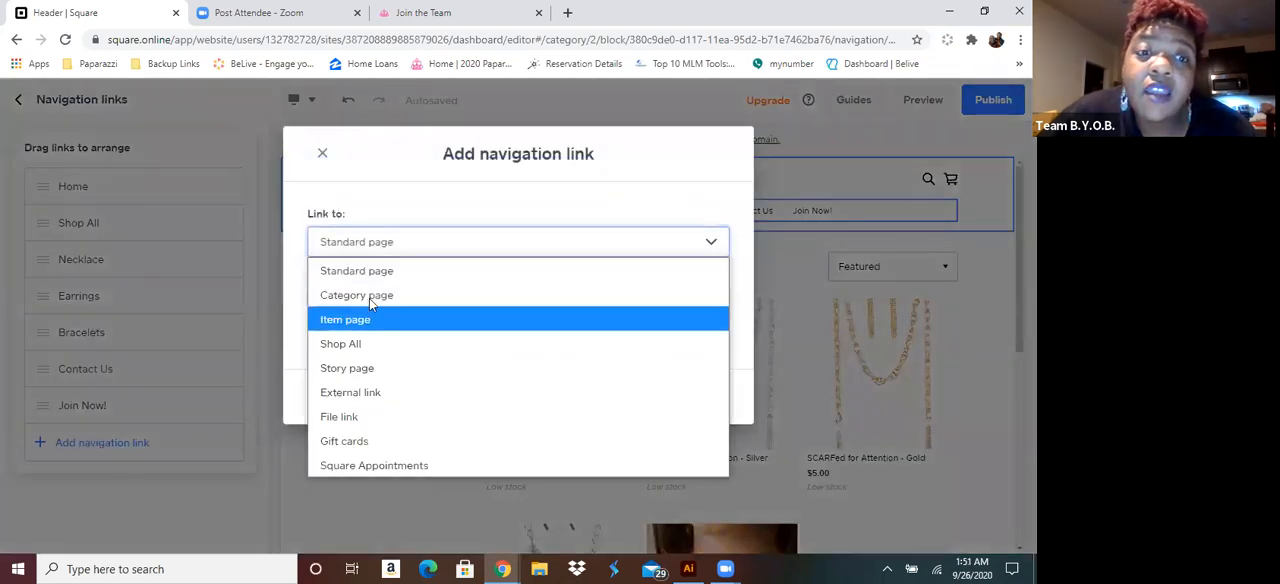
left_click(378, 292)
left_click(441, 318)
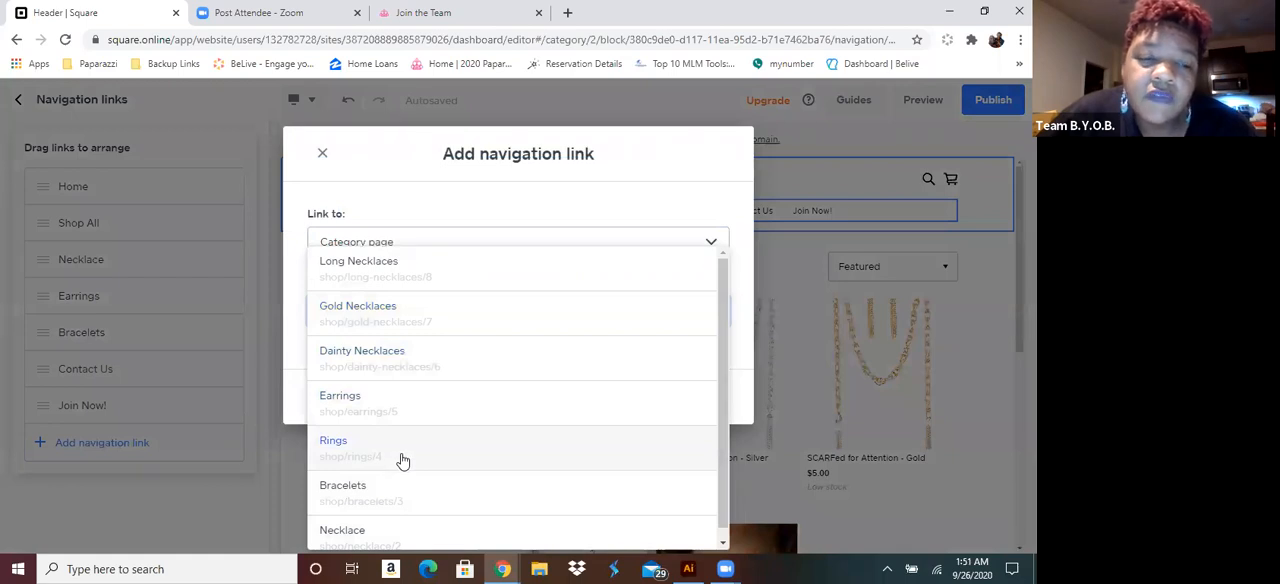
left_click(389, 447)
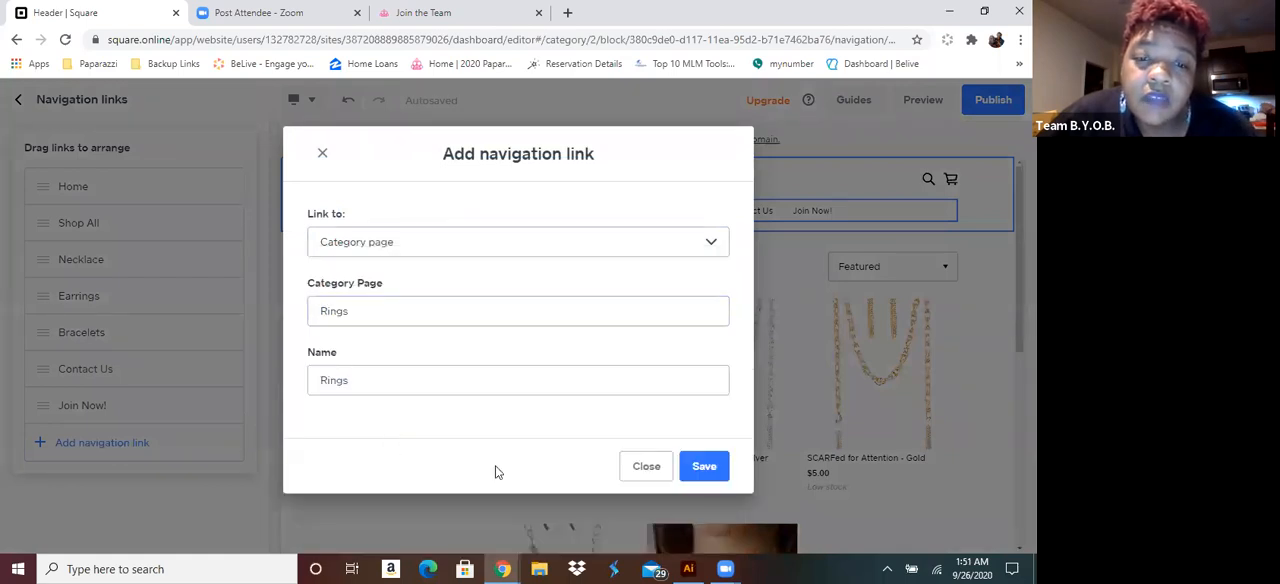
left_click(705, 466)
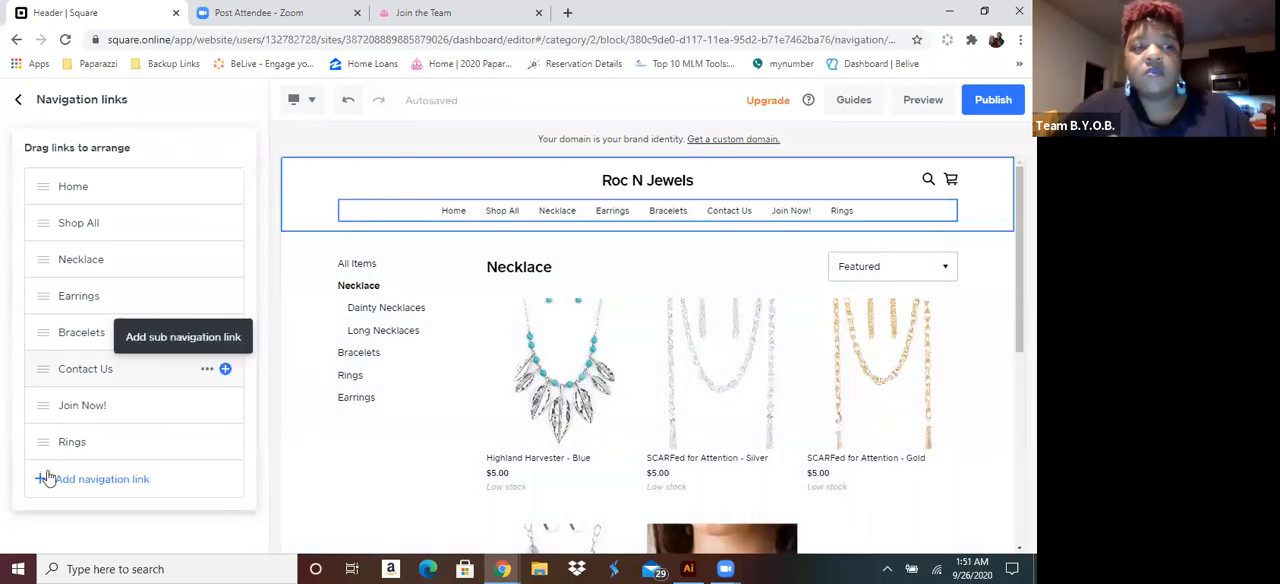
left_click_drag(43, 443, 38, 352)
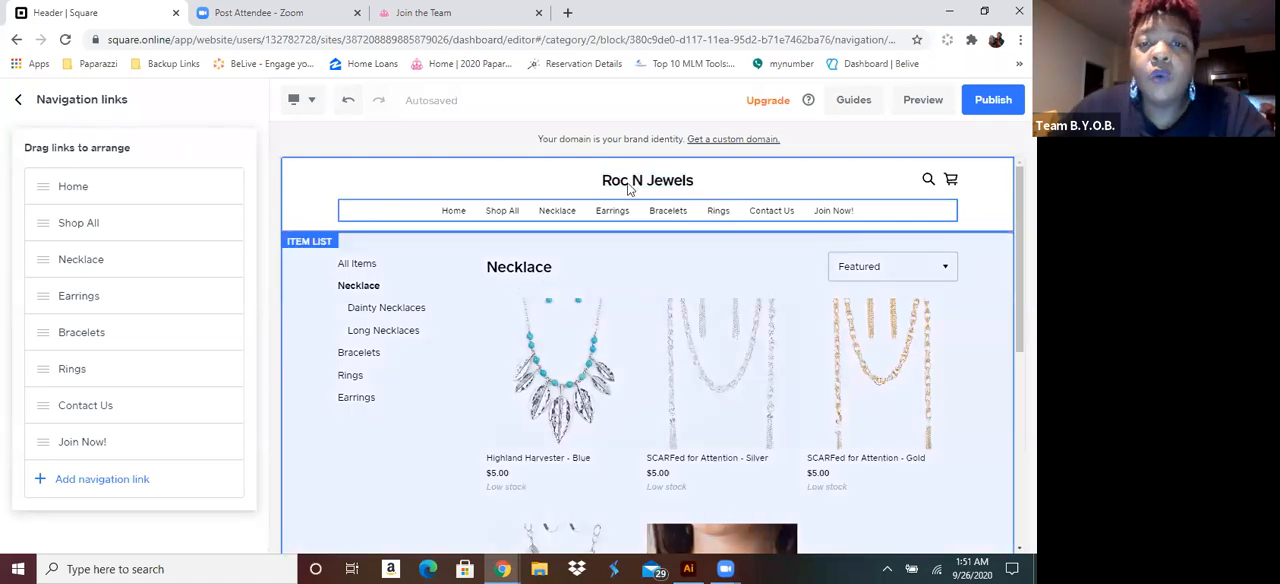
Close the navigation links and finish editing the site header
triple_click(662, 185)
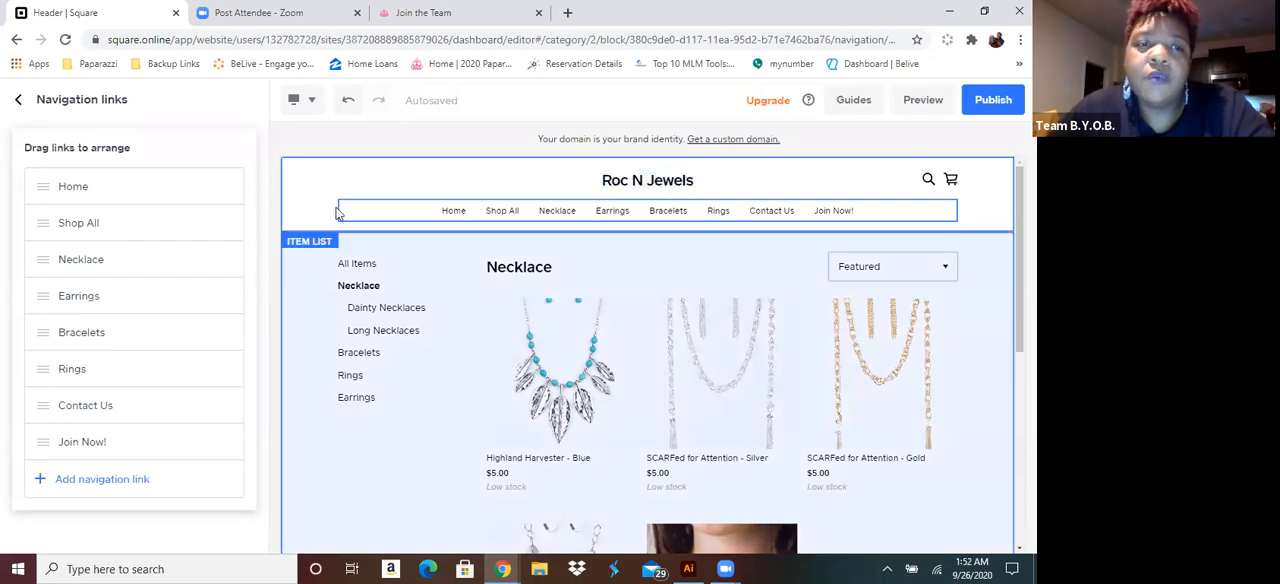
left_click(377, 180)
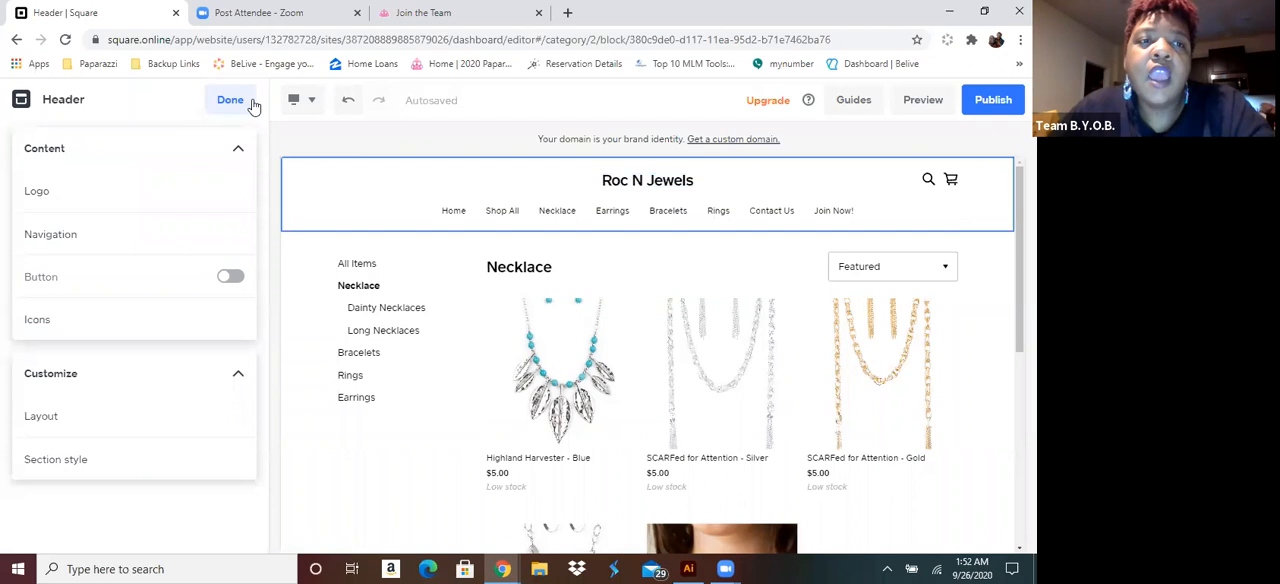
left_click(247, 102)
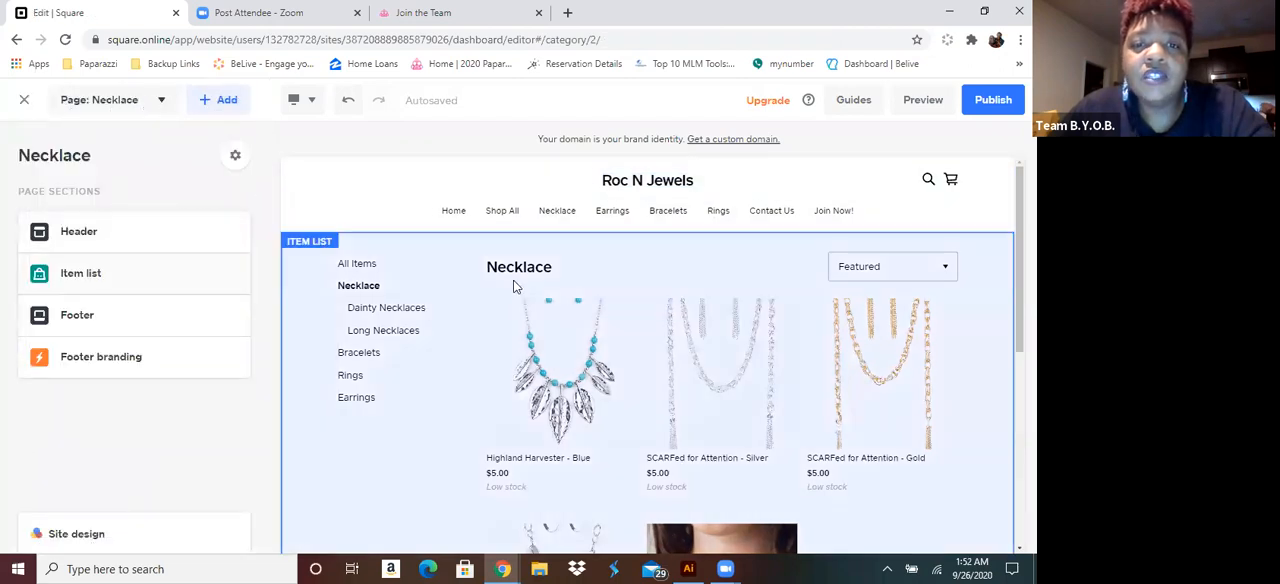
Open the Necklace page's item list section, acknowledge the style change notice, and examine the category title's settings
left_click(627, 273)
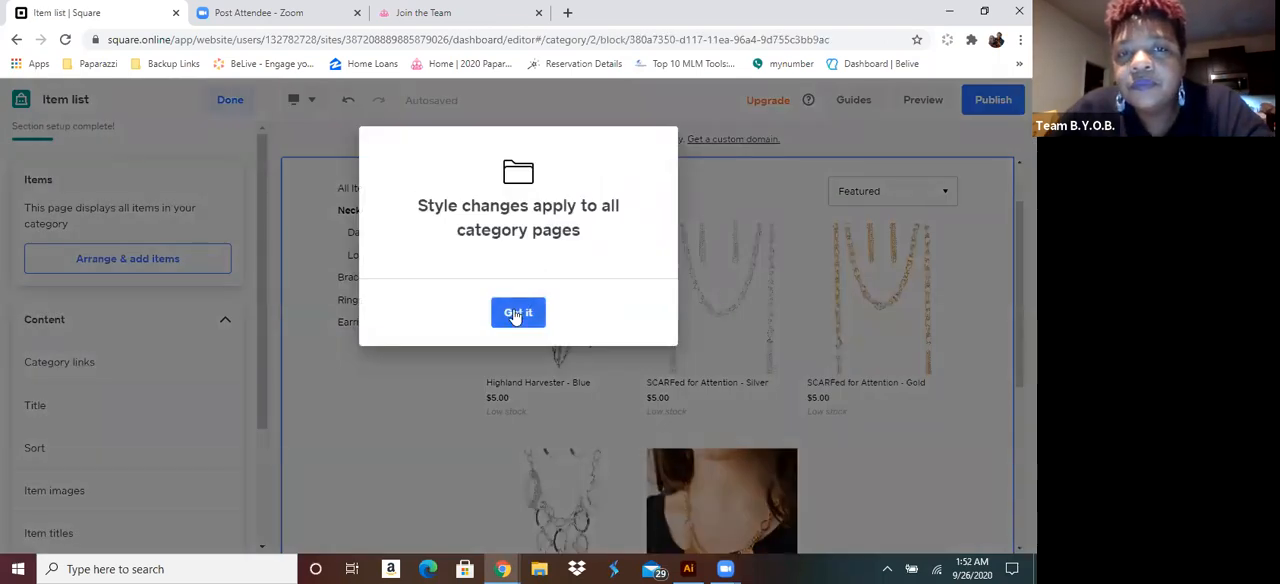
left_click(515, 315)
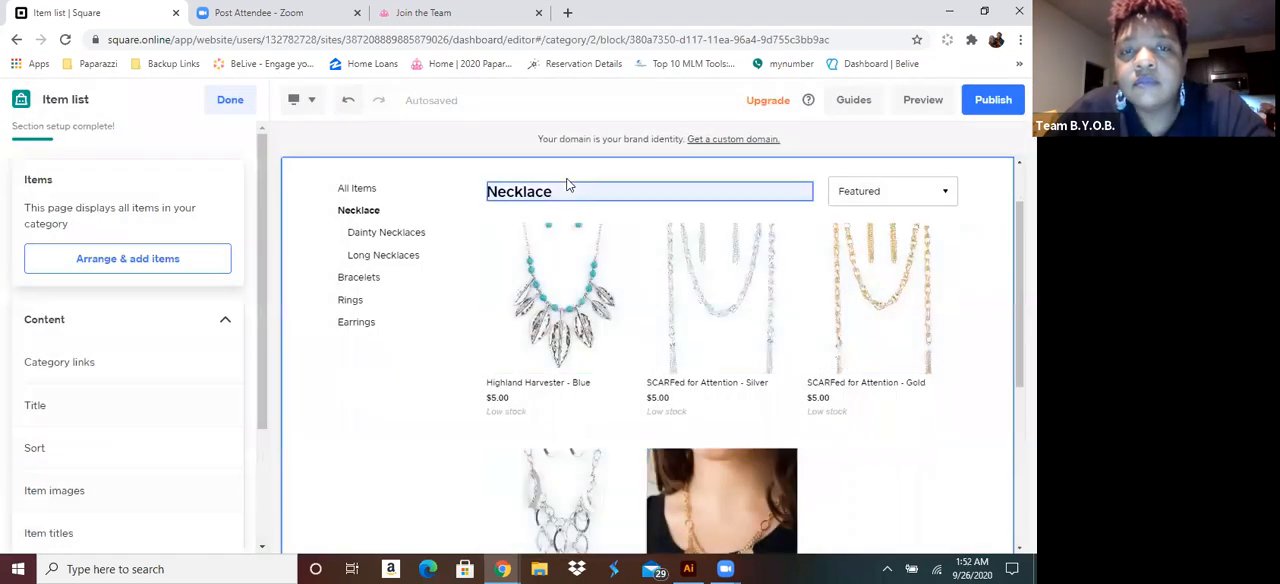
left_click(561, 198)
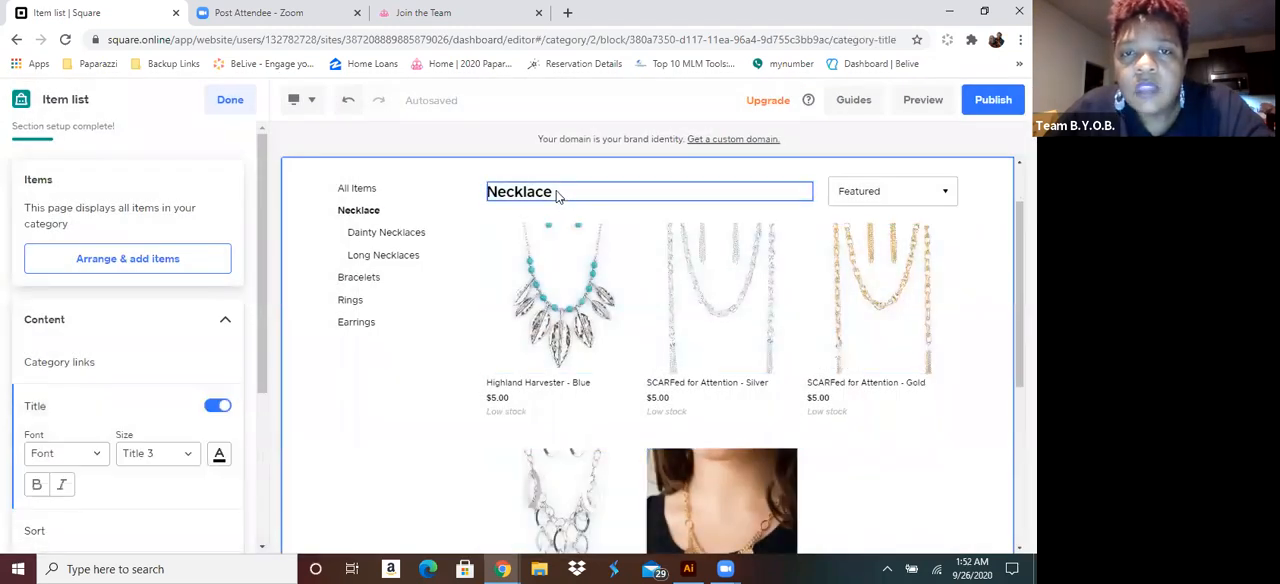
double_click(540, 197)
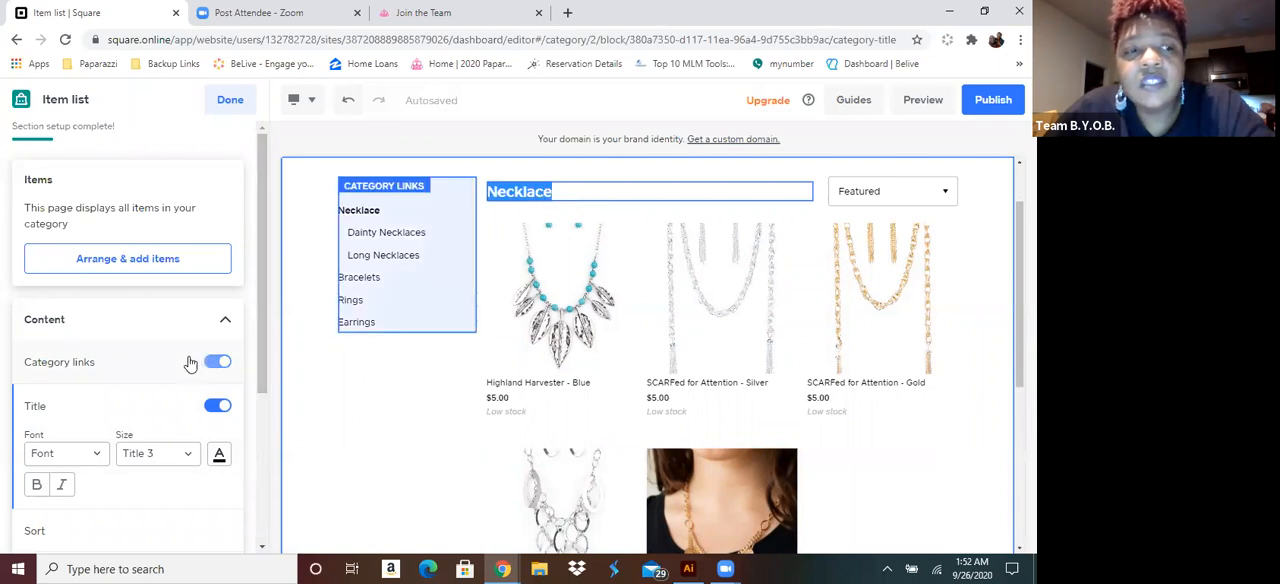
scroll(207, 362, "down", 3)
scroll(210, 364, "up", 5)
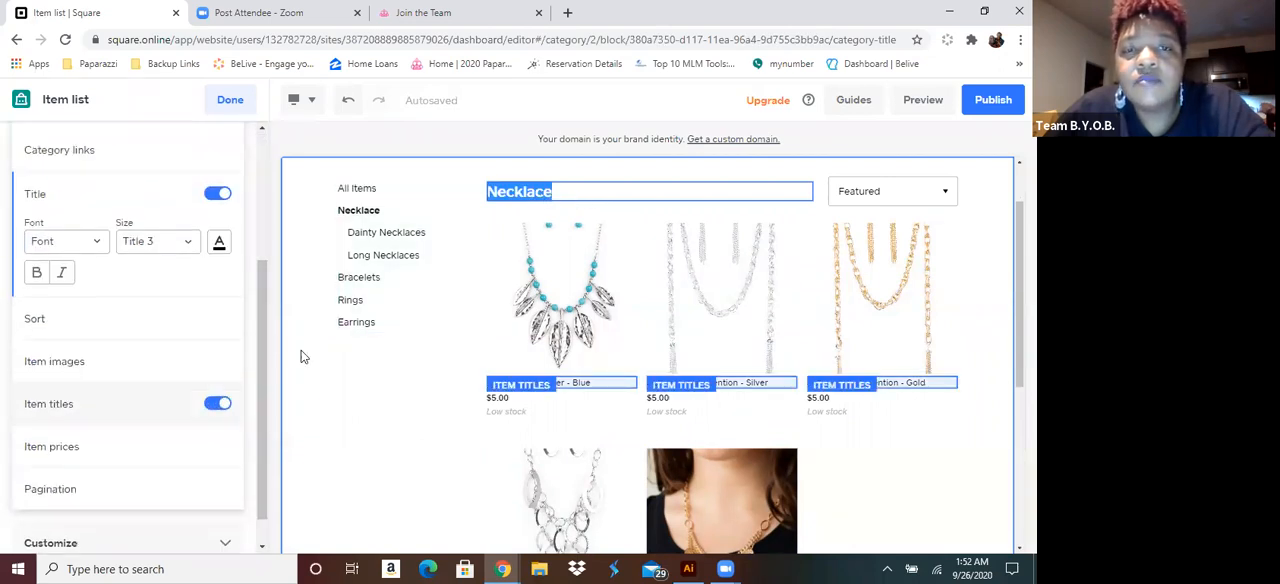
left_click(597, 173)
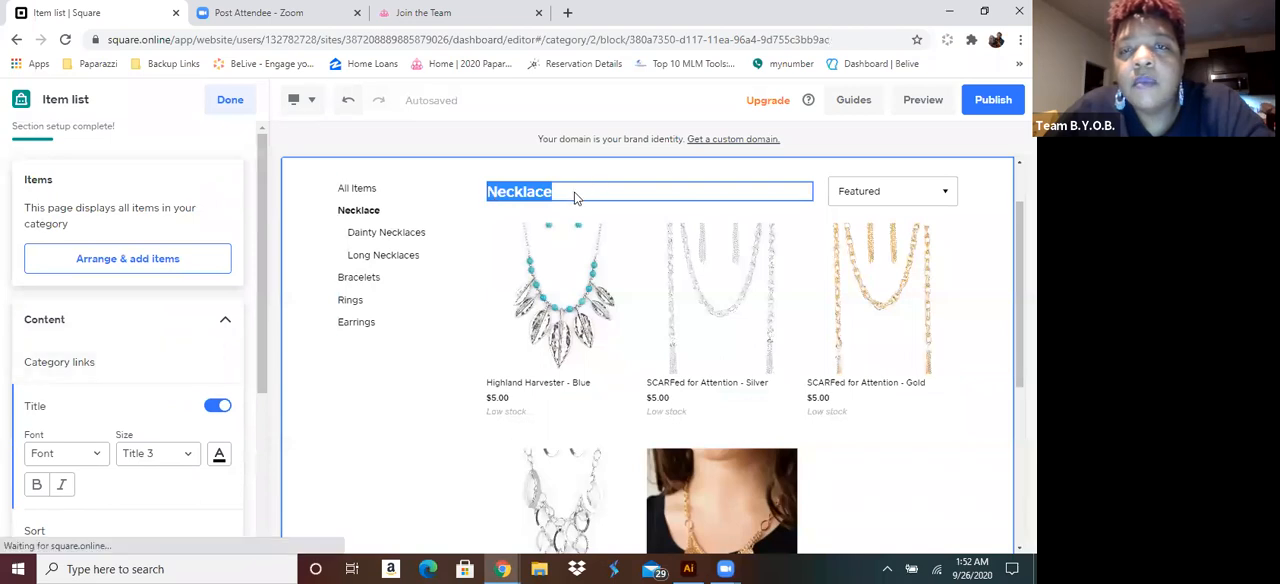
Examine the category links settings alongside the necklace items and close the item list section
left_click(382, 238)
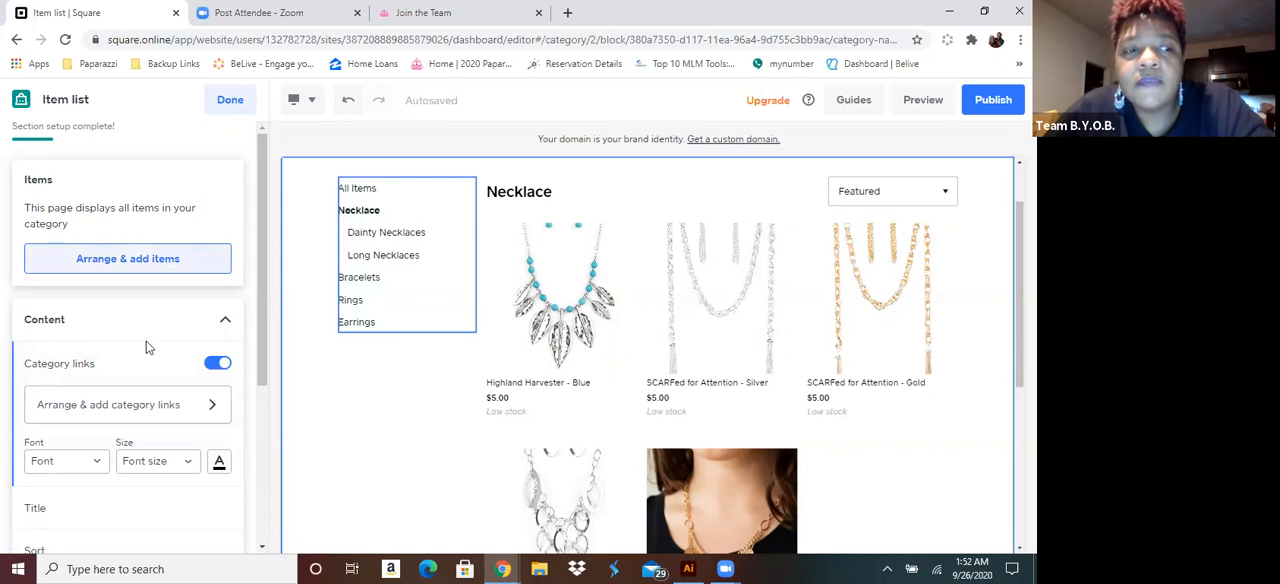
scroll(155, 300, "down", 2)
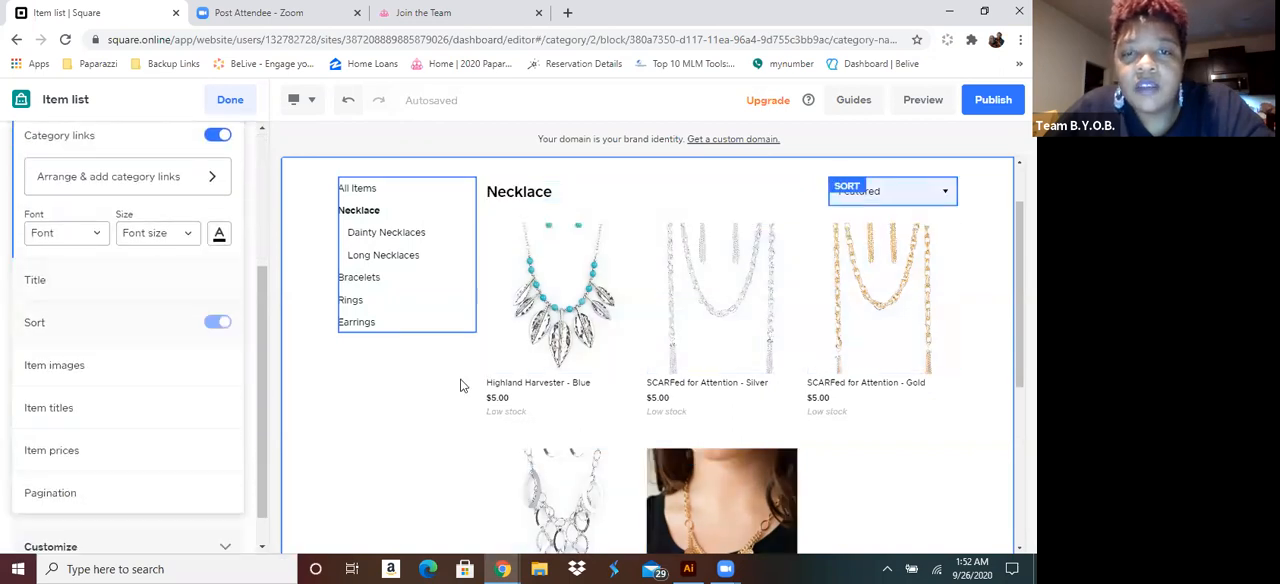
scroll(797, 375, "down", 2)
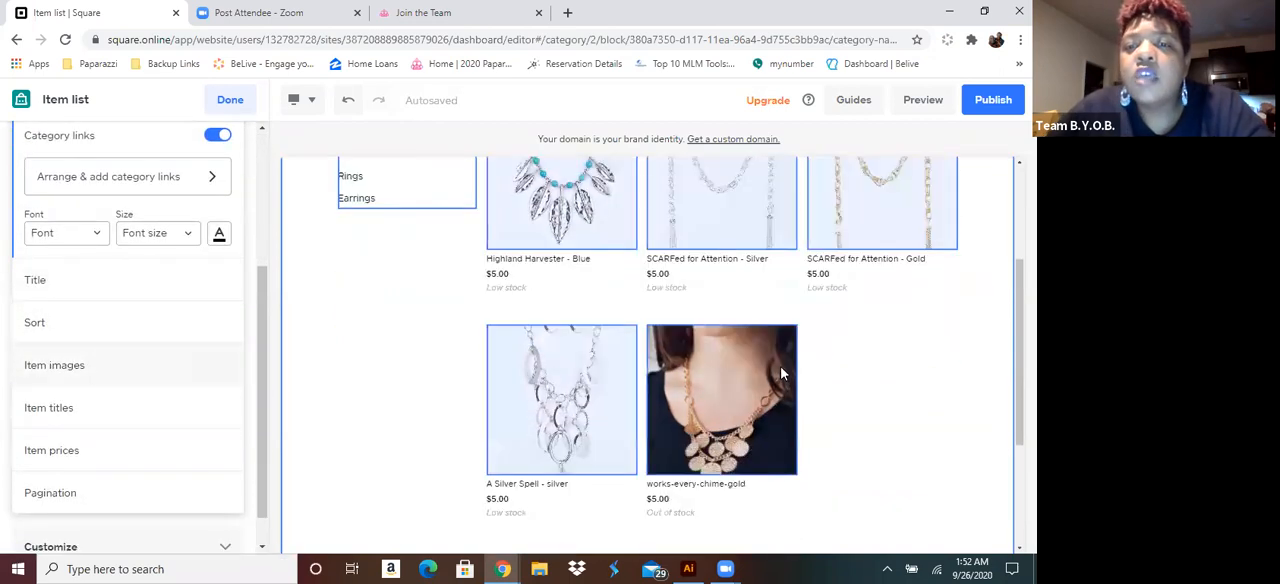
scroll(783, 366, "up", 3)
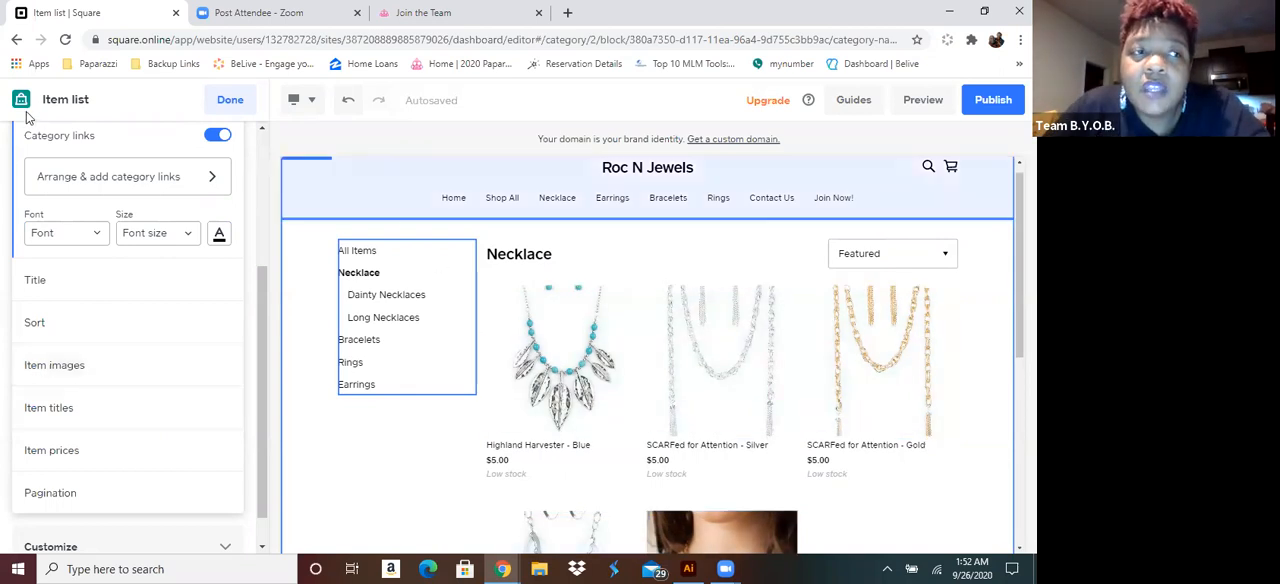
left_click(229, 100)
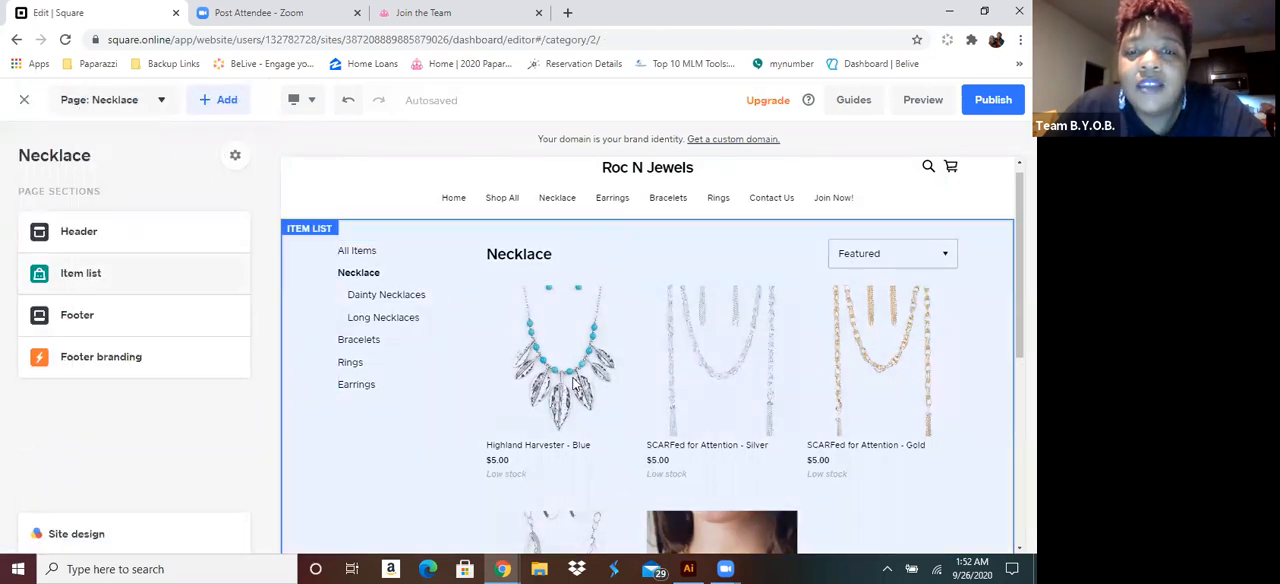
Change the image ratio of the Necklace page's item images to the tallest portrait crop
left_click(575, 385)
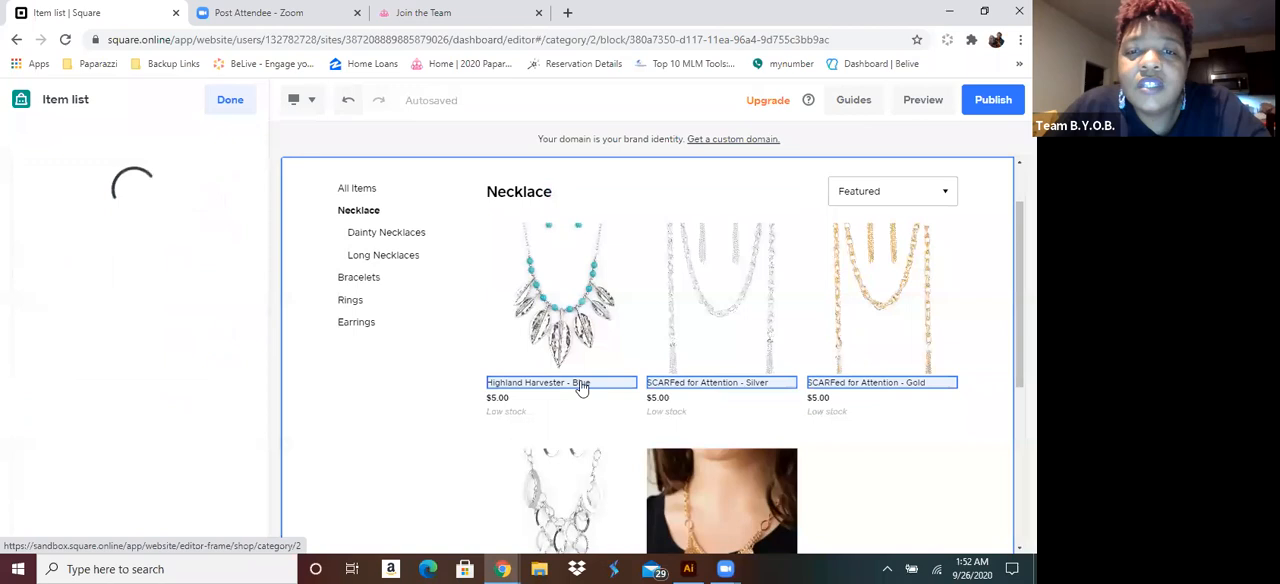
scroll(580, 320, "down", 3)
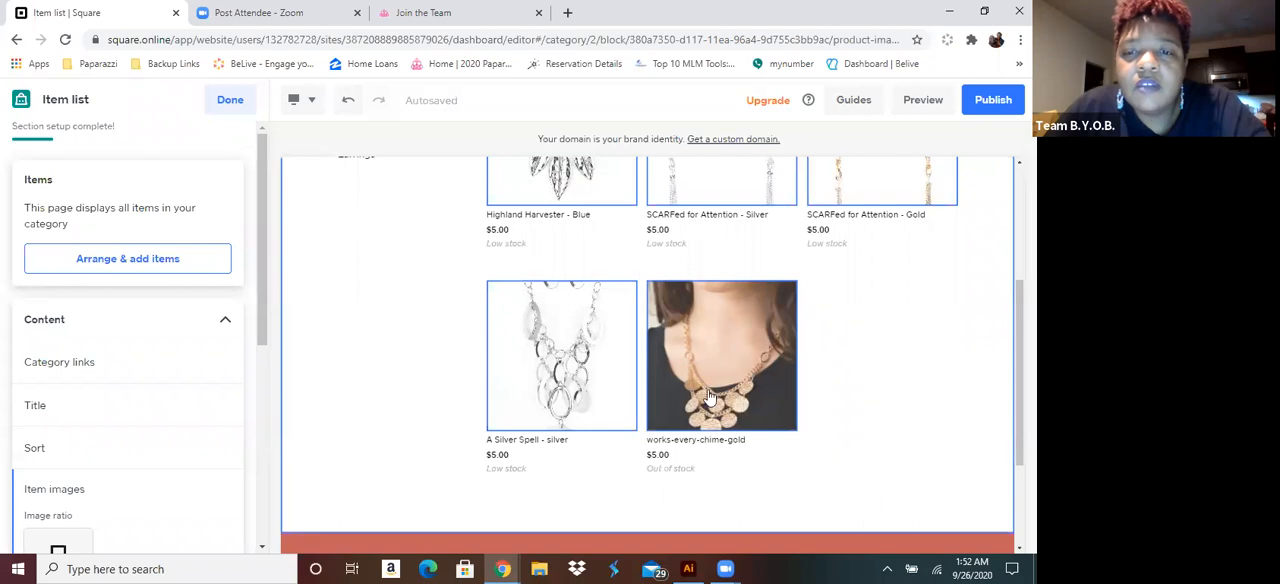
scroll(725, 400, "up", 2)
scroll(718, 382, "down", 1)
scroll(718, 384, "down", 1)
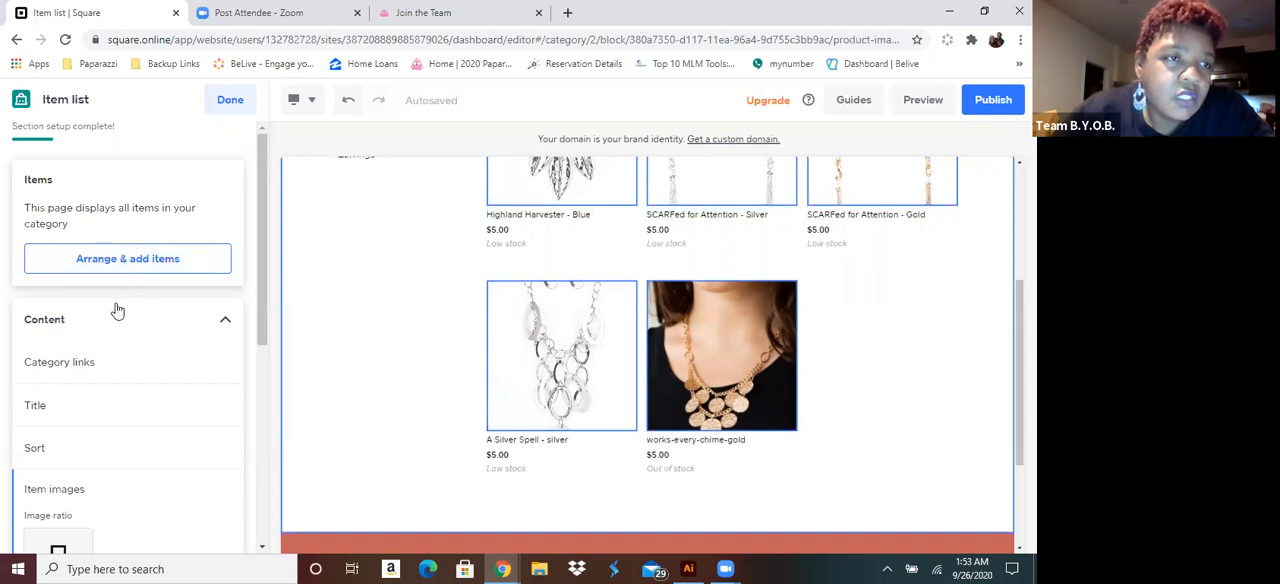
scroll(117, 312, "down", 3)
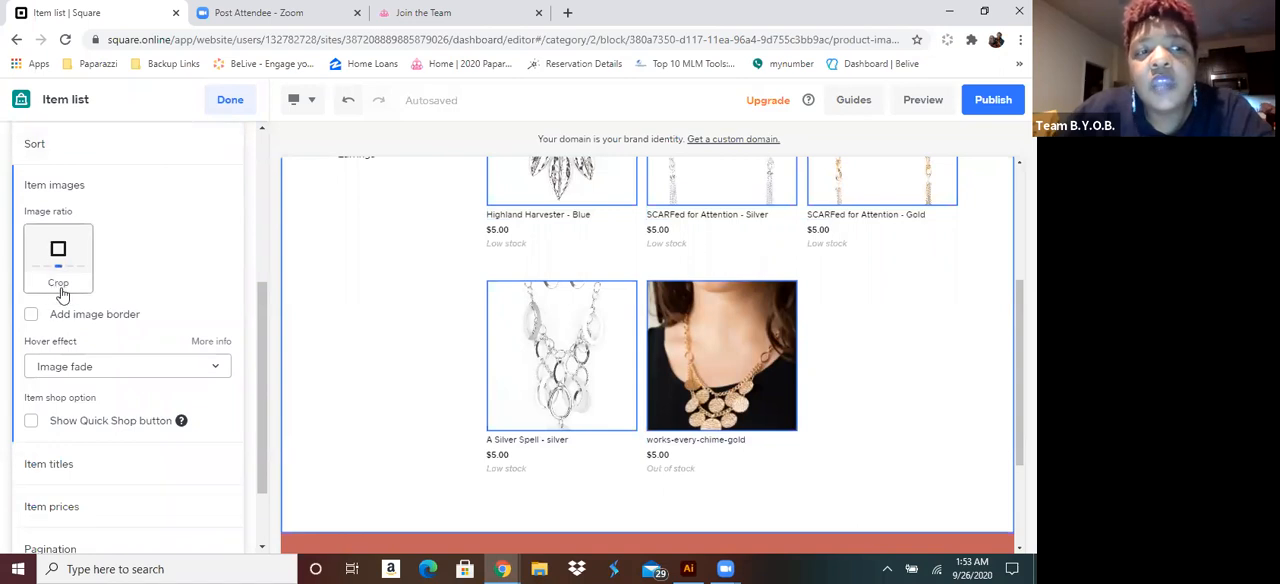
left_click(62, 257)
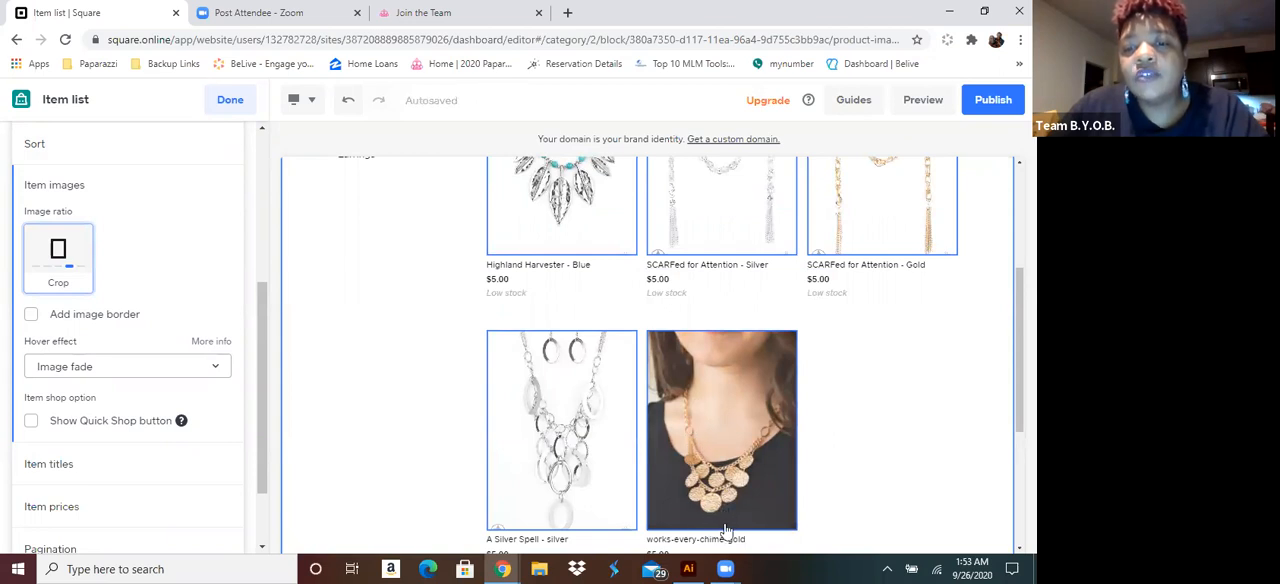
scroll(766, 515, "down", 2)
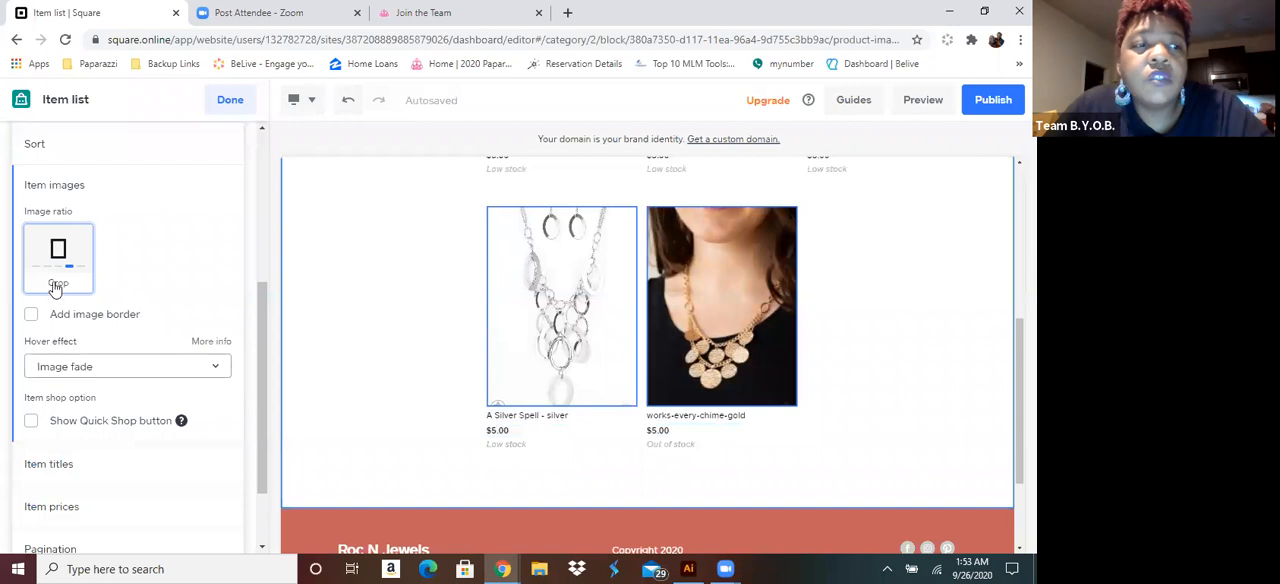
left_click_drag(62, 268, 82, 268)
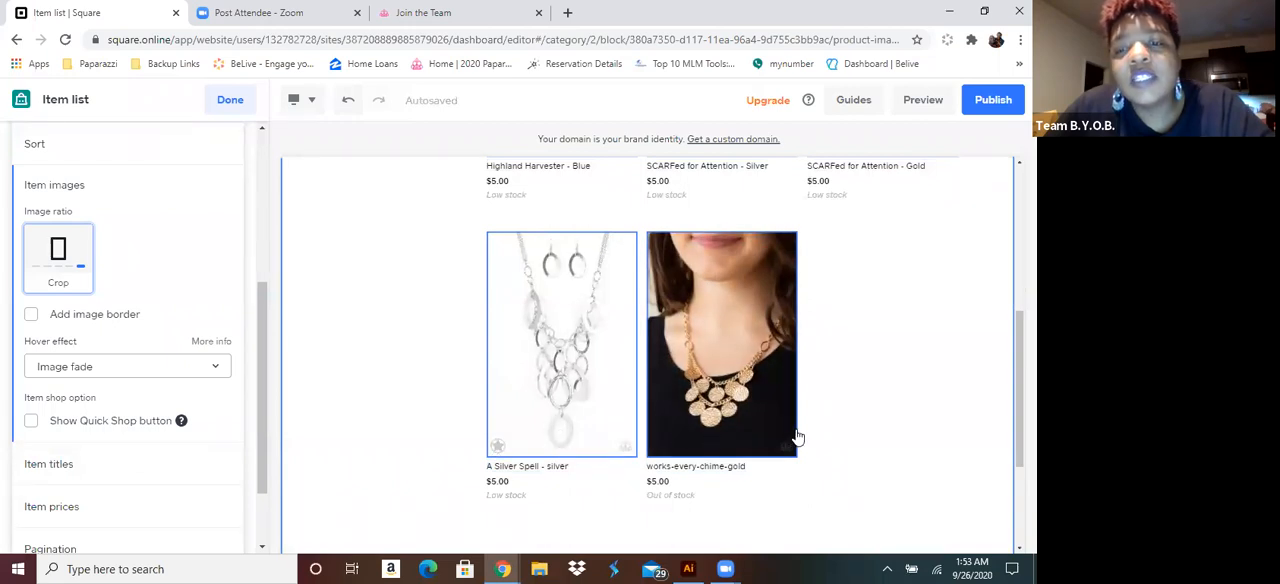
Review the necklace images at the new ratio, open the item prices settings, and leave the item list section
scroll(798, 432, "up", 4)
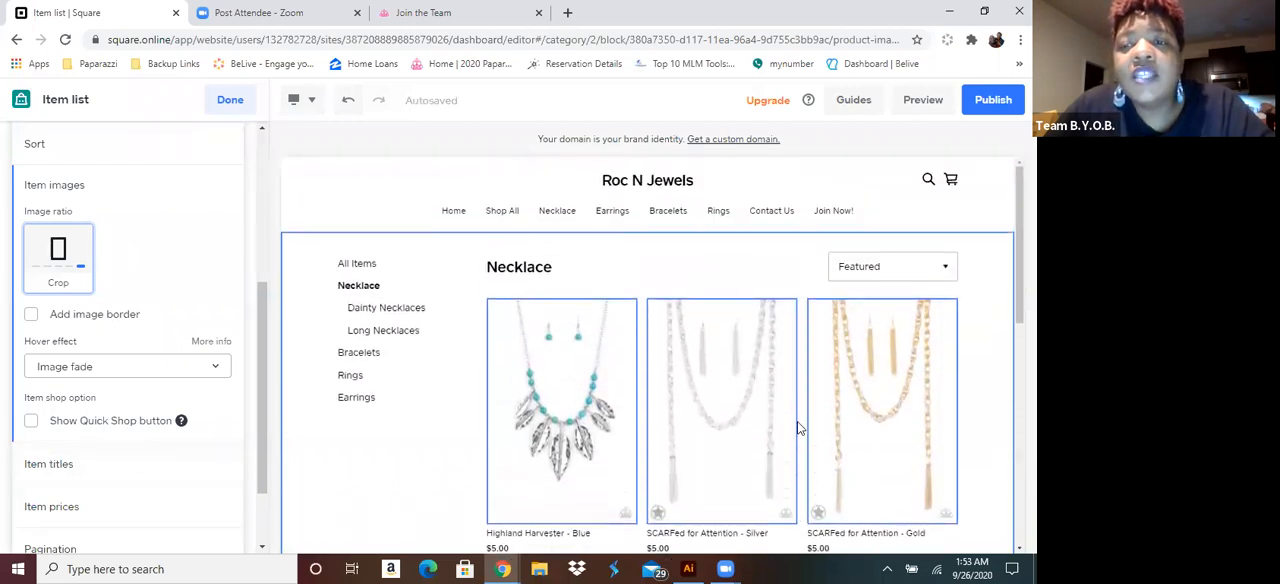
scroll(402, 326, "down", 2)
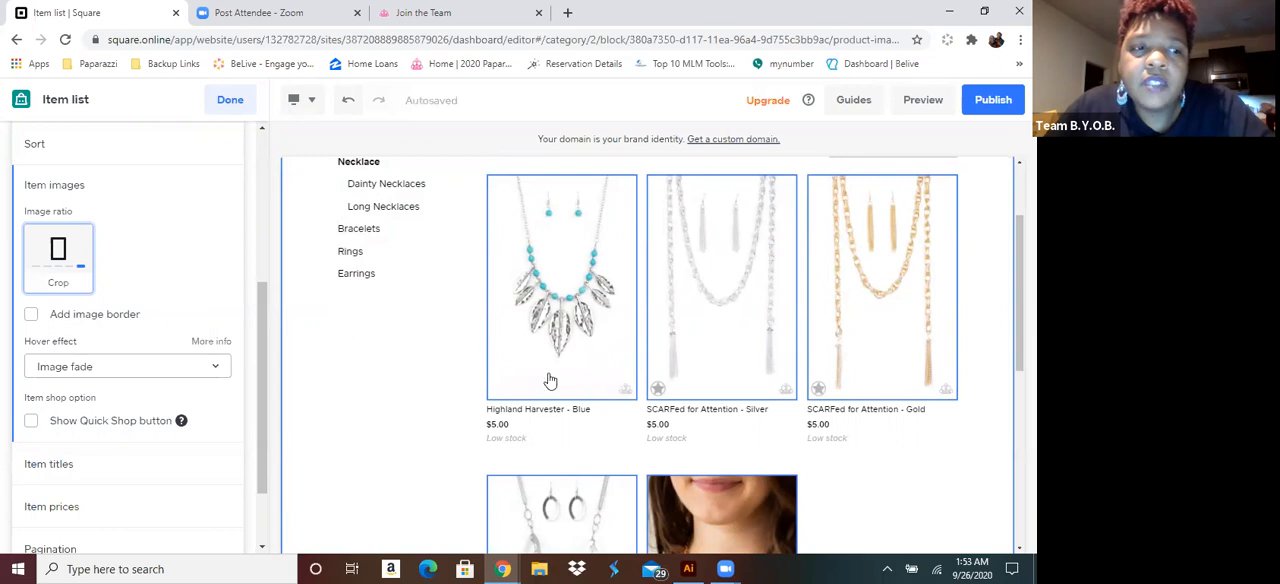
scroll(549, 380, "down", 4)
scroll(525, 242, "up", 1)
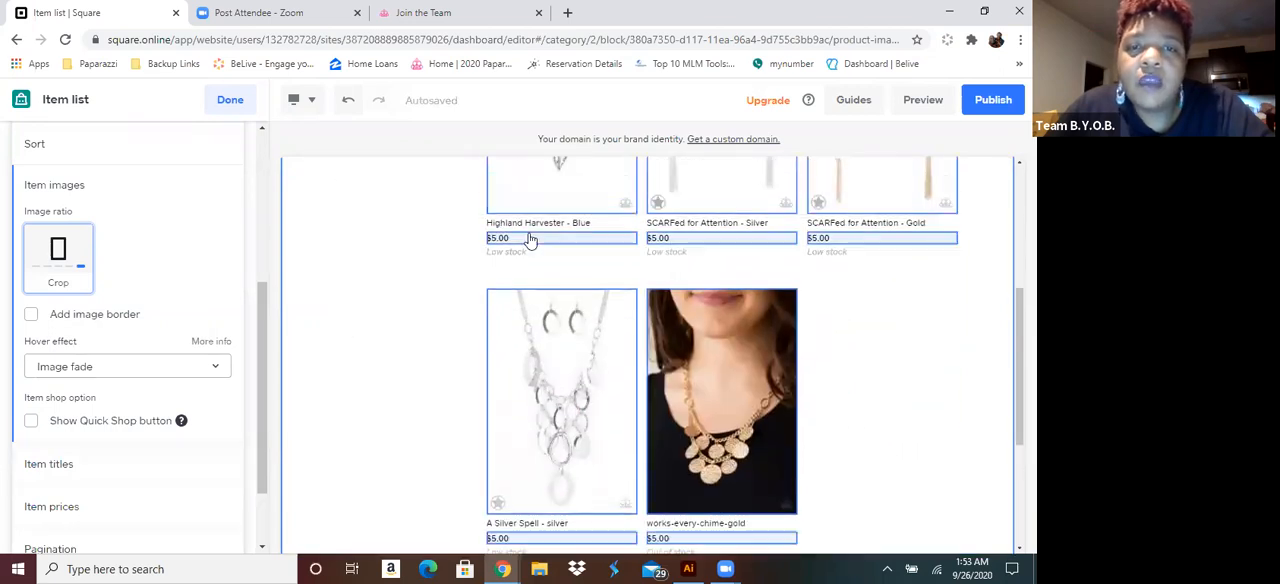
left_click(520, 242)
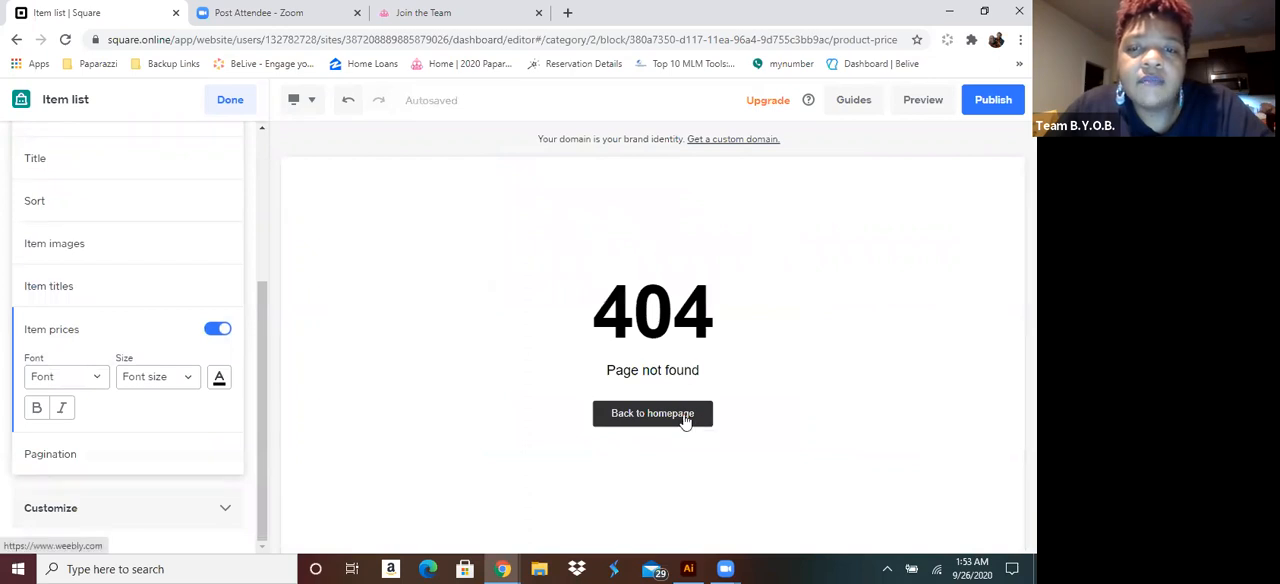
left_click(648, 398)
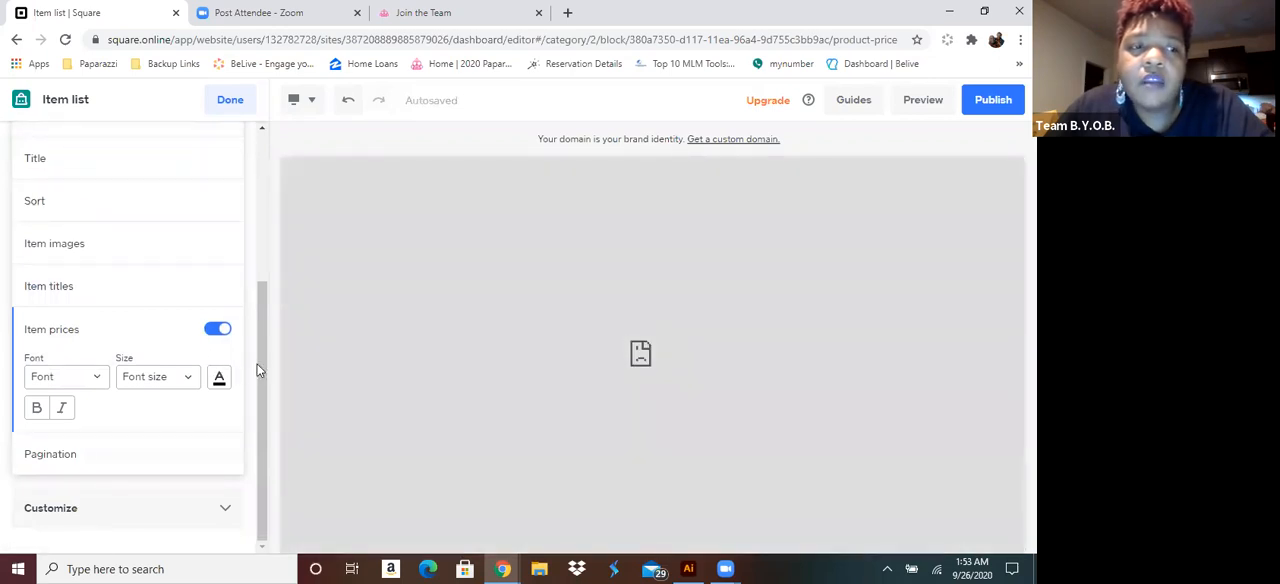
left_click_drag(257, 370, 278, 197)
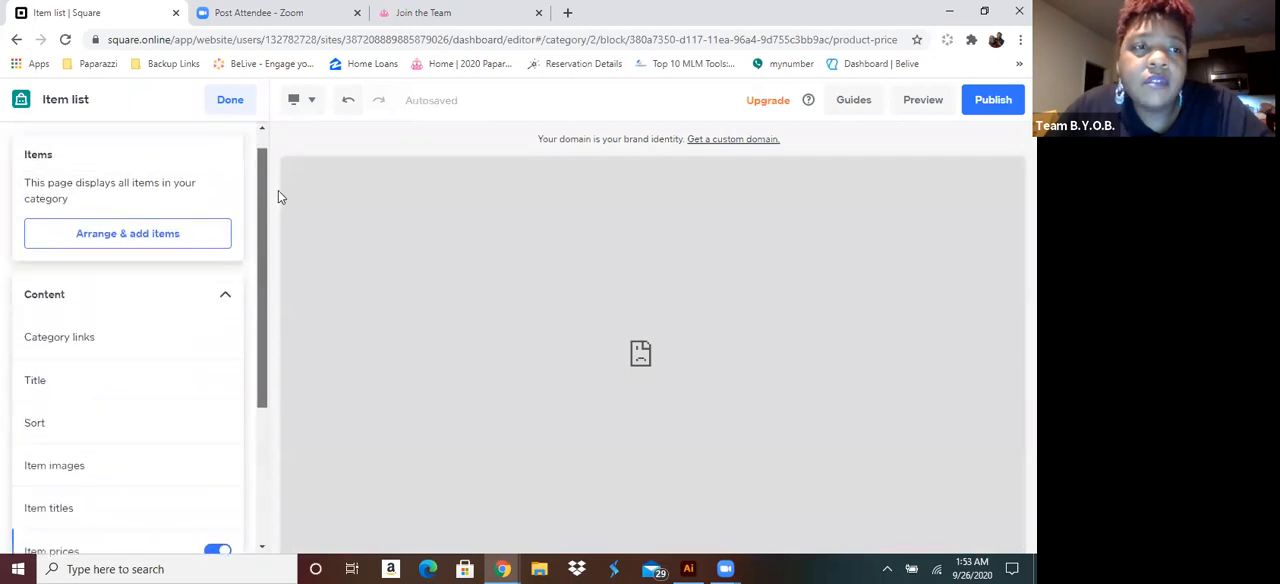
left_click(232, 102)
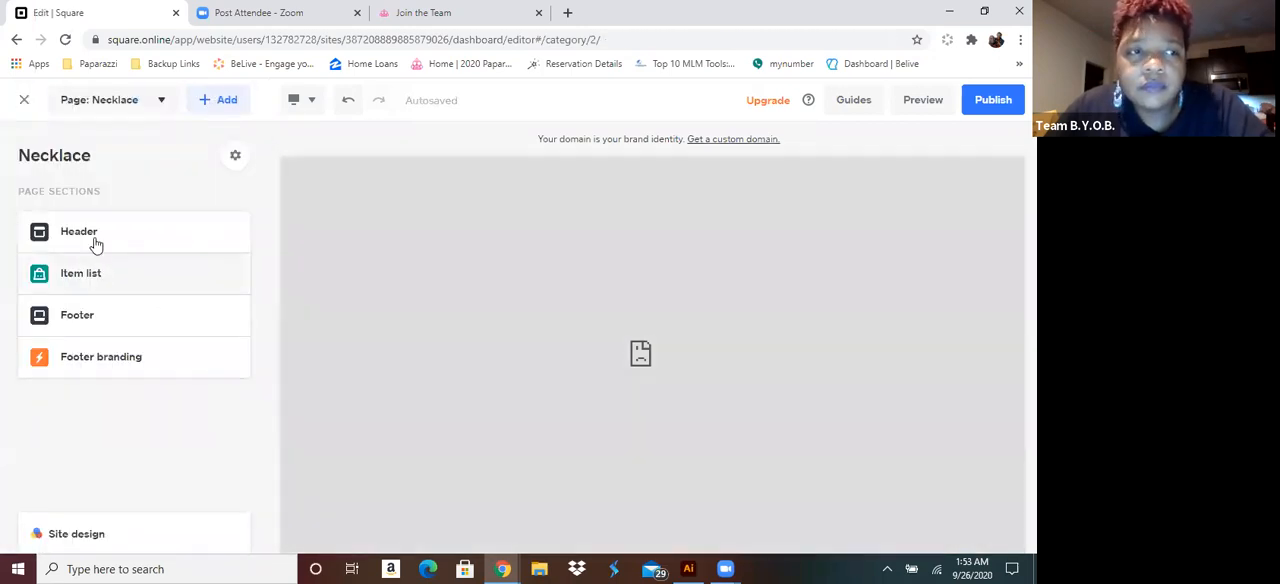
Look through the site's page list and try to preview the Necklace page
left_click(113, 105)
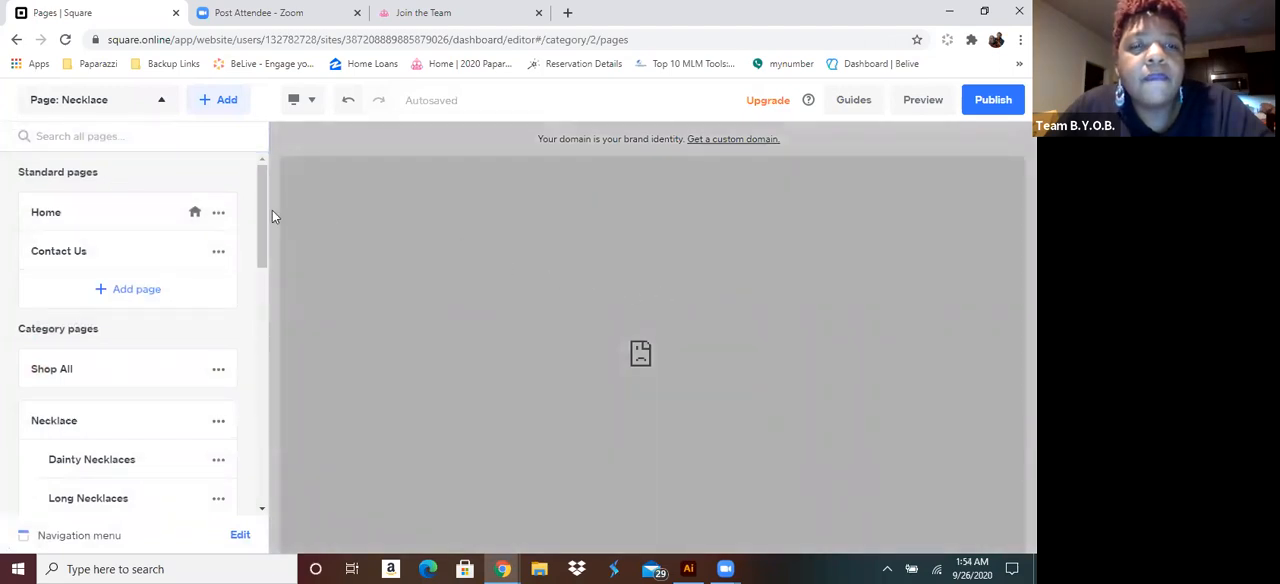
scroll(263, 231, "down", 3)
scroll(266, 192, "up", 3)
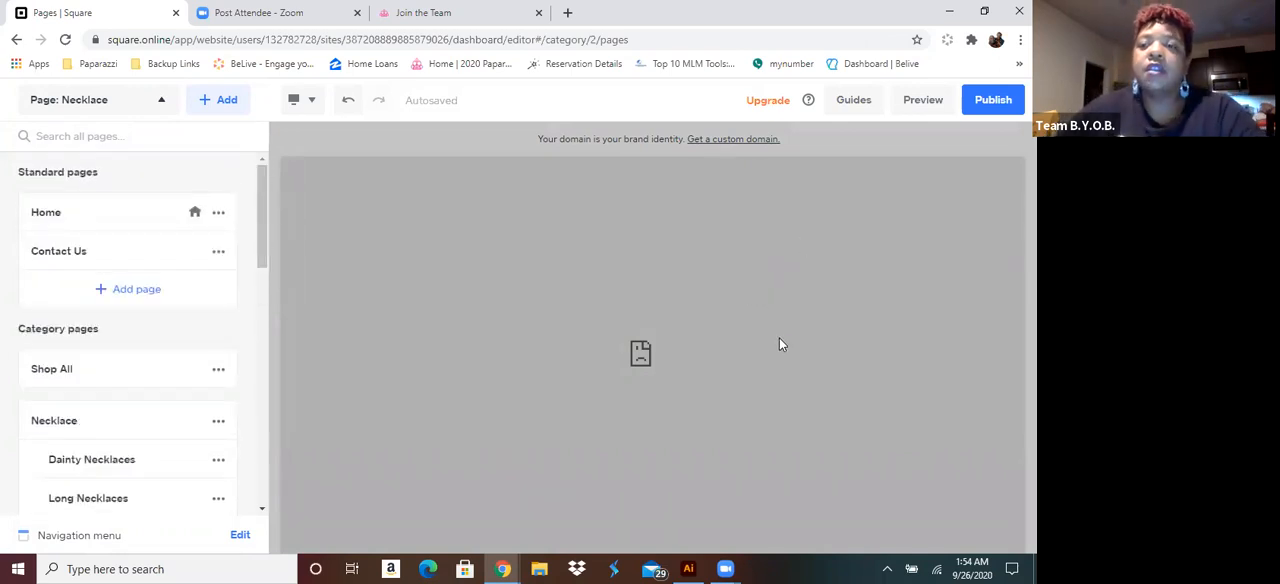
left_click(926, 104)
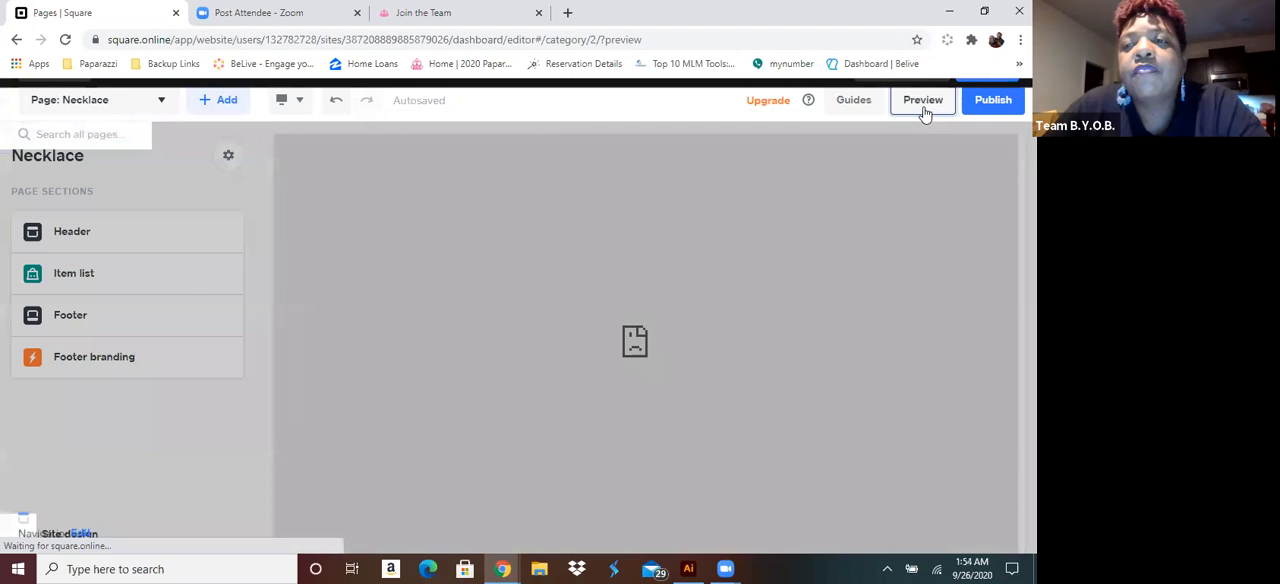
left_click(899, 104)
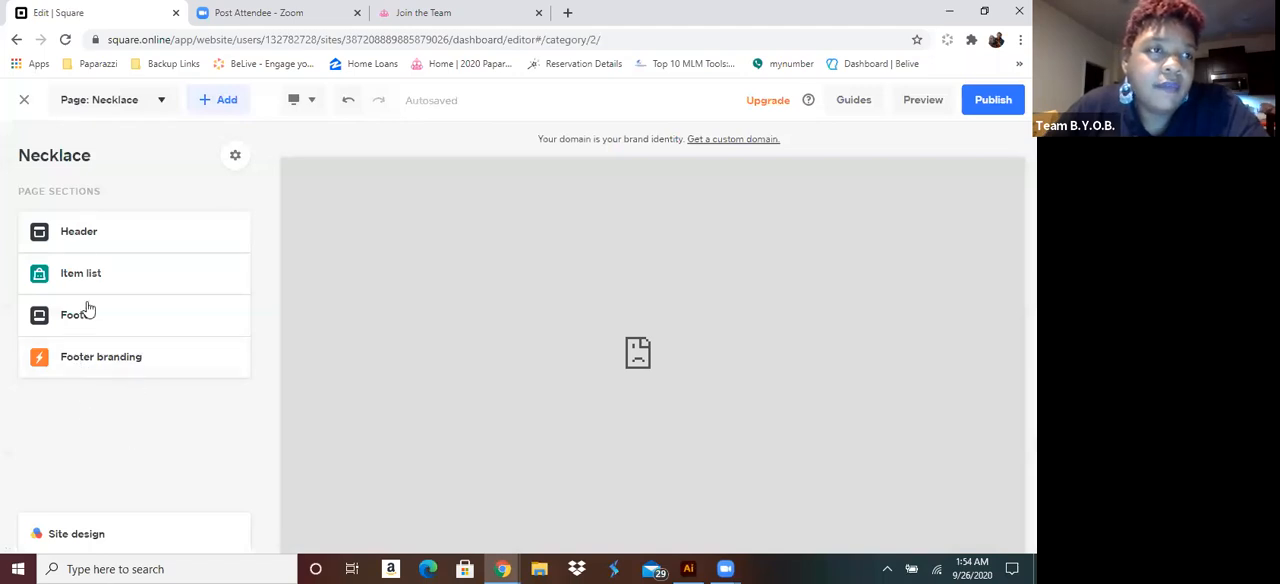
Exit the website editor, reopen it from the Roc N Jewels overview, and show the list of pages
left_click(25, 99)
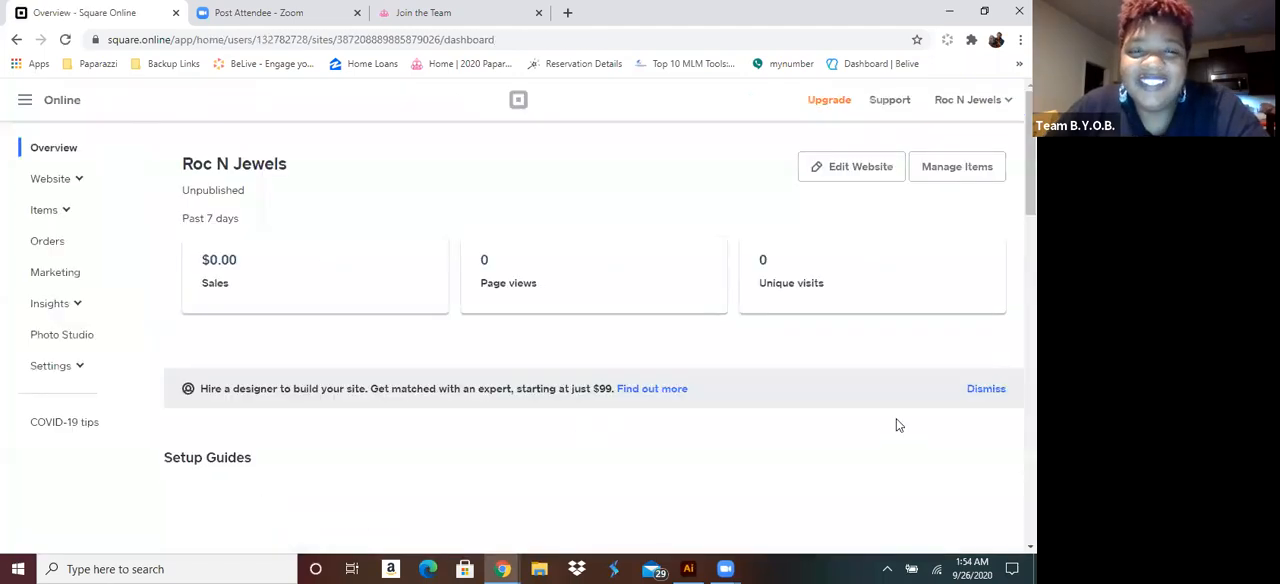
left_click(874, 168)
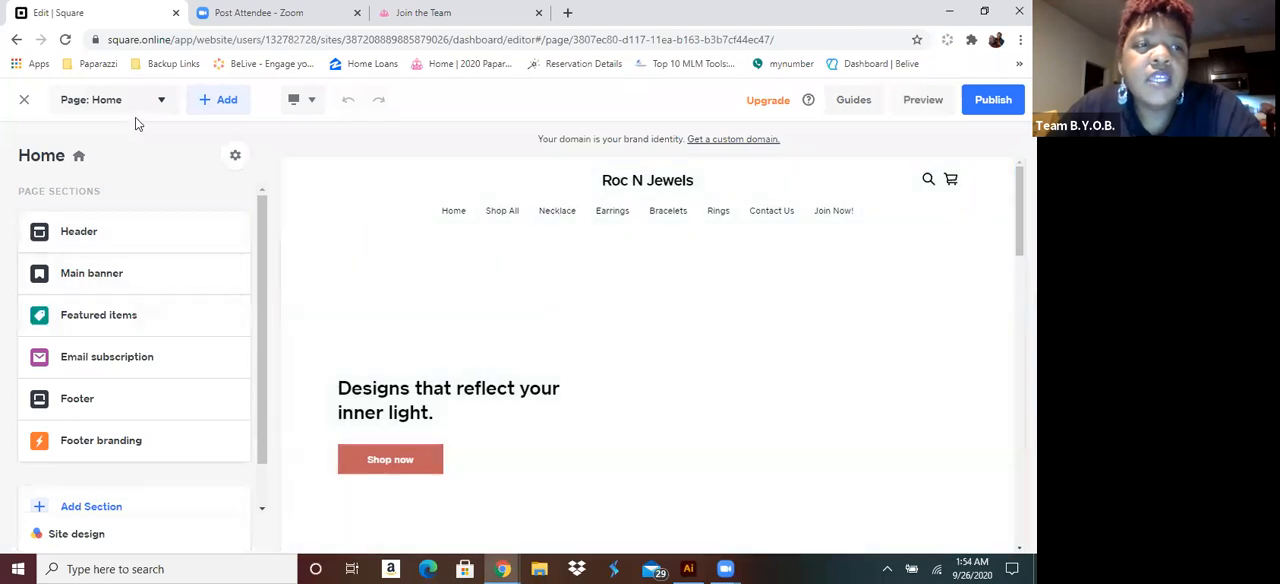
left_click(160, 100)
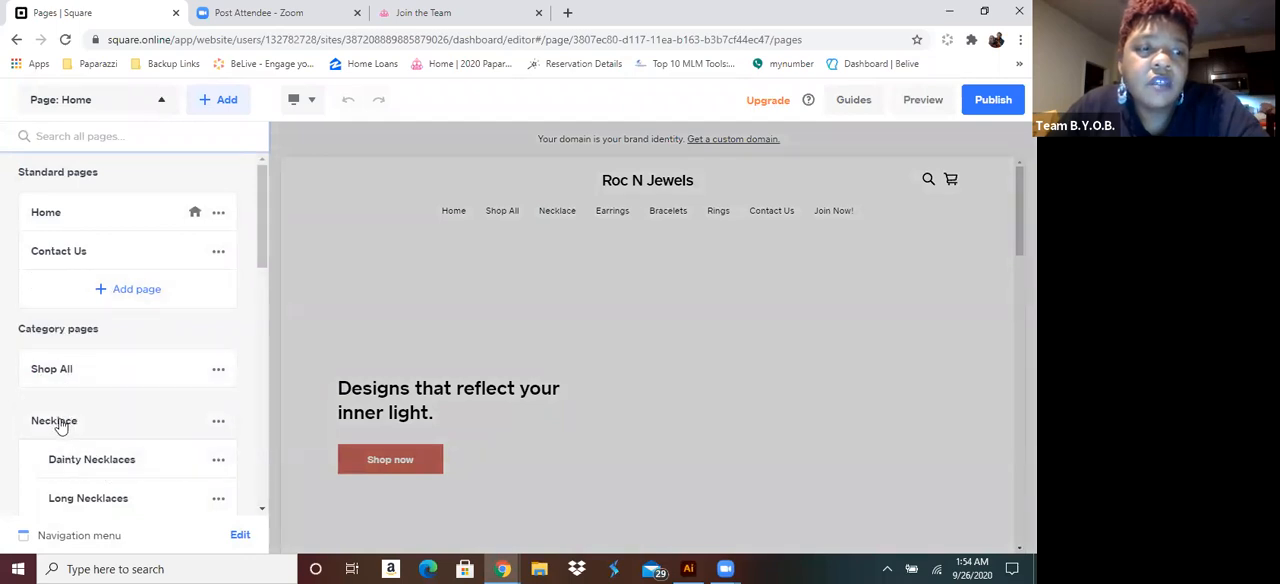
Open the Necklace page for editing and look through the necklaces in its item list
left_click(60, 422)
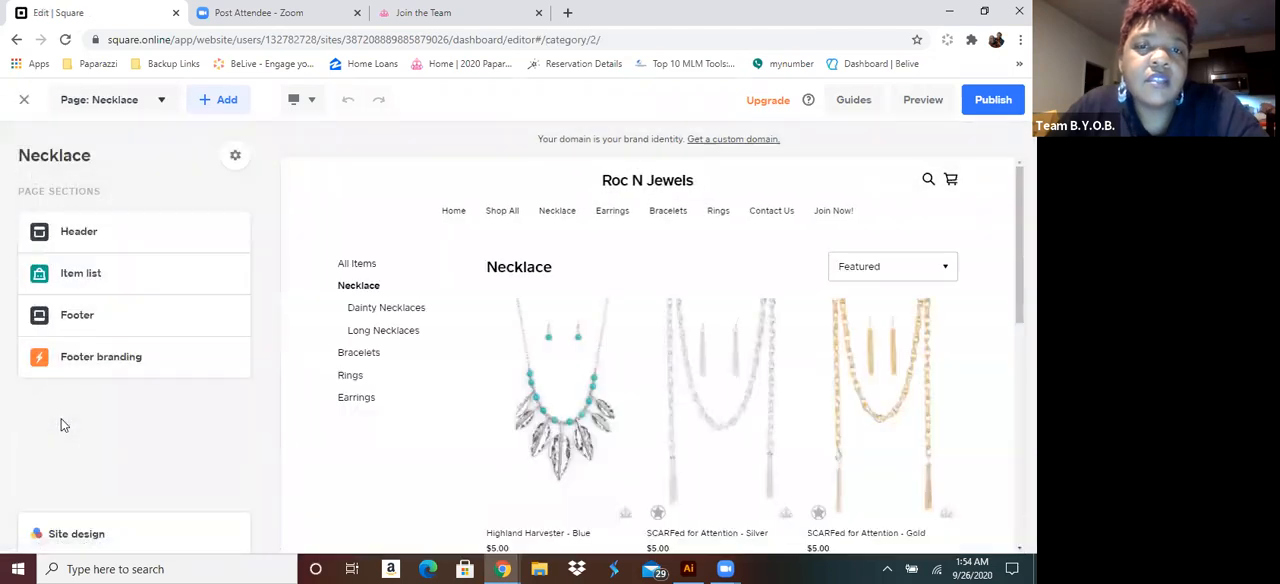
scroll(750, 380, "down", 2)
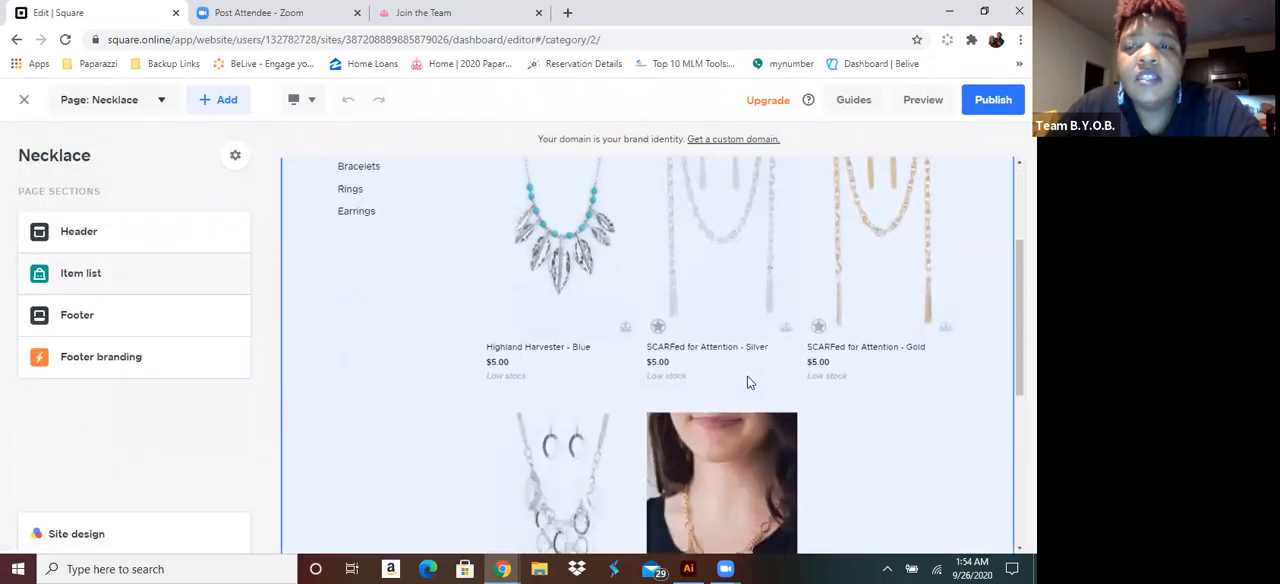
scroll(750, 325, "down", 3)
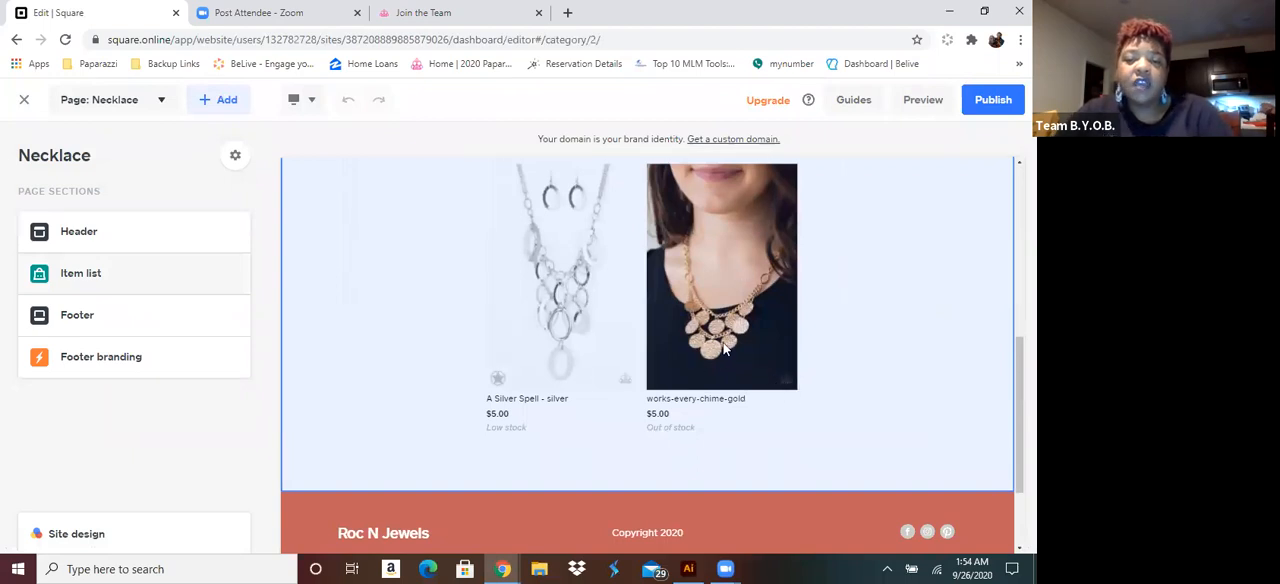
Make the item prices in the Necklace page's item list bold and set their size to Title 3
left_click(668, 407)
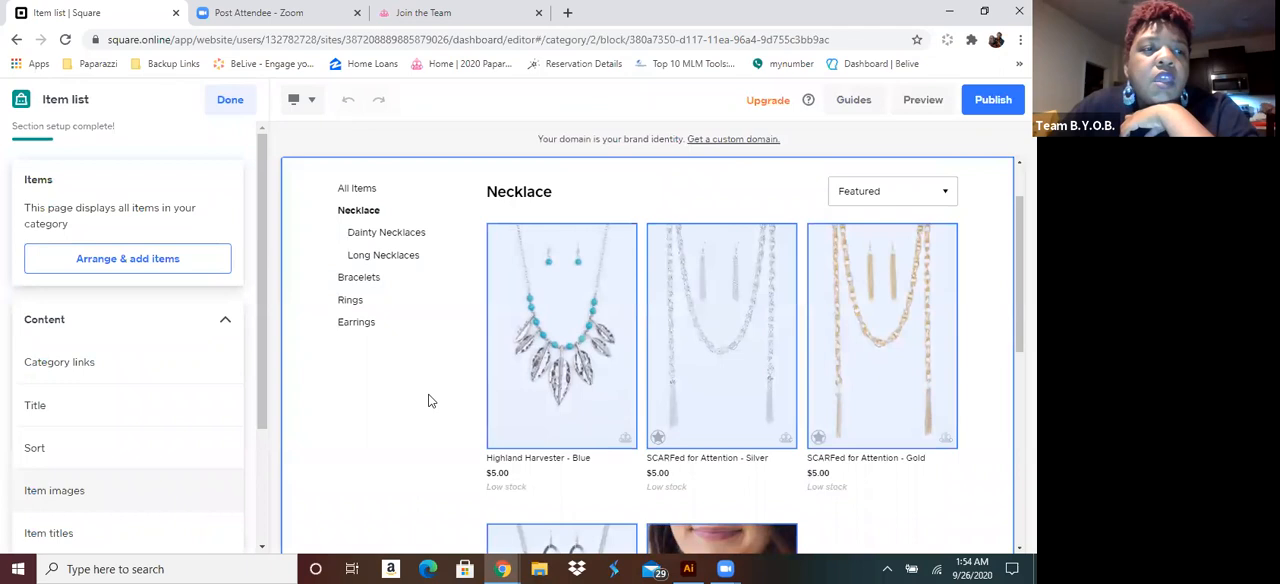
left_click_drag(258, 391, 241, 492)
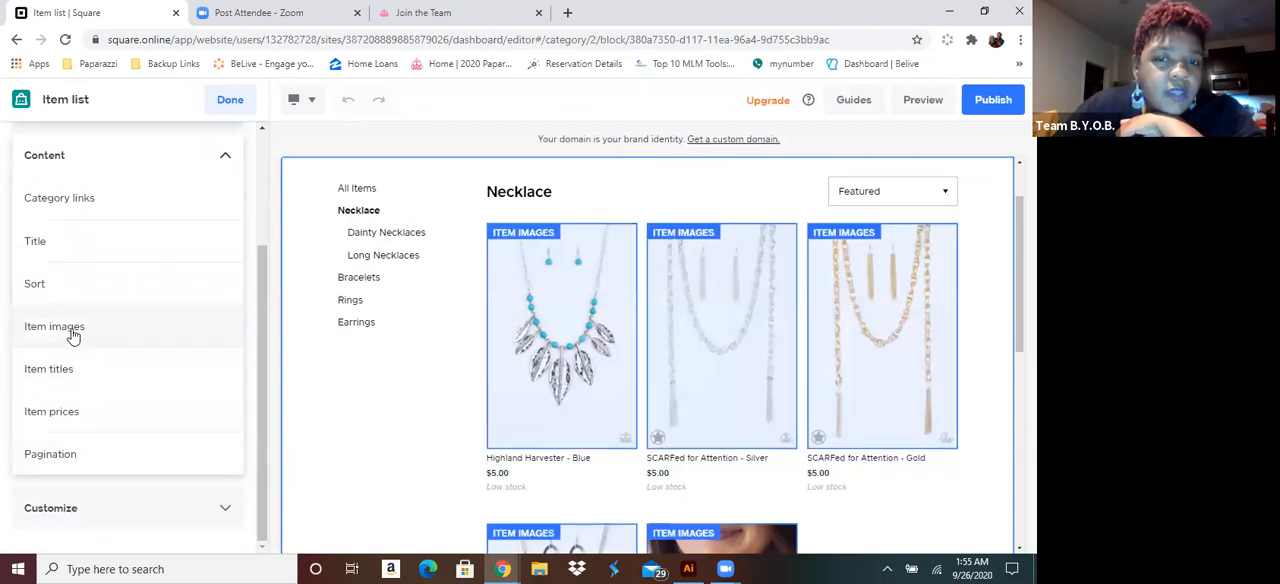
left_click(72, 413)
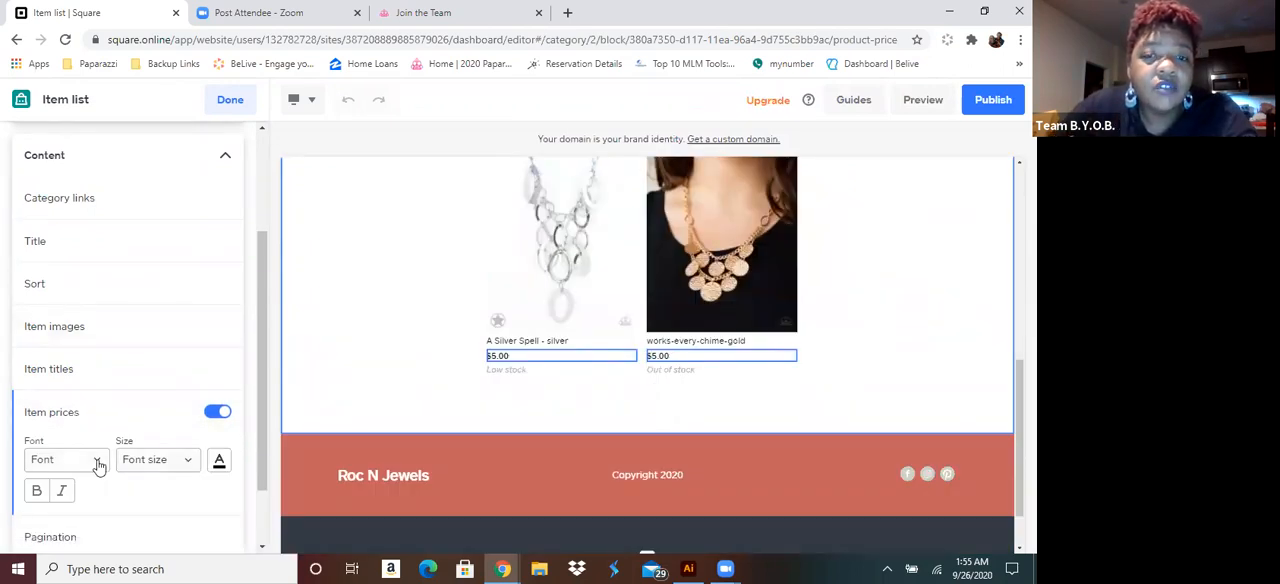
left_click(38, 491)
left_click(190, 462)
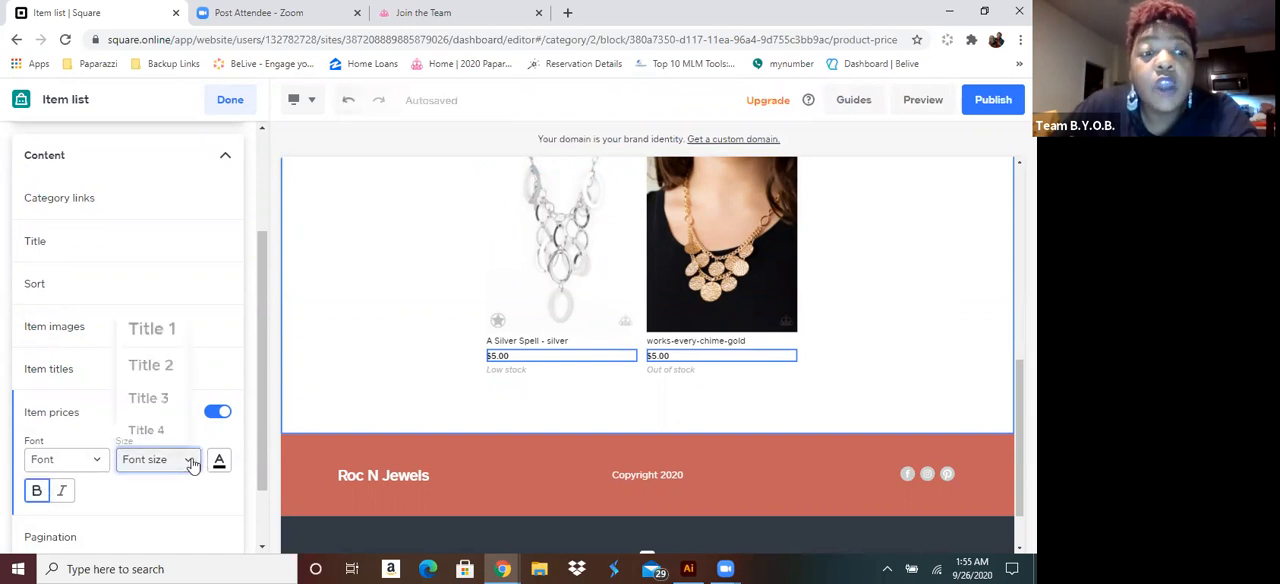
left_click(151, 399)
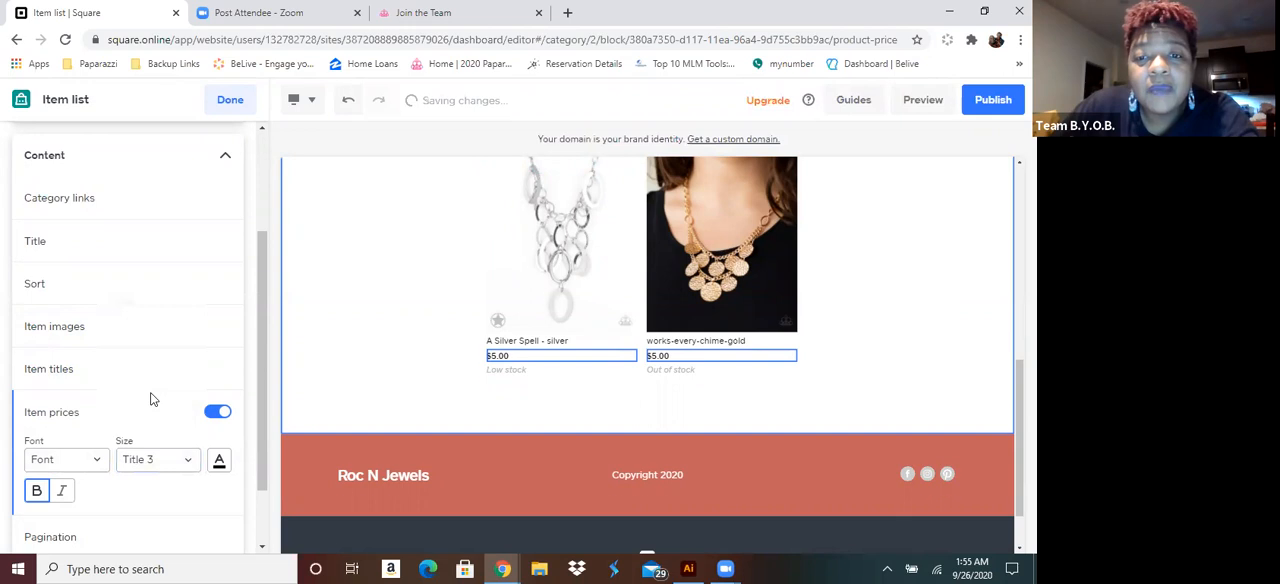
Customize the site colors from the price text color palette, setting the accent color to bright pink f3106b
left_click(220, 462)
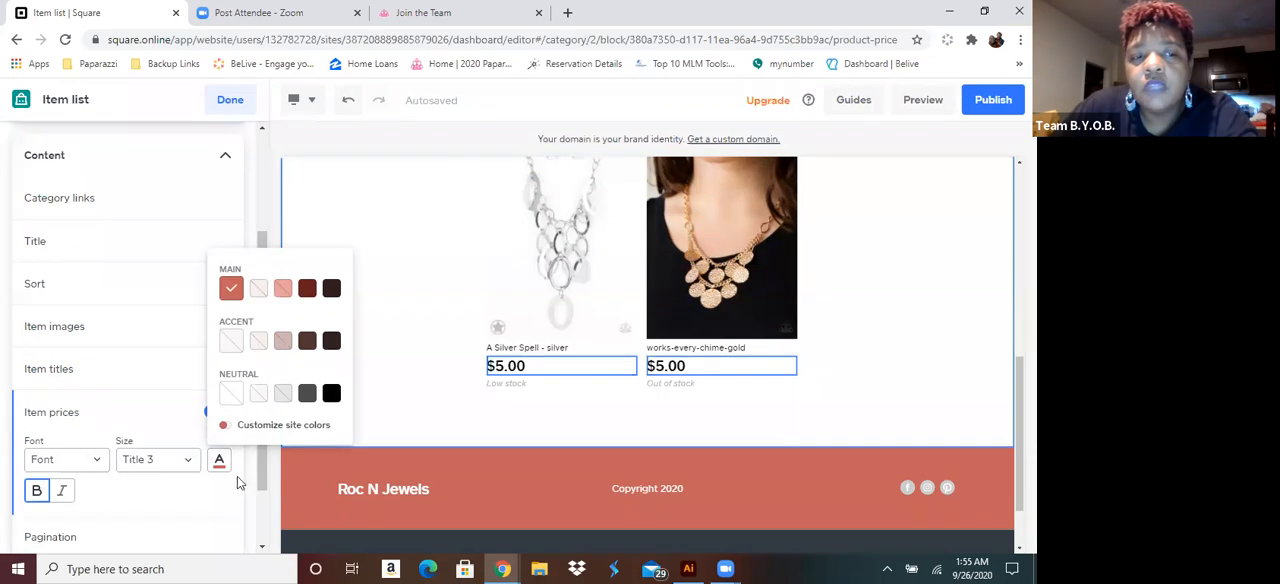
left_click(261, 426)
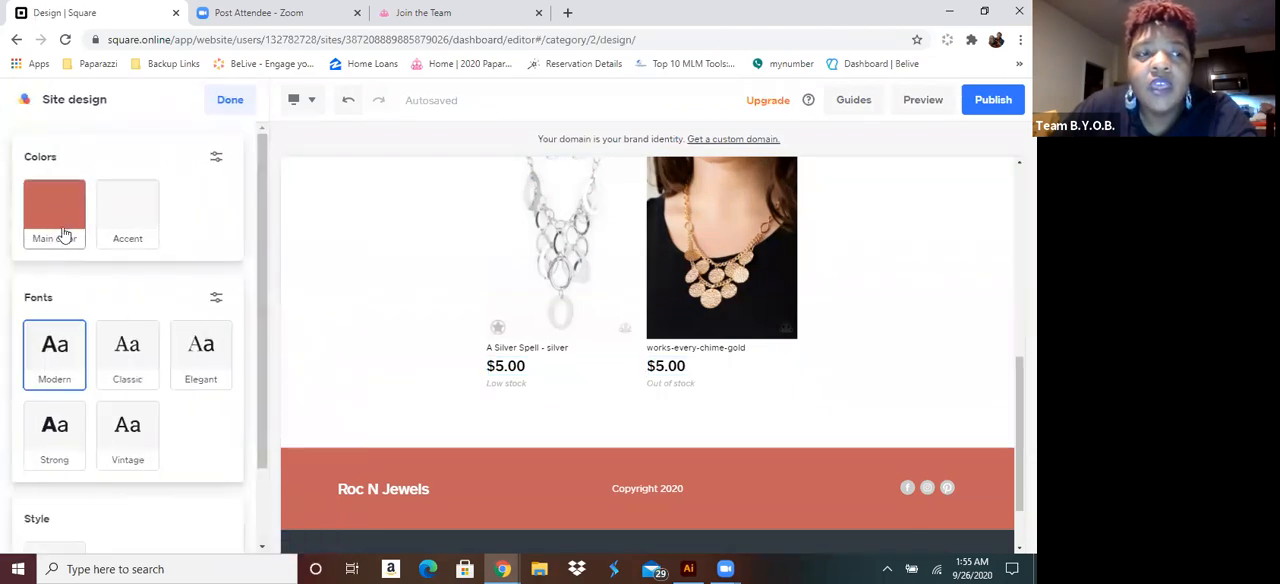
left_click(125, 232)
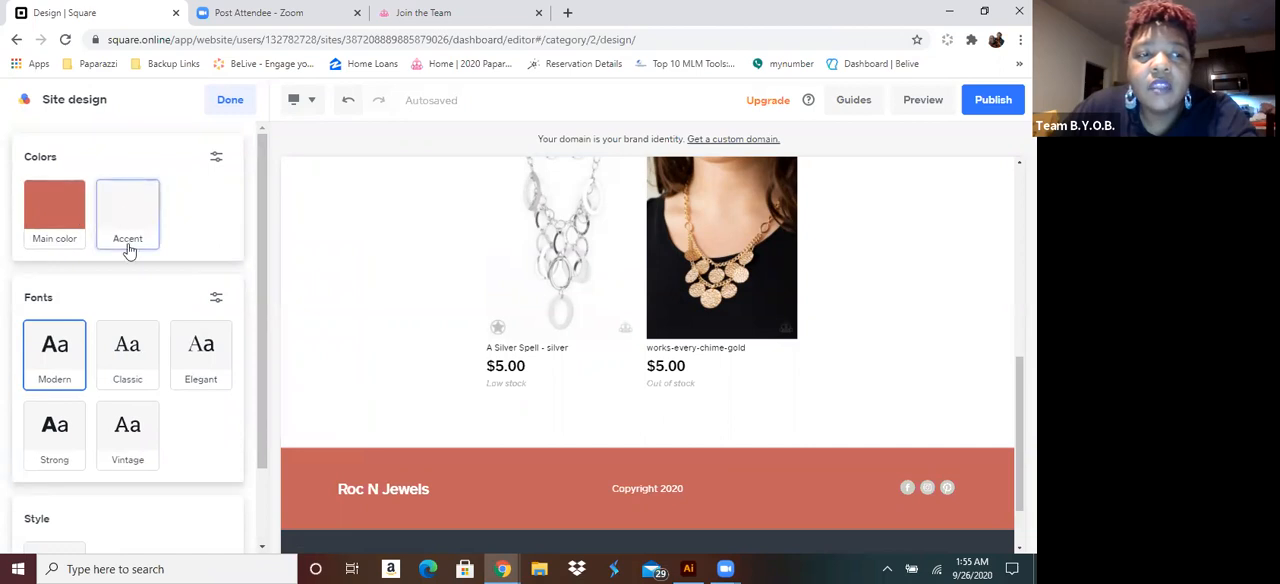
left_click(206, 355)
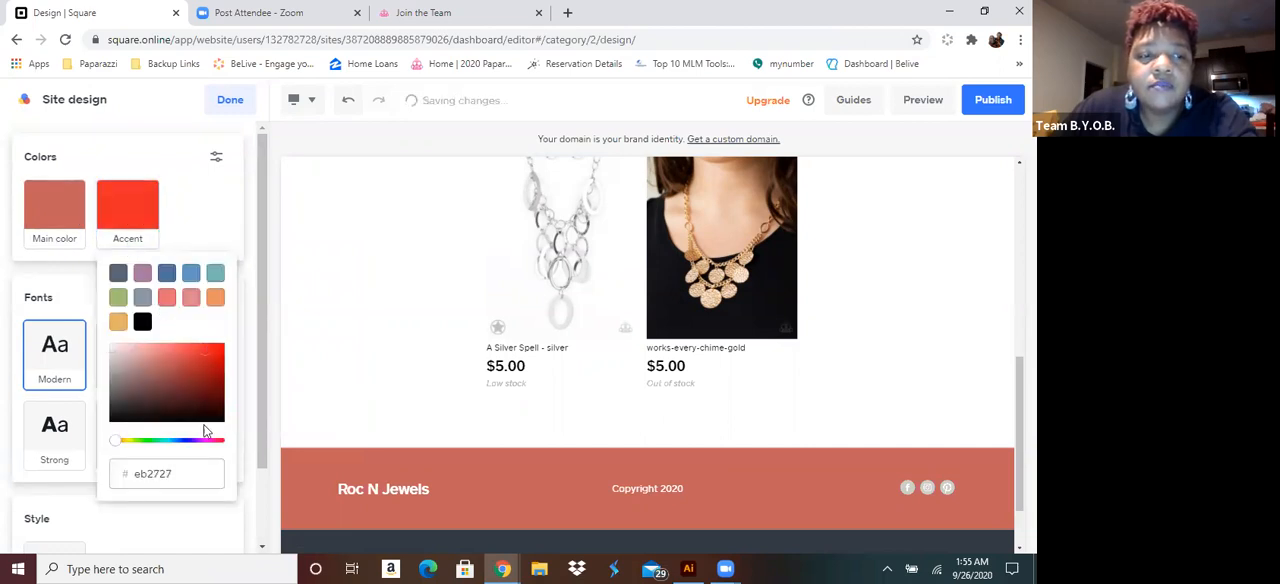
left_click(210, 441)
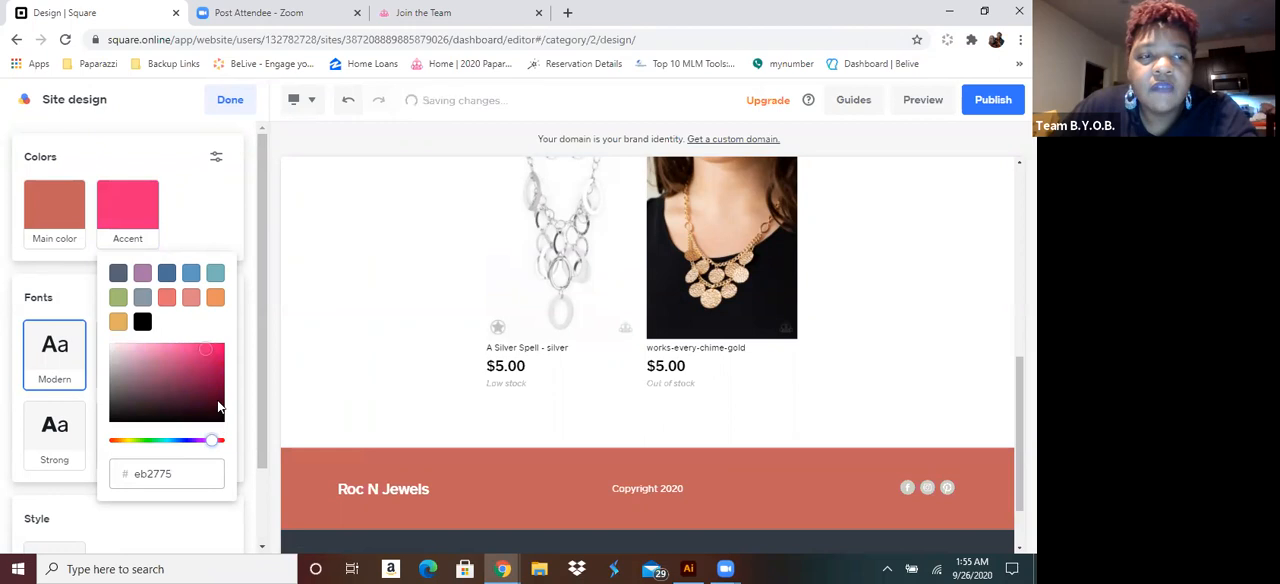
left_click(219, 352)
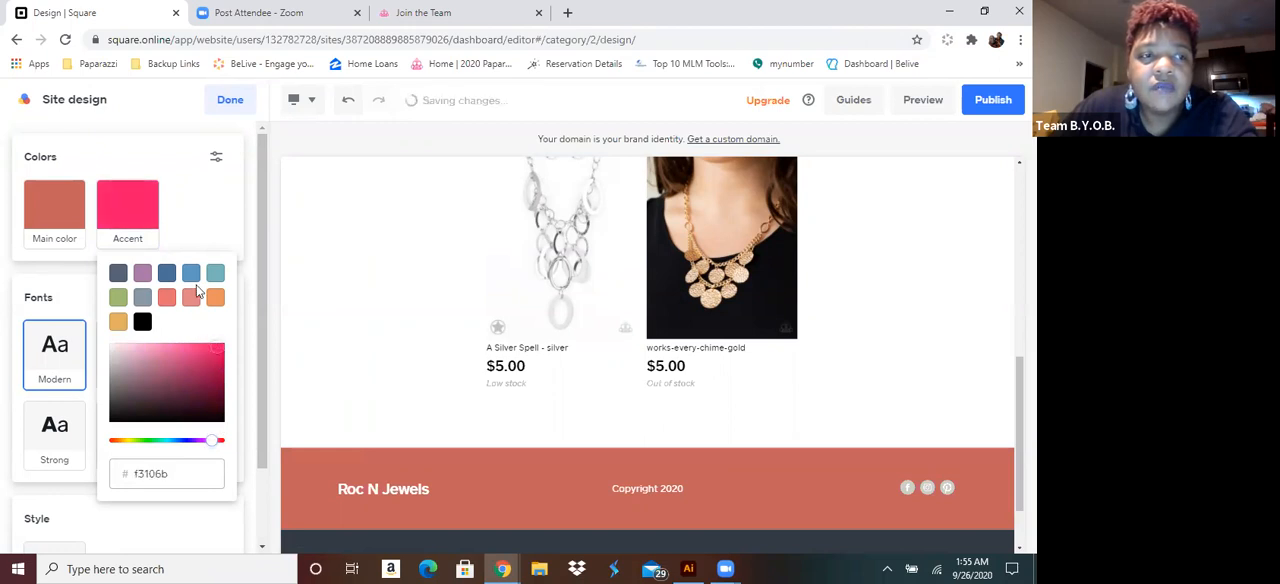
left_click(214, 224)
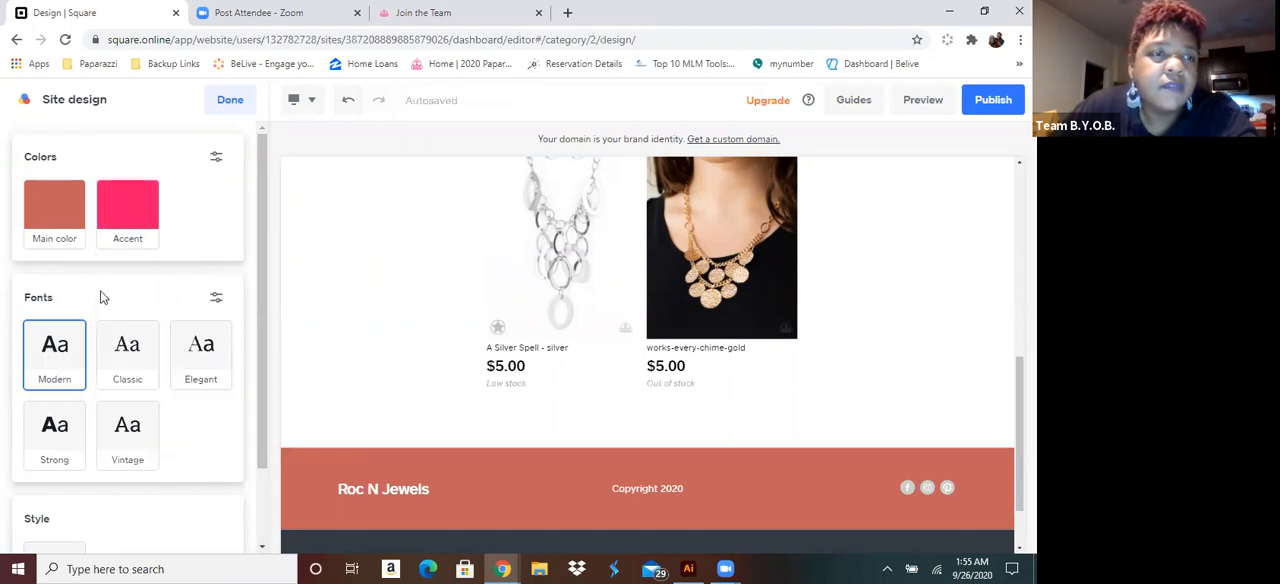
Set the site's main color to golden yellow e6c20f
left_click(60, 218)
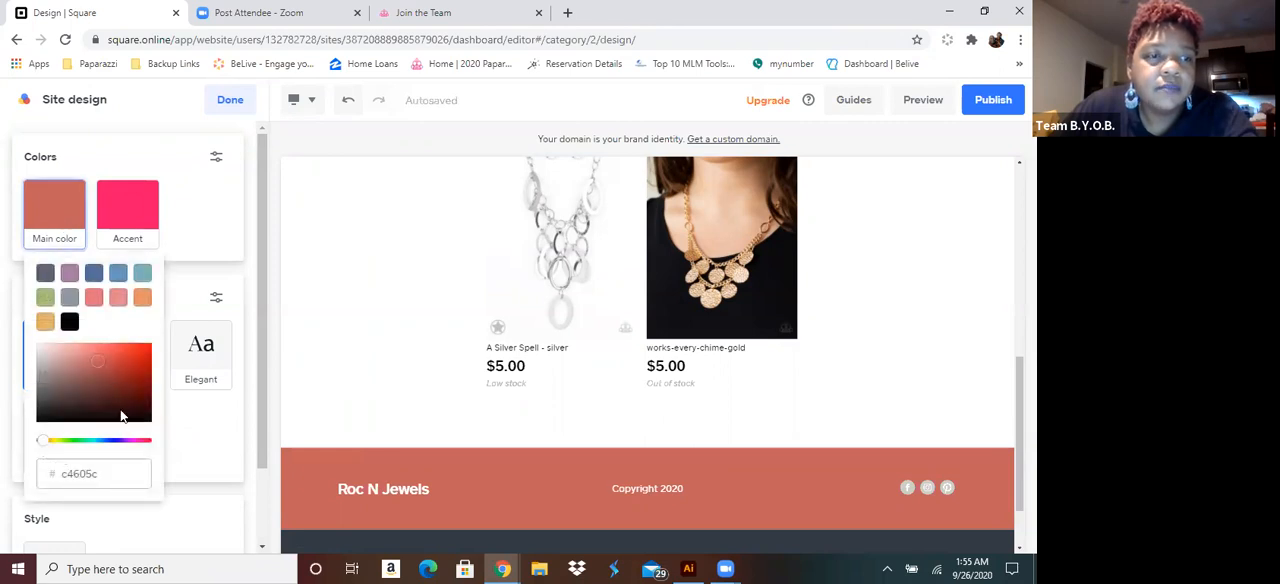
mouse_move(60, 447)
left_mouse_down()
mouse_move(26, 443)
mouse_move(57, 447)
left_mouse_up()
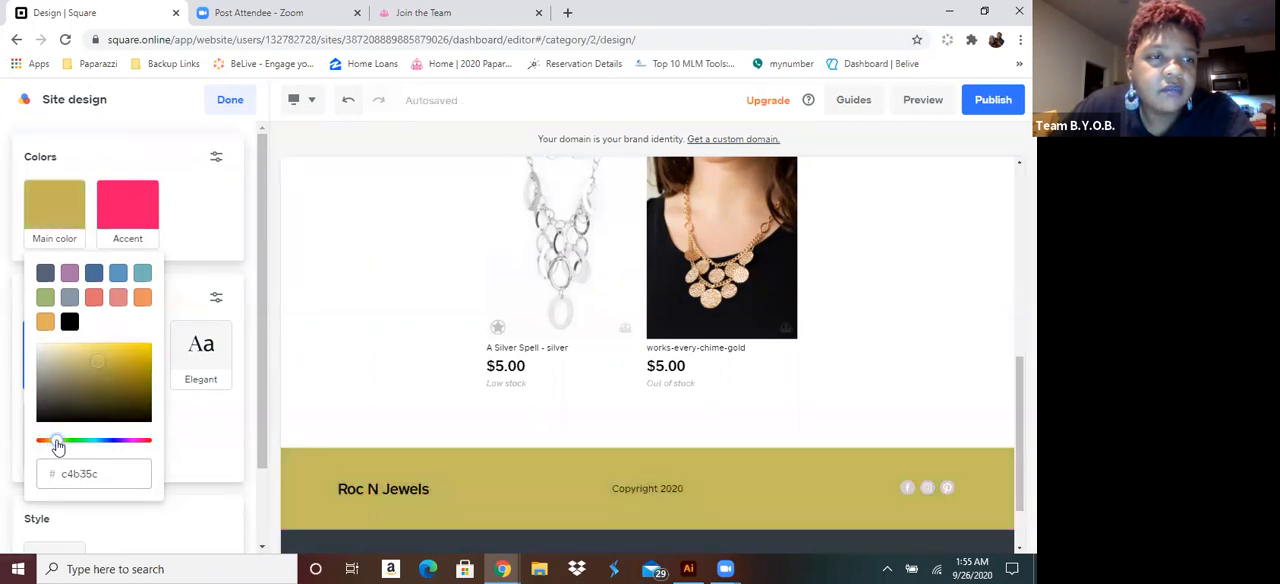
left_click(147, 348)
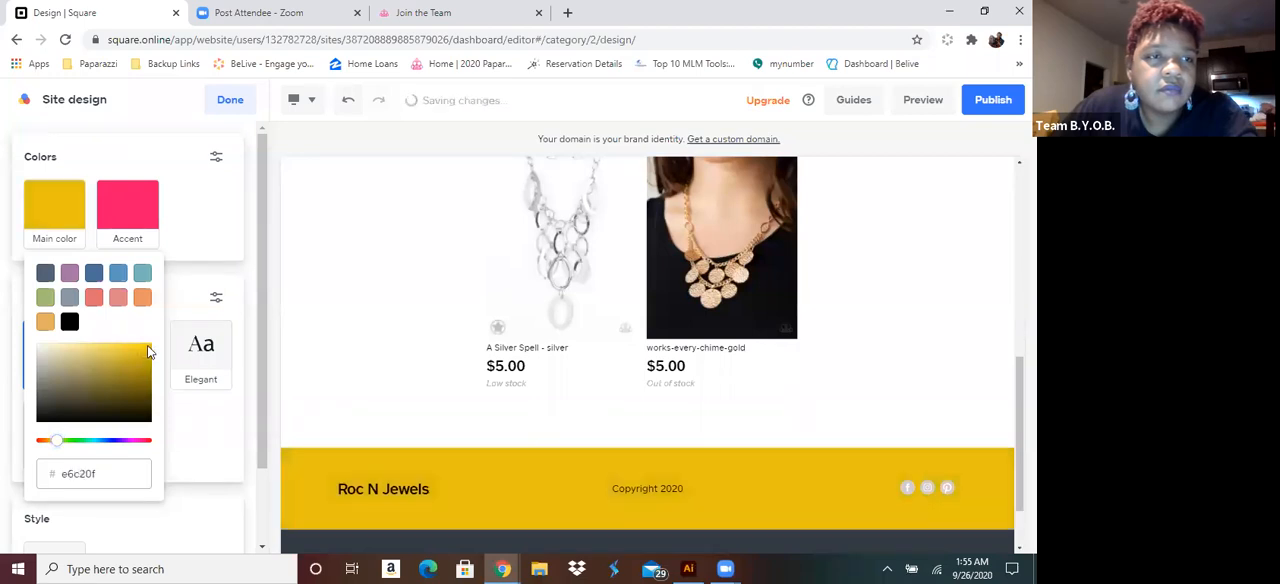
left_click(235, 247)
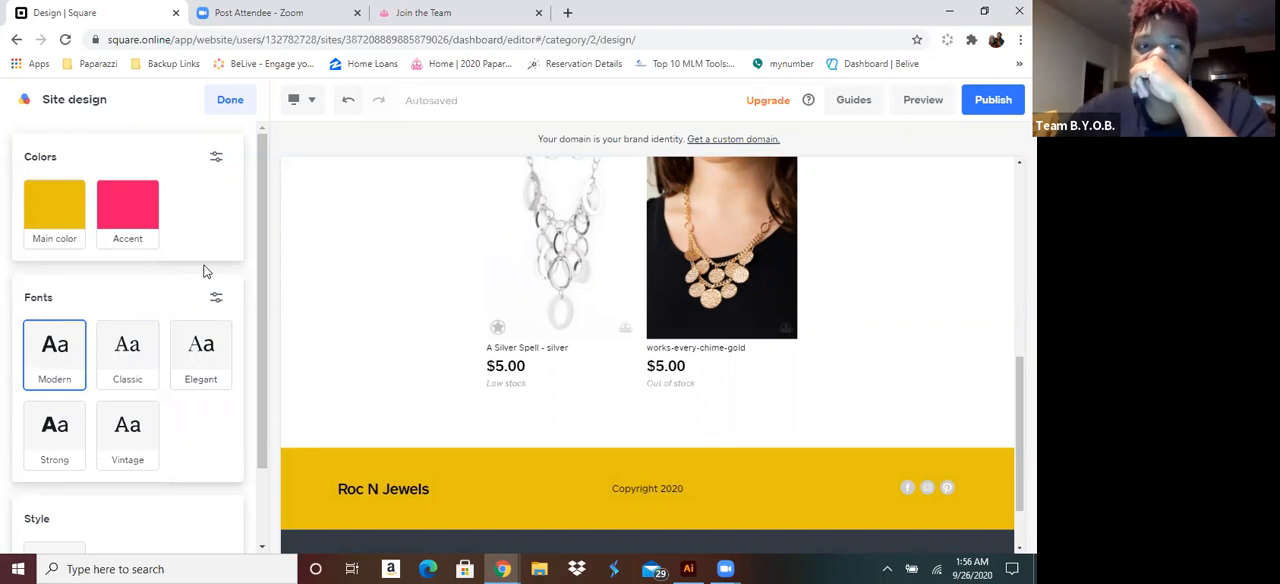
Compare the Strong and Vintage font styles, apply Strong to the site, and finish the site design
left_click(58, 430)
left_click(110, 434)
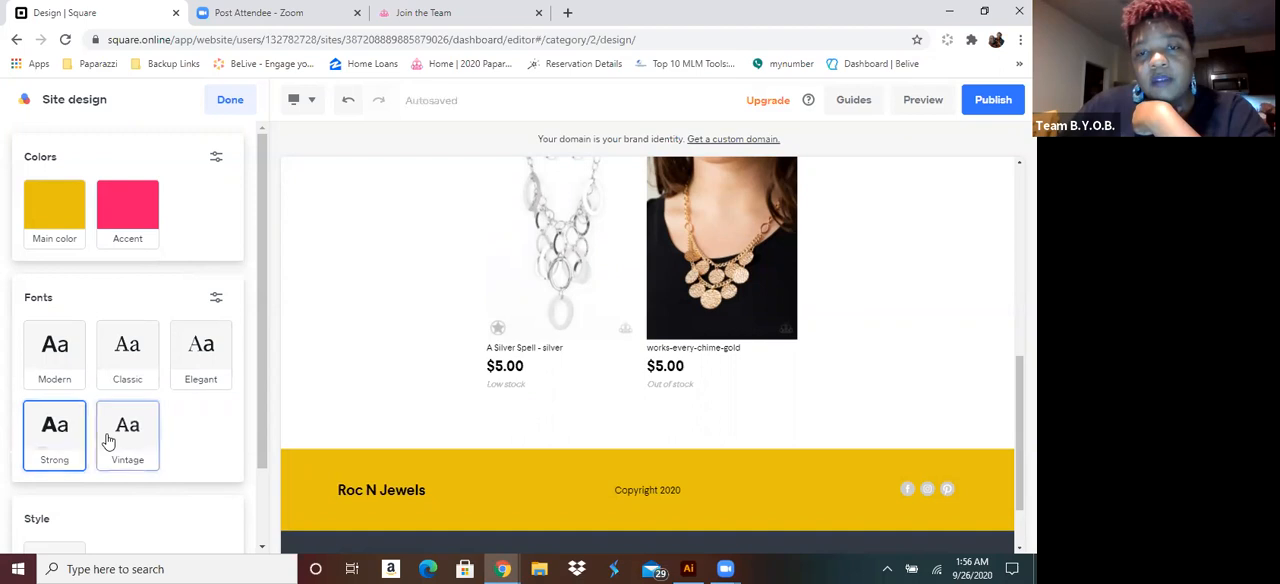
left_click(38, 432)
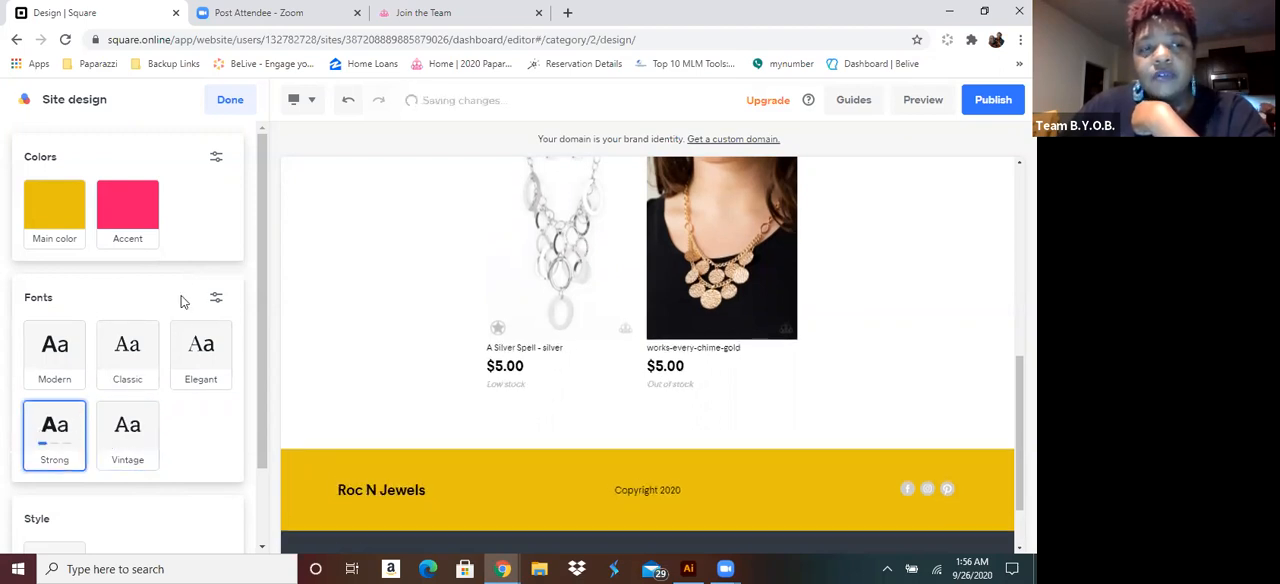
left_click(231, 101)
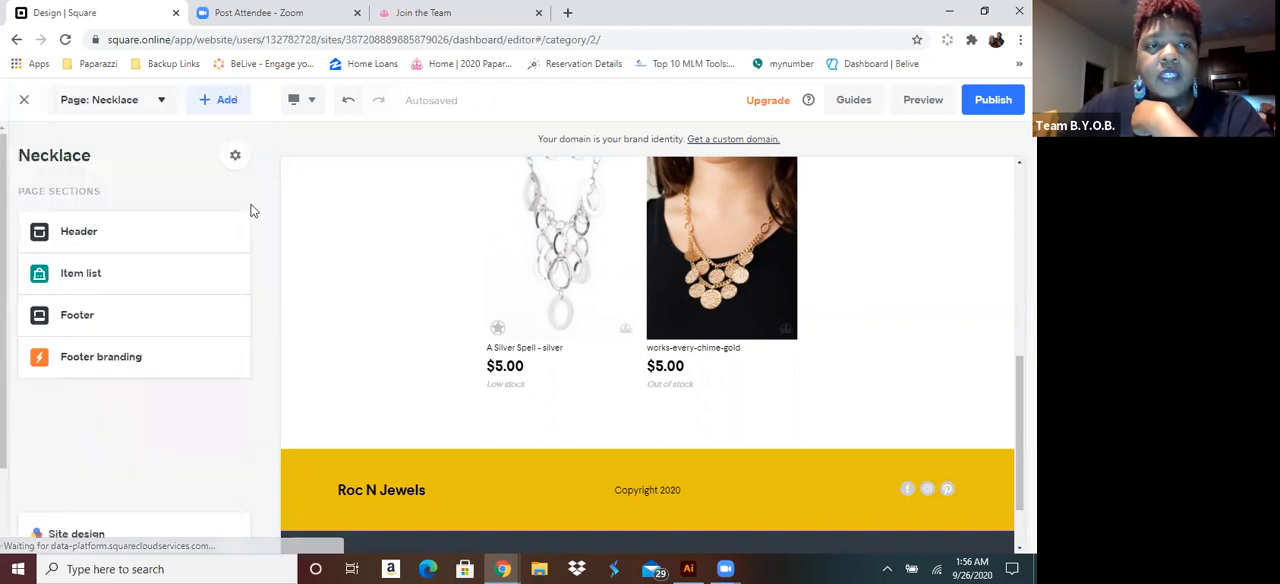
Set the text color of the Necklace page's item prices to the pink accent color and finish the item list
left_click(515, 362)
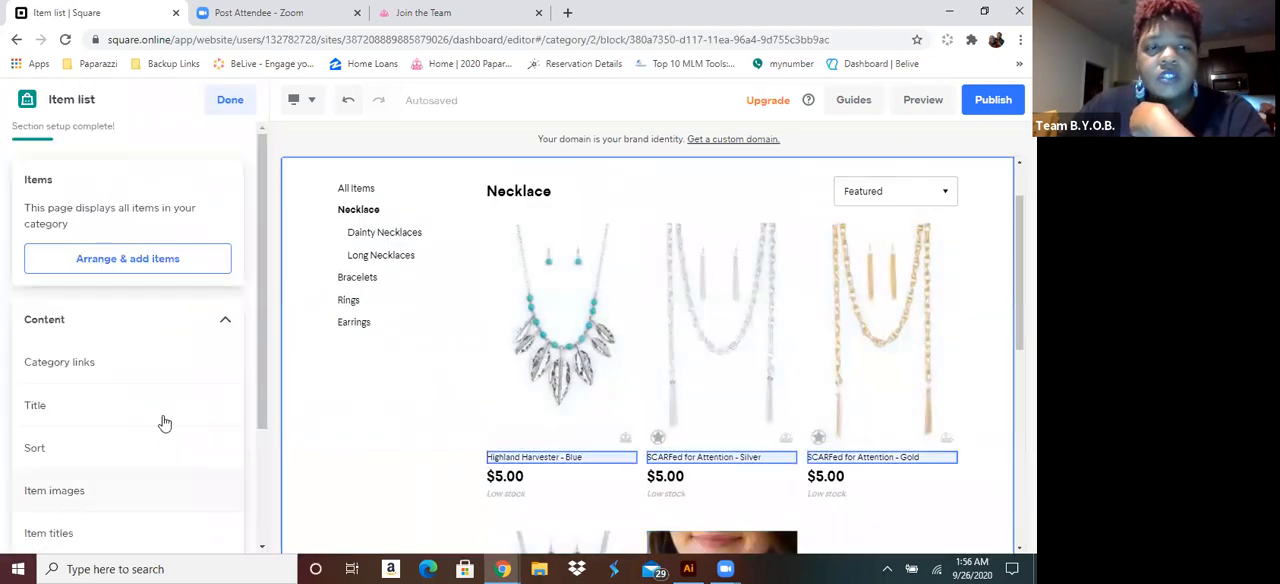
scroll(512, 481, "down", 3)
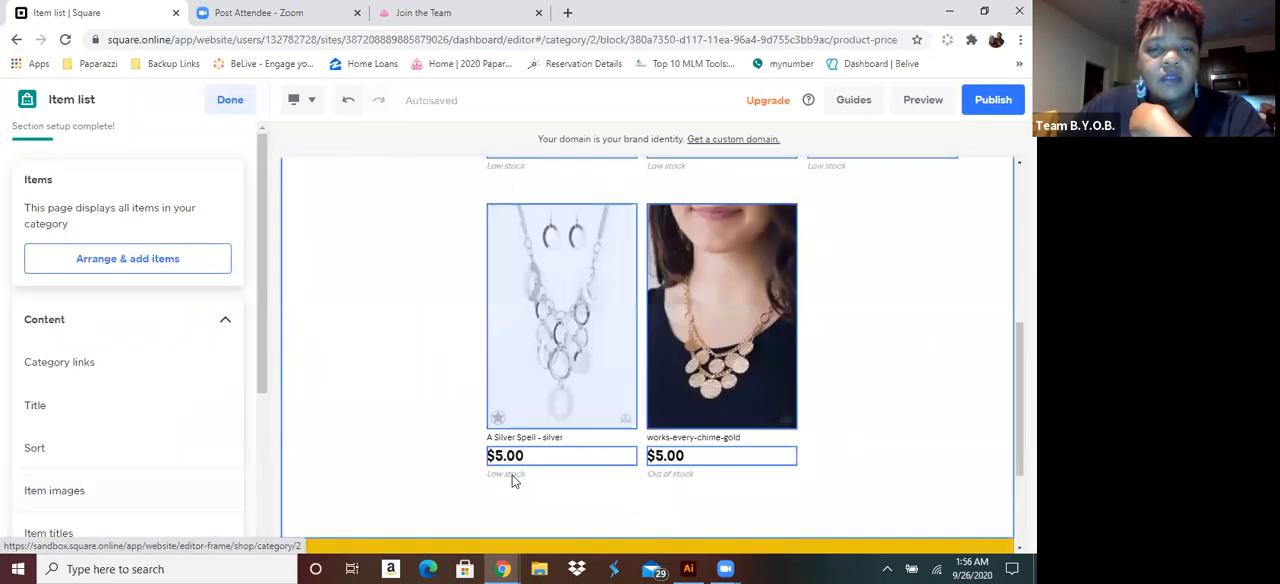
left_click(511, 481)
left_click(601, 415)
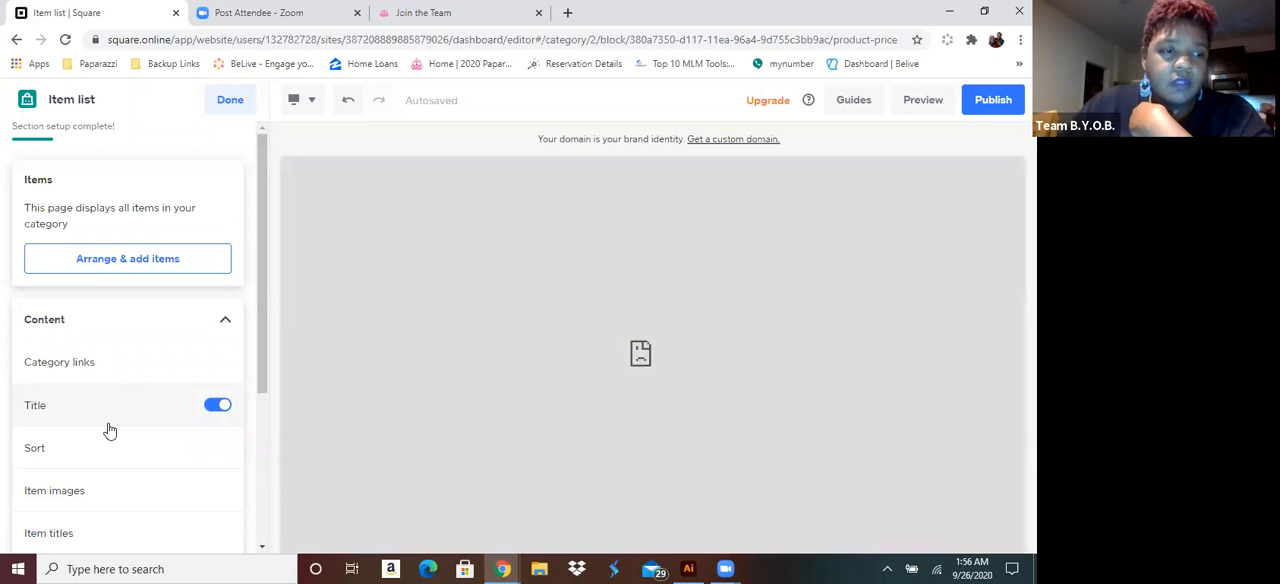
scroll(103, 426, "down", 2)
left_click(90, 395)
scroll(90, 400, "down", 1)
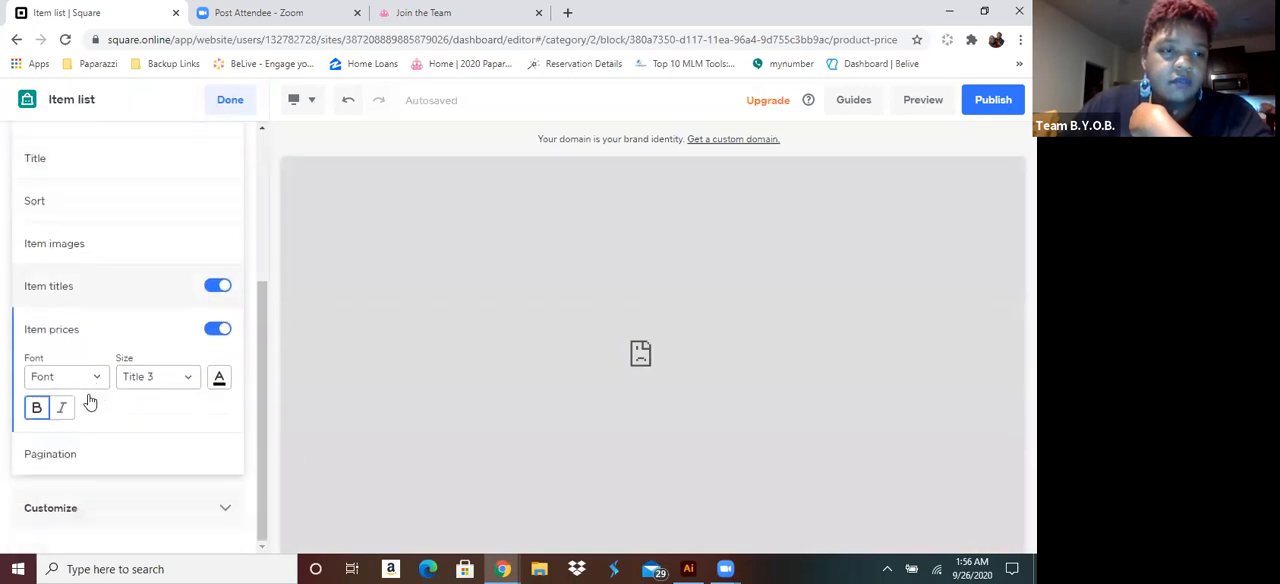
left_click(223, 382)
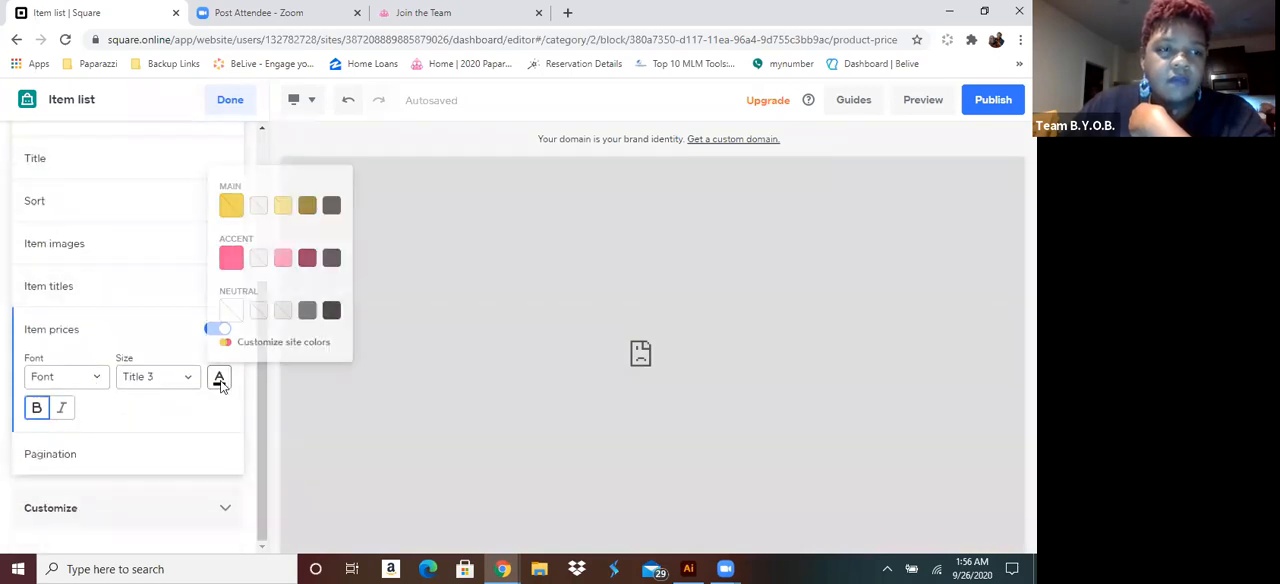
left_click(231, 258)
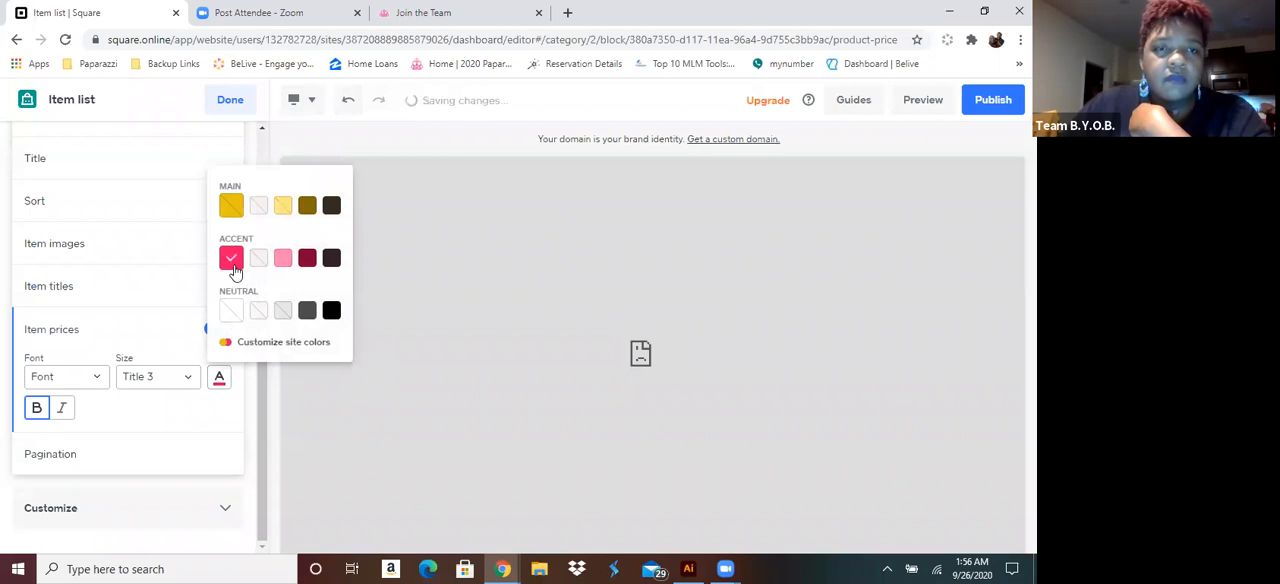
left_click(231, 101)
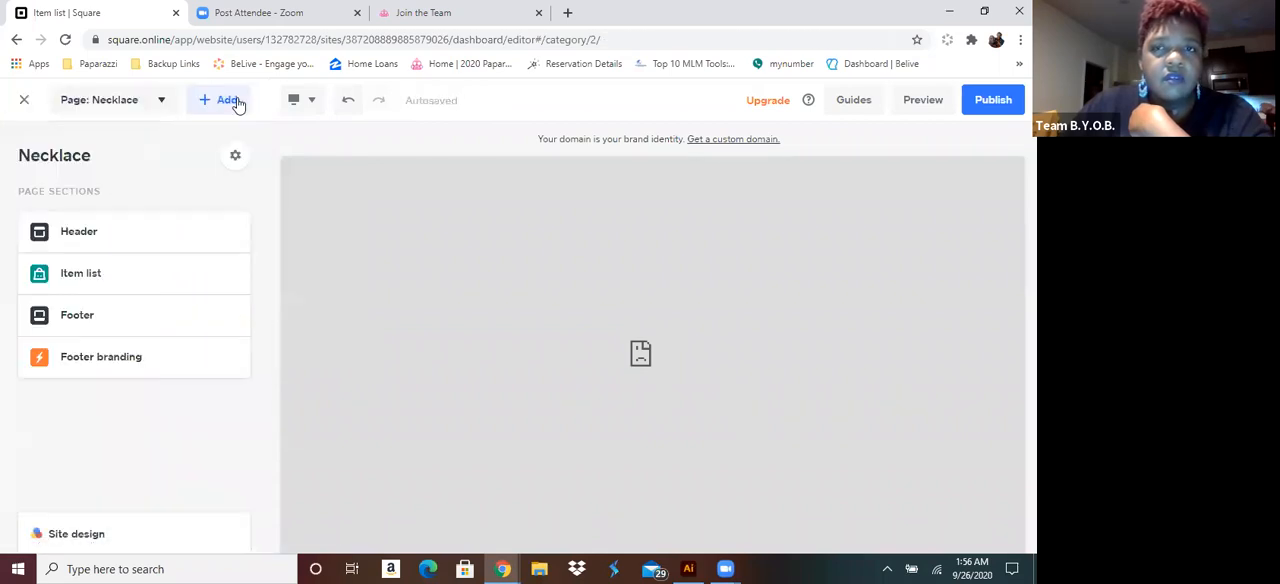
Exit the website editor, reopen it from the site overview, and go back to the Necklace page
left_click(24, 101)
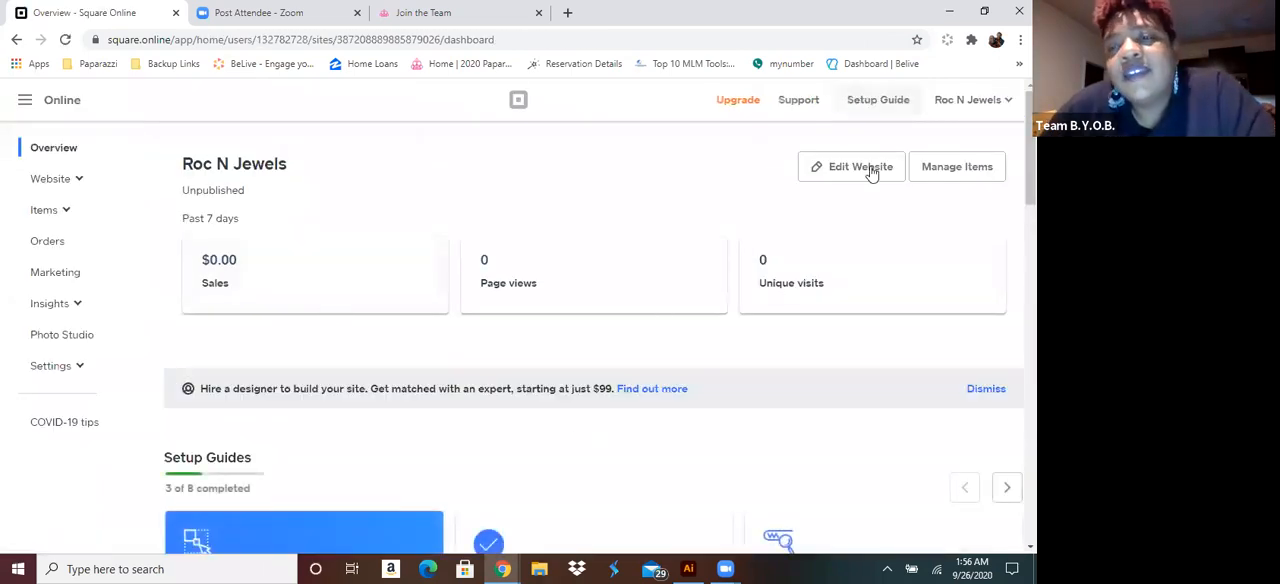
left_click(858, 170)
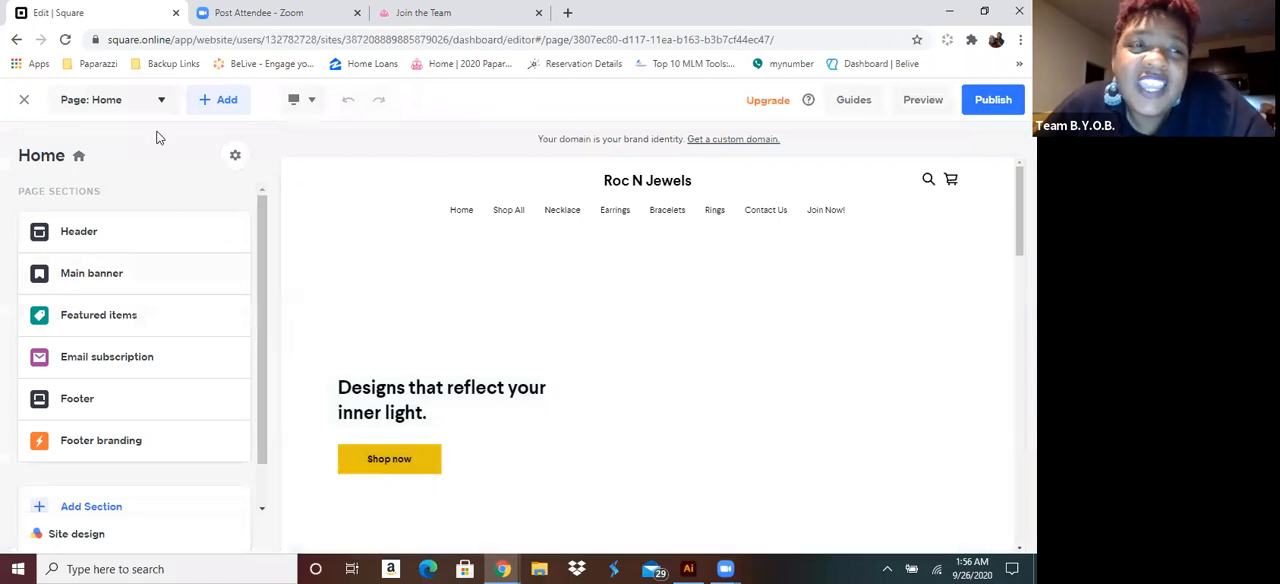
left_click(112, 100)
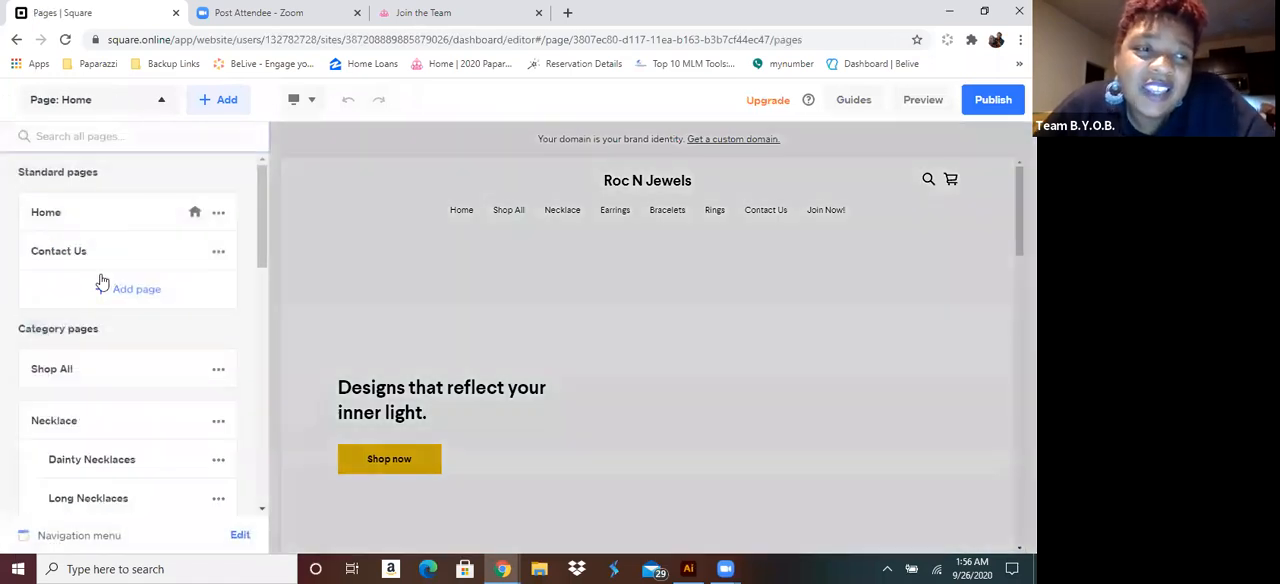
left_click(57, 420)
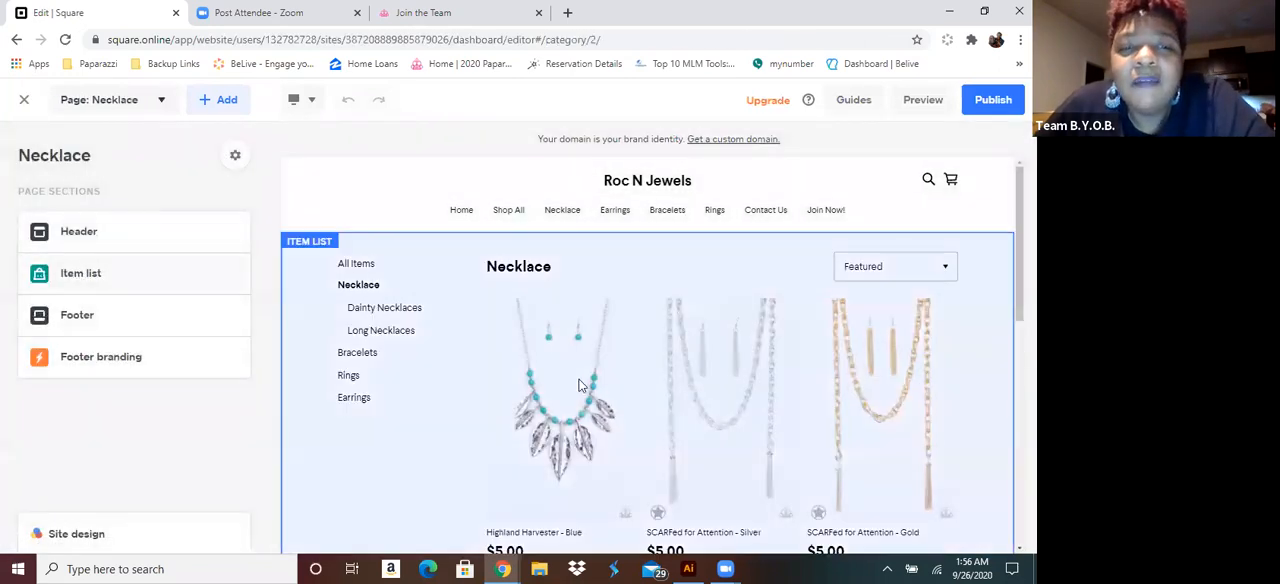
Open the Necklace page's item list section and check the text color set for the item prices
left_click(566, 390)
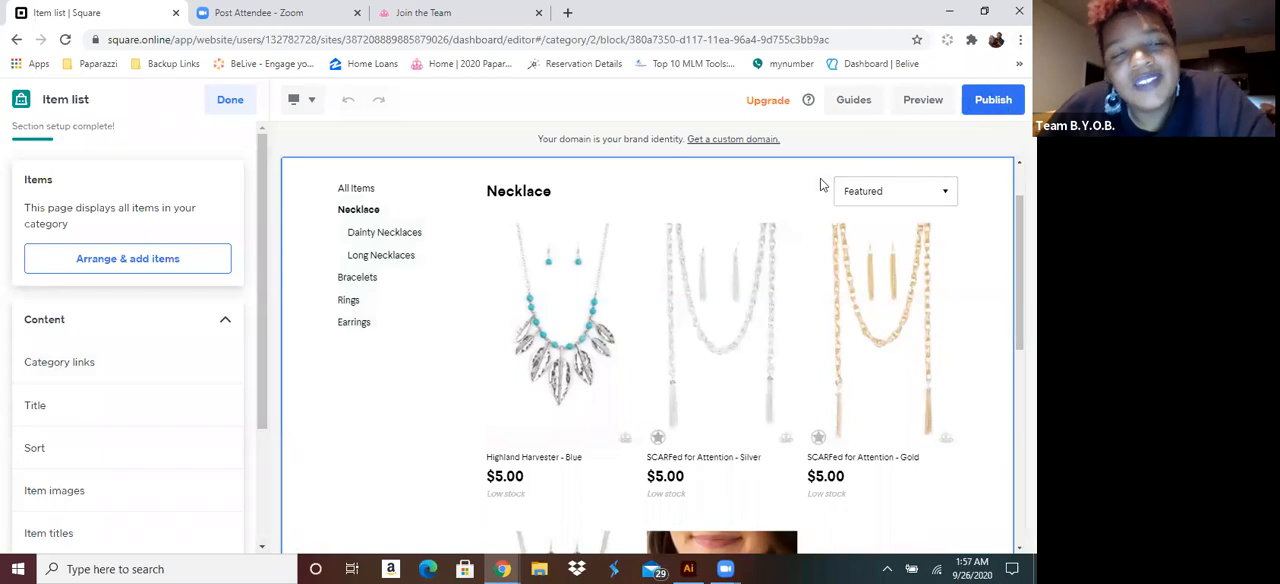
left_click_drag(255, 334, 251, 458)
left_click(25, 412)
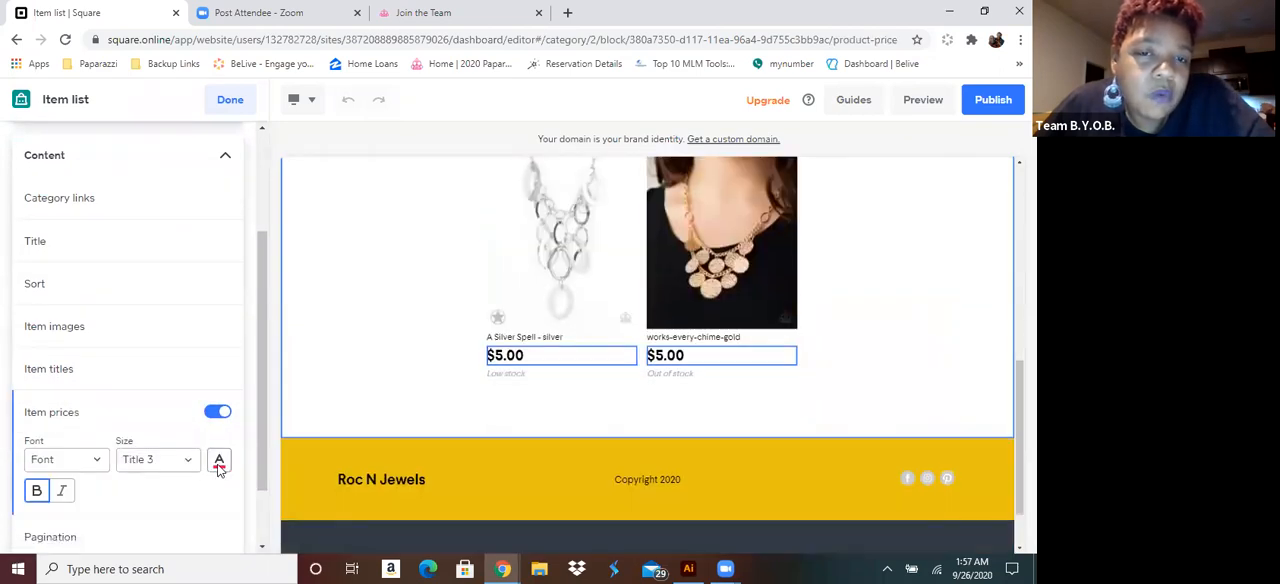
left_click(218, 464)
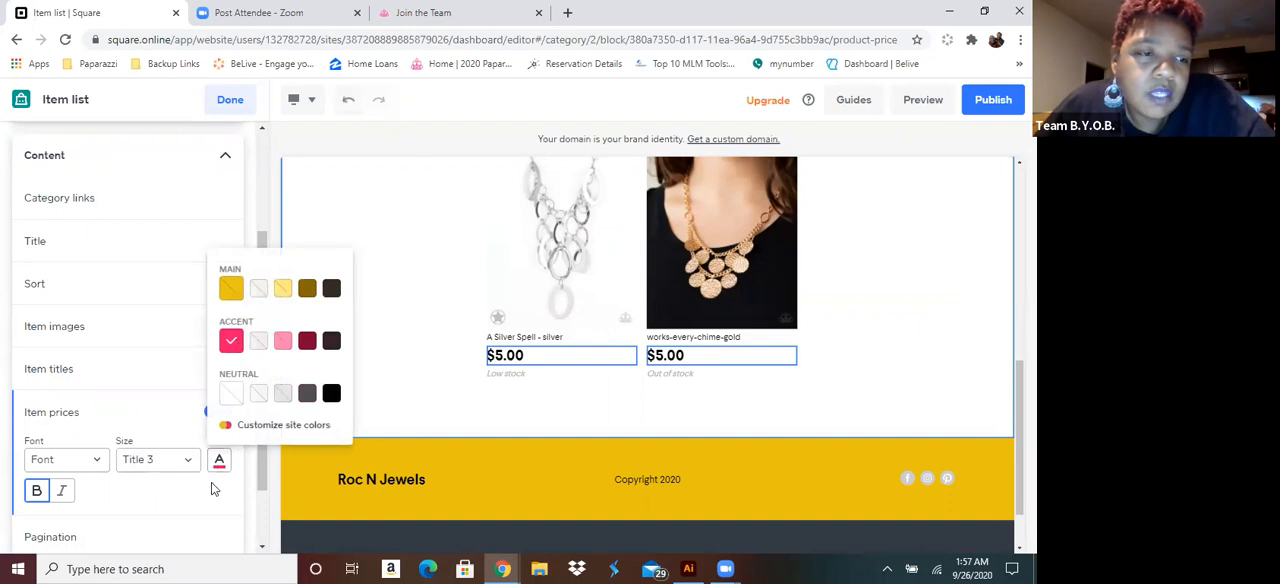
left_click(211, 488)
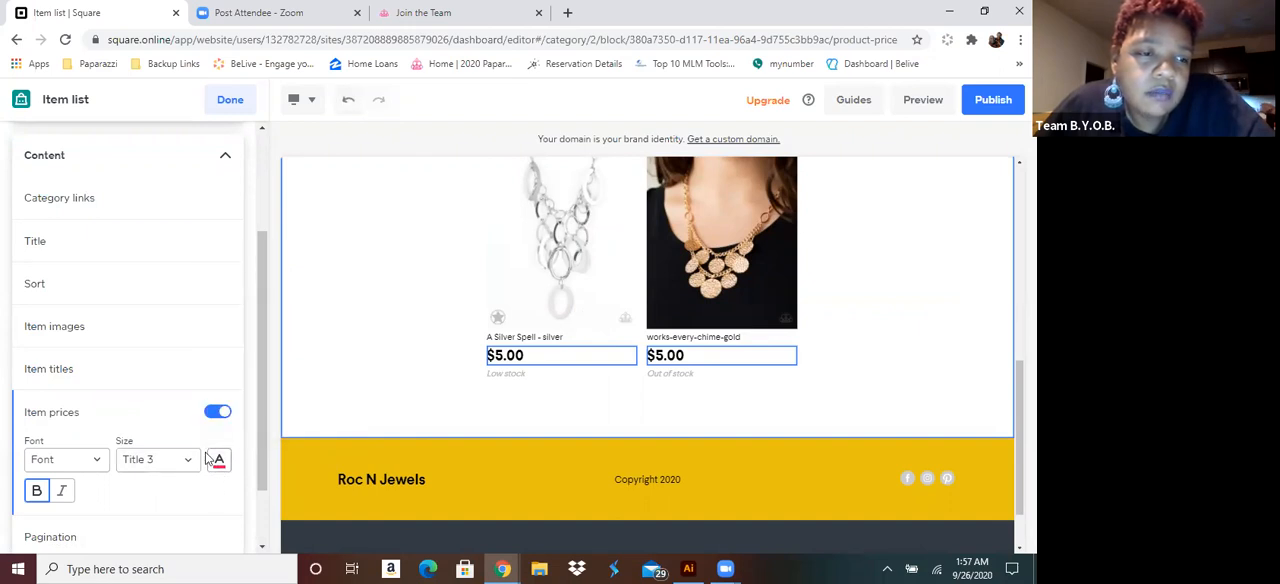
Hide the item prices in the item list, show them again, and reopen their text settings
left_click(218, 413)
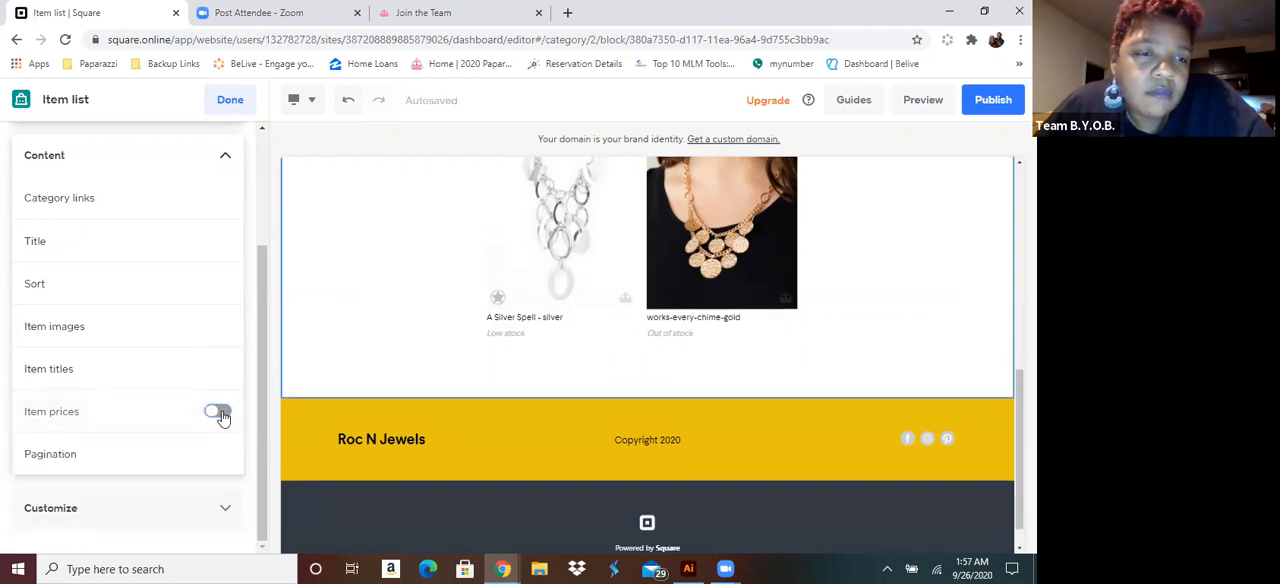
left_click(218, 413)
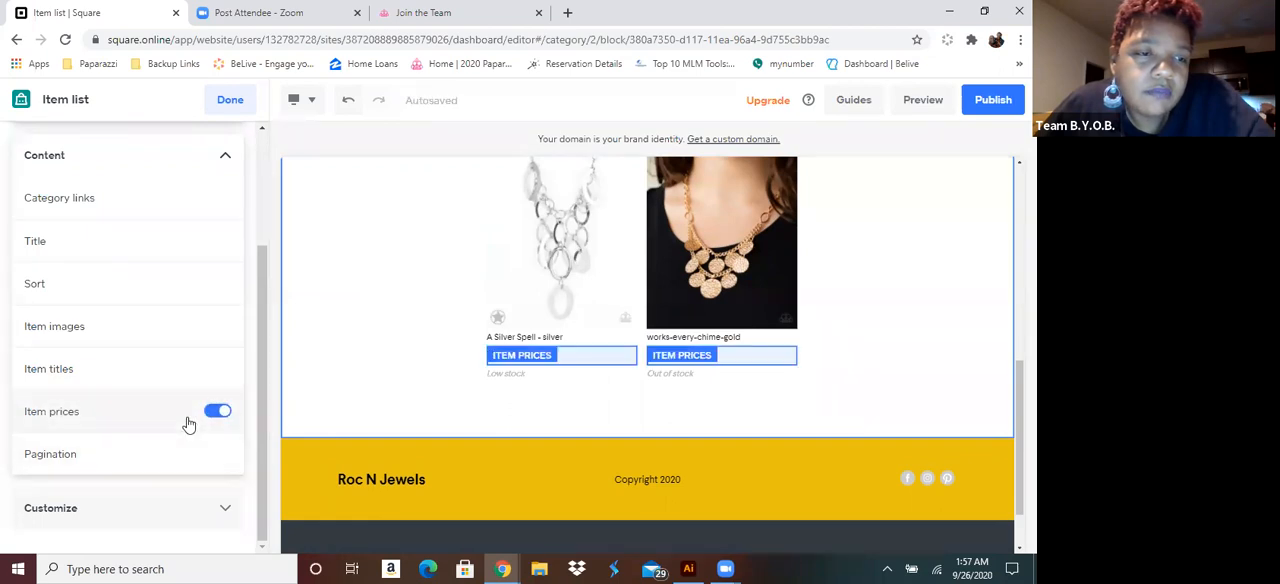
left_click(189, 424)
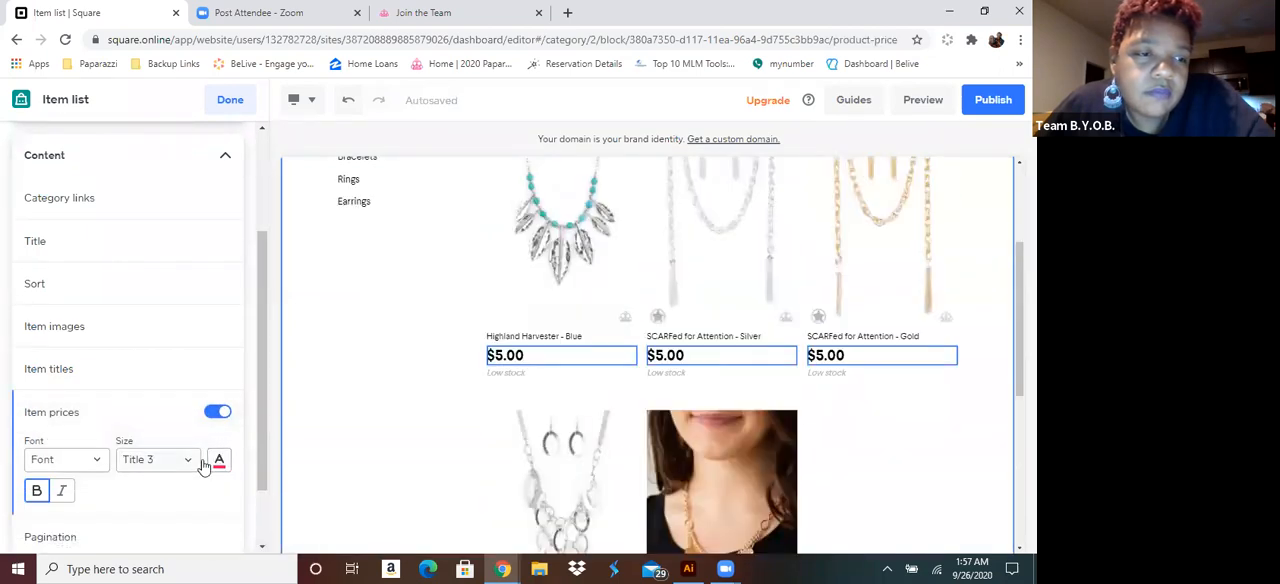
Compare the Title 3 and Title 4 sizes for the item titles, keep Title 4, and make them bold
scroll(160, 489, "down", 1)
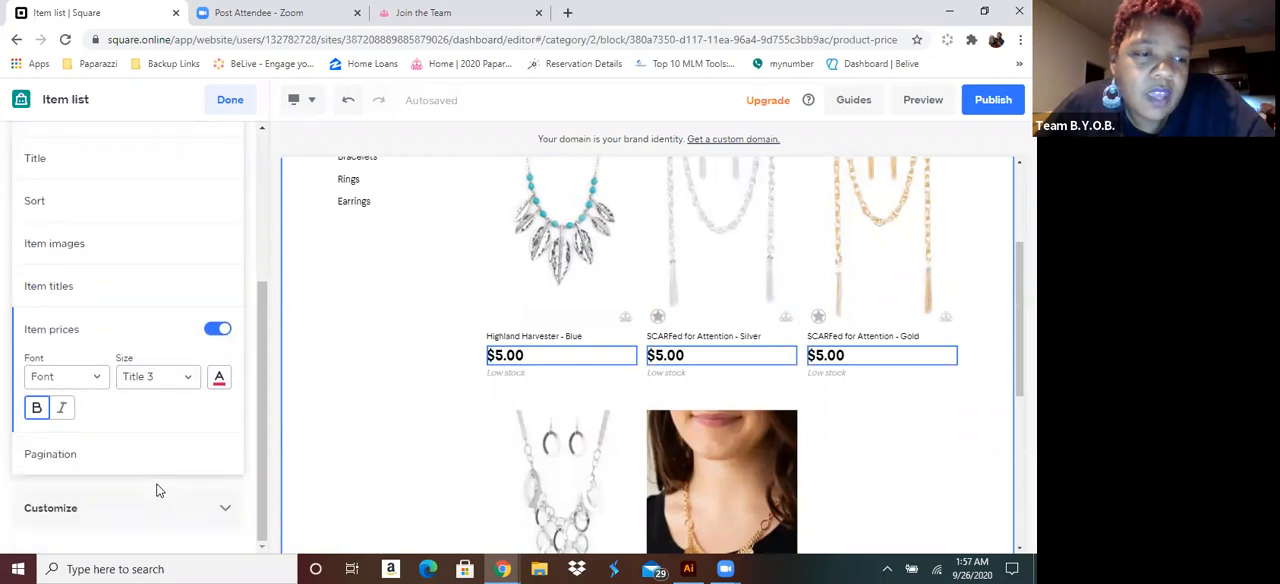
left_click(112, 289)
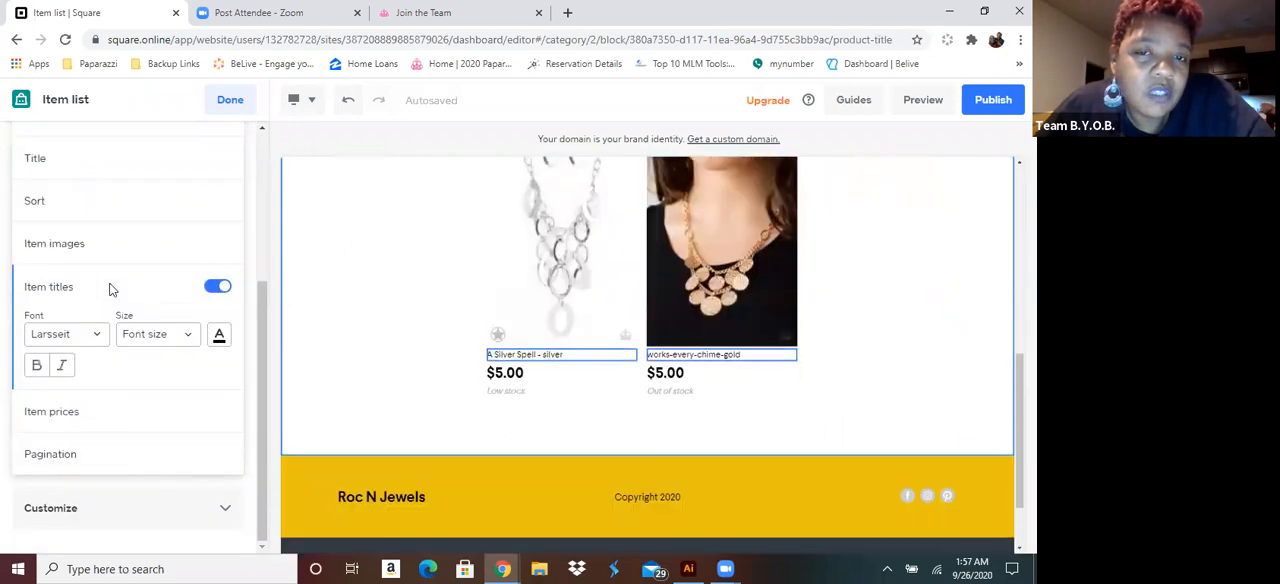
left_click(189, 336)
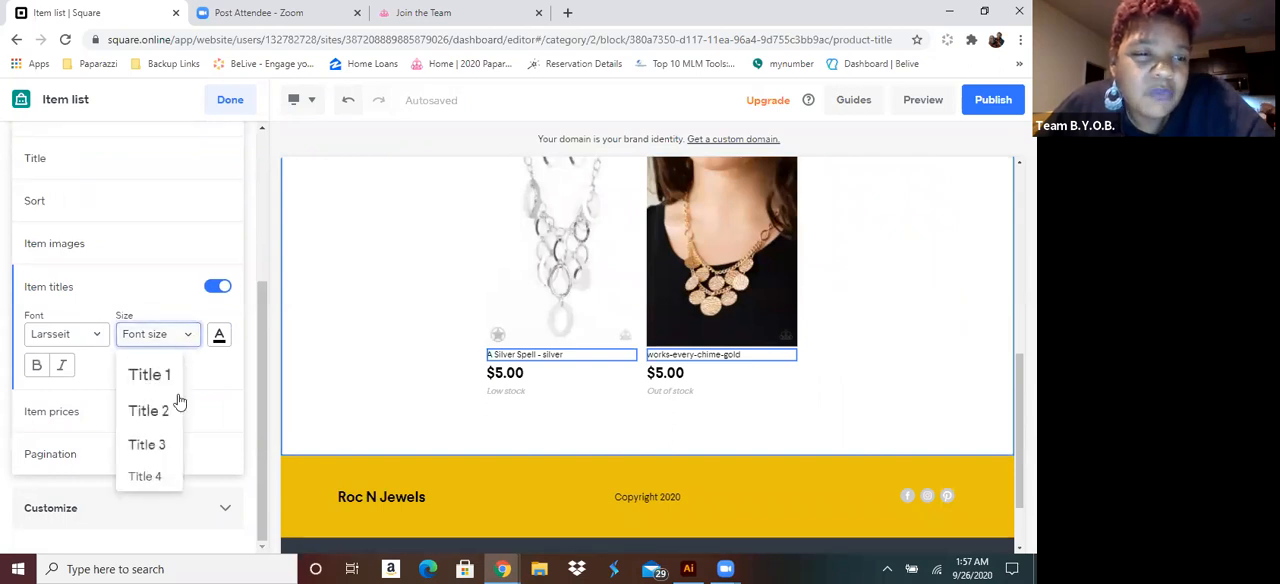
left_click(150, 445)
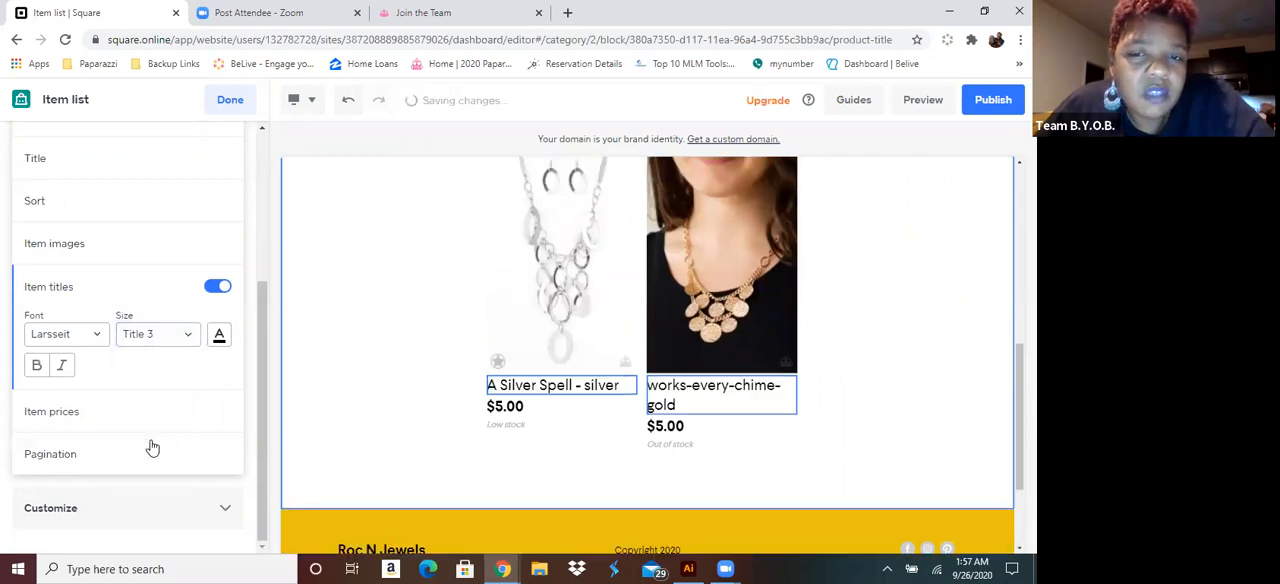
left_click(188, 340)
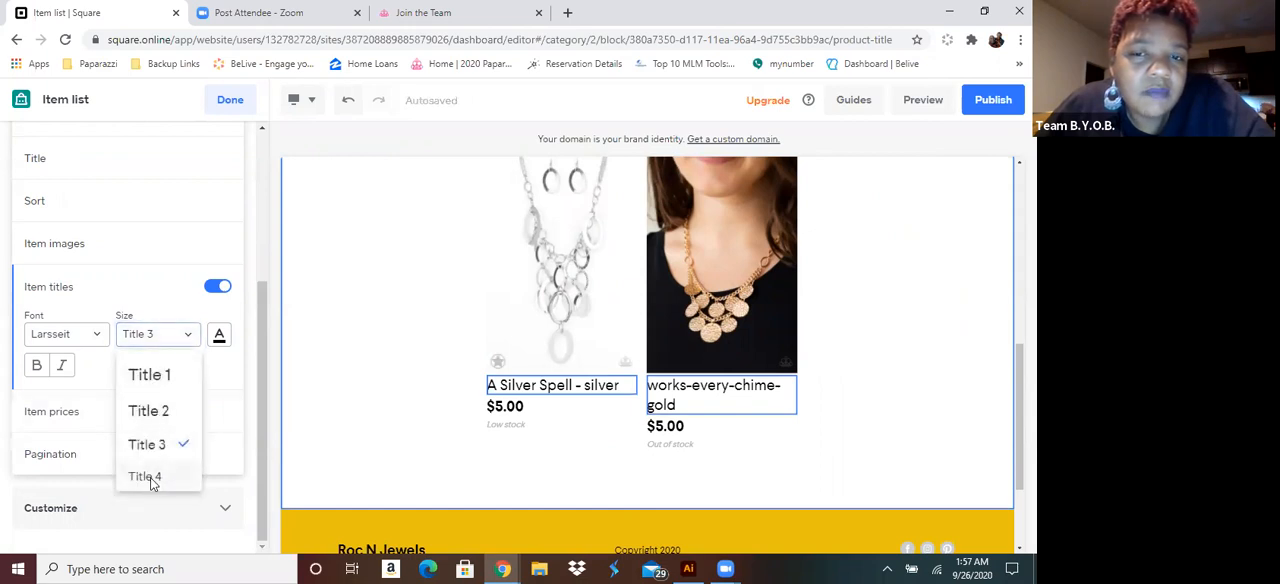
left_click(150, 480)
left_click(36, 368)
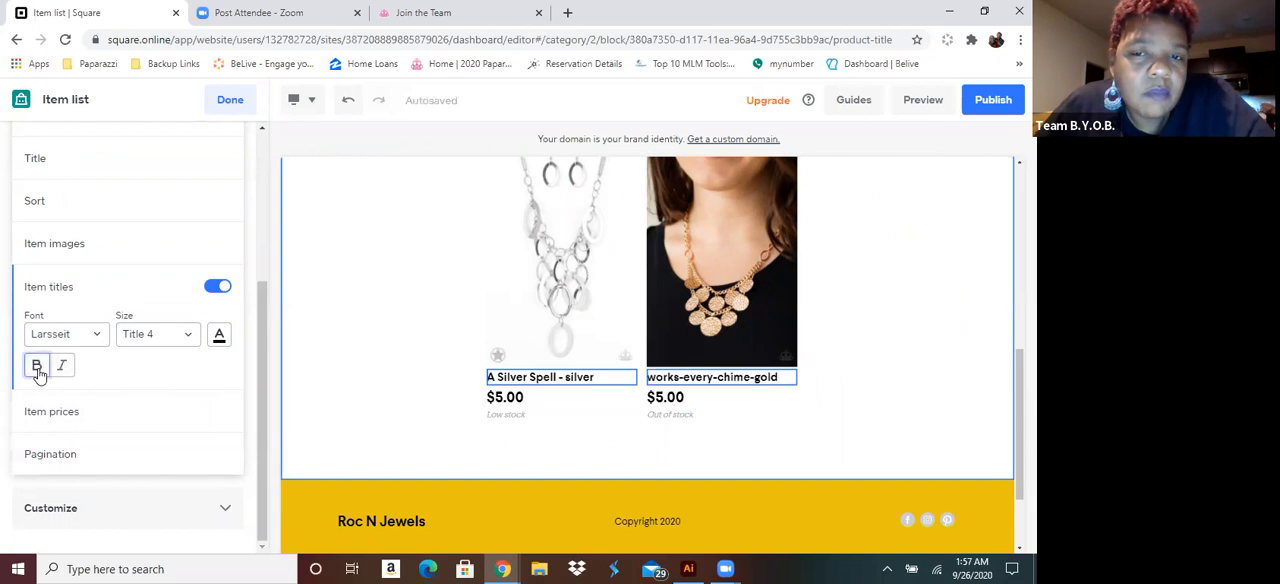
Compare the pink and dark red accent colors for the item titles and apply the dark red one
left_click(219, 338)
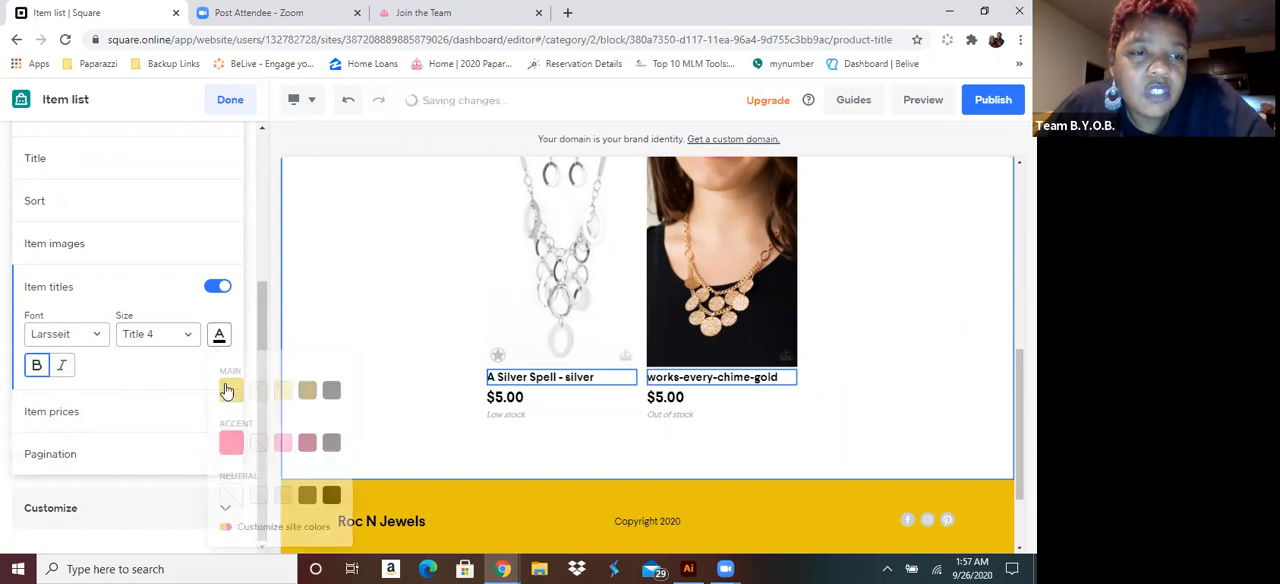
left_click(231, 442)
left_click(308, 448)
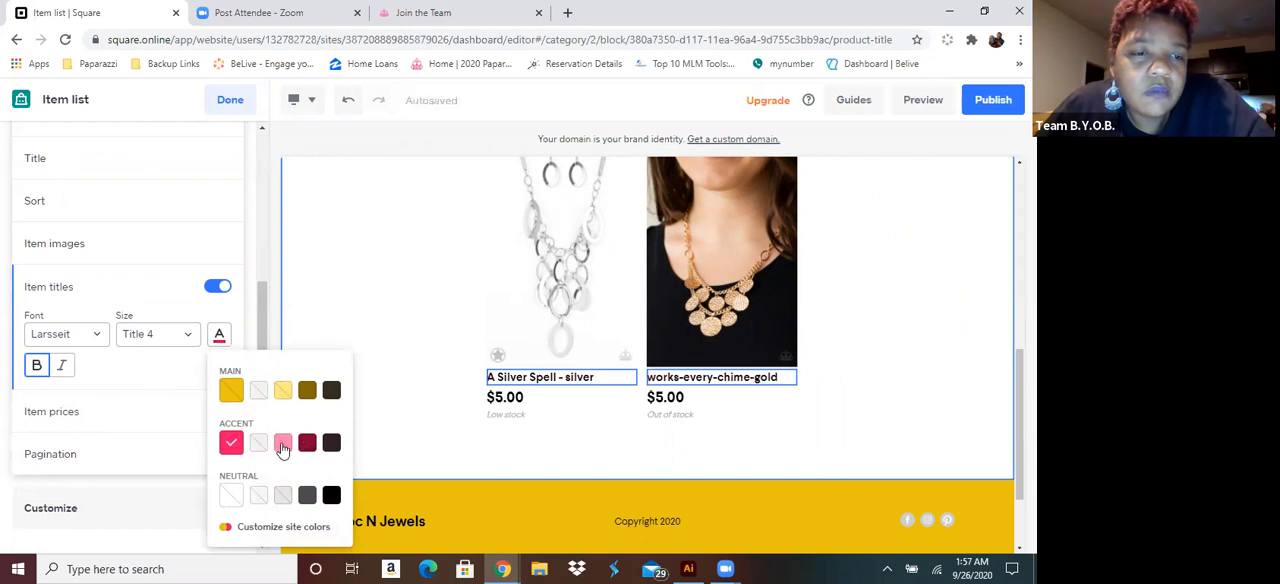
left_click(283, 448)
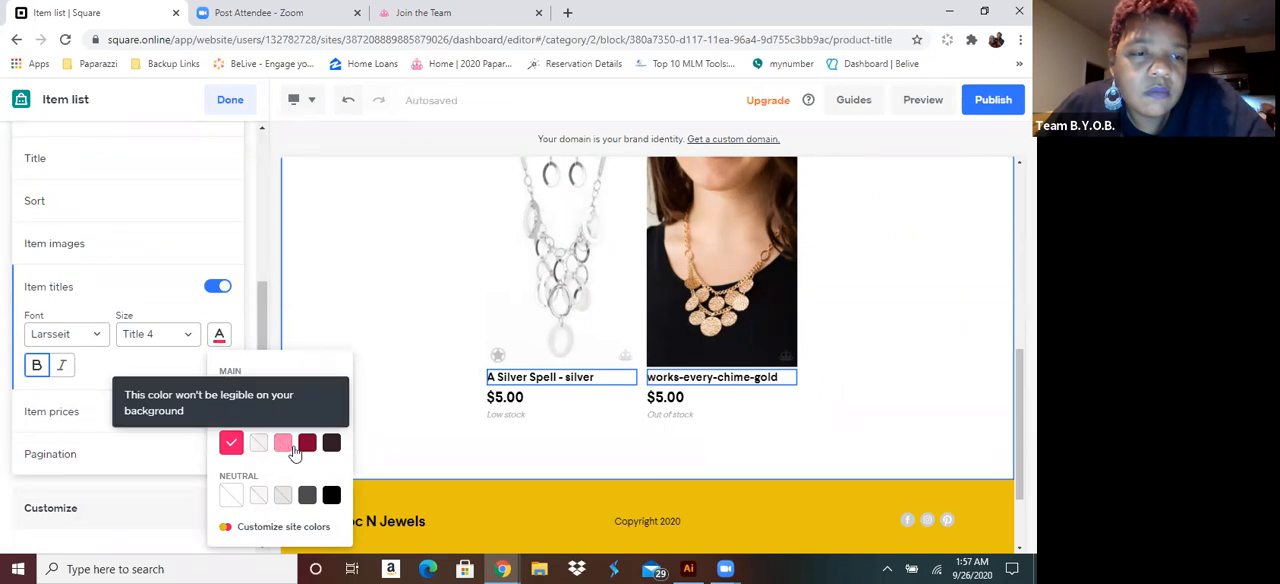
left_click(307, 449)
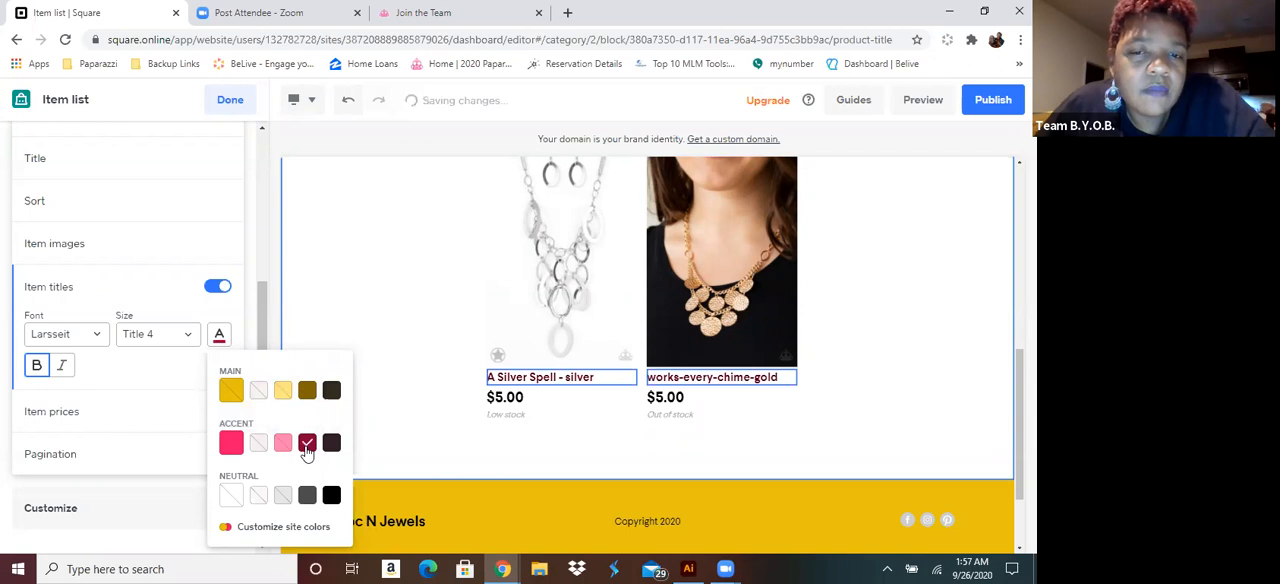
left_click(231, 445)
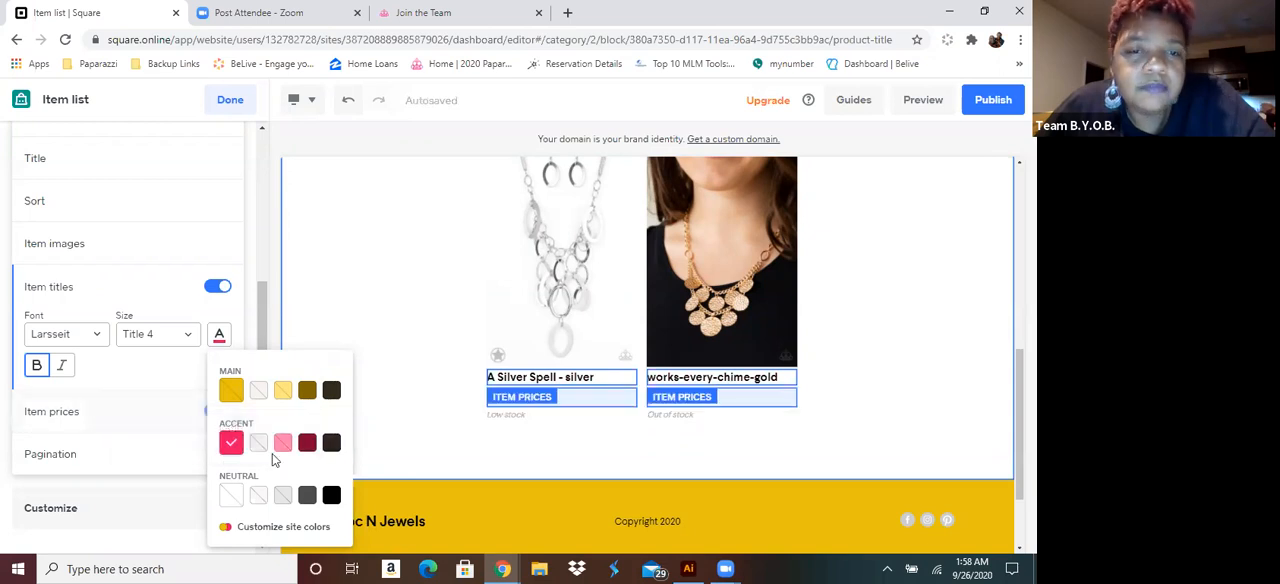
left_click(307, 443)
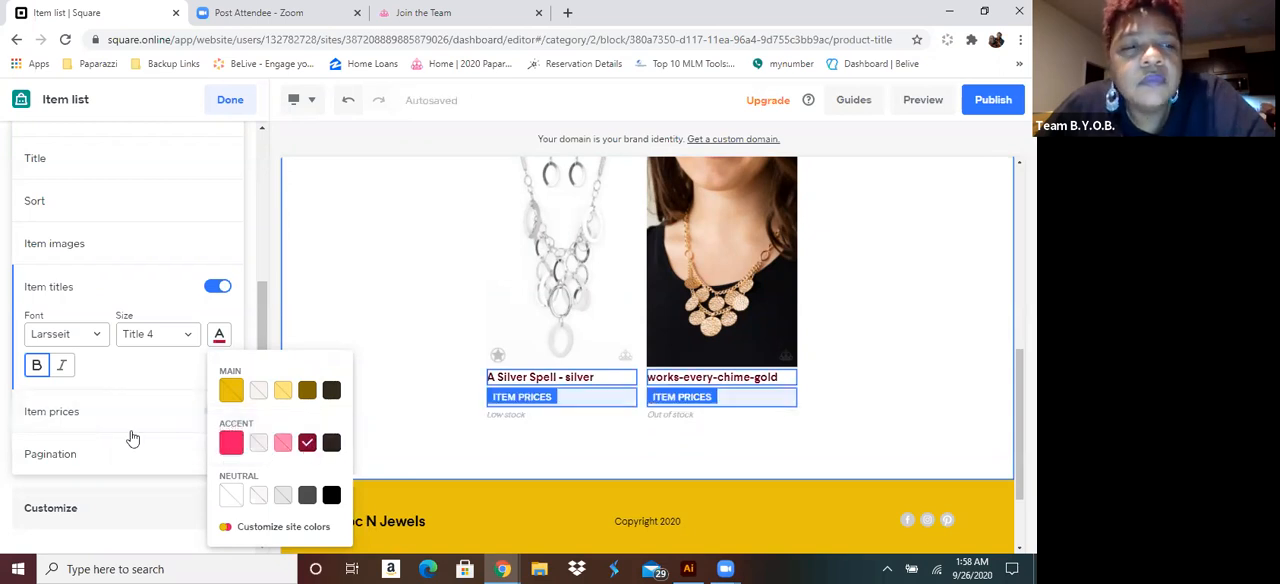
Move the Earrings category above Bracelets in the category links and return to the item list settings
left_click(163, 246)
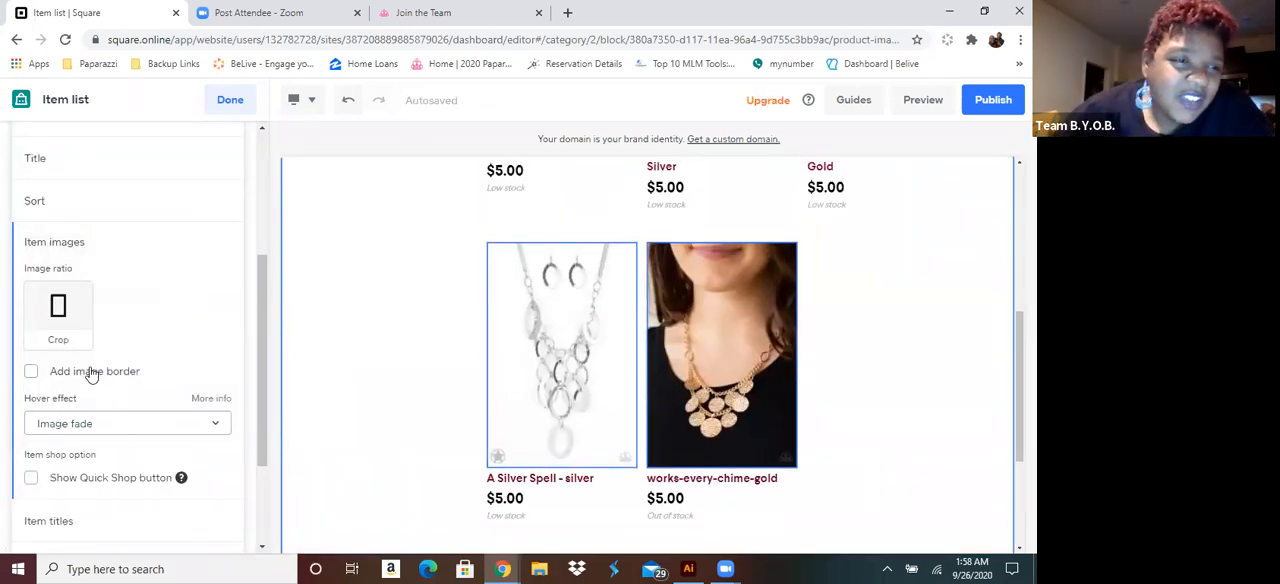
left_click(71, 208)
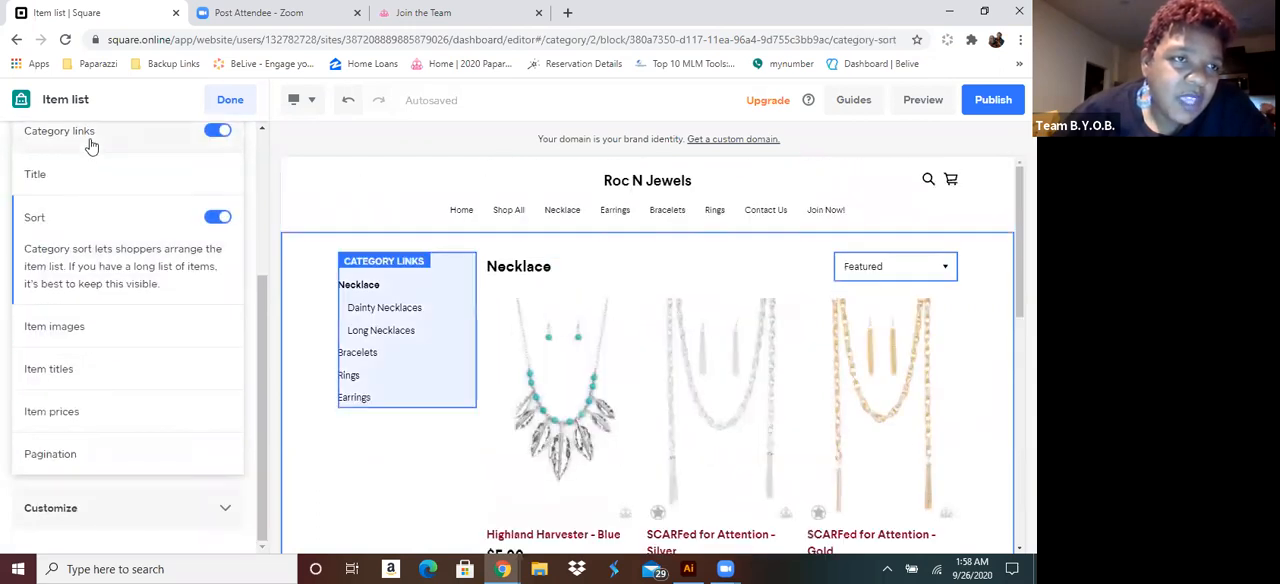
left_click(88, 140)
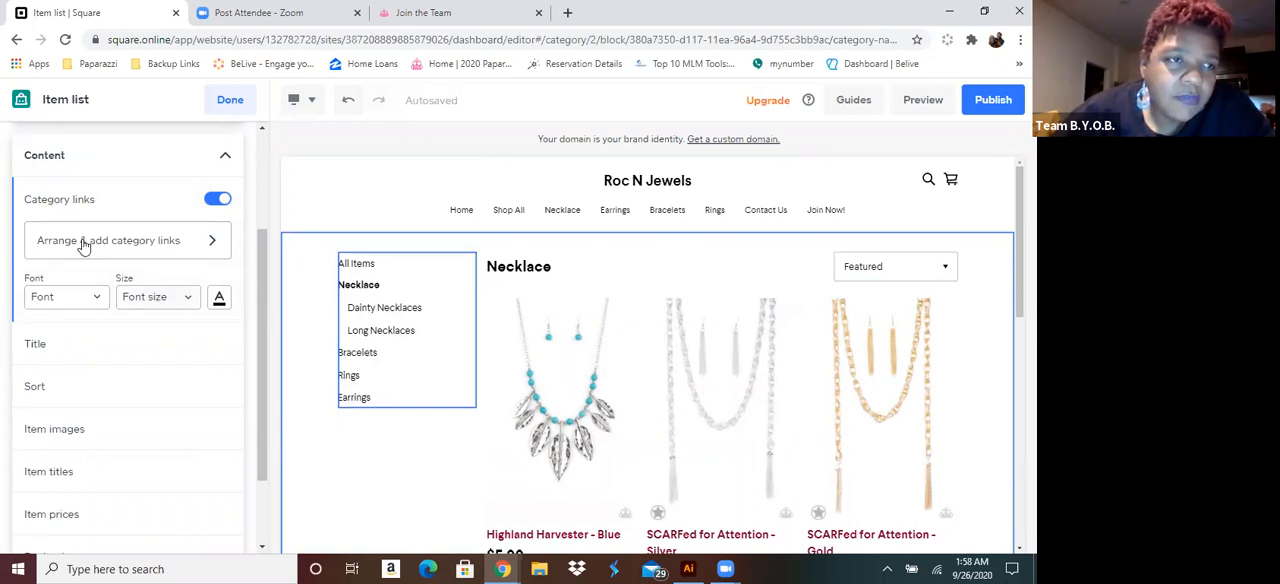
left_click(172, 243)
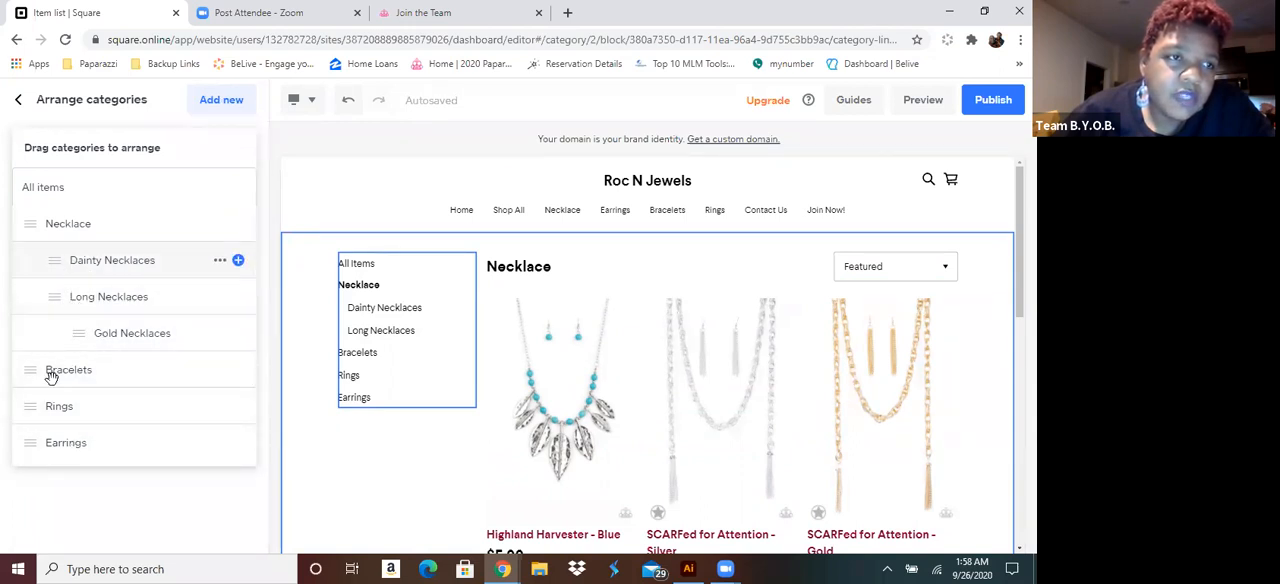
left_click_drag(35, 440, 23, 355)
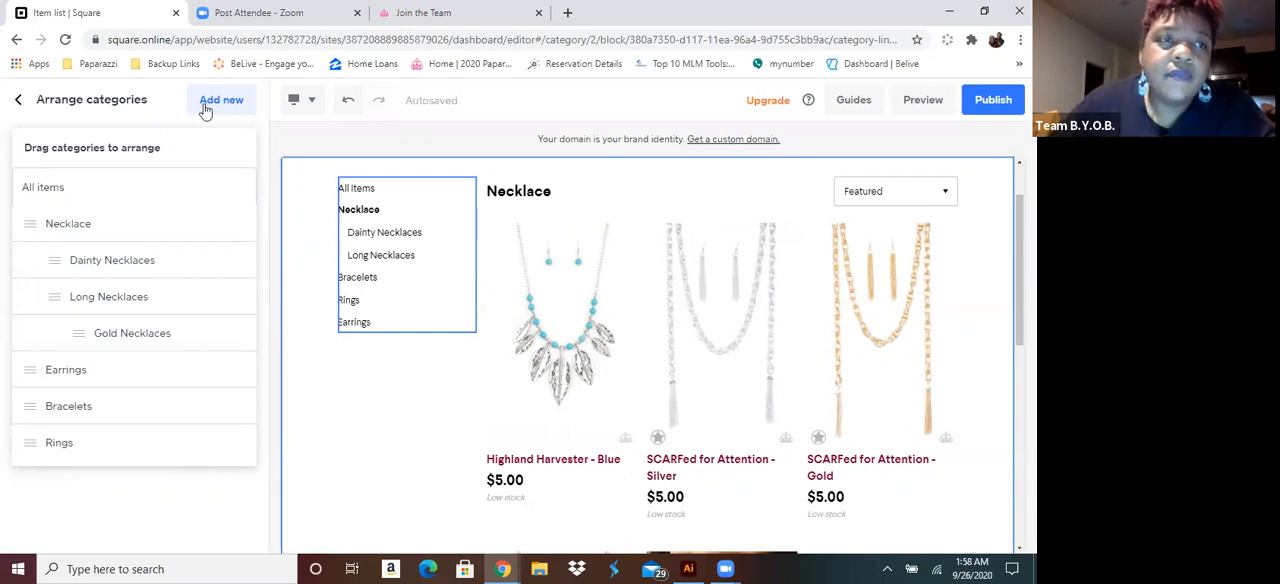
left_click(19, 100)
Set the hover effect of the item images to Zoom in and enable the Quick Shop button
scroll(140, 373, "down", 3)
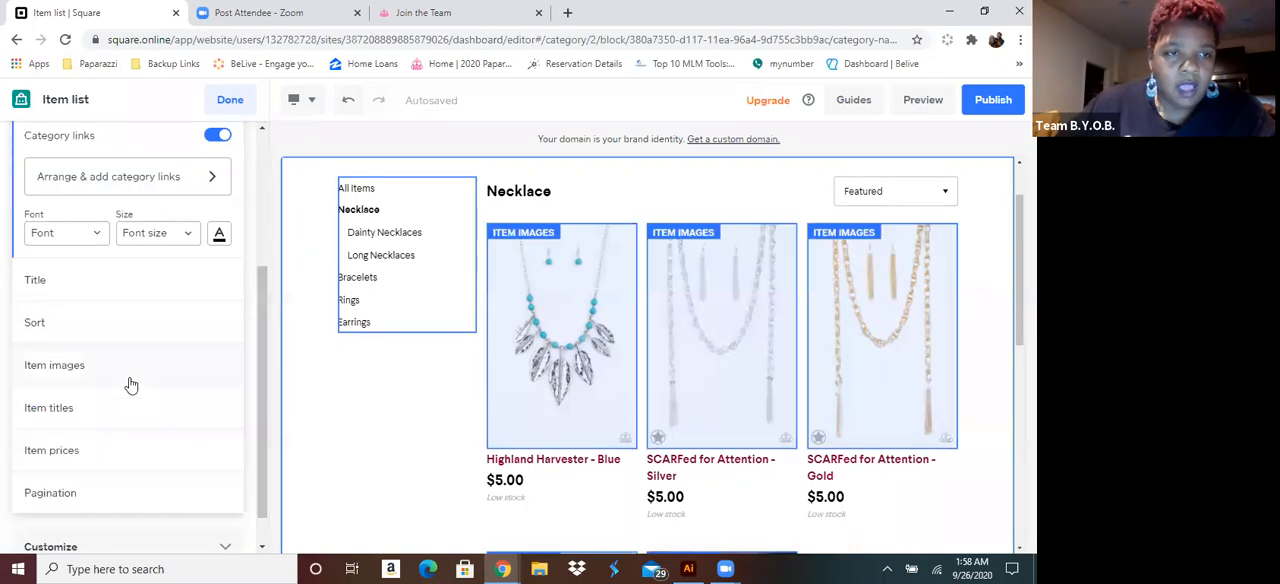
left_click(83, 454)
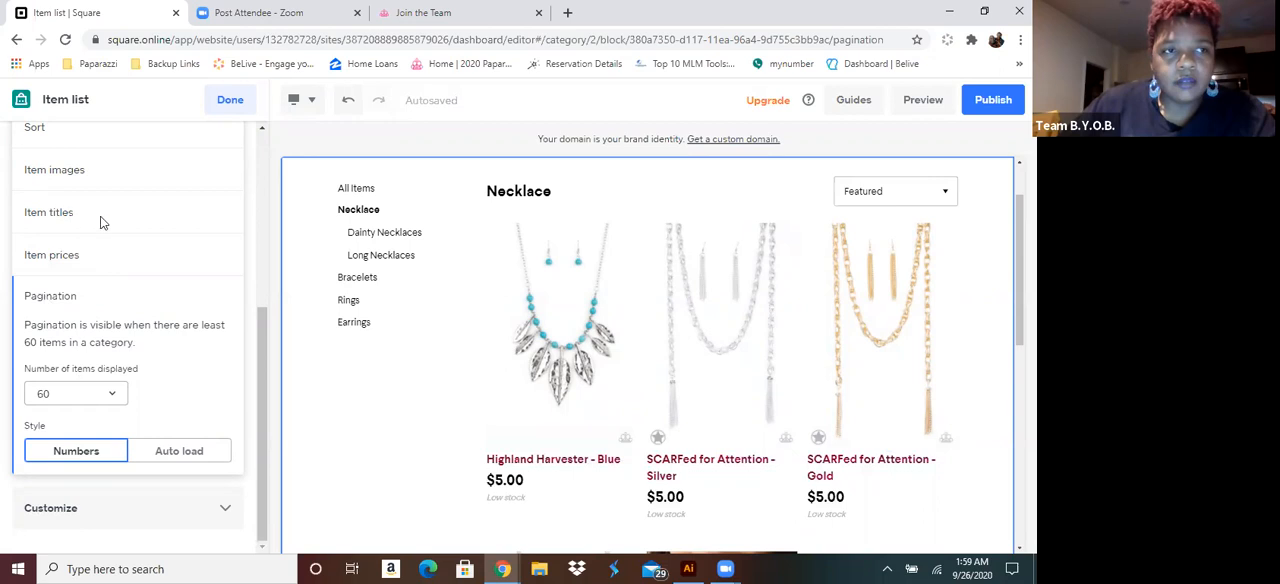
left_click(193, 511)
left_click(84, 336)
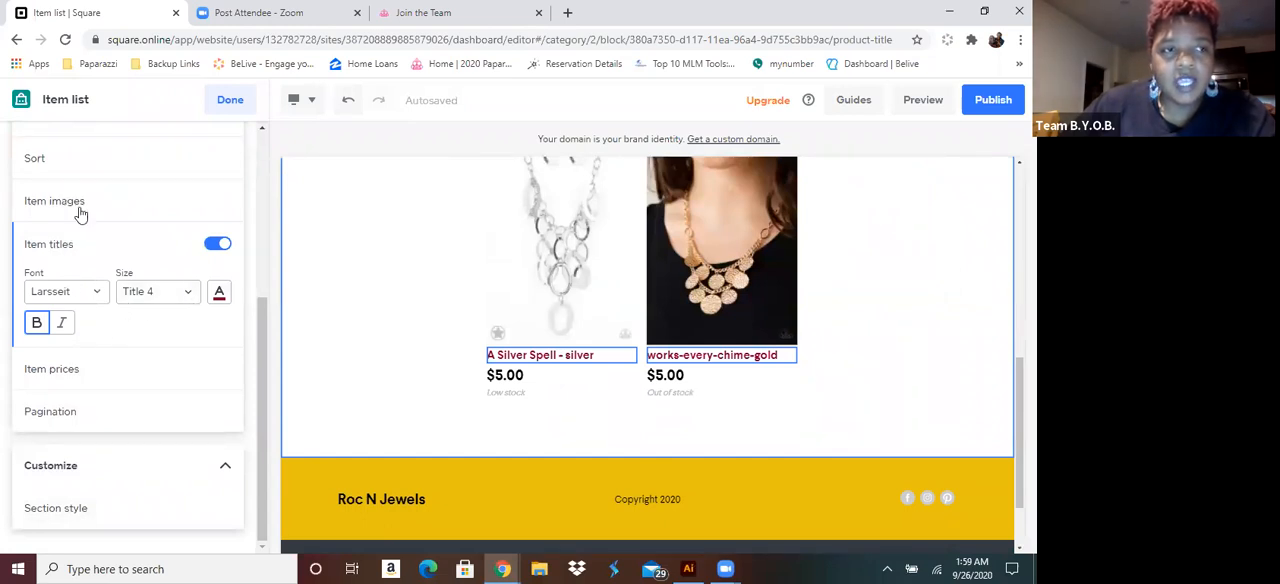
left_click(120, 202)
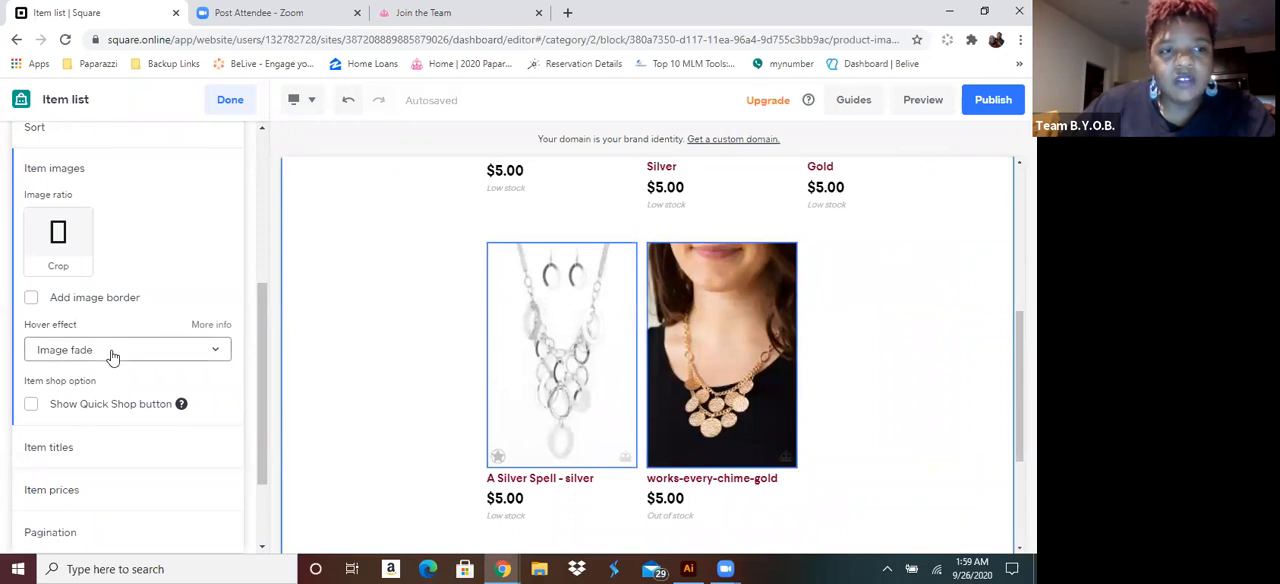
left_click(113, 352)
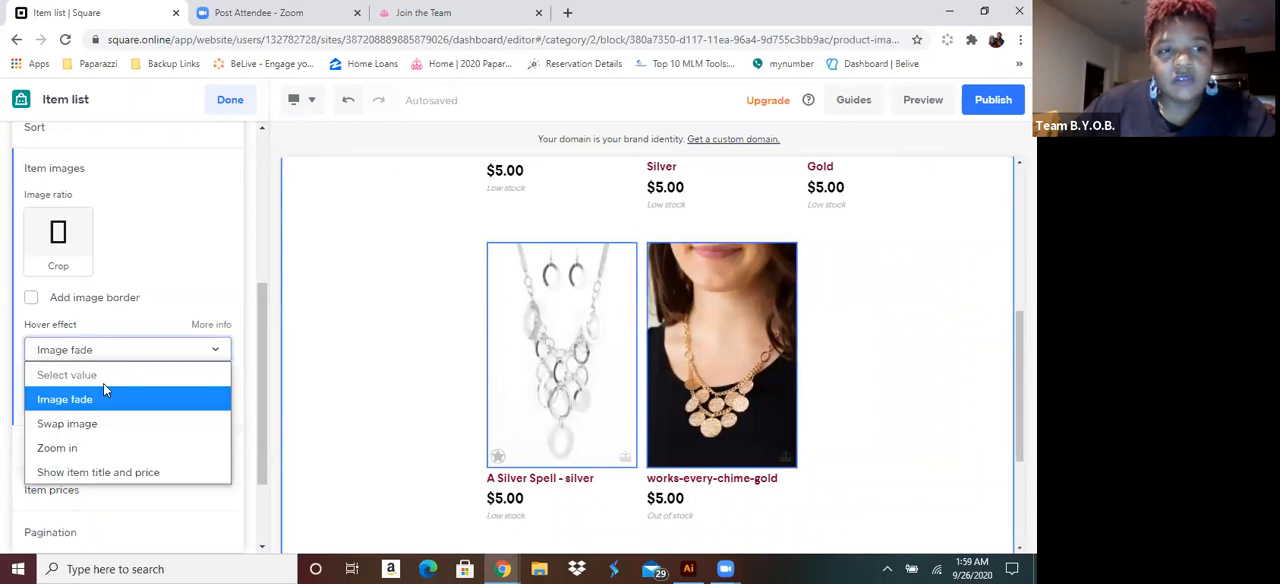
left_click(84, 448)
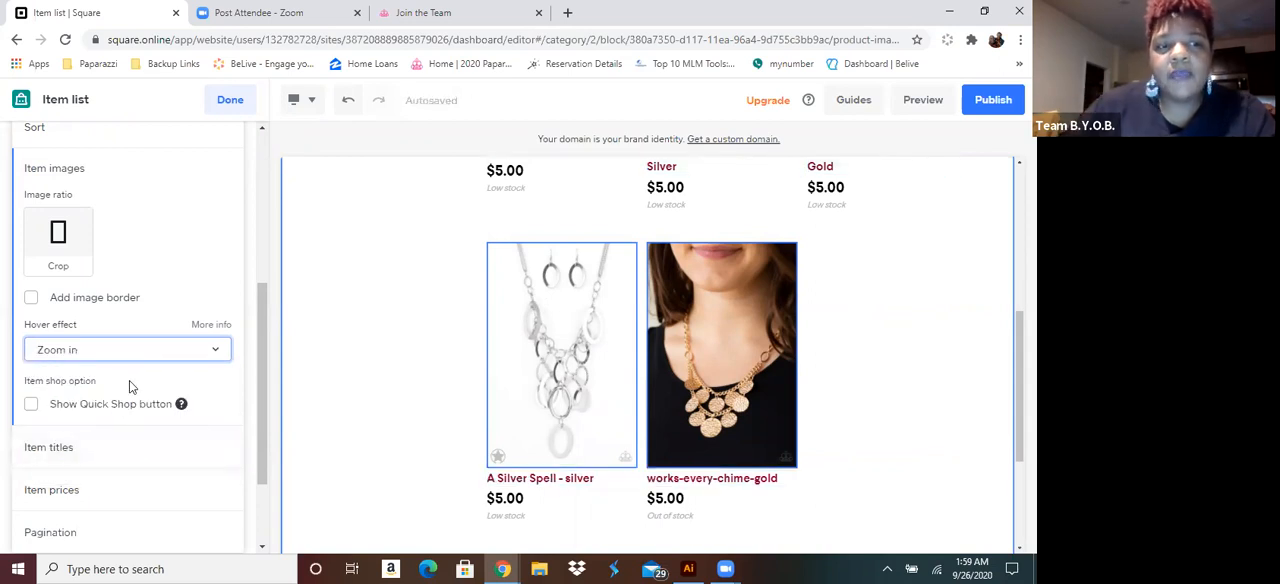
left_click(31, 408)
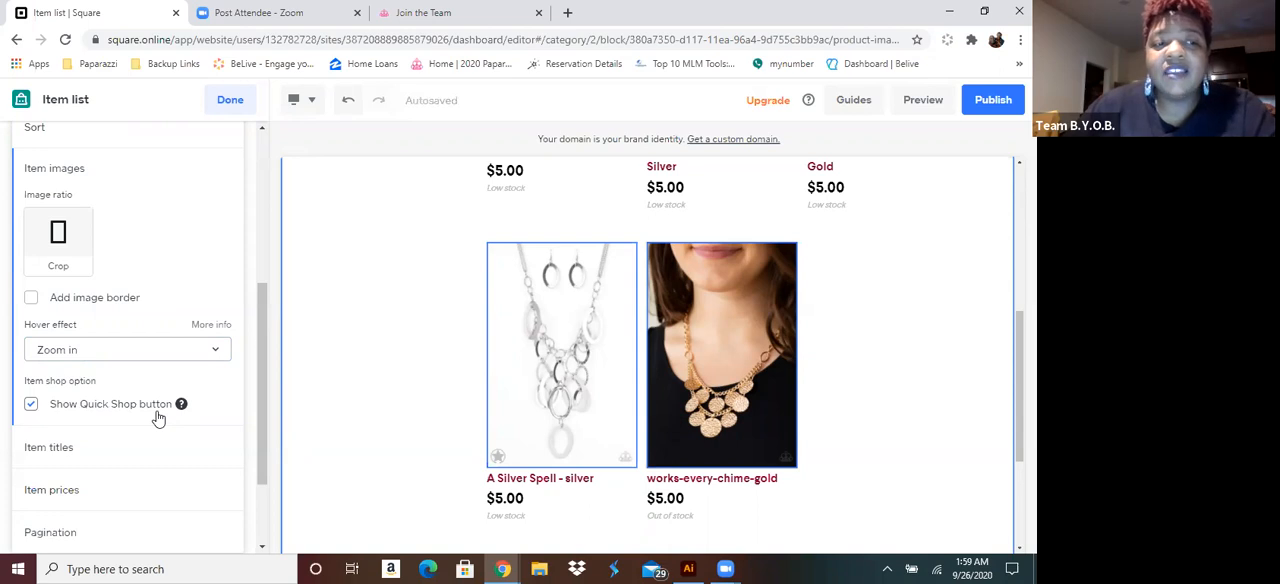
mouse_move(556, 447)
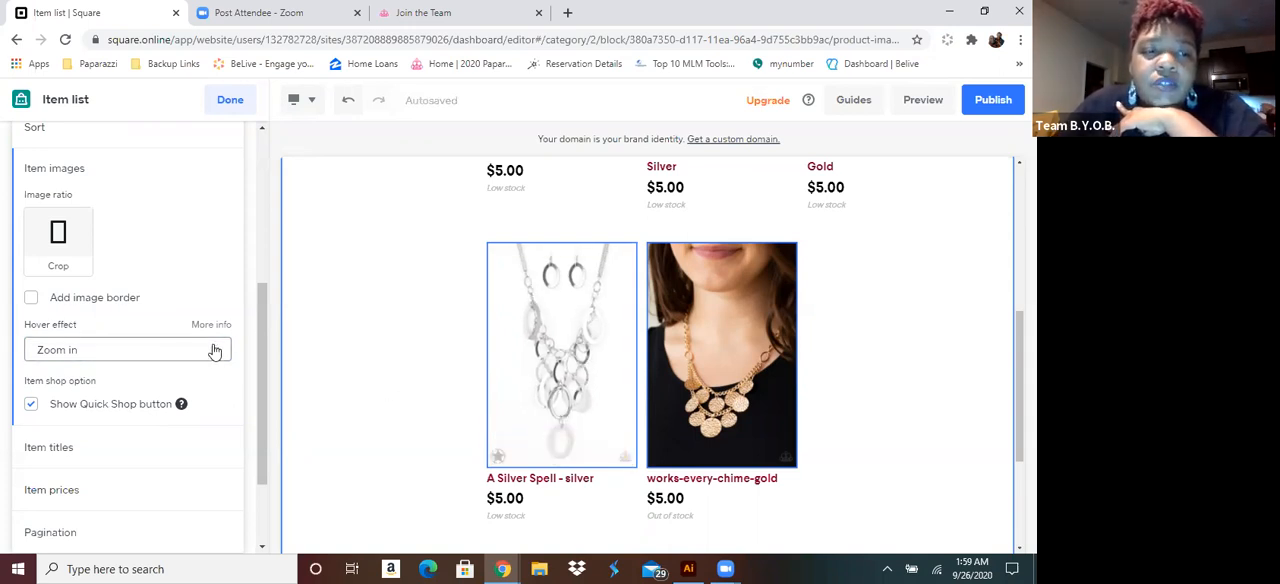
Open the text settings of the Necklace page title and look over the item list
scroll(220, 365, "up", 3)
left_click(195, 242)
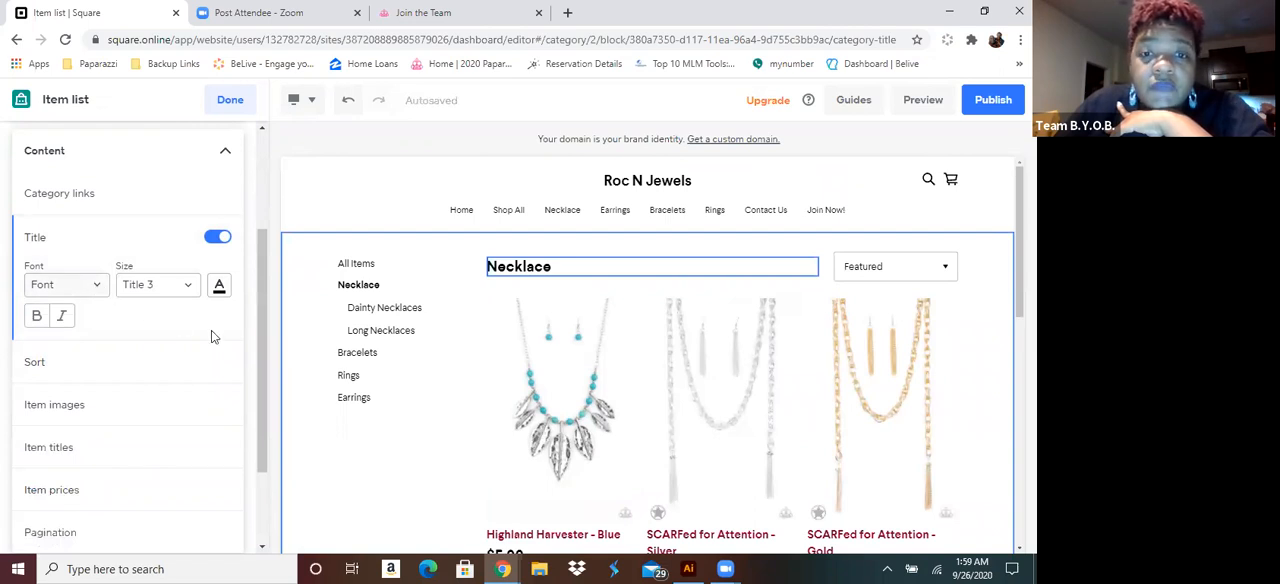
scroll(385, 381, "down", 2)
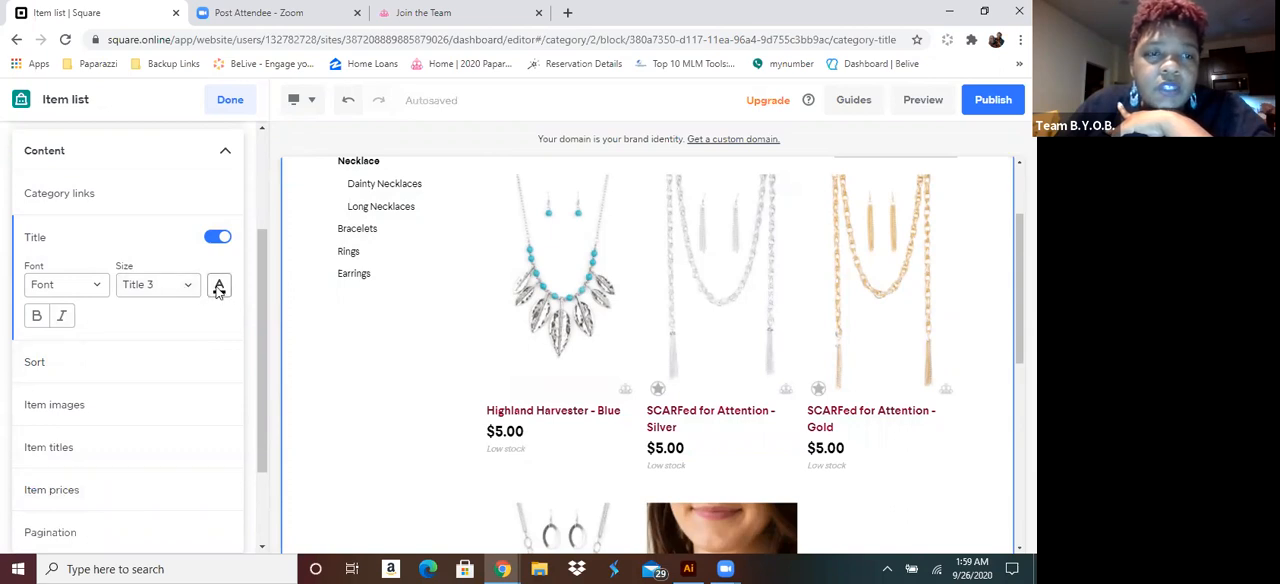
scroll(161, 251, "up", 1)
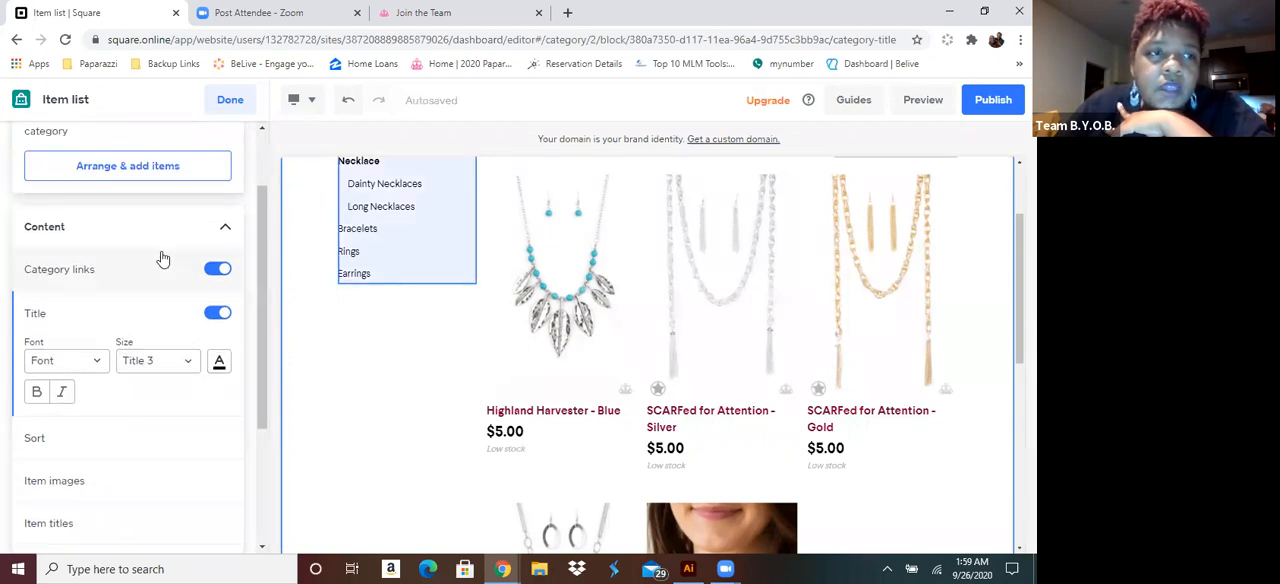
Collapse the content settings and finish editing the item list to return to the Necklace page sections
left_click(226, 231)
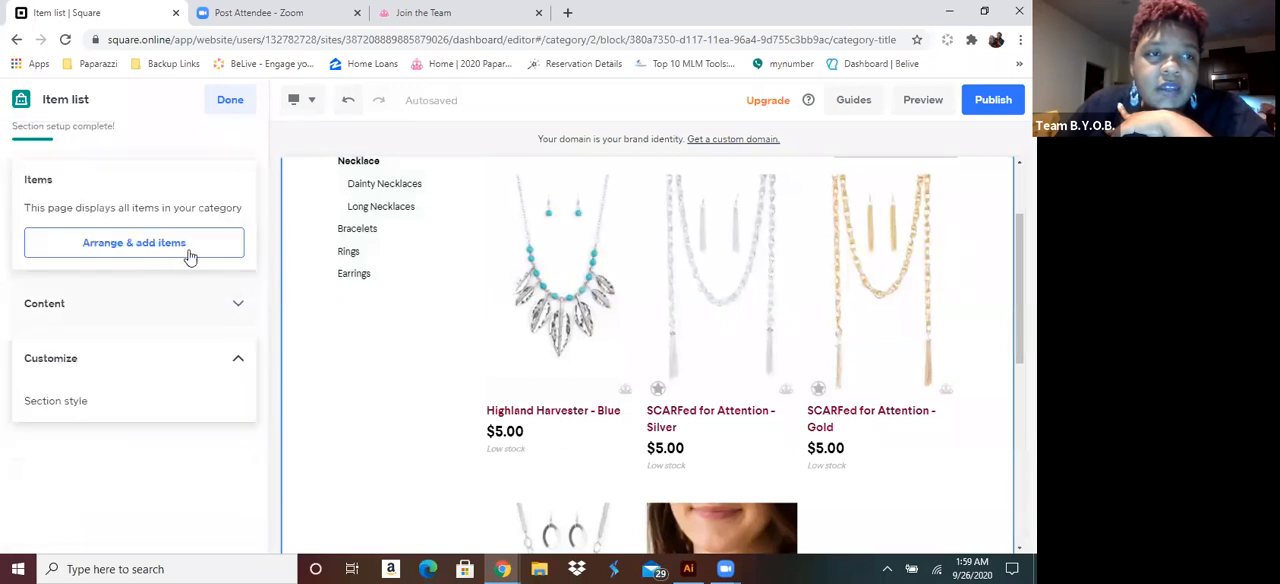
left_click(144, 364)
left_click(148, 365)
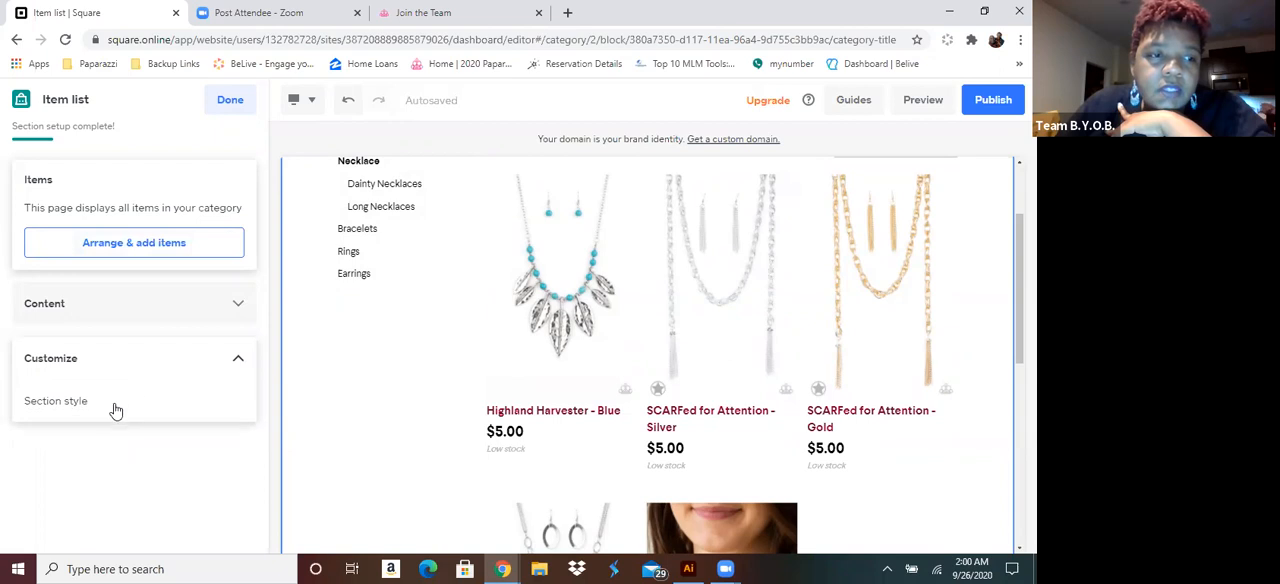
left_click(228, 104)
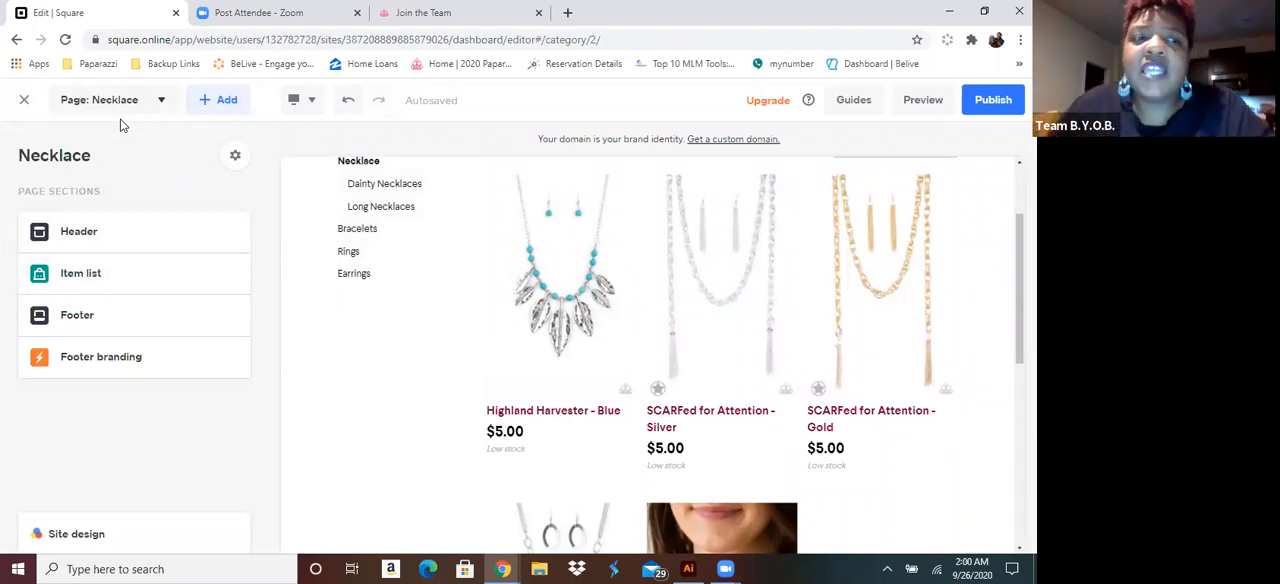
Look over the Necklace page from the item list down to the footer and back up to the header
scroll(474, 289, "down", 3)
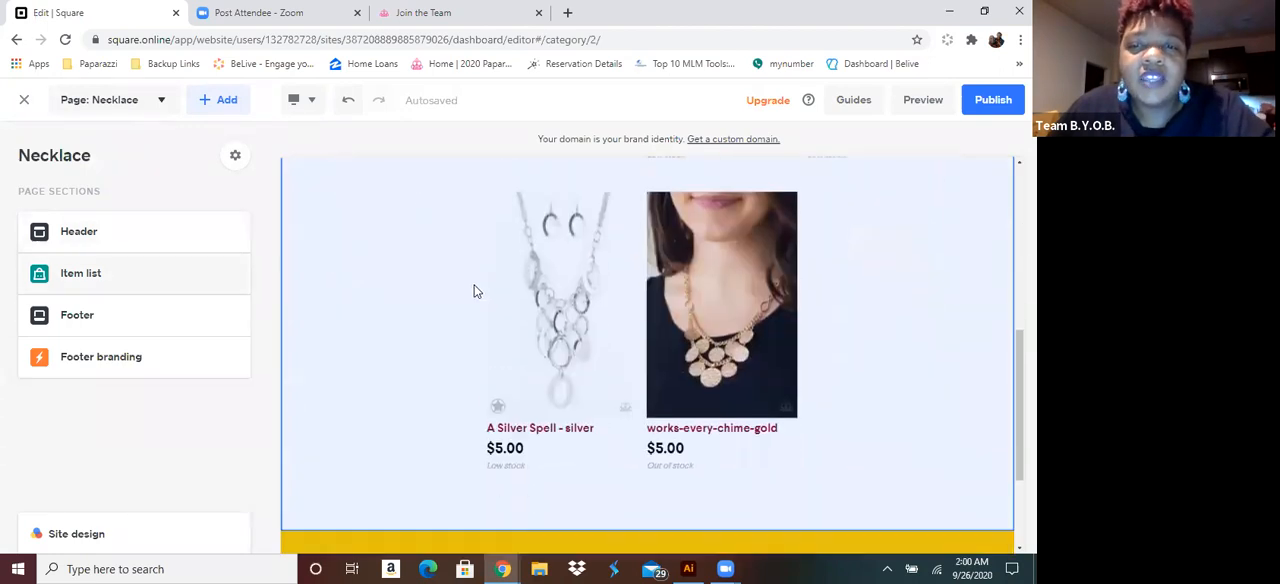
scroll(474, 289, "down", 2)
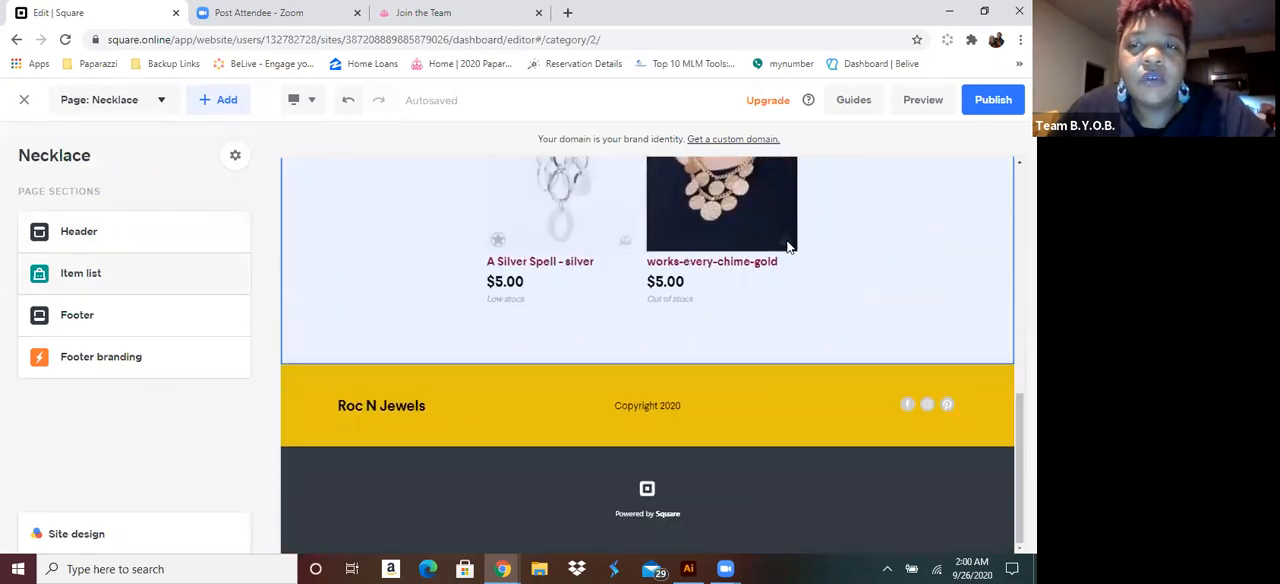
scroll(741, 332, "up", 1)
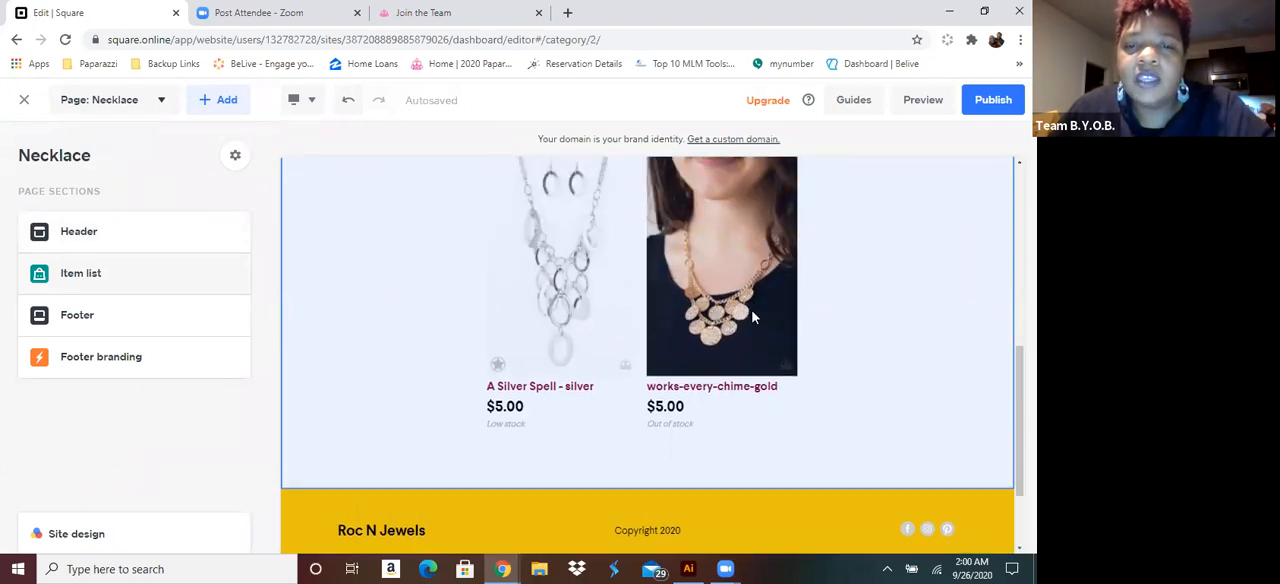
scroll(566, 464, "down", 1)
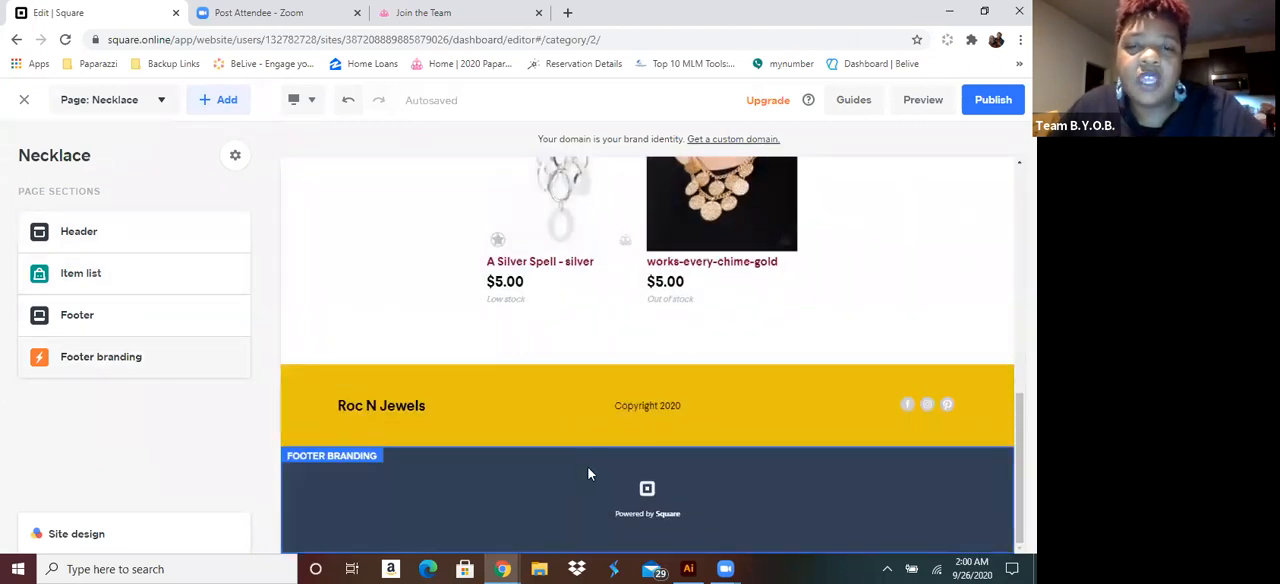
scroll(577, 458, "up", 3)
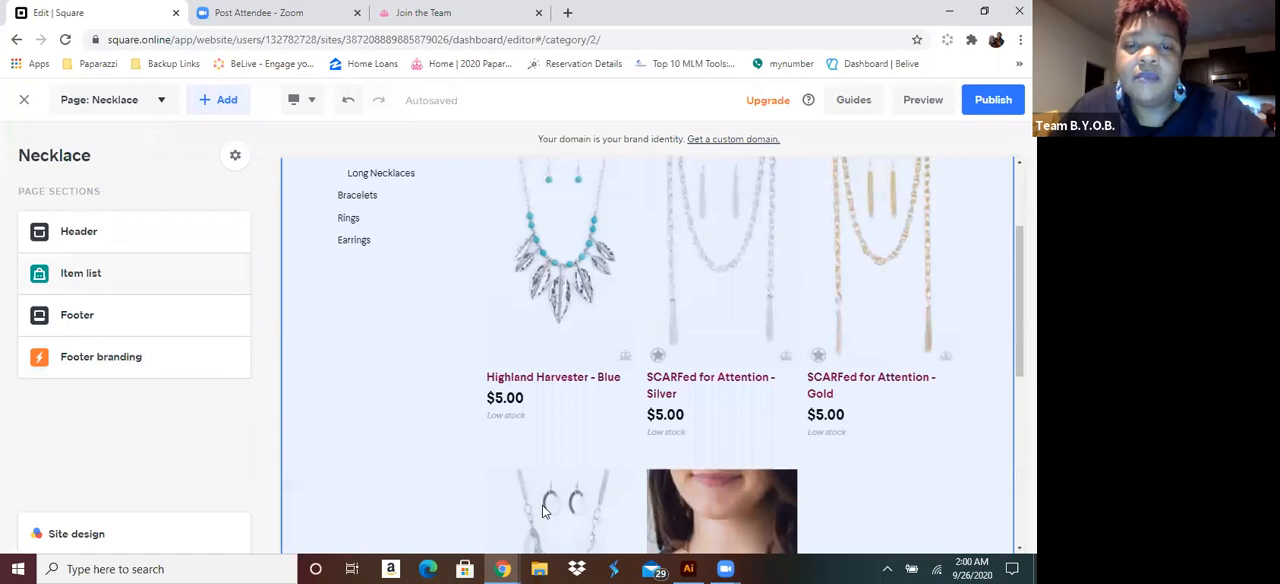
scroll(737, 220, "up", 2)
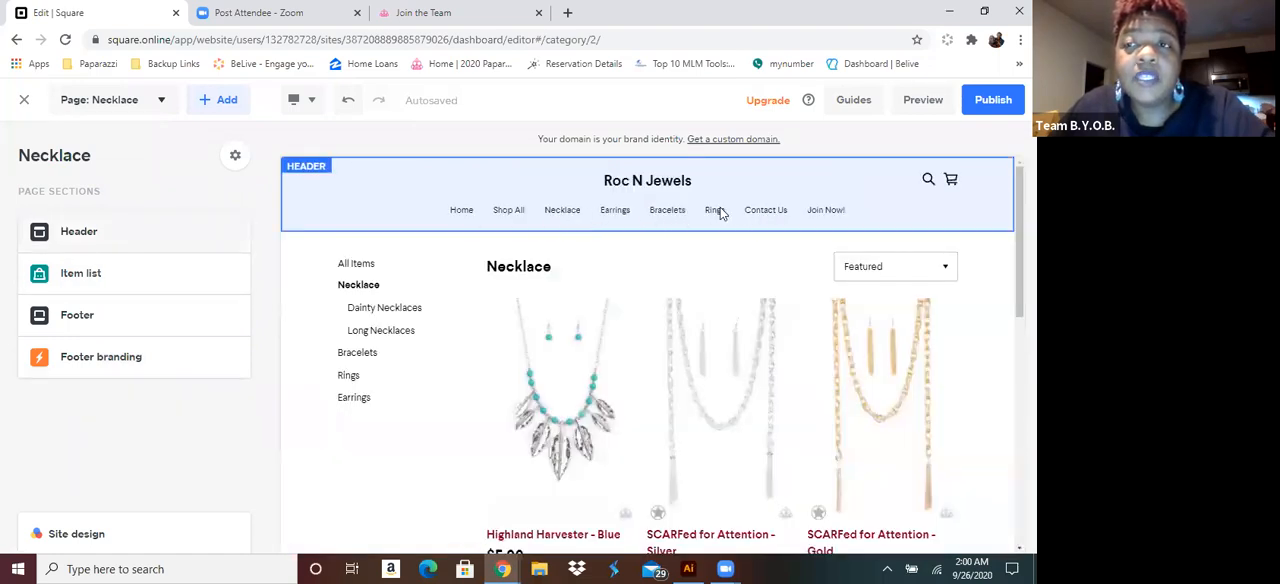
Preview the site, checking the Home, Necklace, Earrings, Bracelets and Rings pages, and return to the editor
left_click(922, 100)
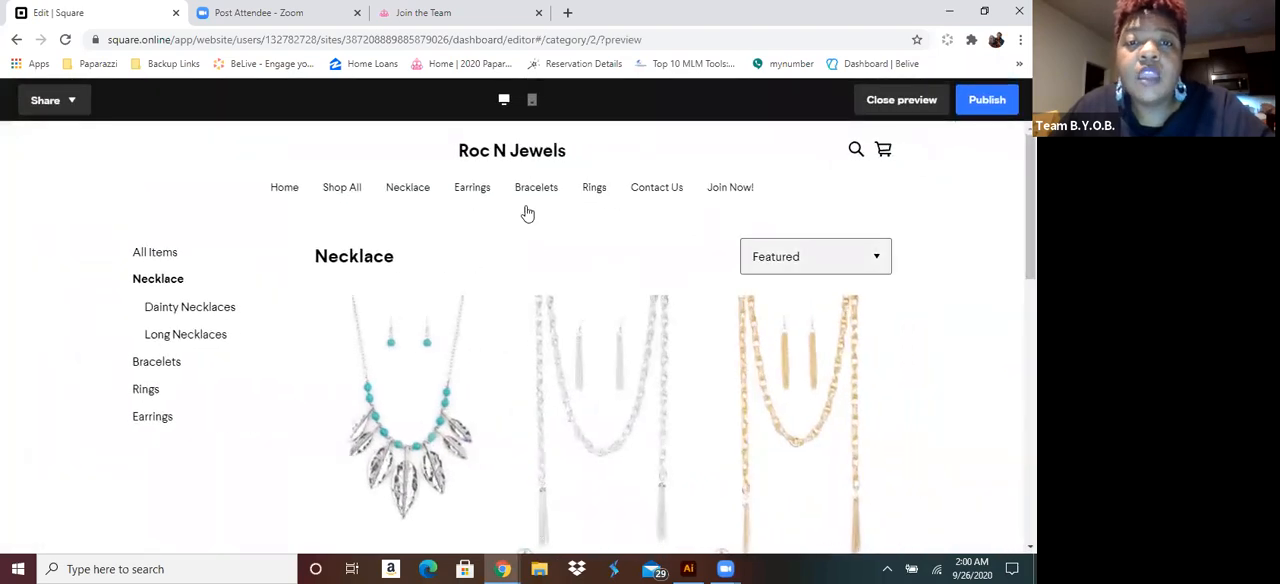
left_click(284, 188)
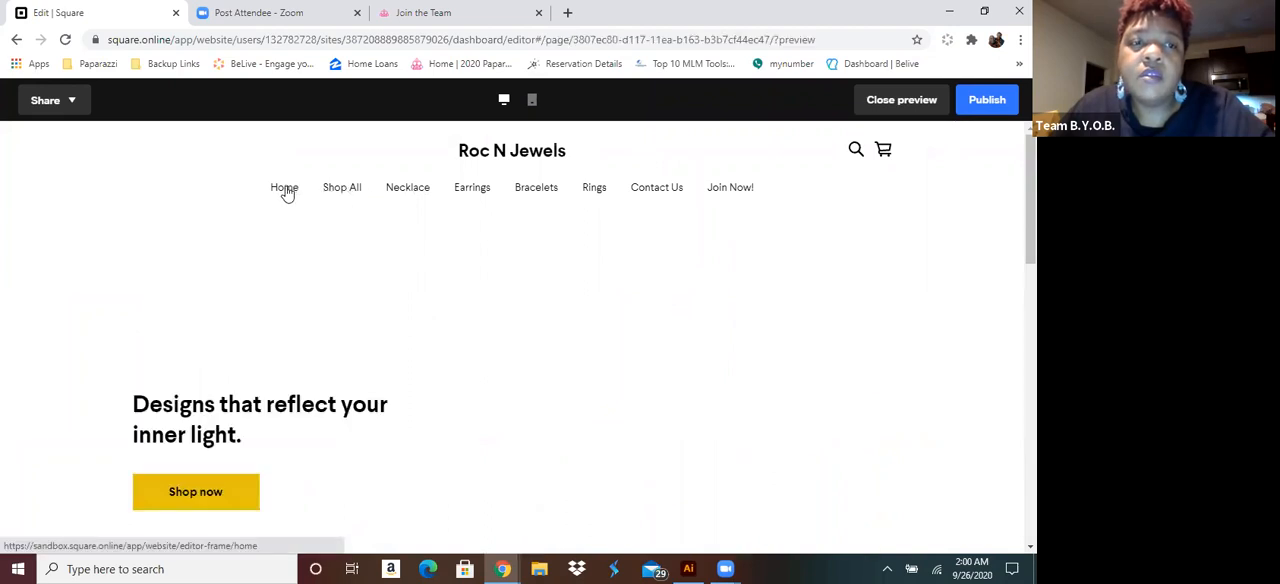
scroll(412, 242, "down", 4)
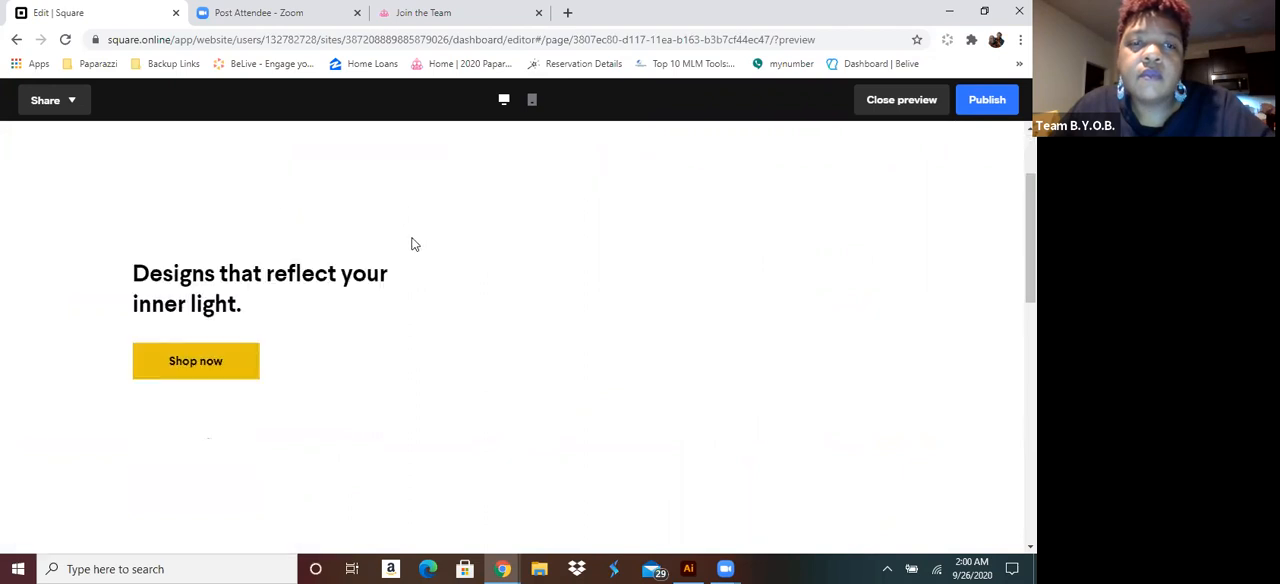
scroll(400, 235, "up", 4)
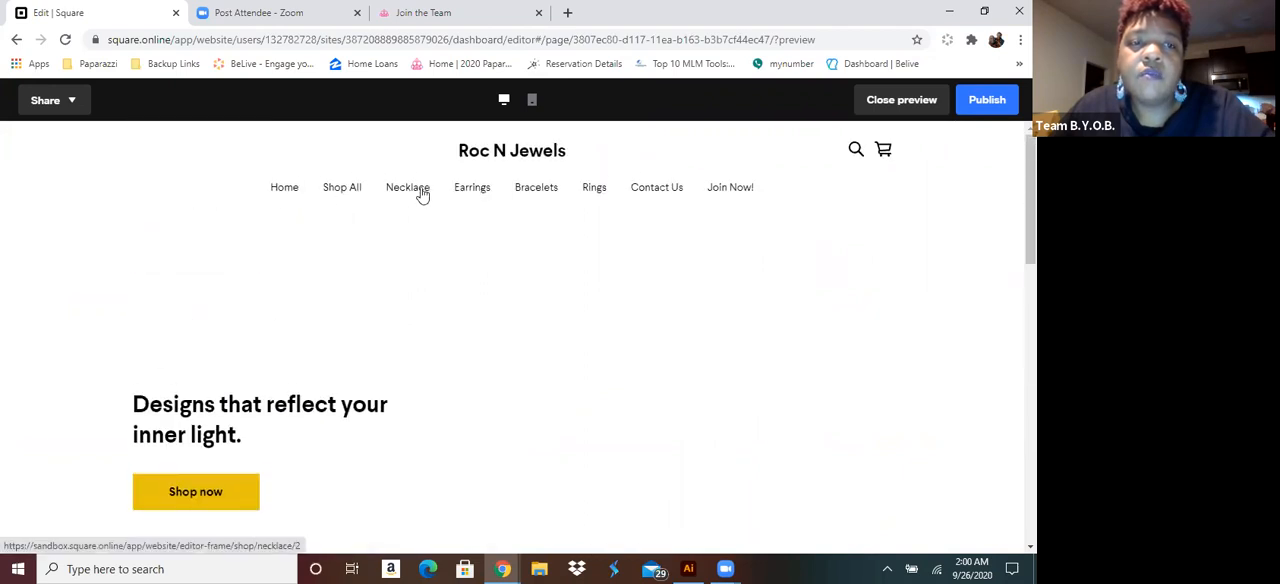
left_click(420, 190)
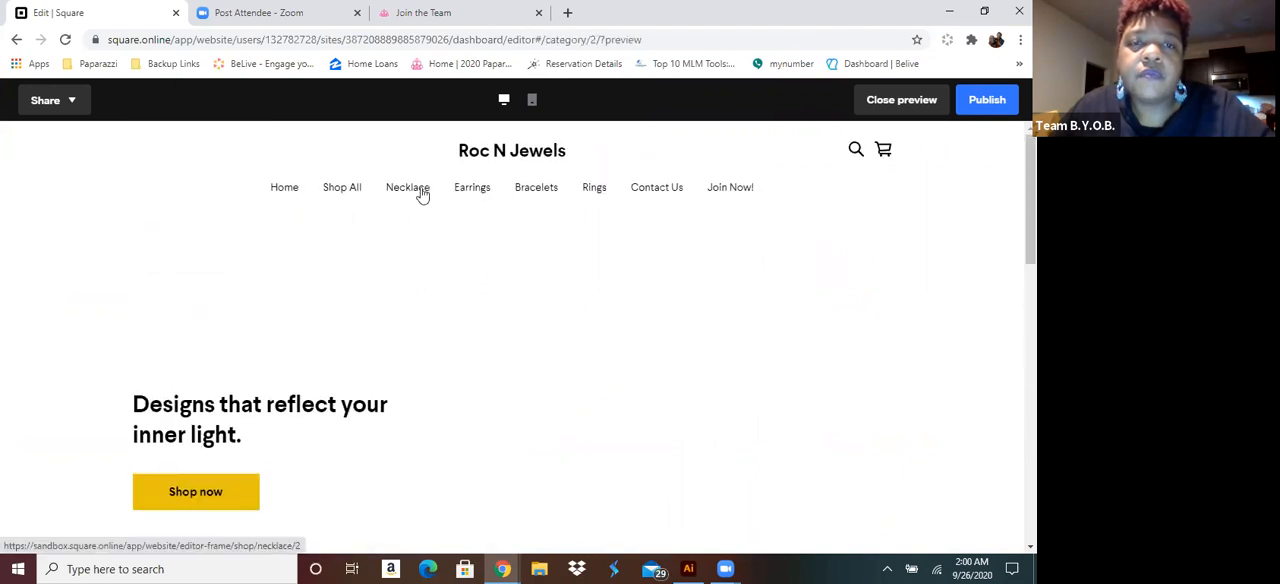
left_click(483, 193)
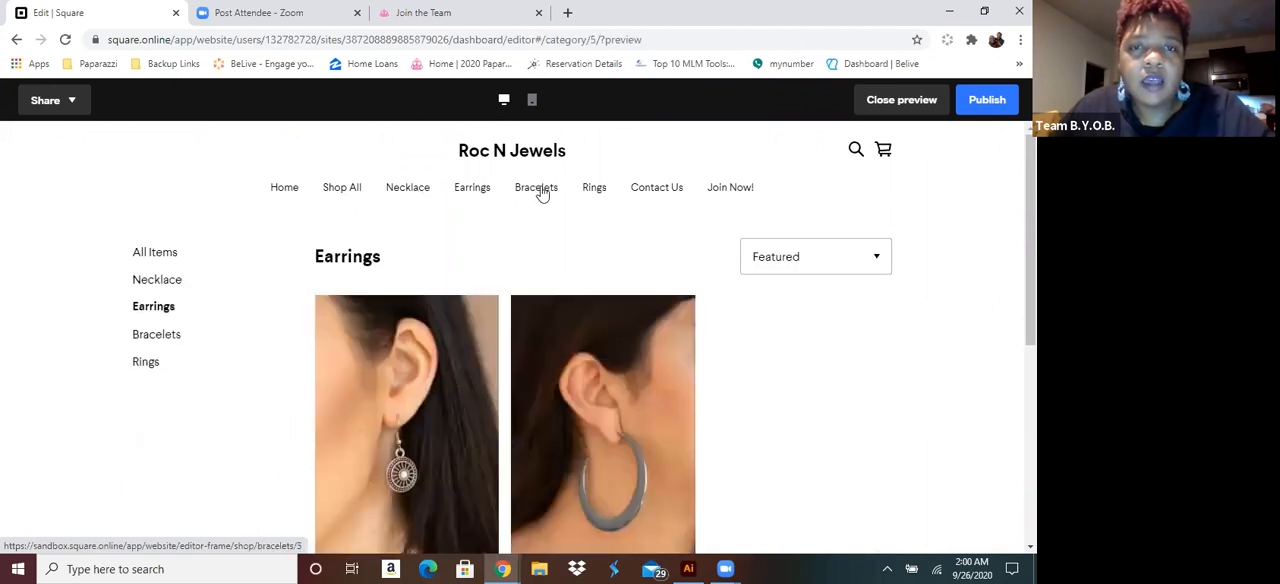
left_click(540, 193)
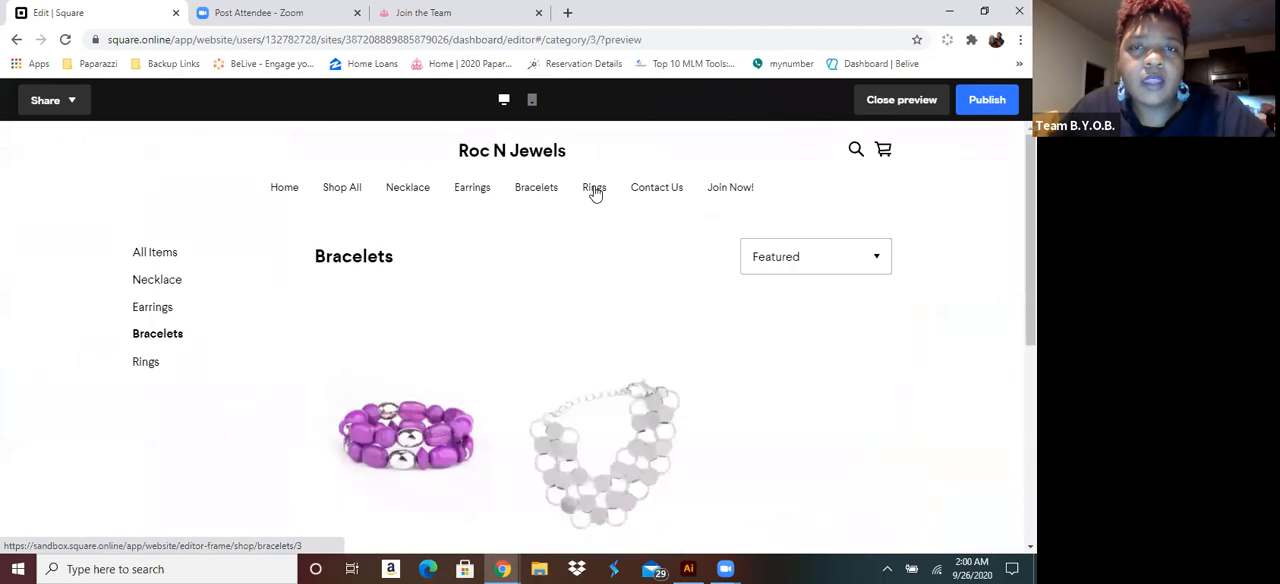
left_click(596, 193)
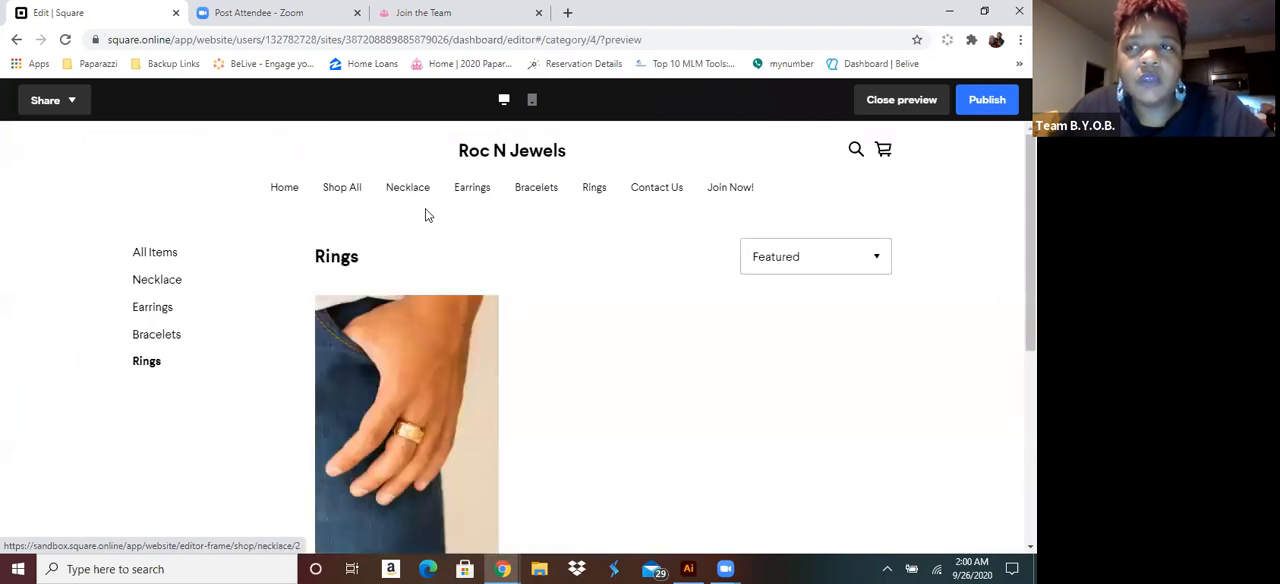
left_click(906, 106)
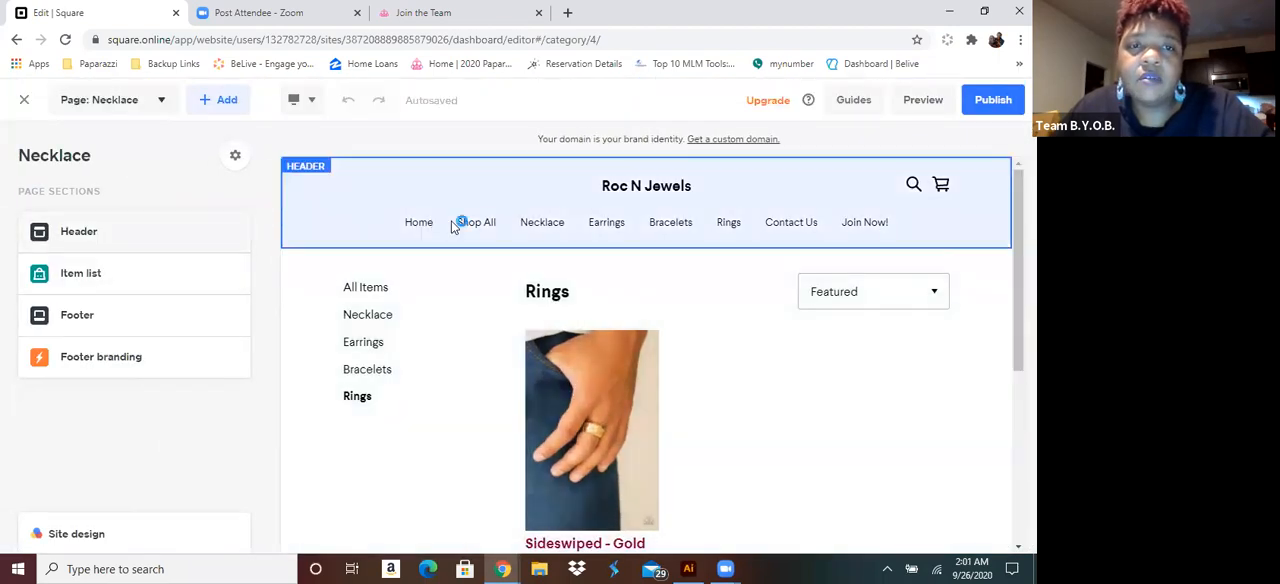
Show the header's navigation menu links in all caps
left_click(475, 222)
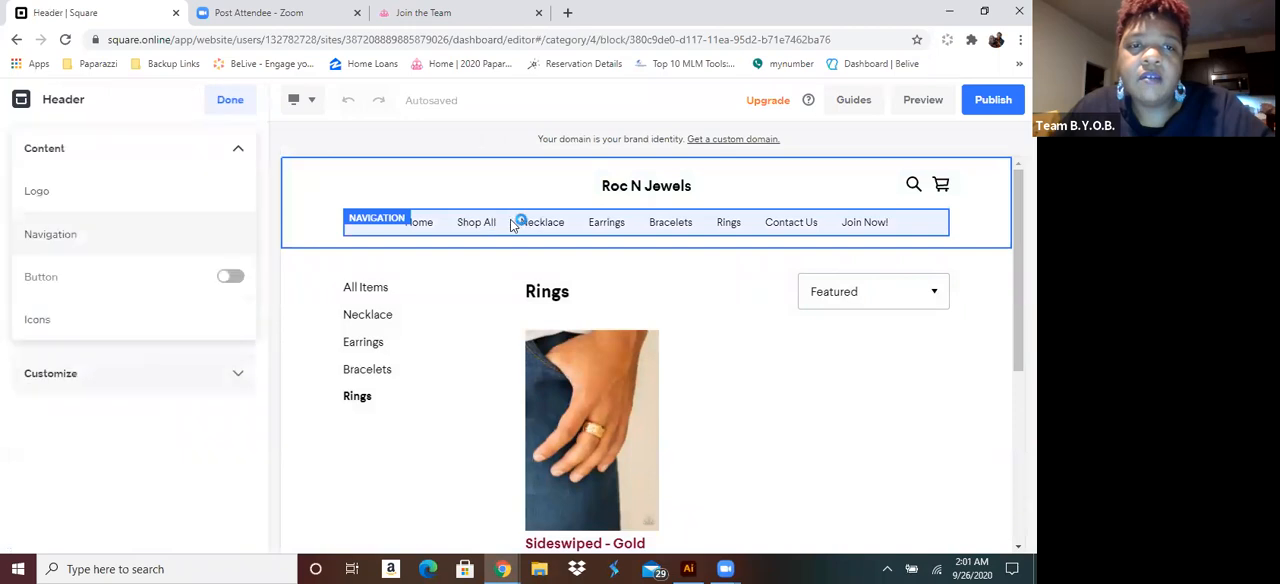
left_click(187, 236)
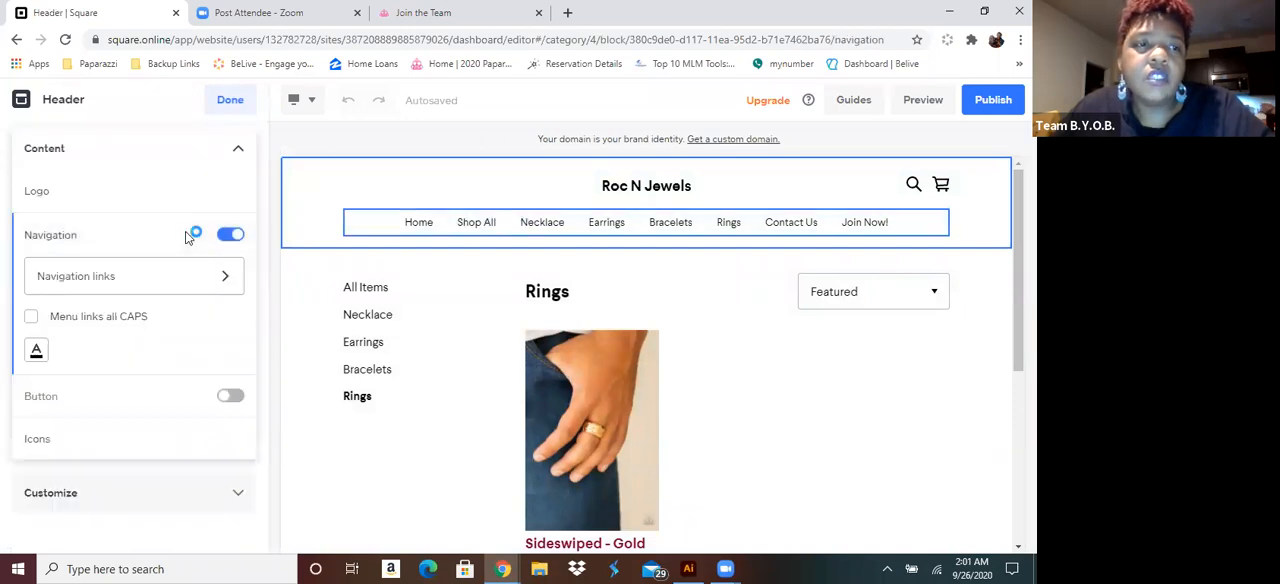
left_click(115, 324)
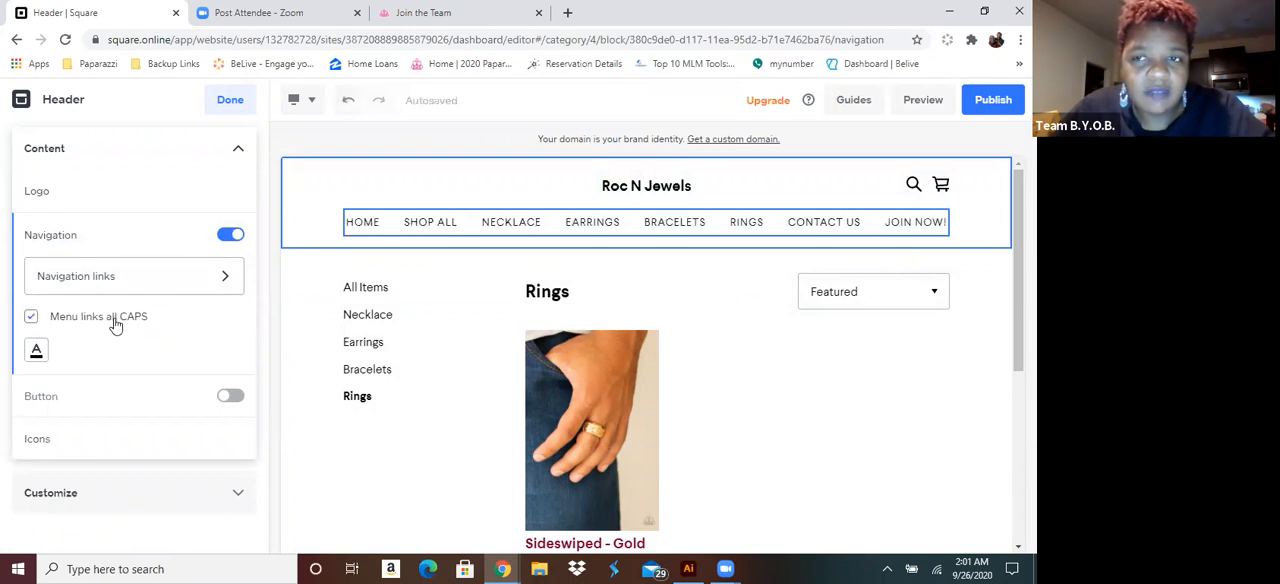
left_click(115, 324)
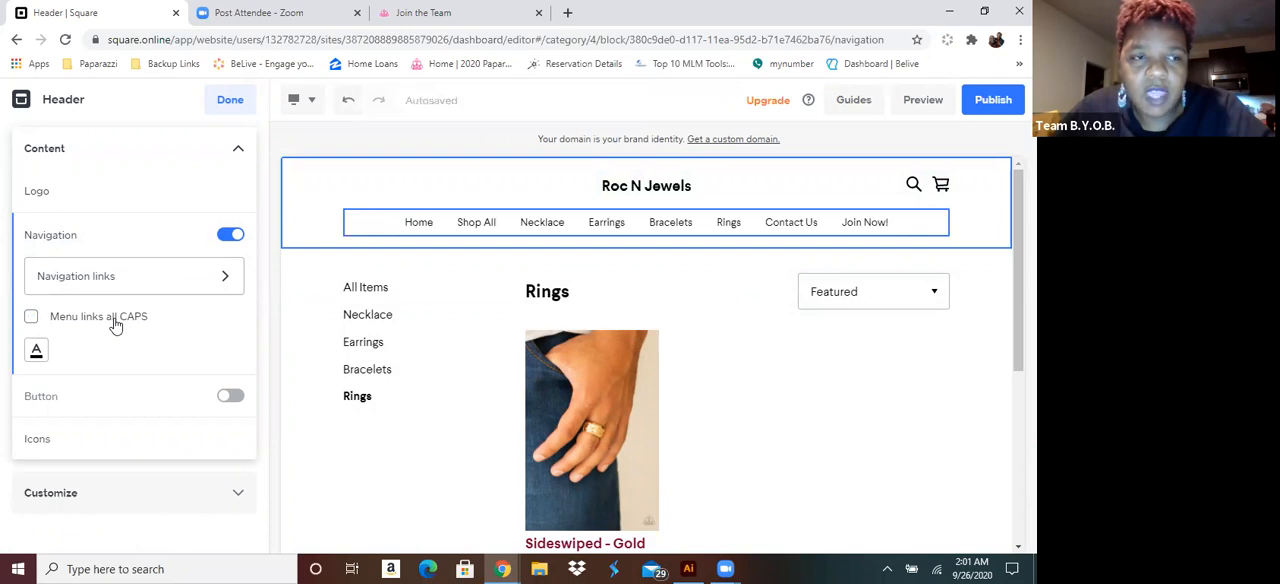
left_click(115, 324)
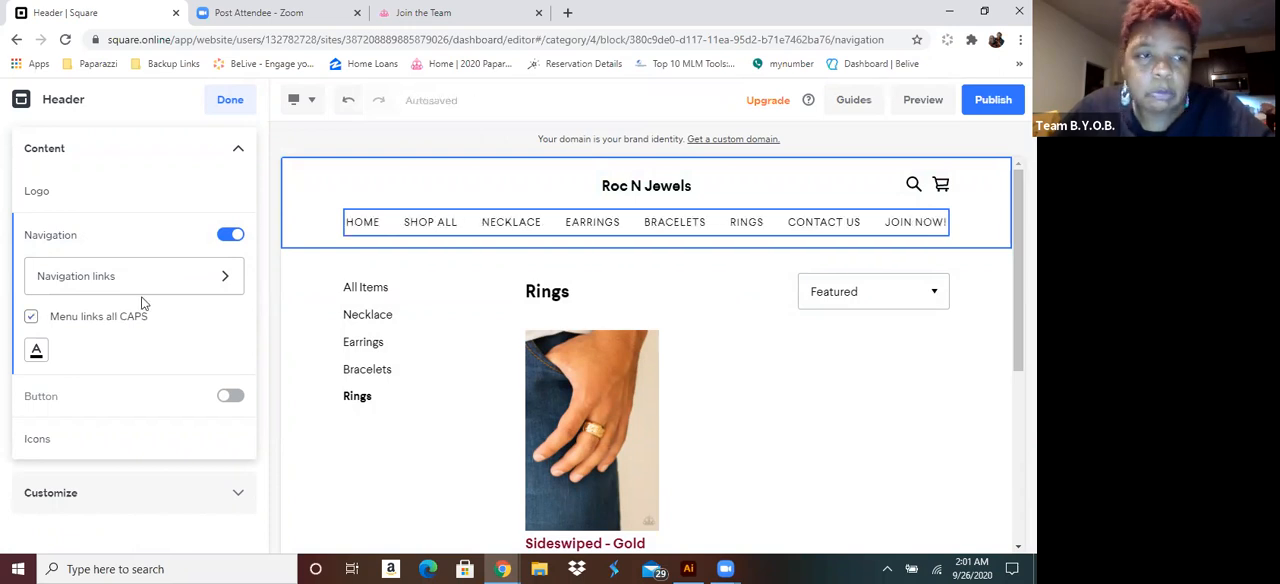
Add the Long Necklaces category page as a sub navigation link under Necklace in the header navigation
left_click(147, 288)
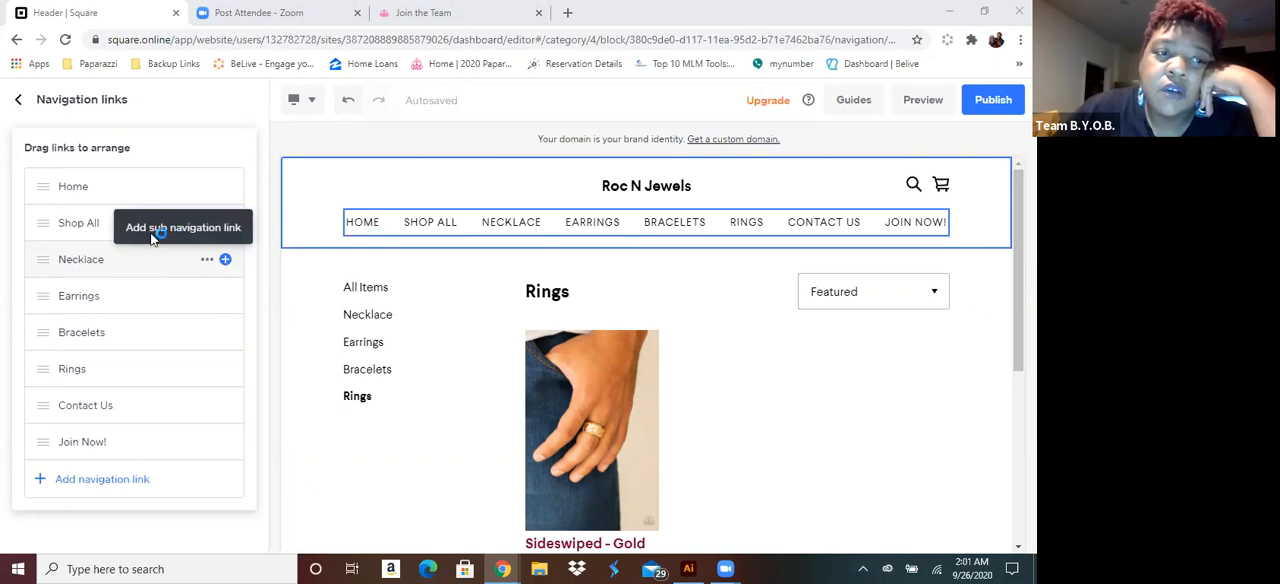
left_click(226, 262)
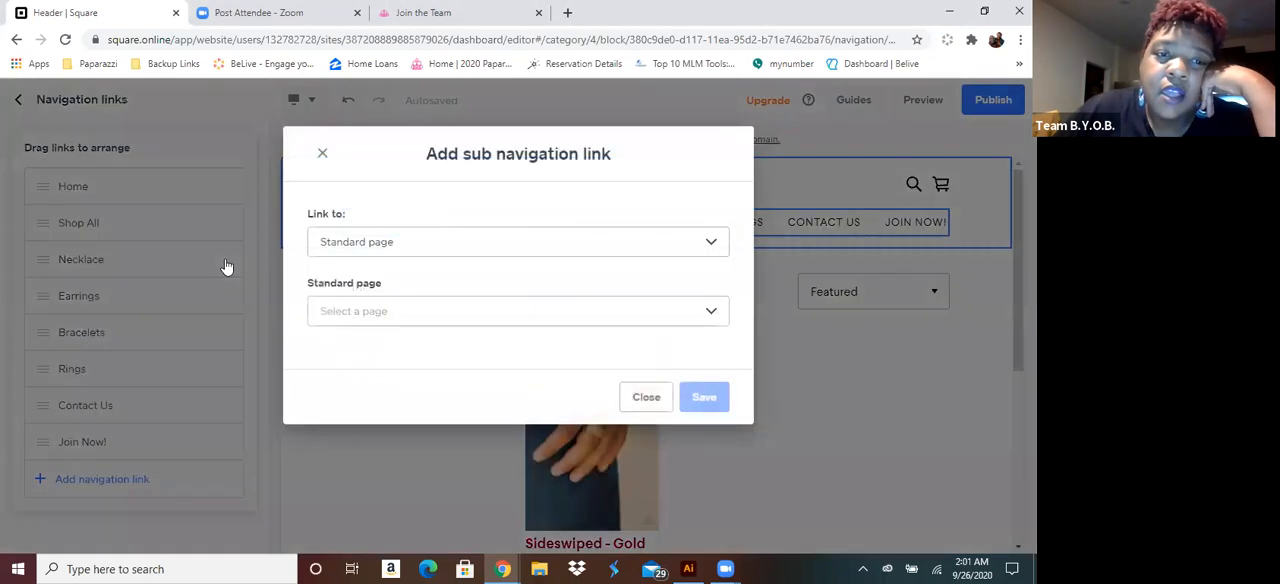
left_click(396, 246)
left_click(385, 294)
left_click(406, 312)
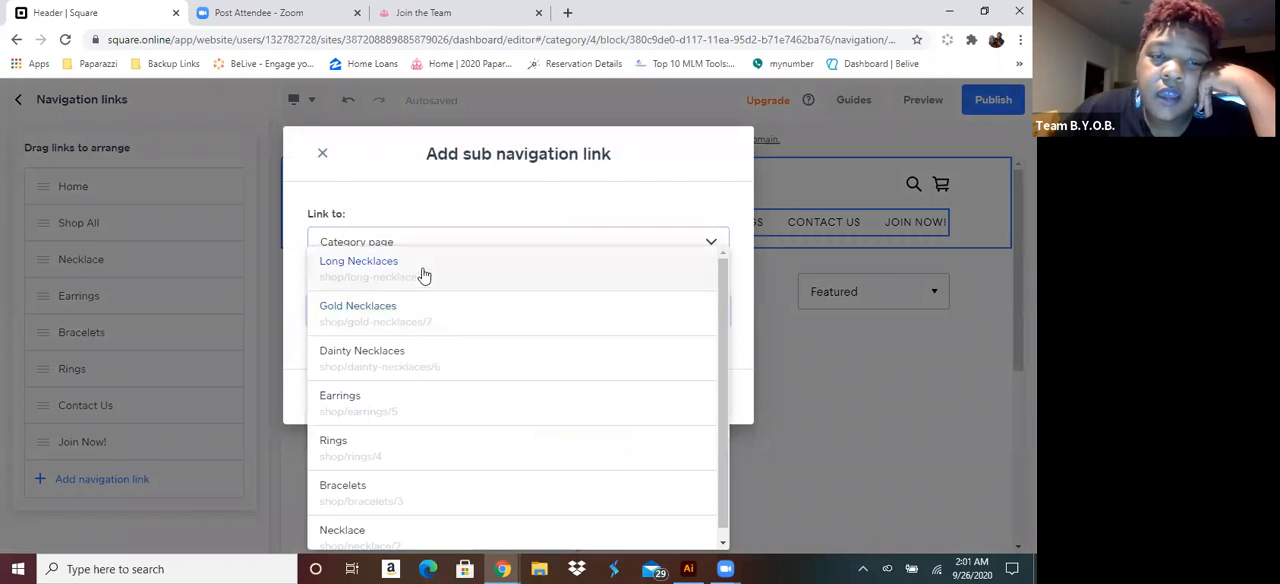
left_click(424, 268)
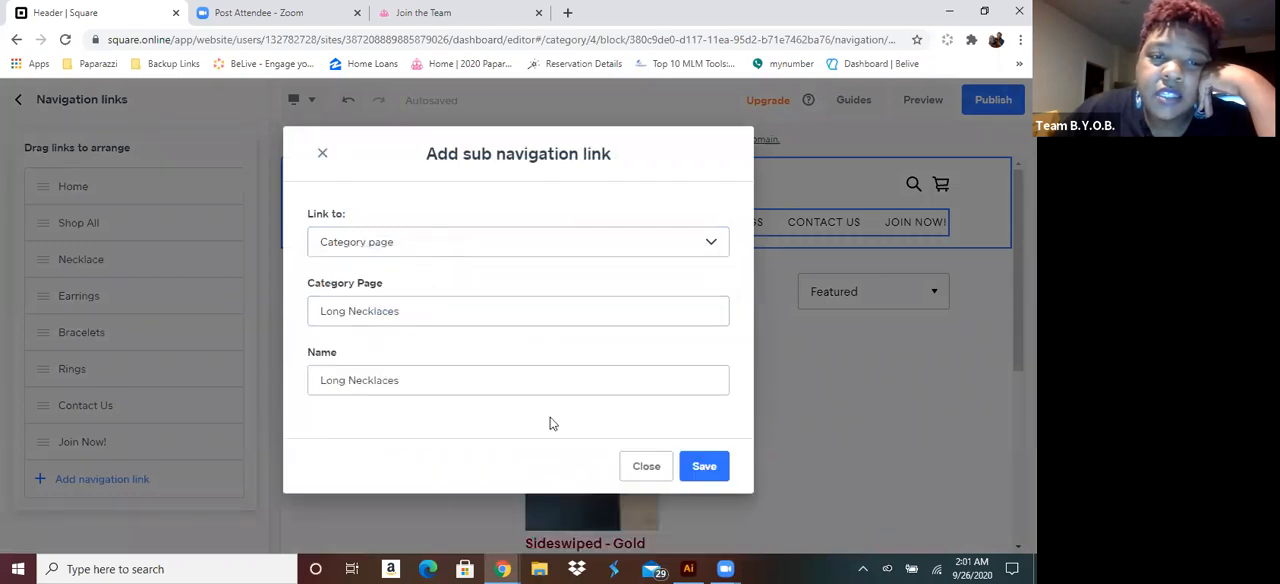
left_click(705, 467)
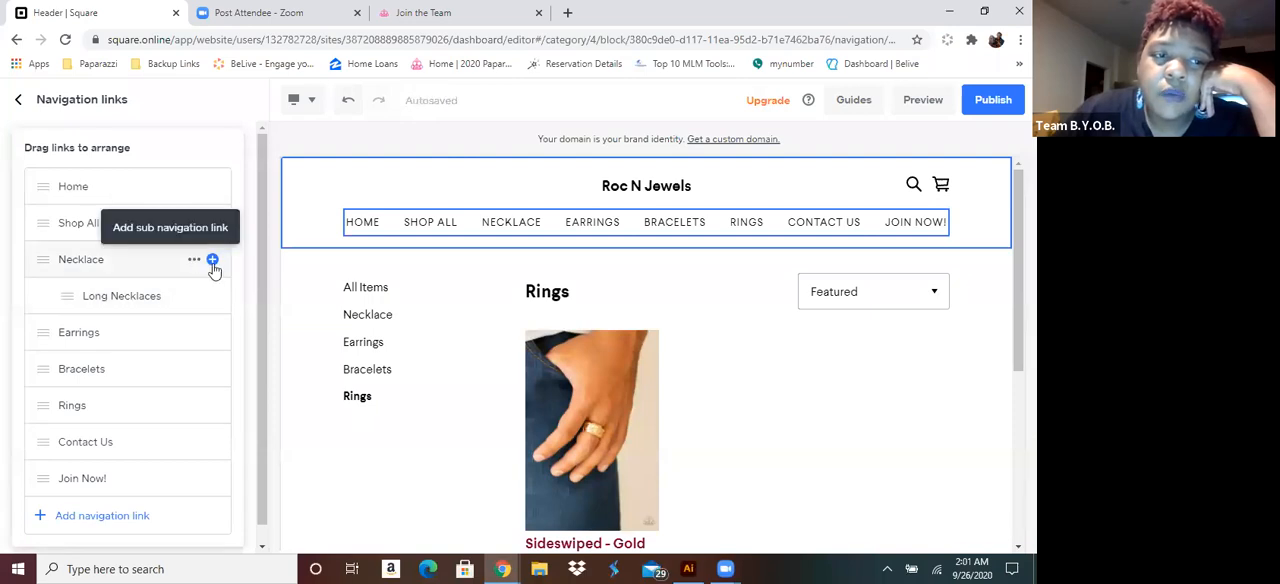
Add the Gold Necklaces category page as another sub navigation link under Necklace
left_click(214, 265)
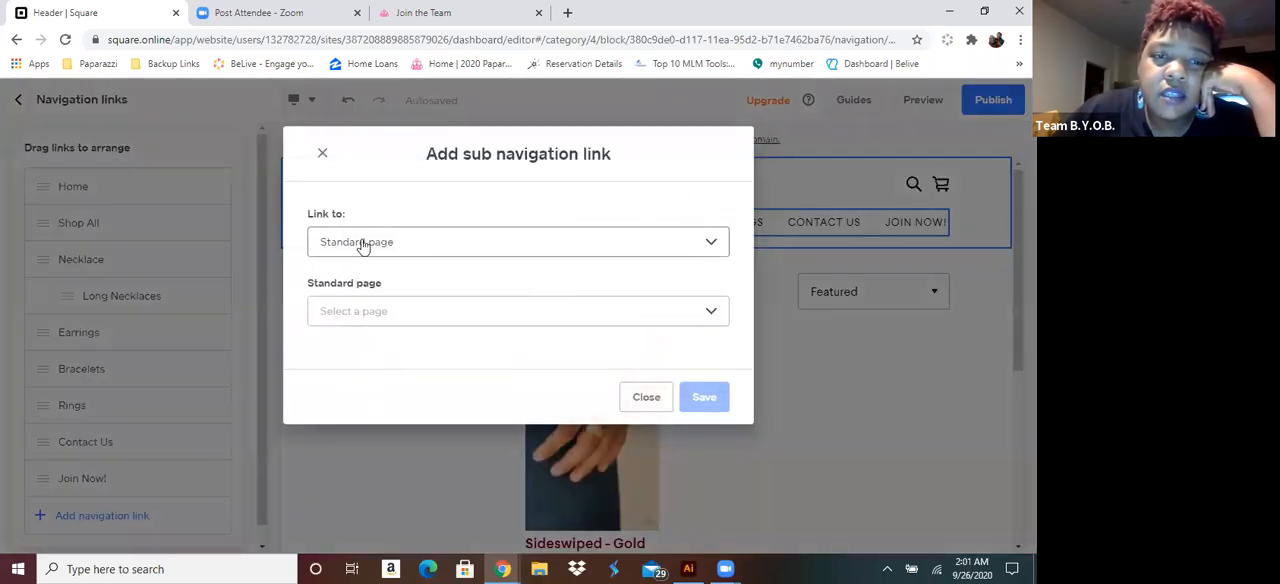
left_click(362, 243)
left_click(371, 300)
left_click(449, 326)
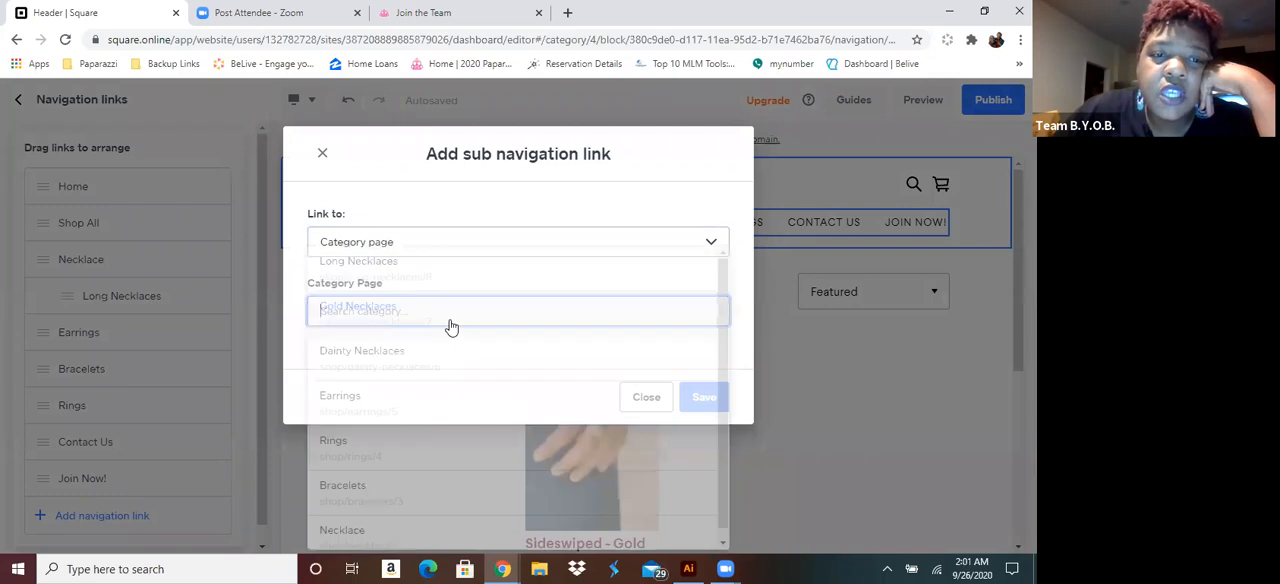
left_click(396, 310)
left_click(705, 467)
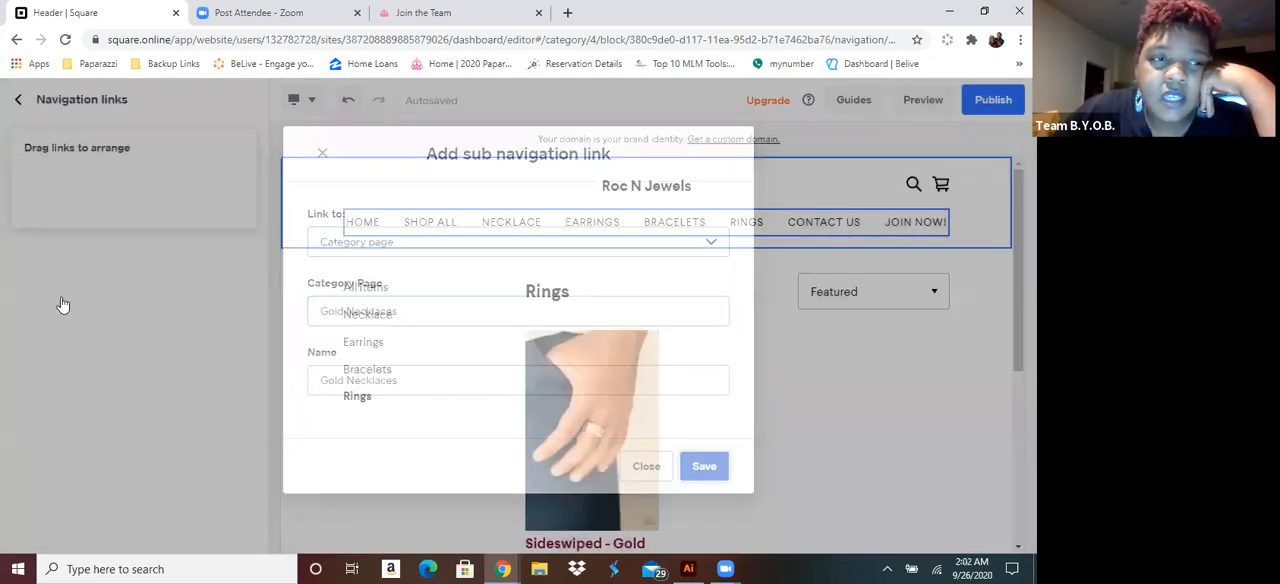
Add the Dainty Necklaces category page as a third sub navigation link under Necklace
left_click_drag(212, 263, 211, 257)
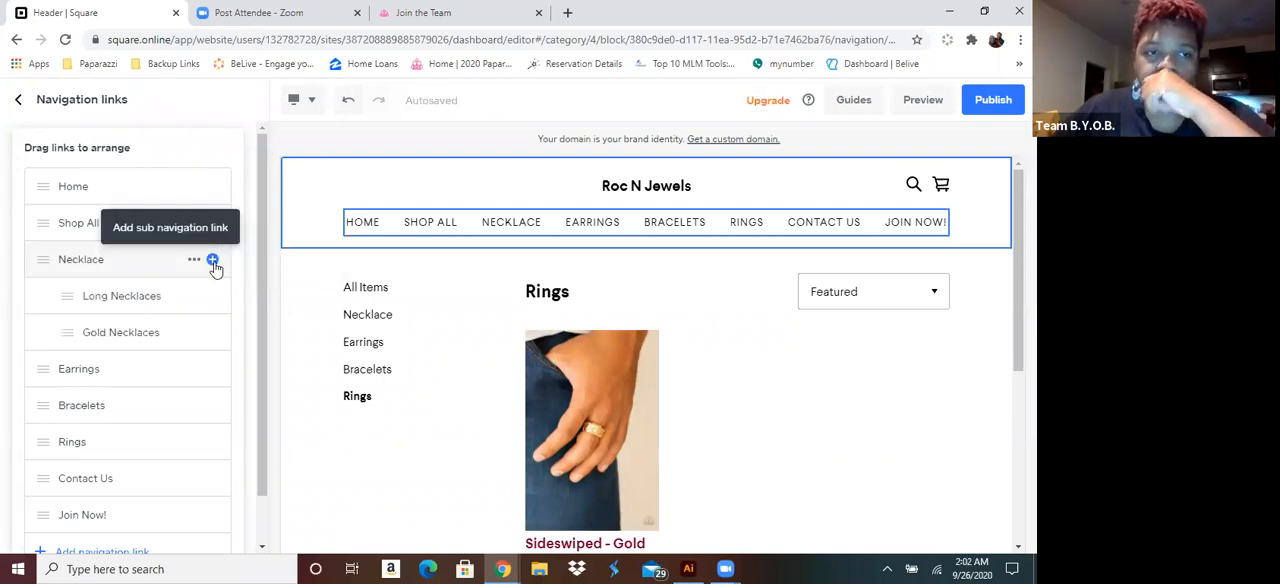
left_click(212, 260)
left_click(434, 242)
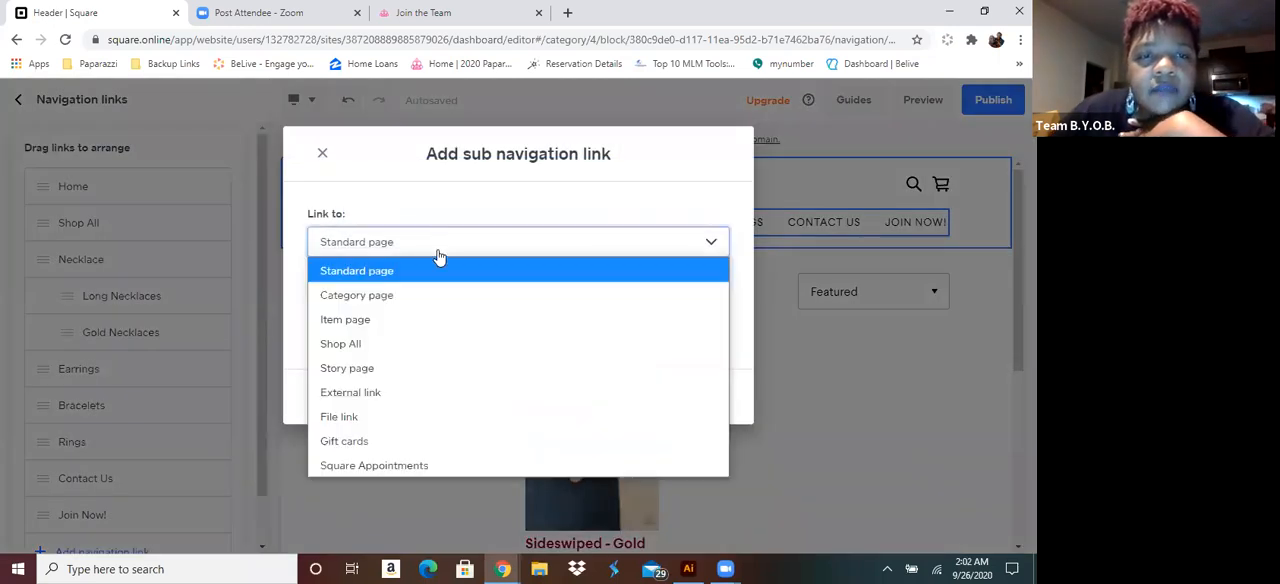
left_click(414, 298)
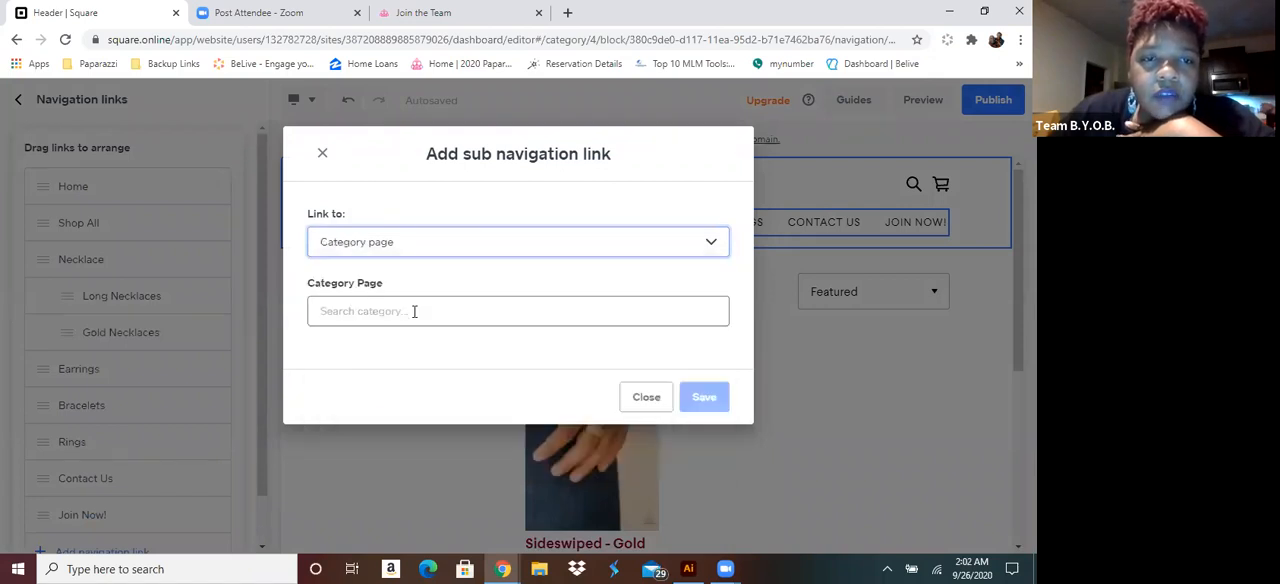
left_click(415, 318)
left_click(373, 358)
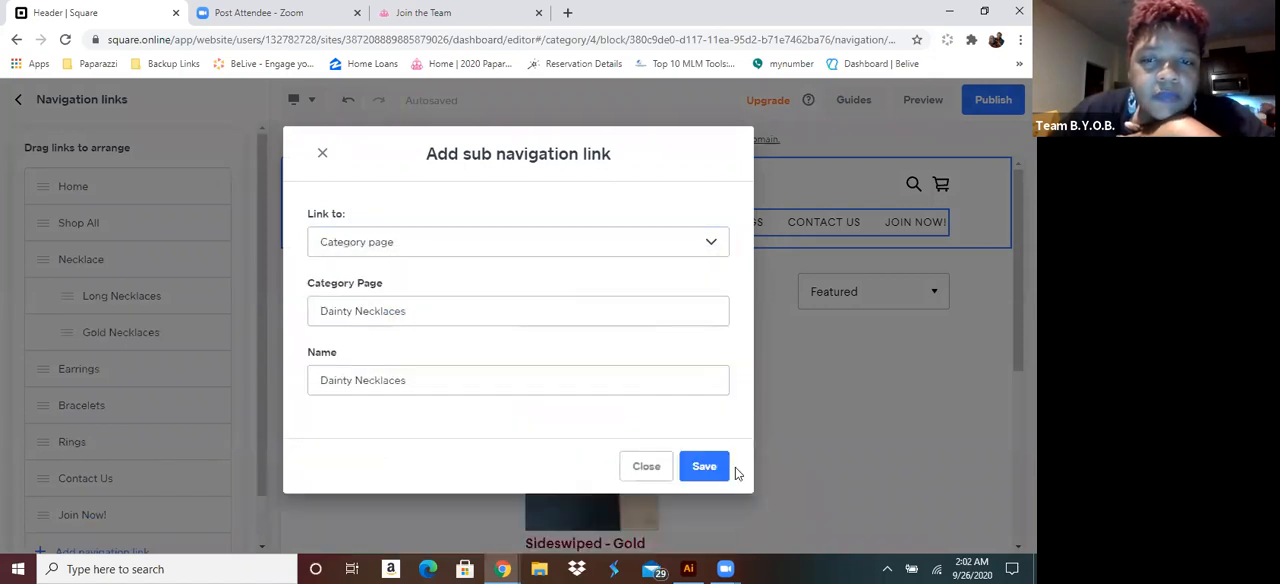
left_click(706, 468)
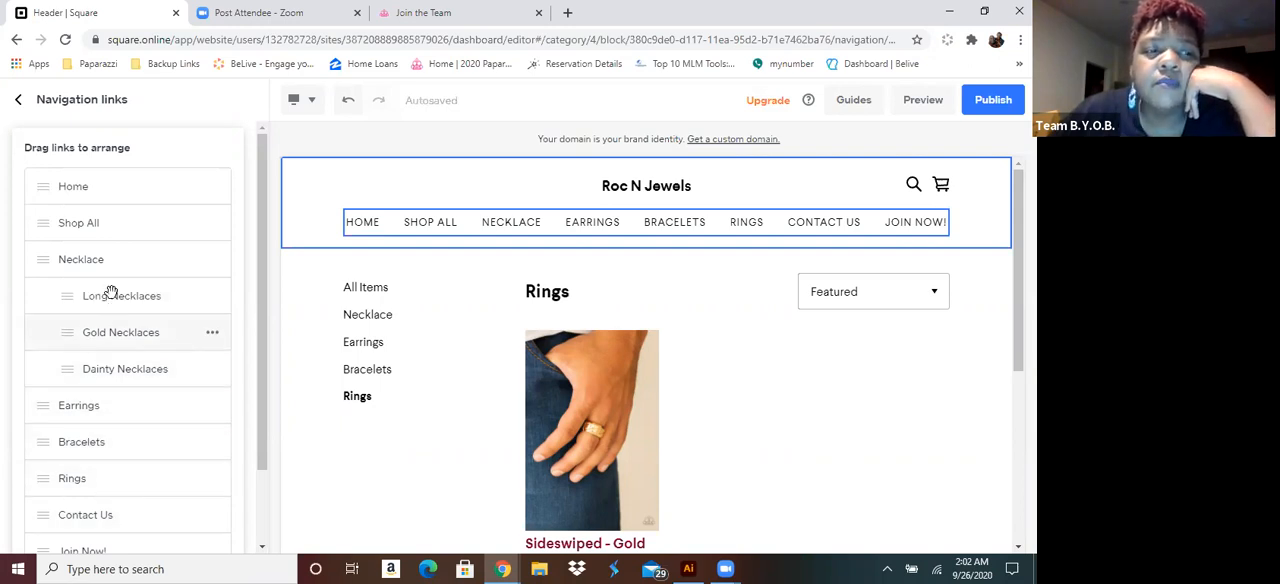
left_click(212, 262)
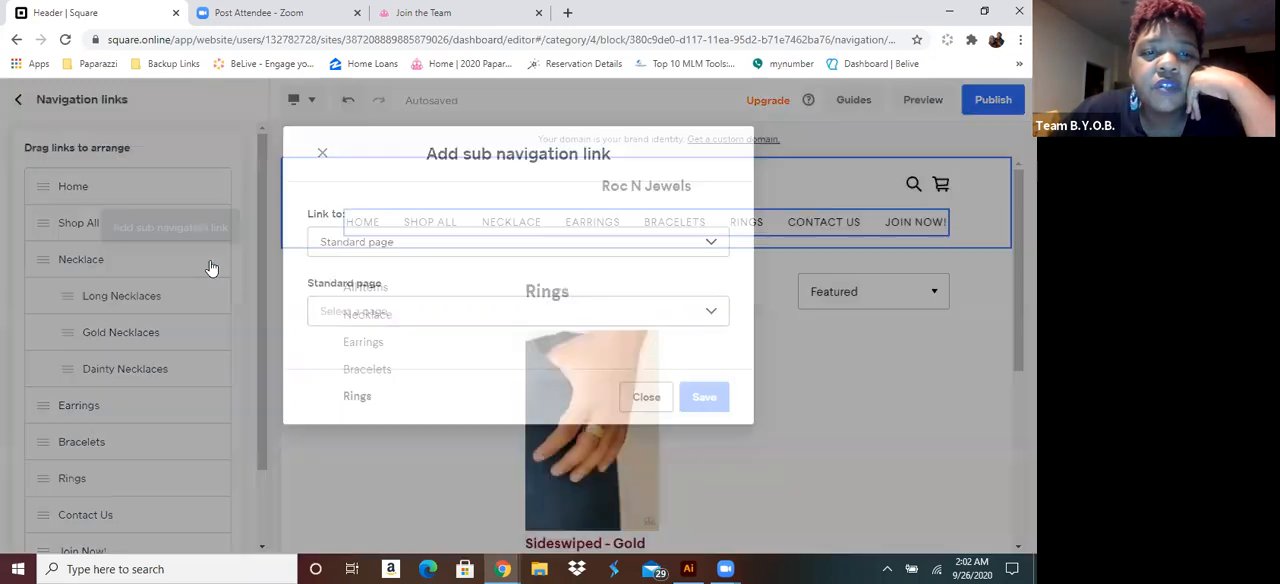
left_click(399, 249)
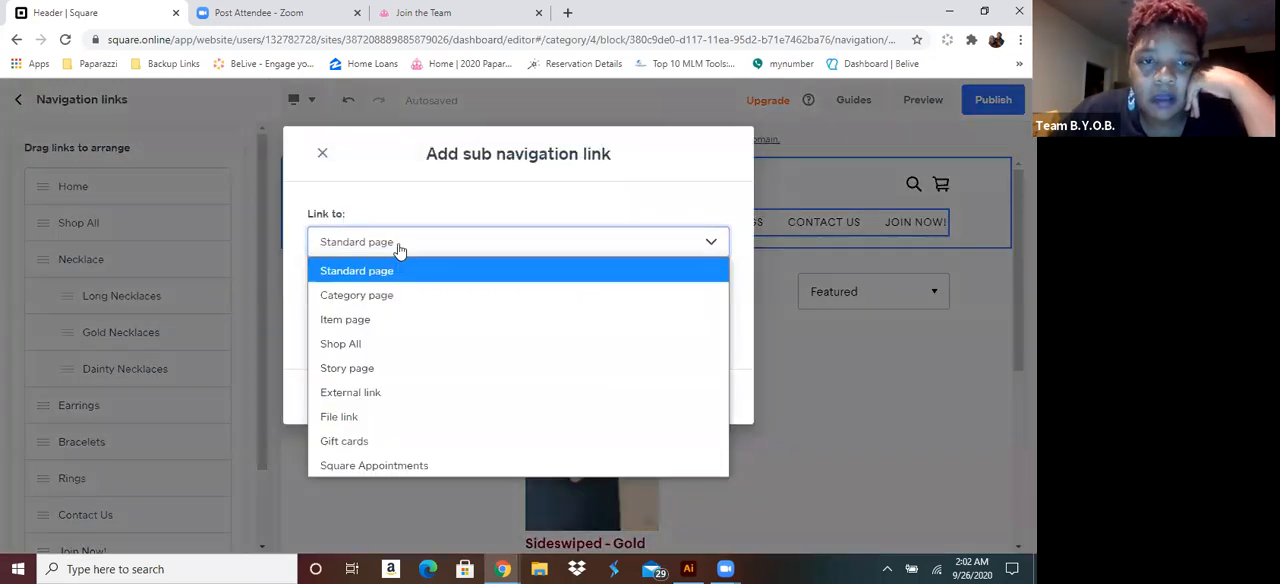
left_click(380, 300)
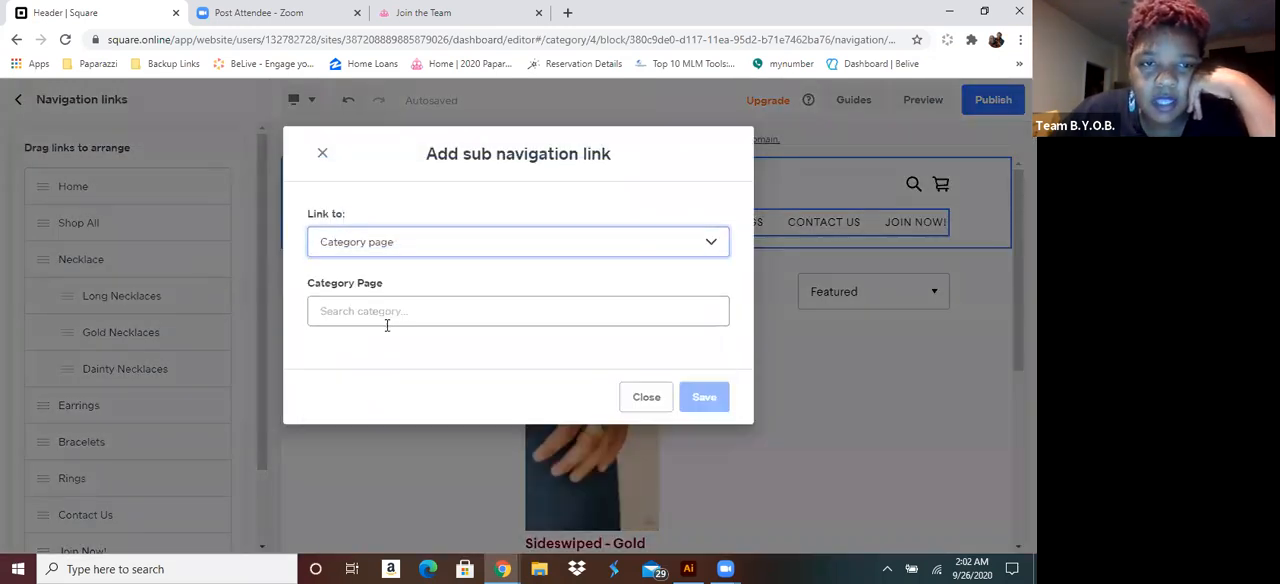
left_click(397, 314)
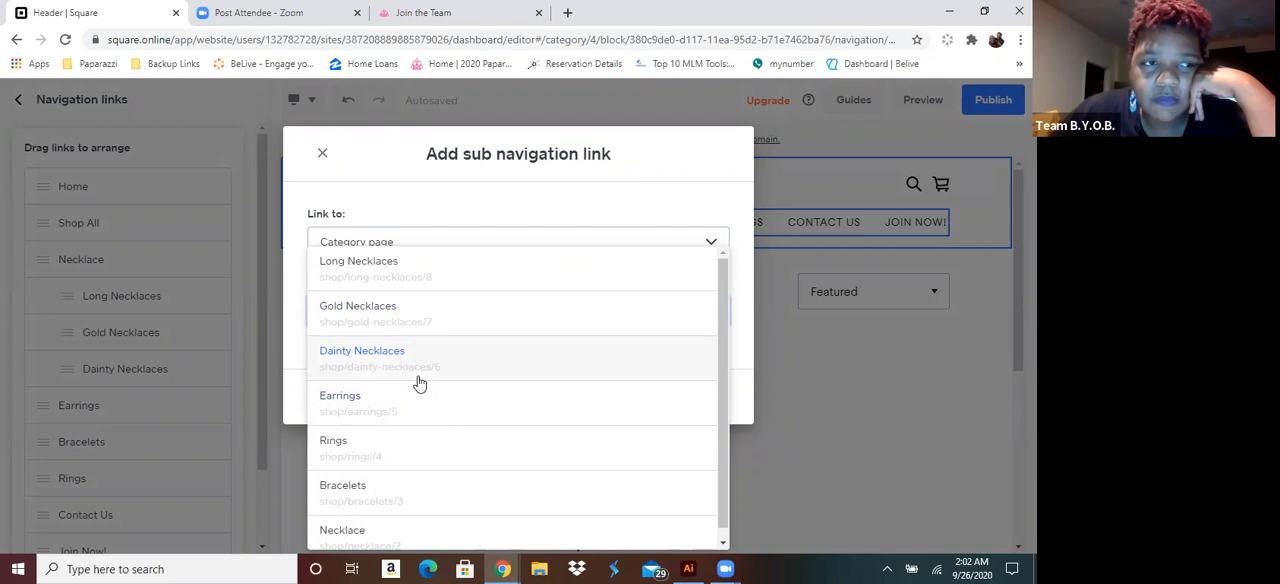
scroll(418, 382, "down", 1)
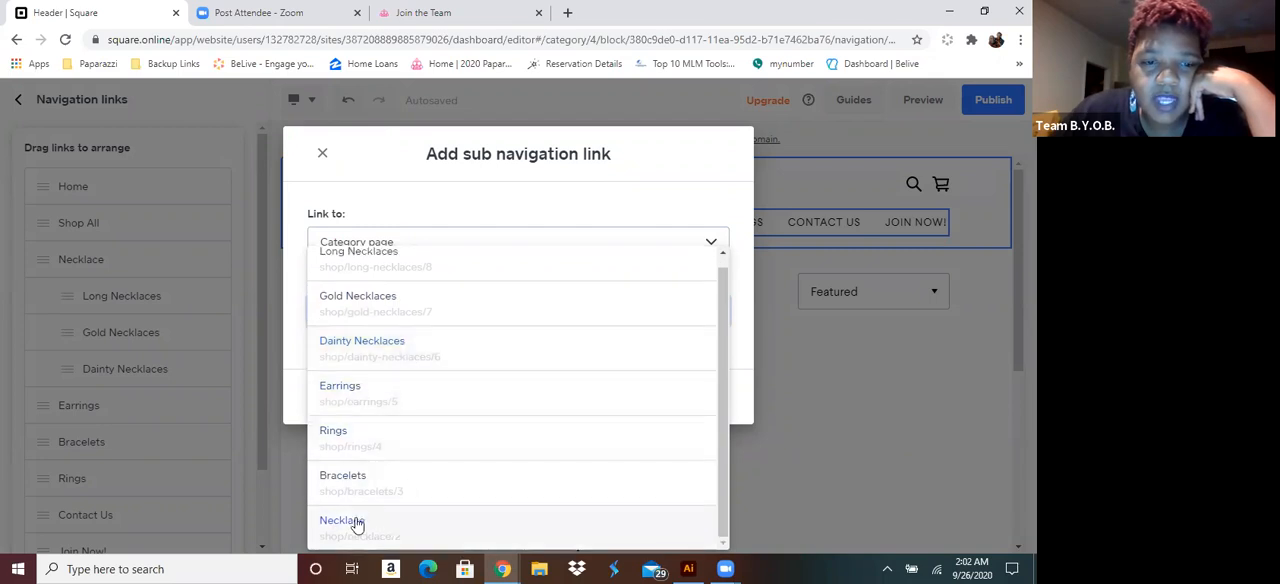
scroll(529, 216, "up", 1)
left_click(522, 203)
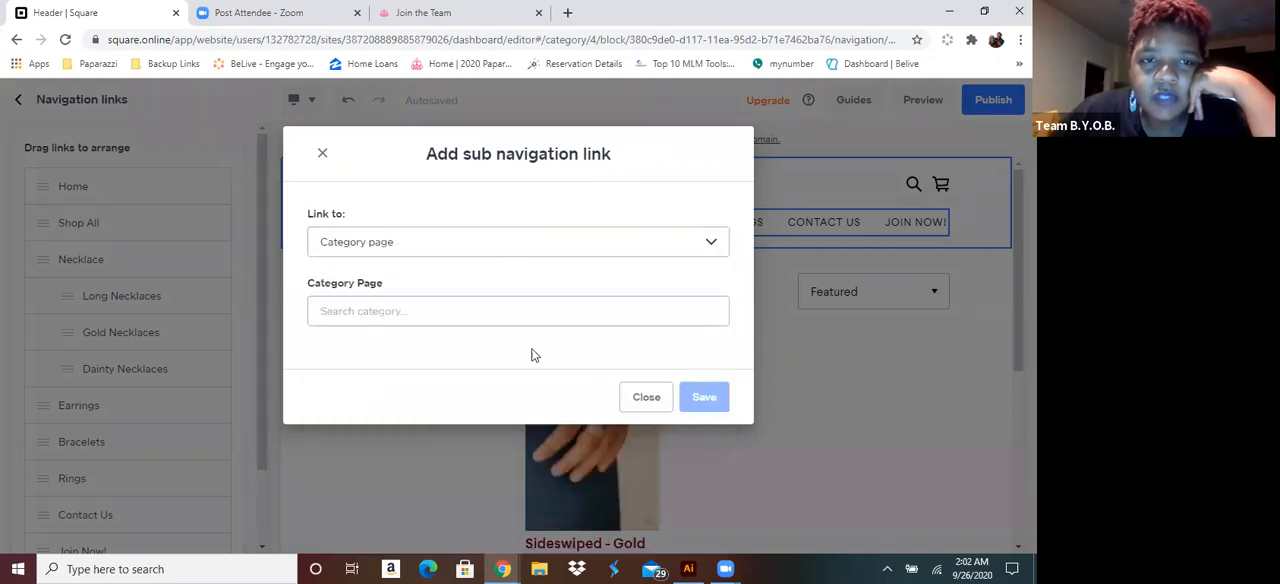
left_click(646, 398)
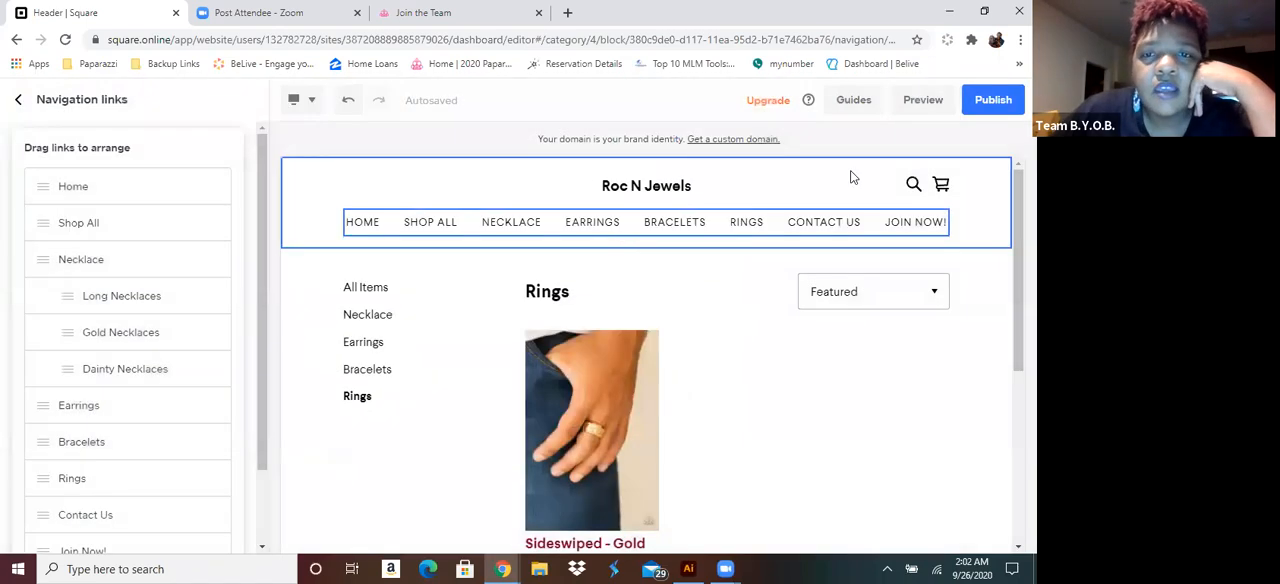
Preview the site to check the Necklace submenu and the Necklace page, and return to the editor
left_click(925, 105)
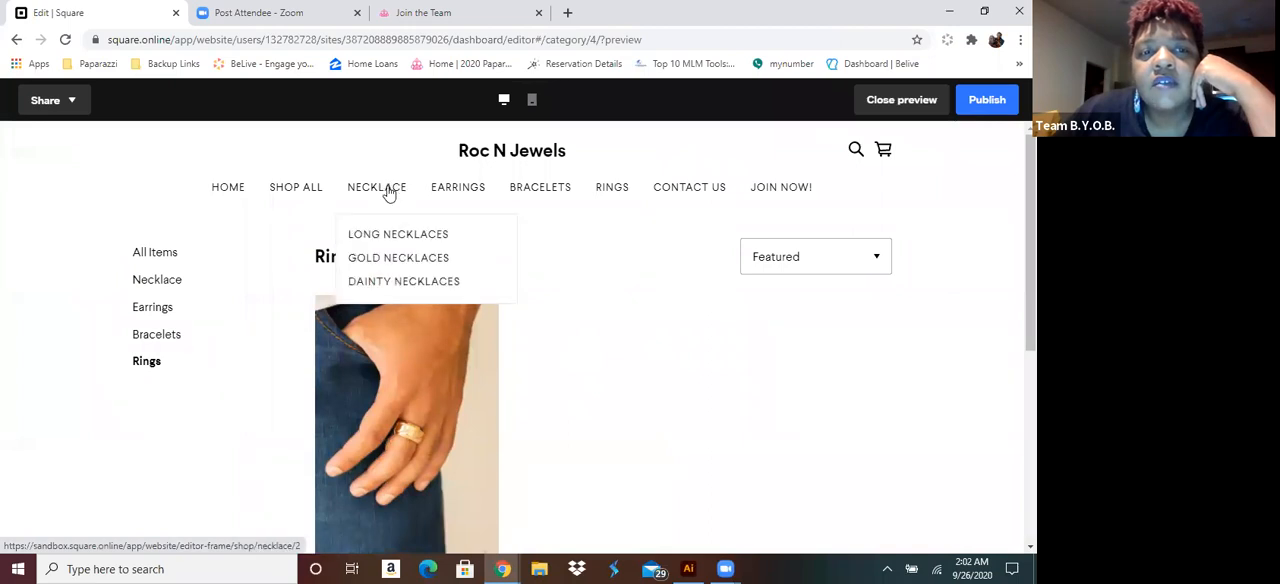
left_click(389, 193)
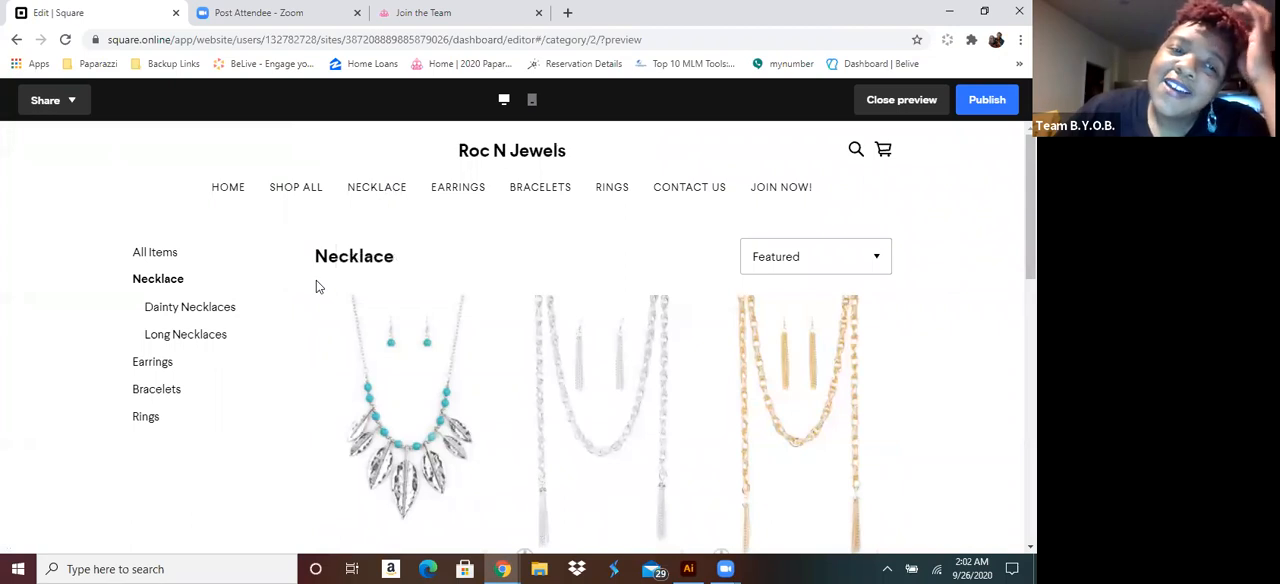
mouse_move(373, 188)
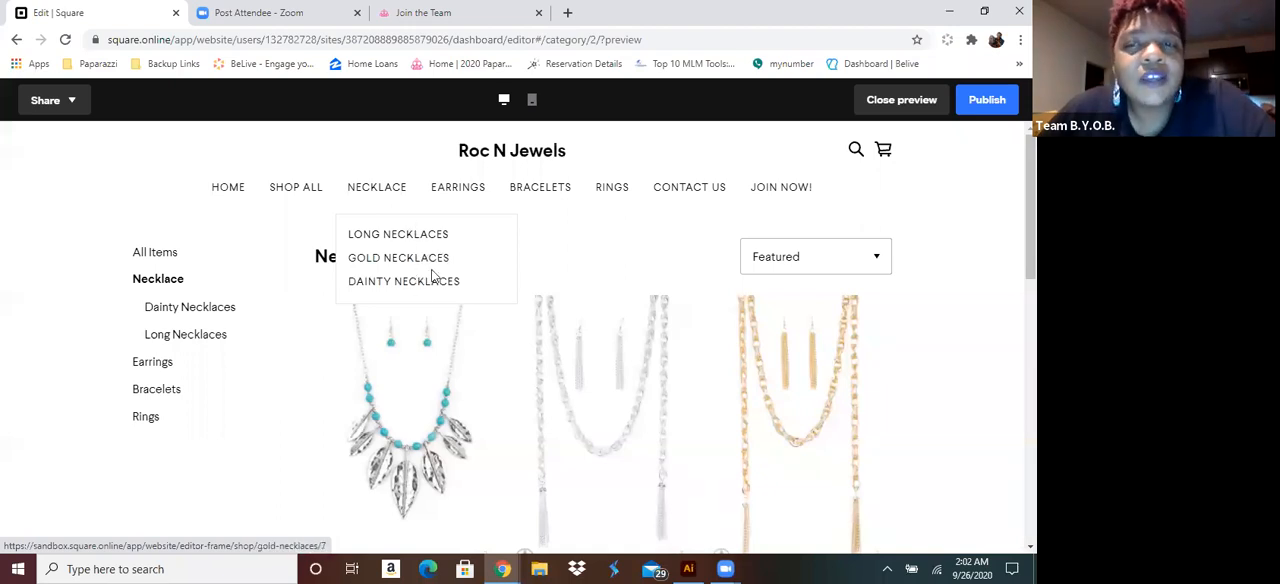
left_click(870, 104)
Turn off all caps for the header's navigation menu links
left_click(385, 230)
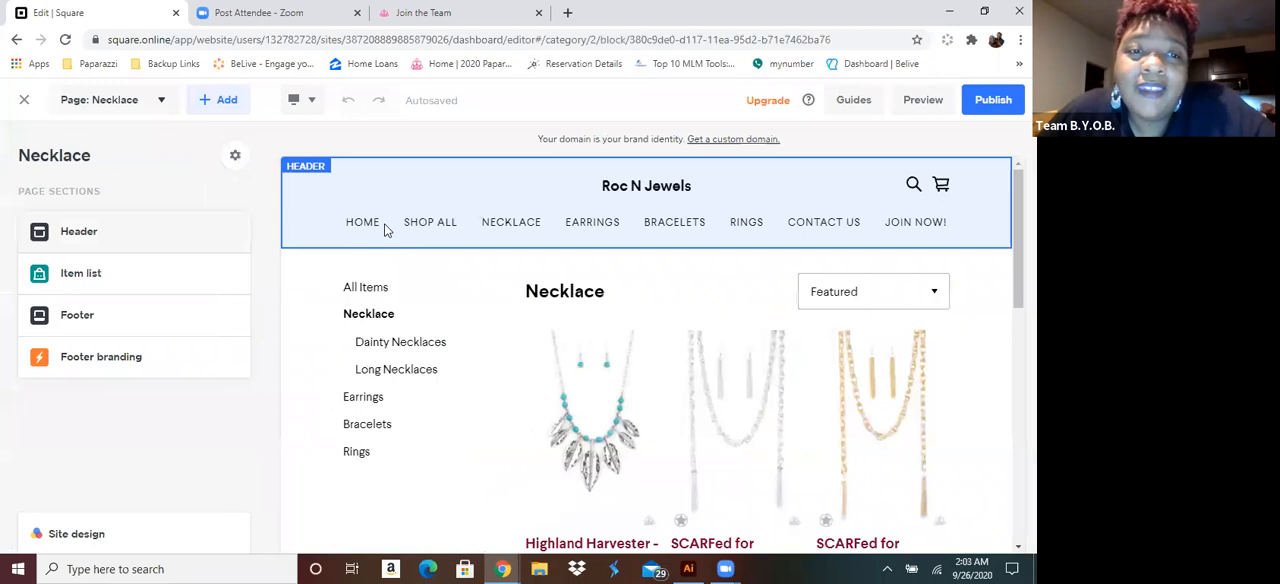
left_click(446, 232)
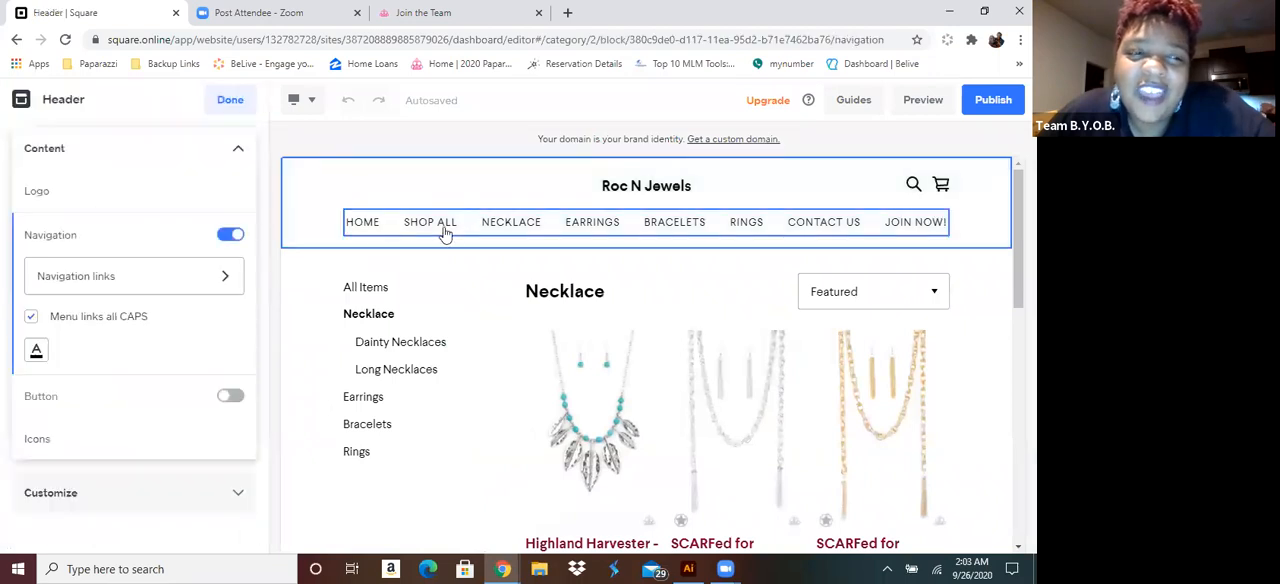
left_click(31, 318)
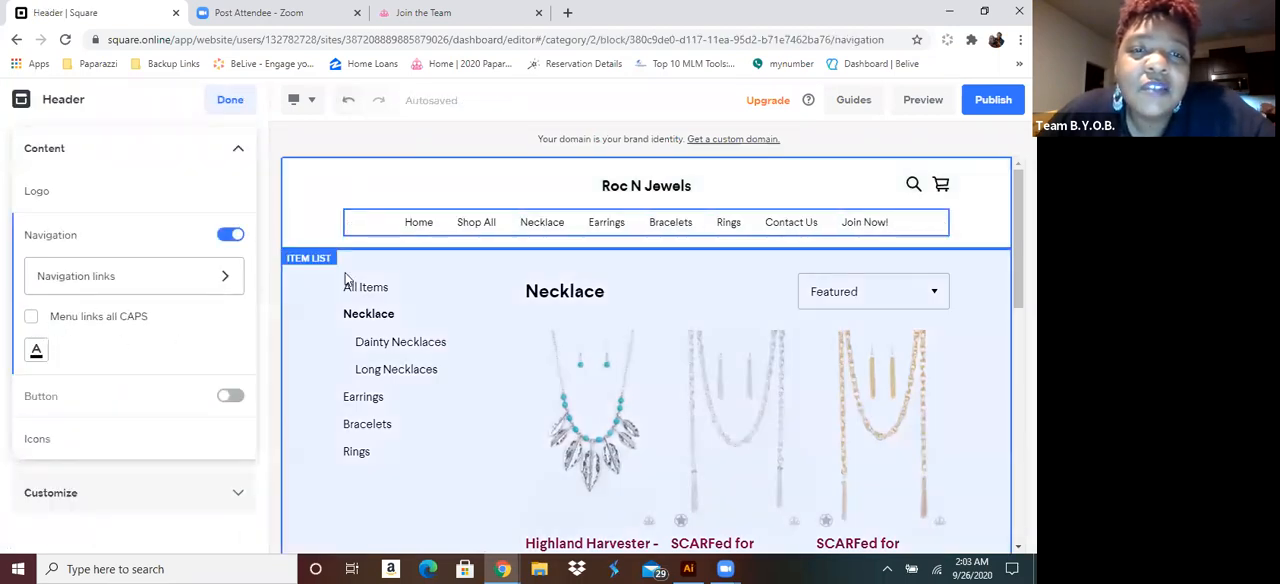
Preview the site and check the Gold Necklaces, Dainty Necklaces, Necklace and Long Necklaces pages through the header navigation
left_click(918, 100)
mouse_move(417, 197)
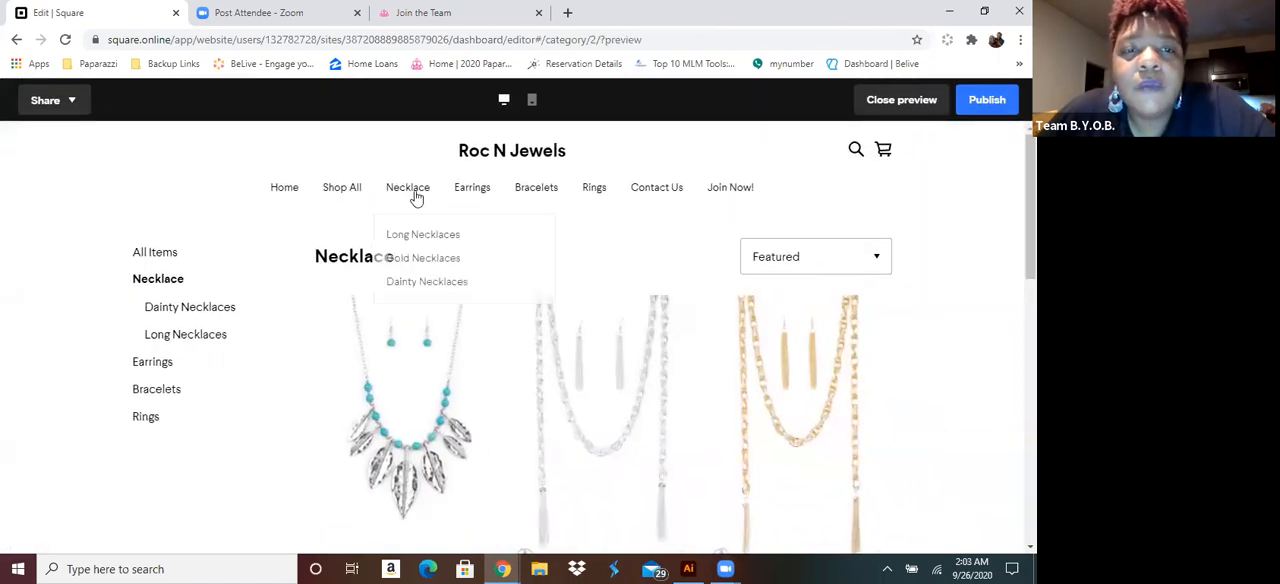
left_click(446, 262)
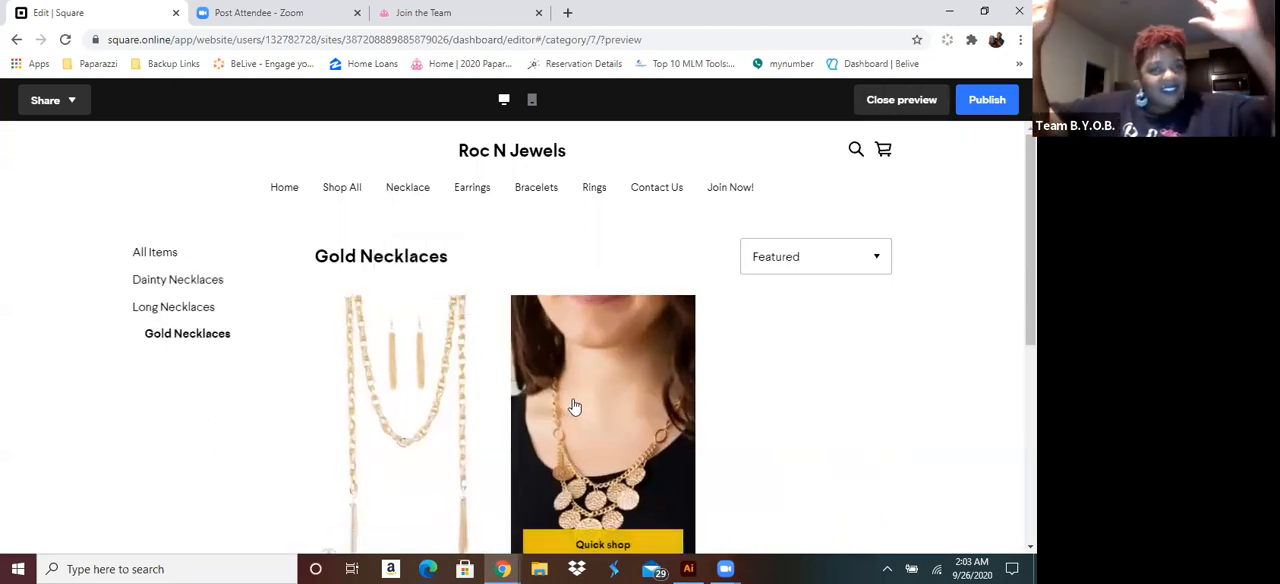
mouse_move(407, 189)
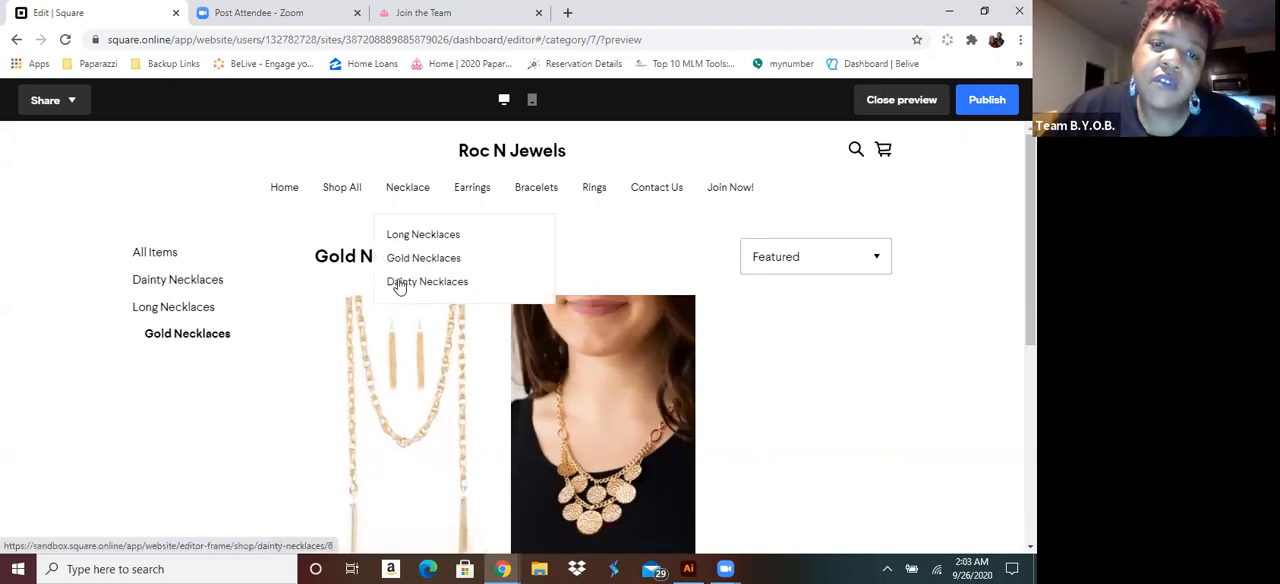
left_click(399, 283)
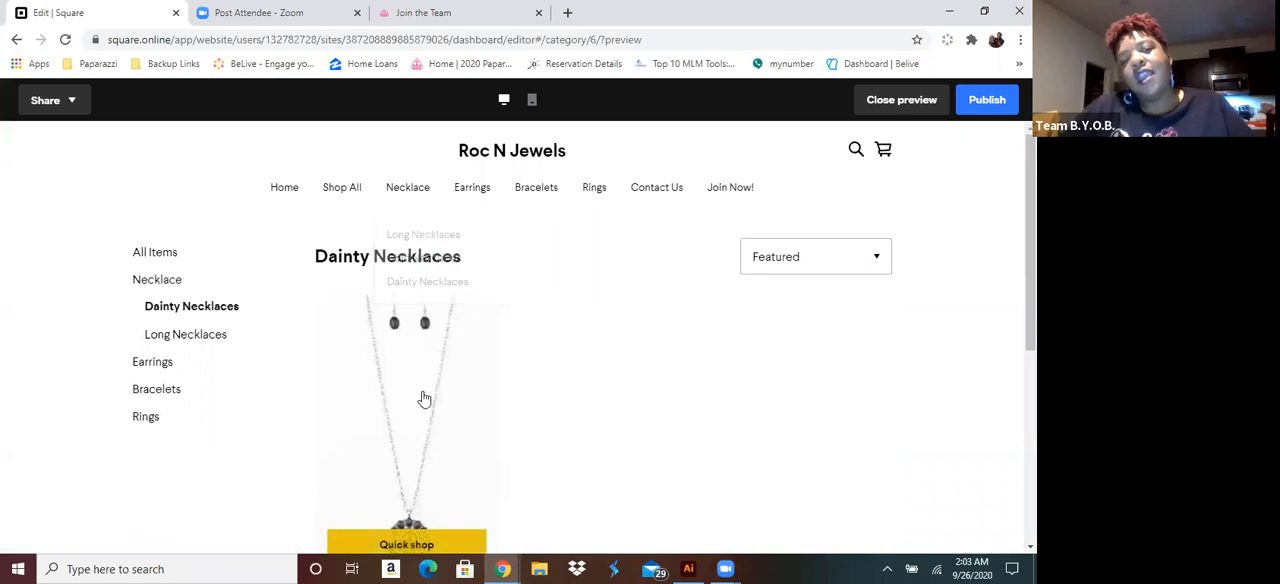
left_click(407, 190)
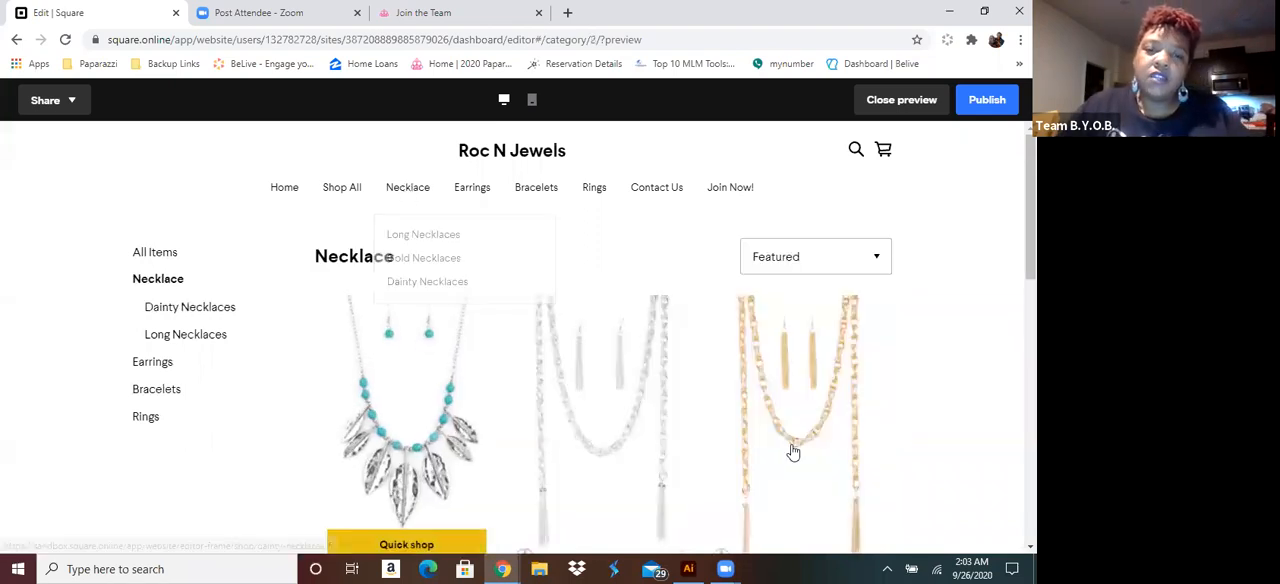
scroll(728, 450, "down", 4)
scroll(728, 450, "down", 2)
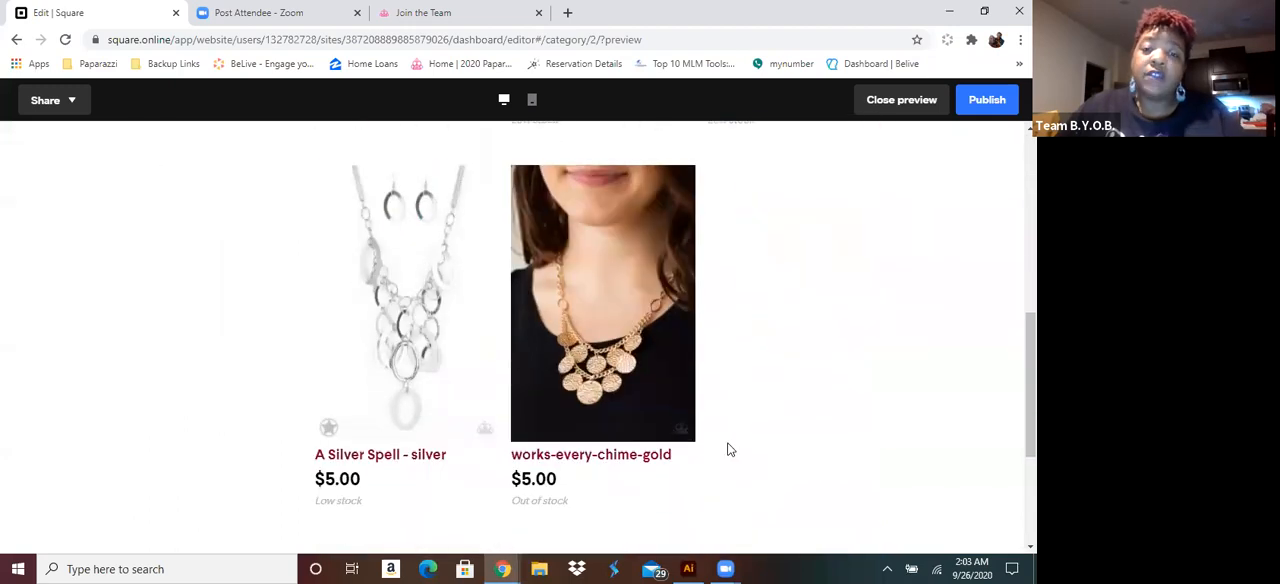
scroll(726, 446, "up", 6)
mouse_move(410, 197)
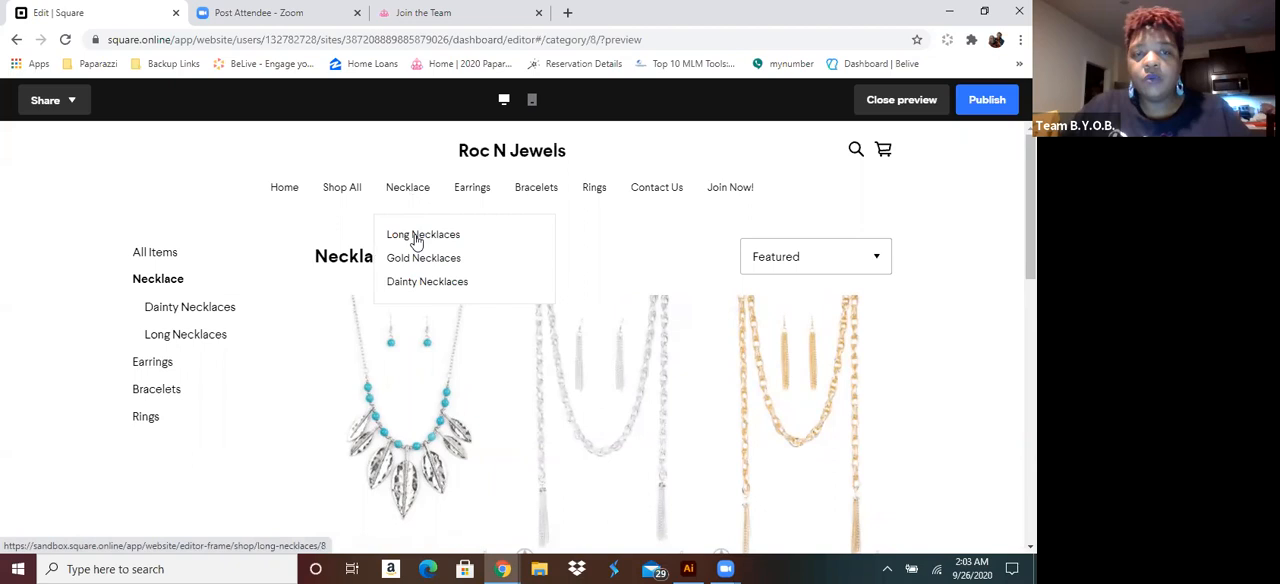
left_click(417, 238)
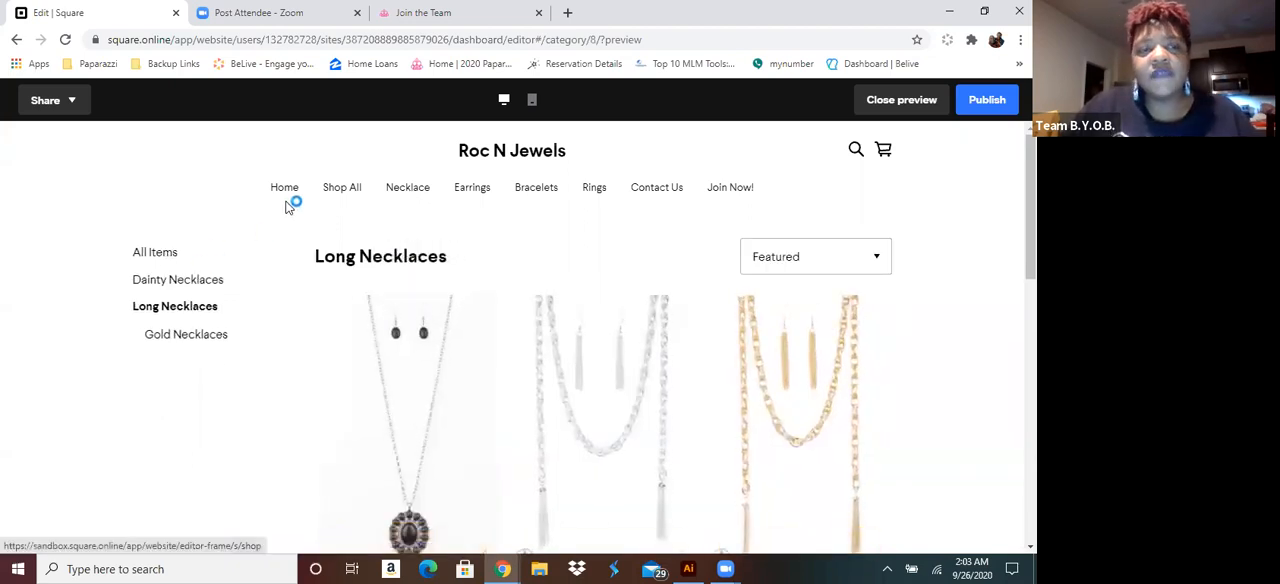
Browse the Shop All page and view the quick shop details of the Whats Your Star Sign? - White item
left_click(340, 190)
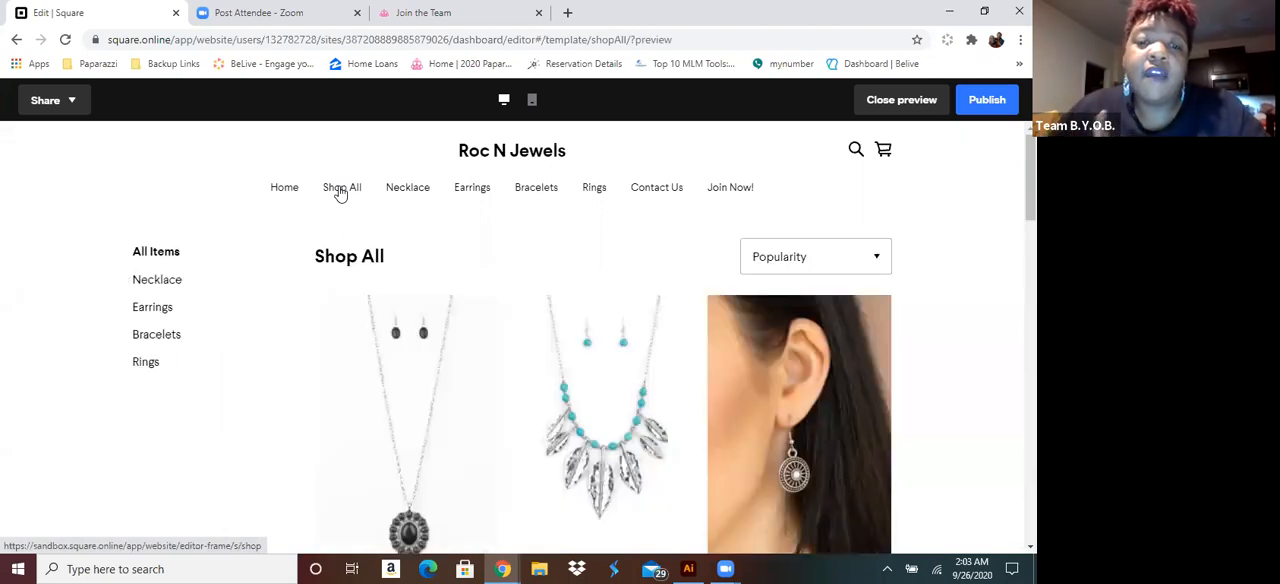
scroll(580, 318, "down", 8)
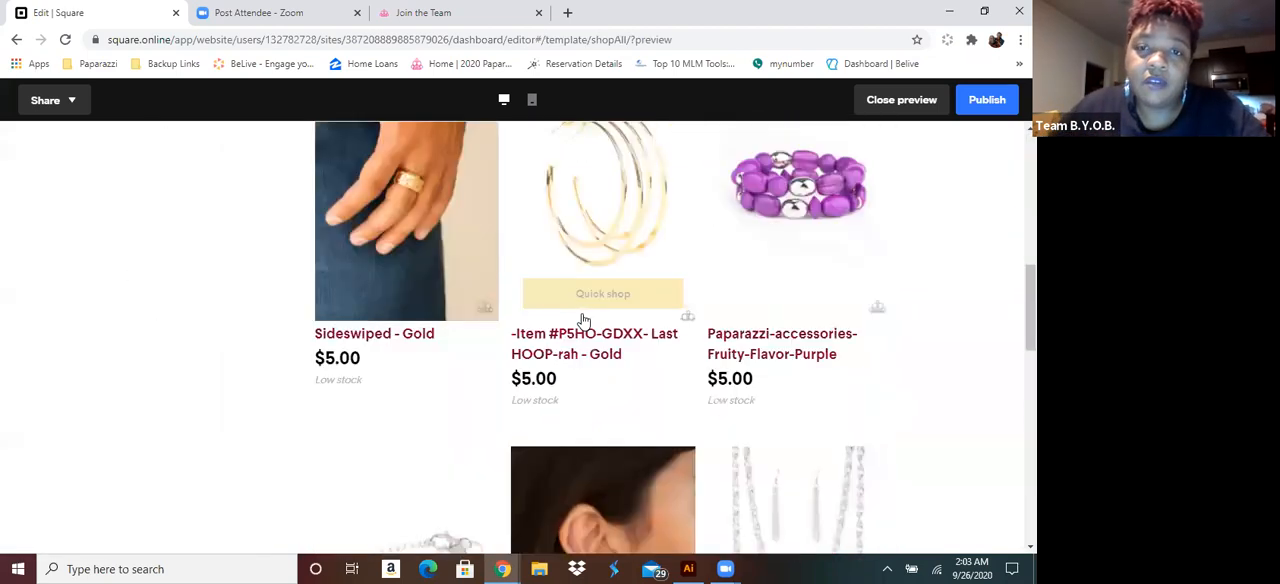
scroll(584, 320, "down", 5)
scroll(584, 320, "up", 8)
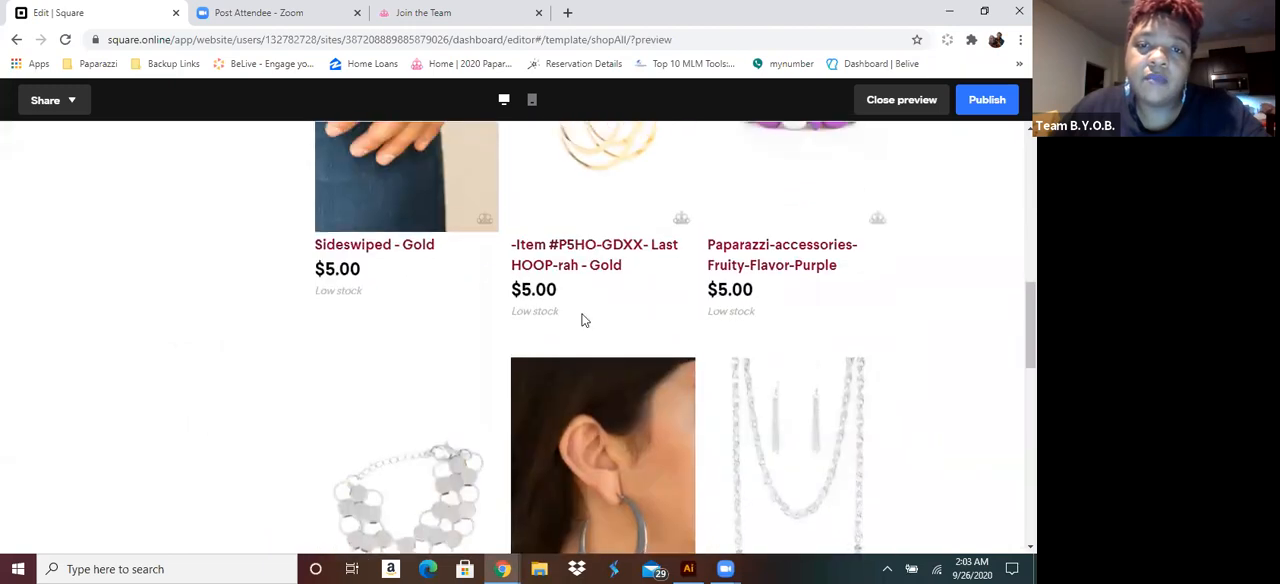
scroll(584, 320, "up", 3)
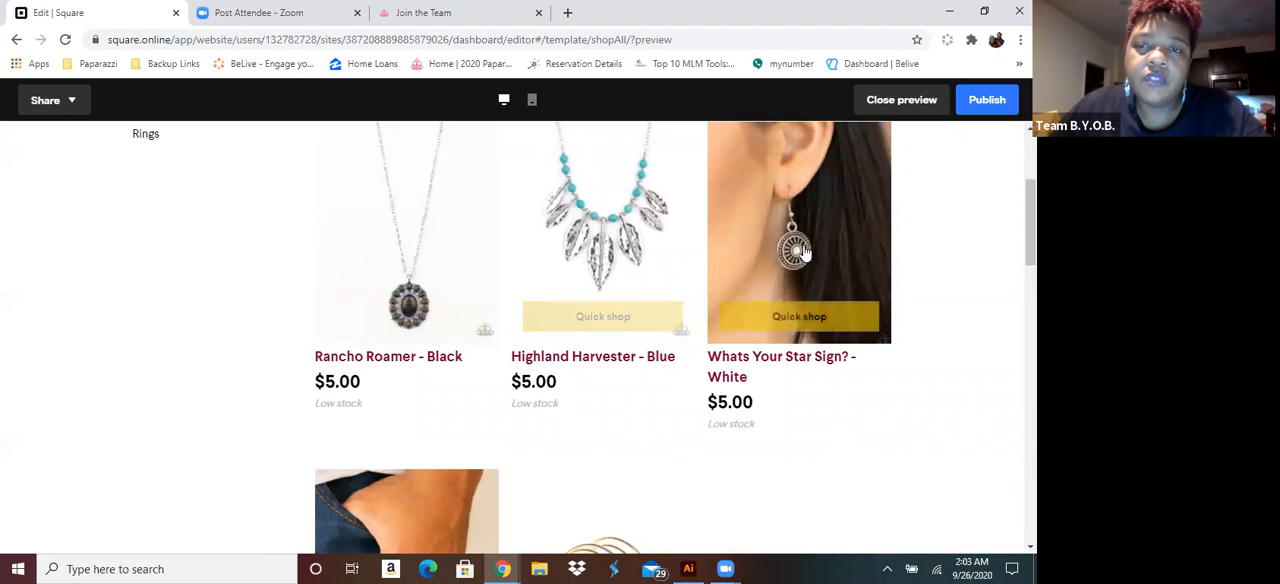
left_click(820, 318)
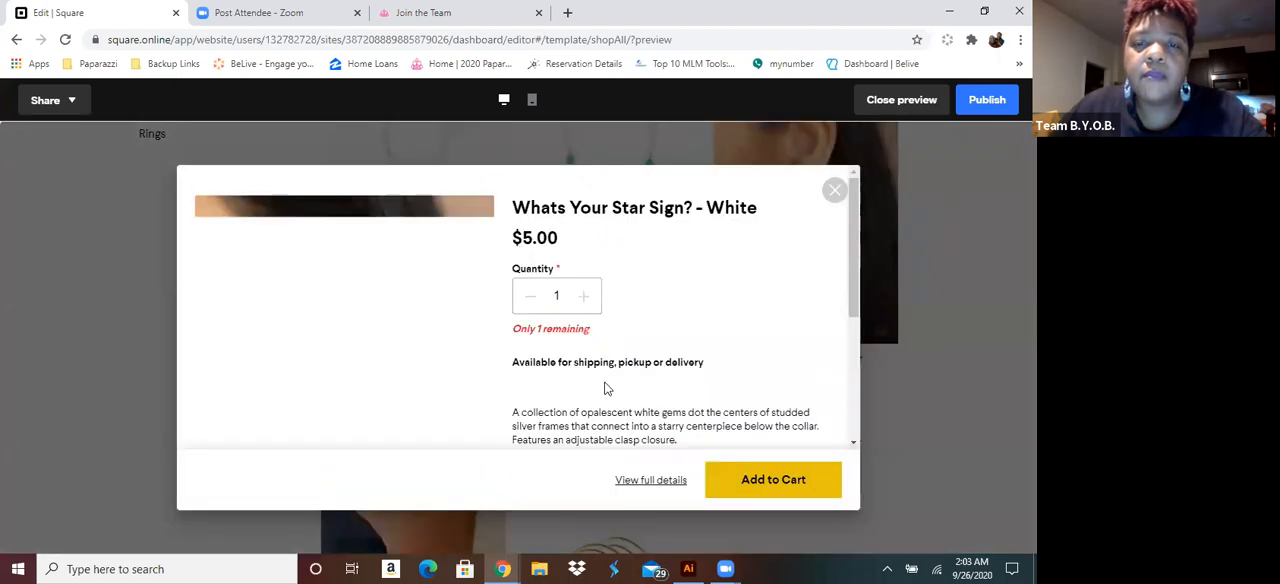
scroll(400, 338, "down", 3)
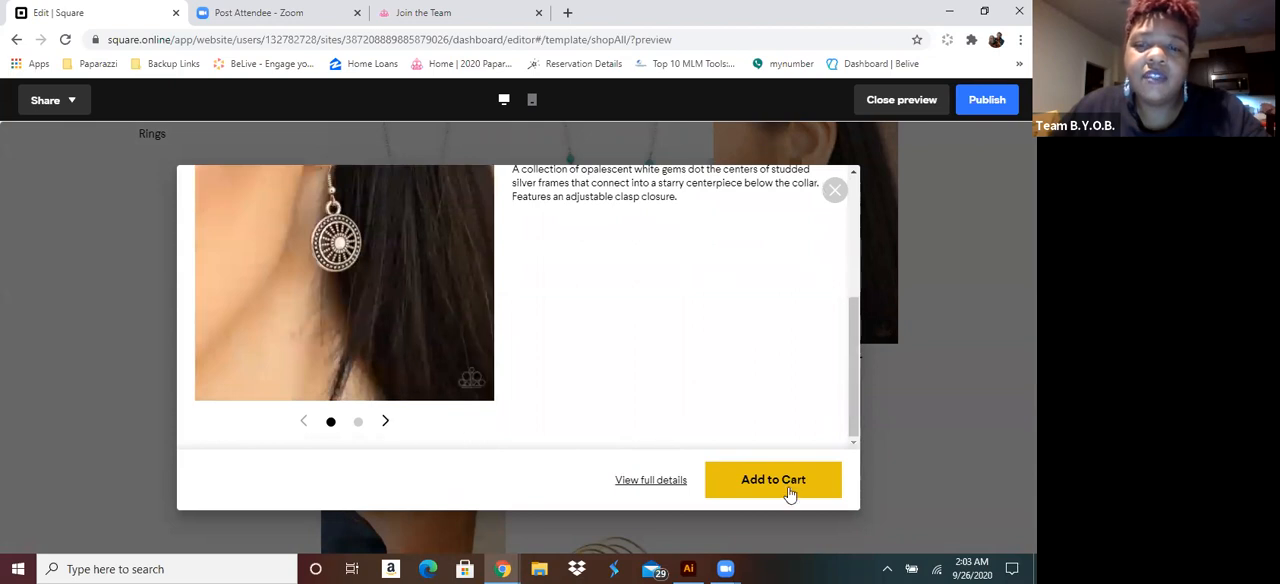
left_click(834, 191)
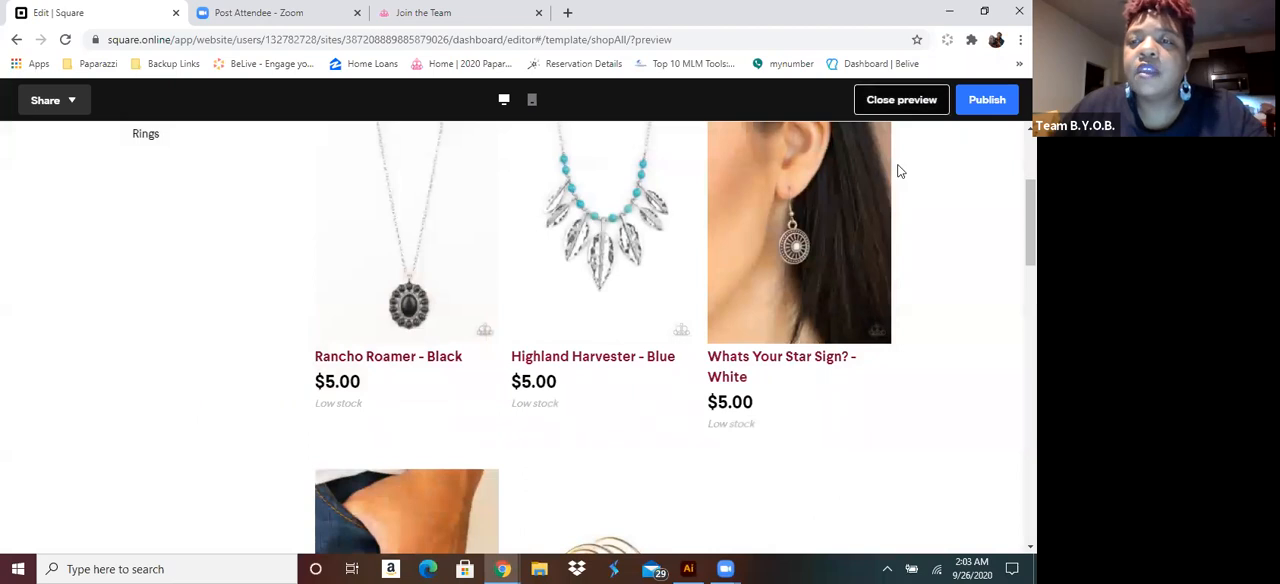
Close the site preview and exit the site editor
left_click(901, 101)
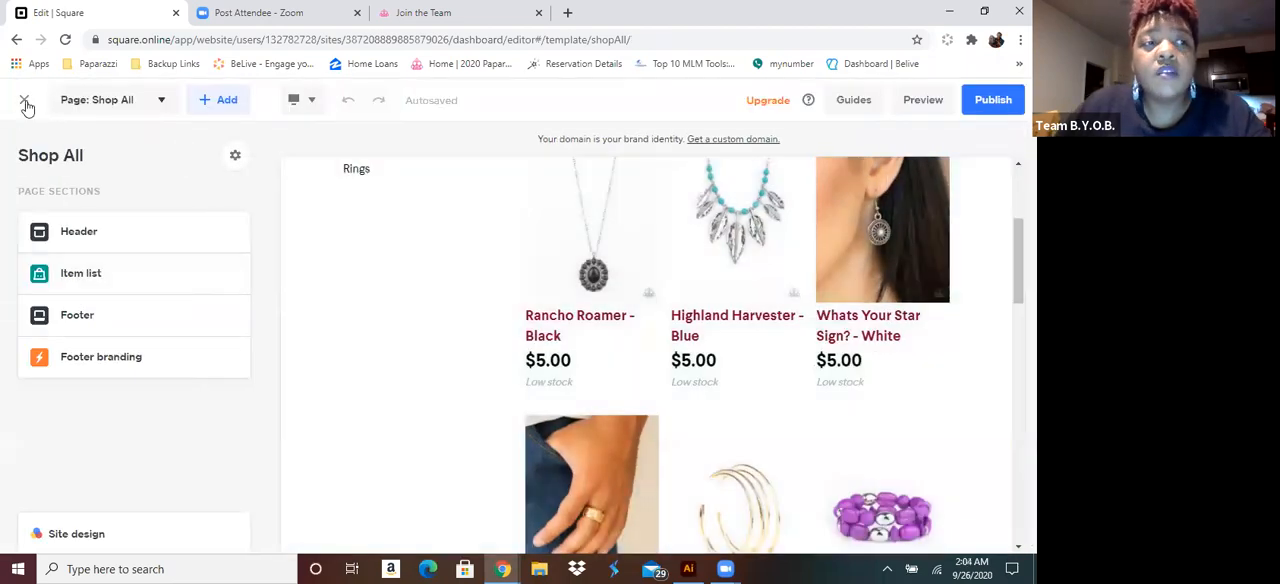
left_click(25, 101)
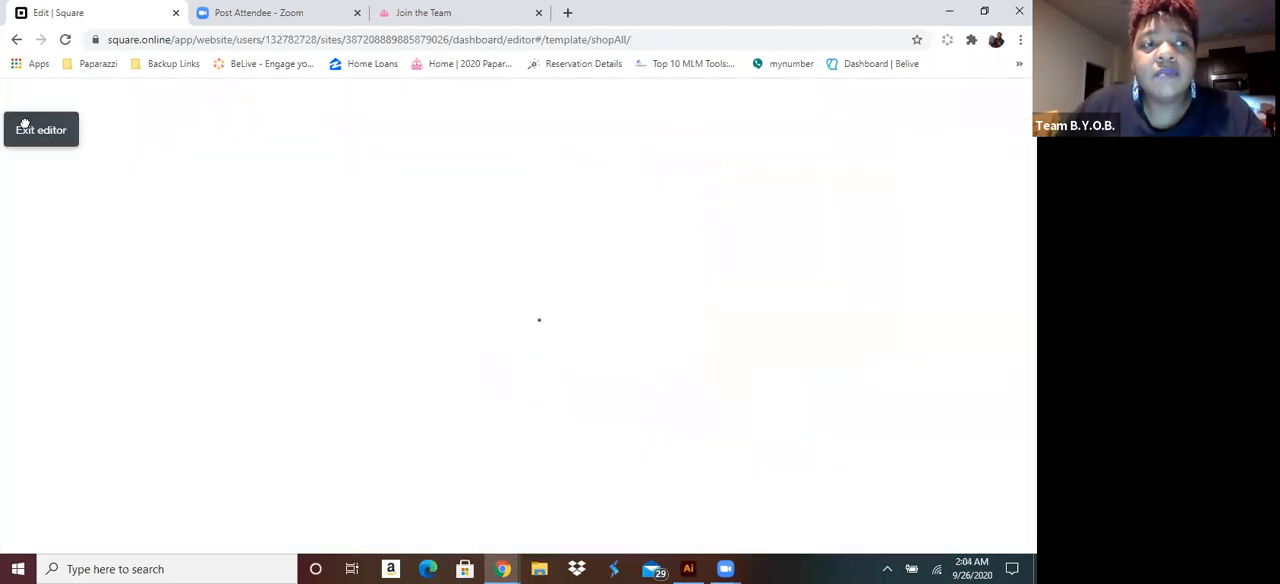